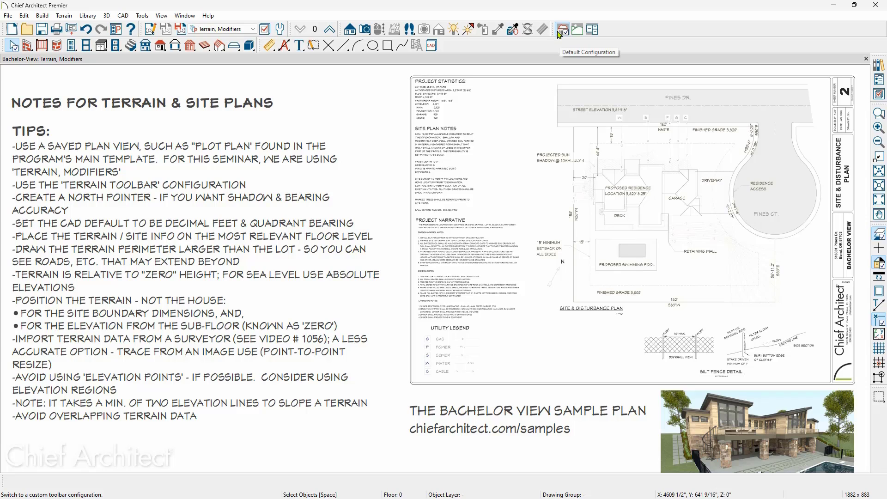
Switch the toolbars to the terrain configuration.
click(578, 34)
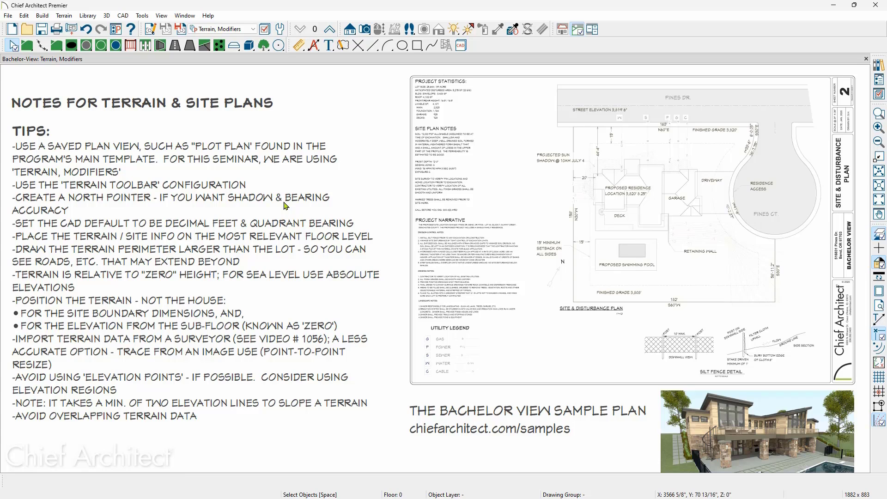
click(122, 16)
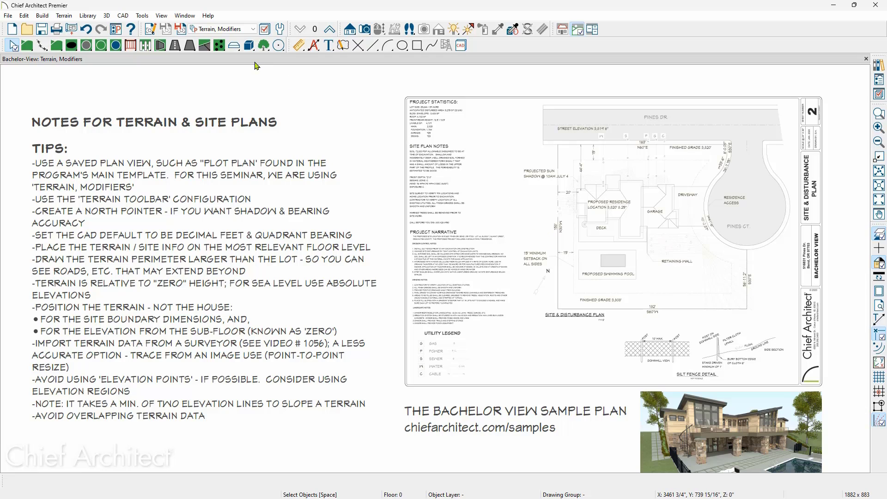
Open the General CAD defaults and accept them with line angles displayed as Quadrant Bearing.
click(265, 30)
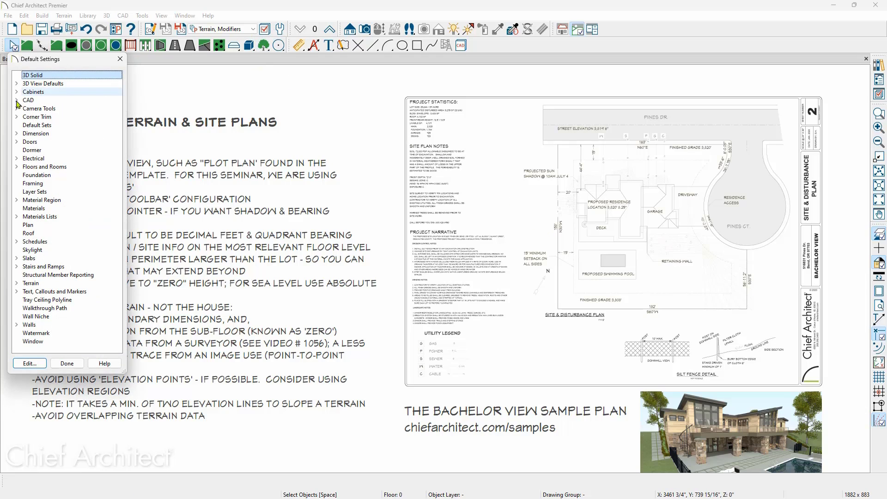
click(16, 100)
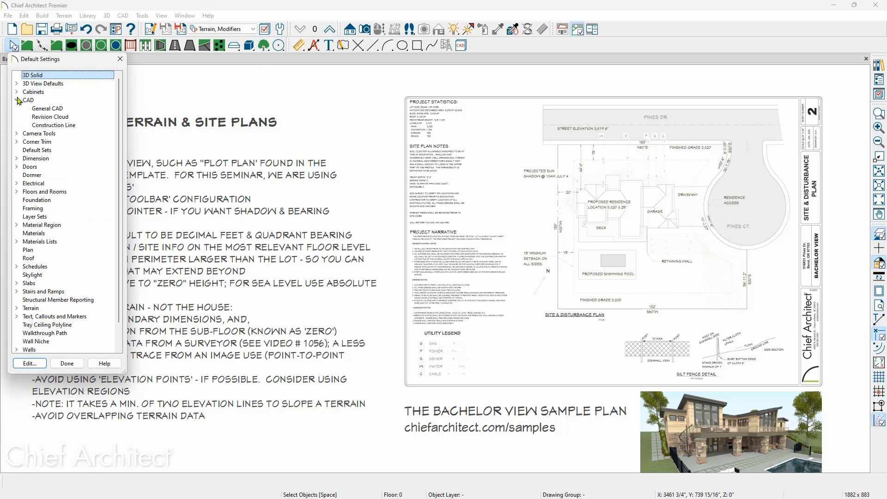
double_click(71, 109)
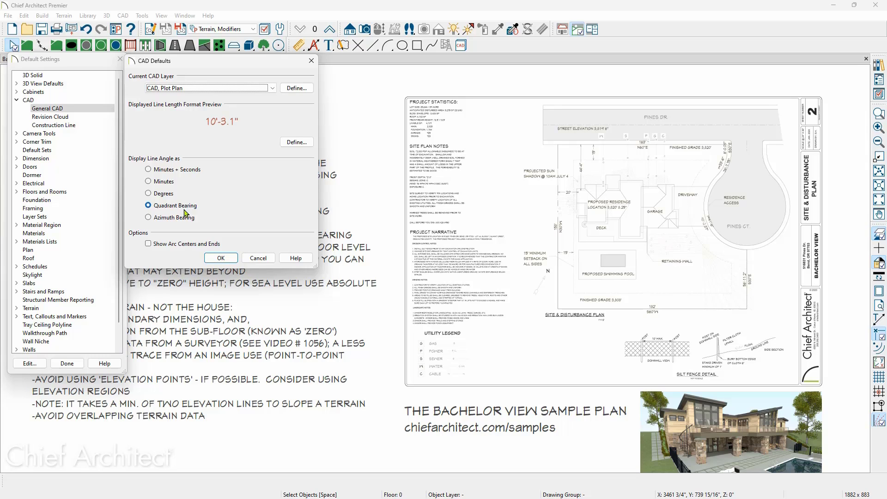
click(220, 258)
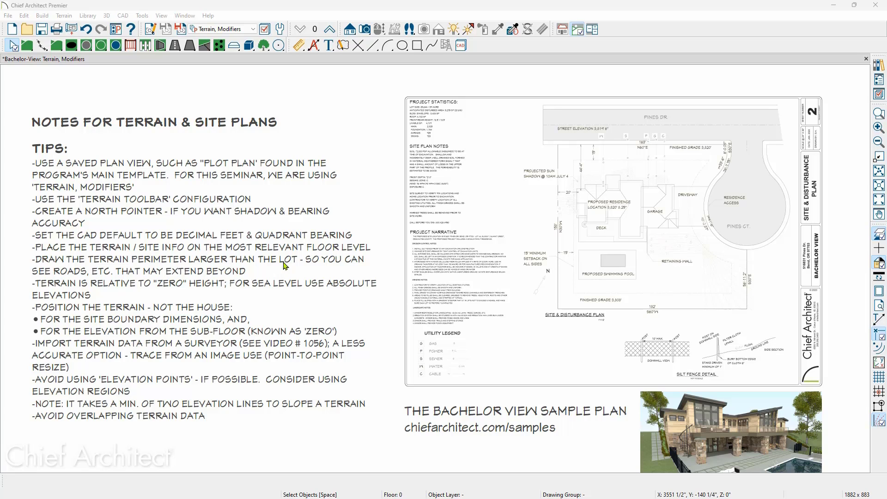
Compare the site drawing in the Site Plan saved plan view, and return to the Terrain, Modifiers view.
scroll(284, 265, down, 3)
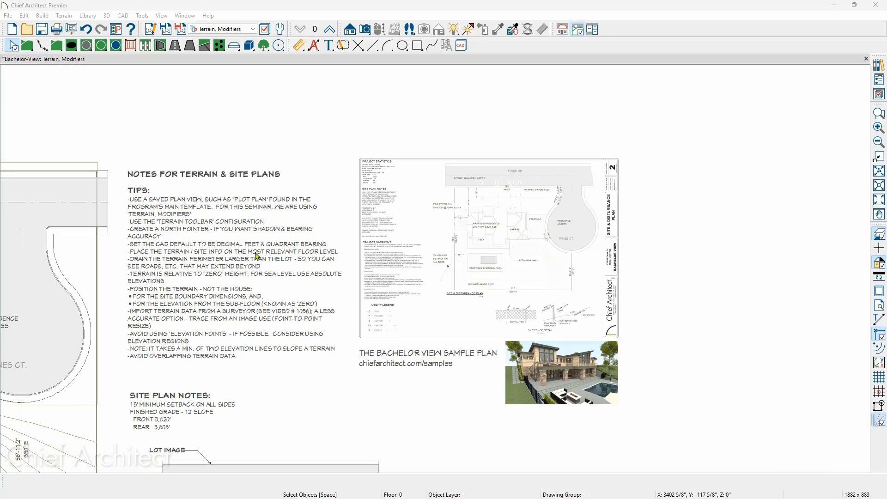
middle_drag(256, 255, 676, 195)
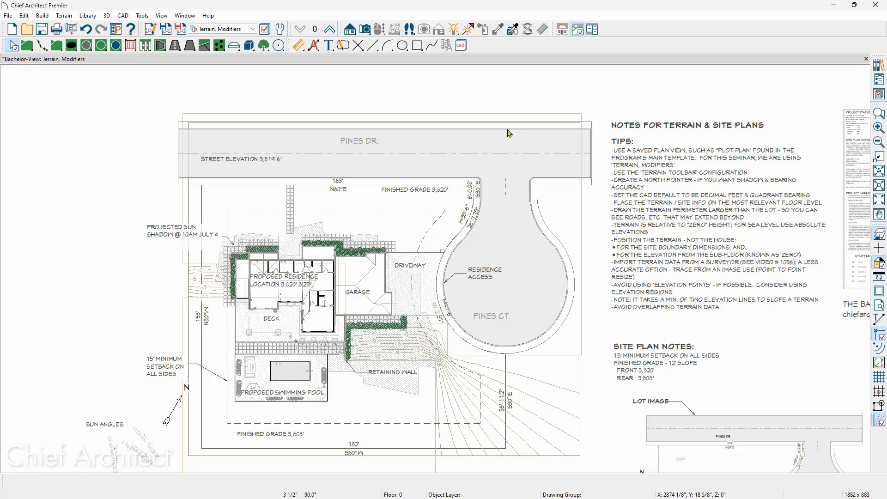
click(246, 31)
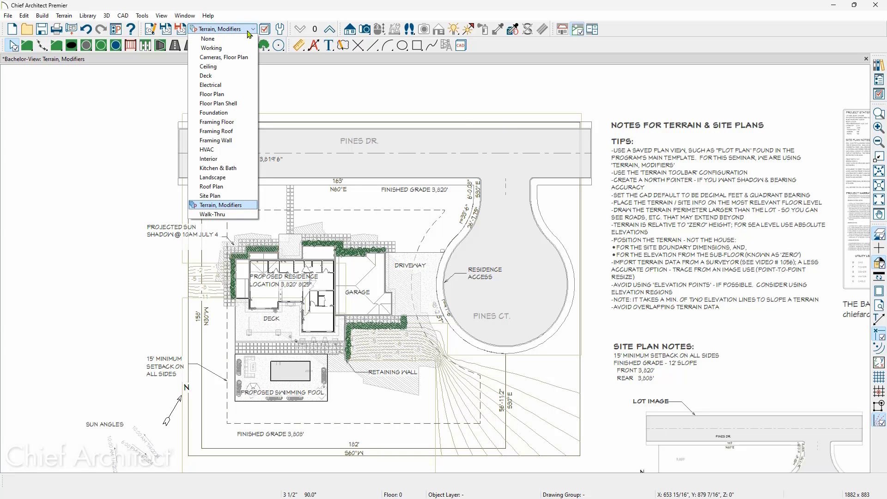
click(221, 197)
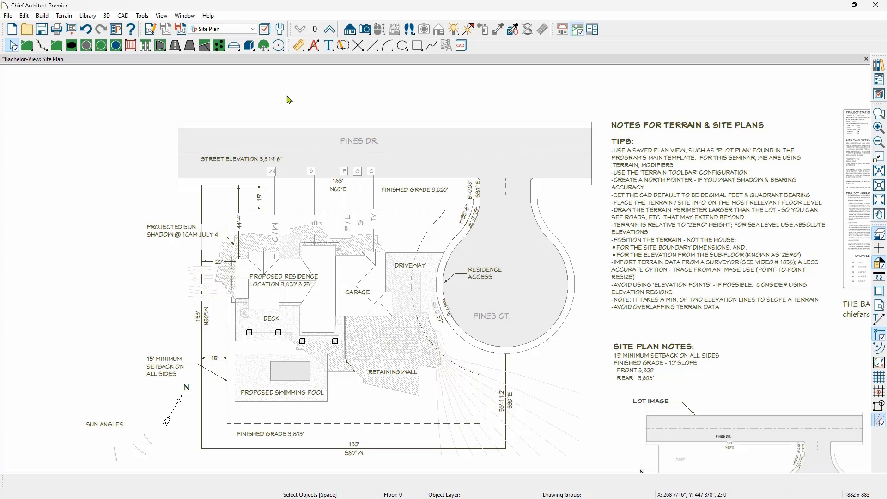
click(225, 29)
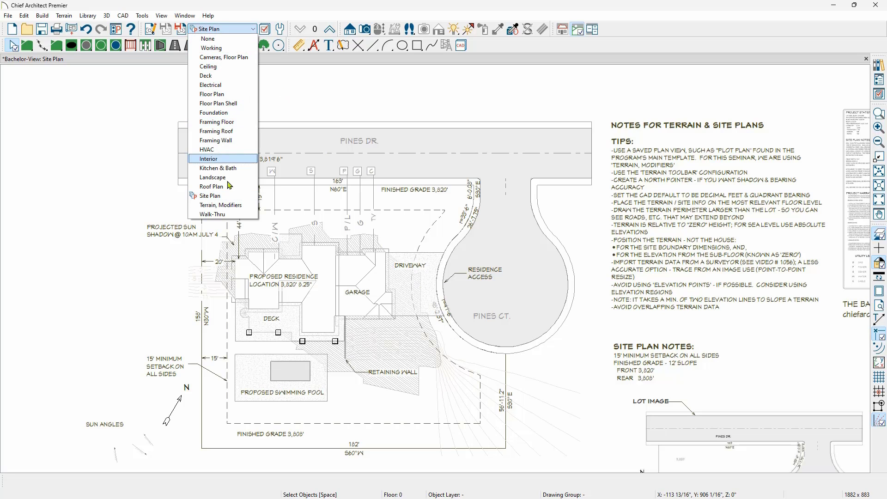
click(244, 207)
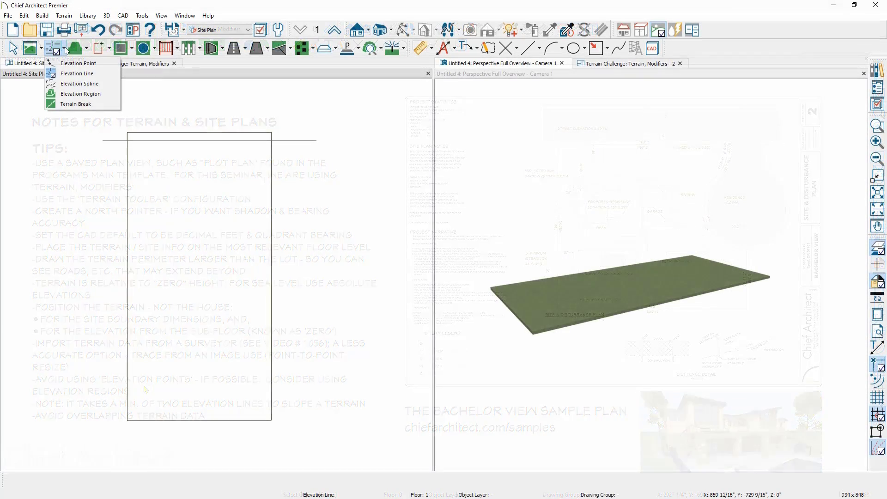
Draw a horizontal elevation line across the lower end of the terrain rectangle and set its elevation to -12.
click(74, 73)
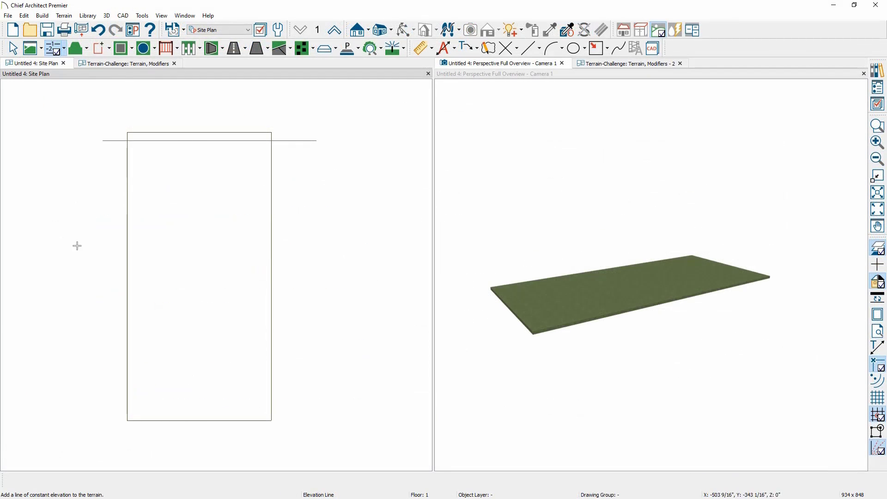
drag(105, 415, 295, 415)
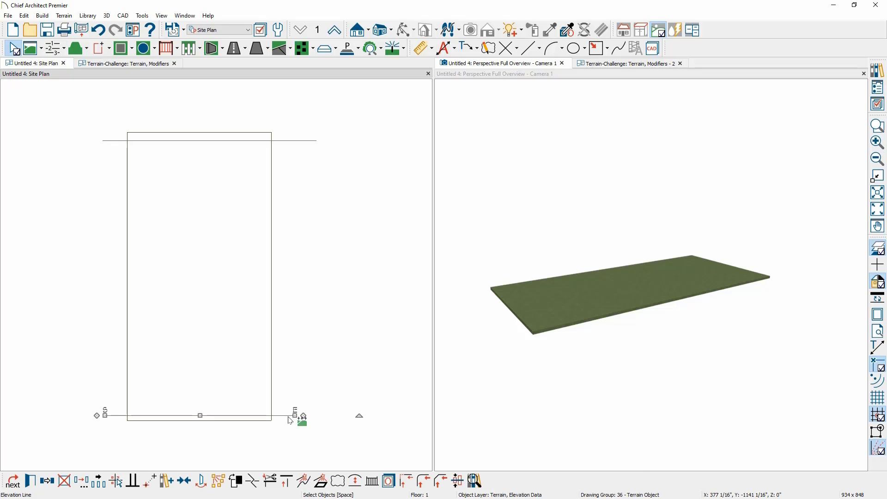
double_click(294, 415)
text(-12)
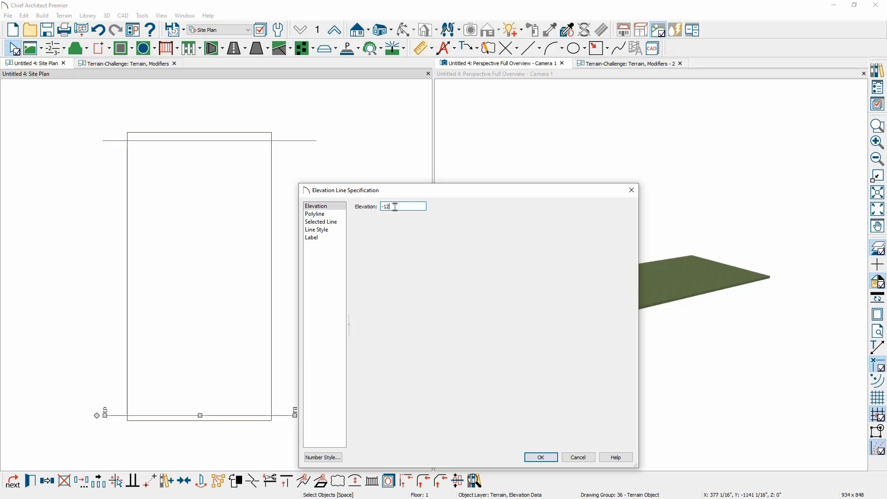
click(537, 459)
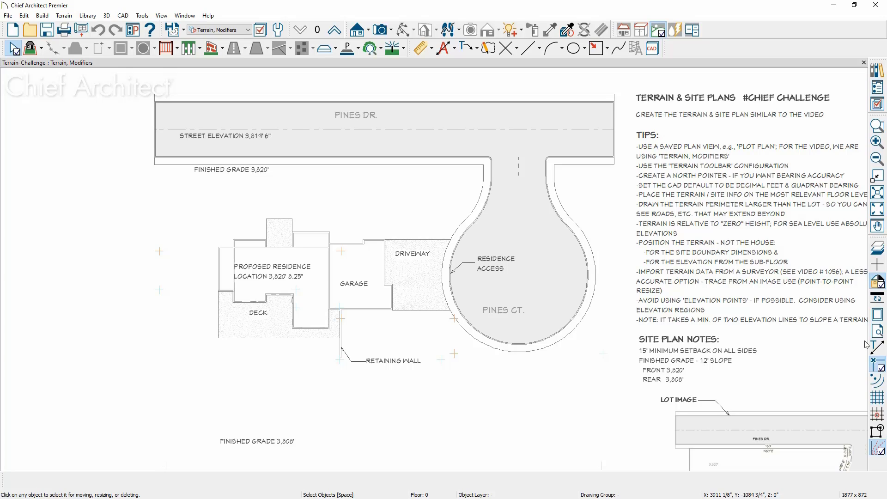
Turn on the reference display and review the displayed layers of the Reference, Roof Overlay layer set used for the floor above.
key(F9)
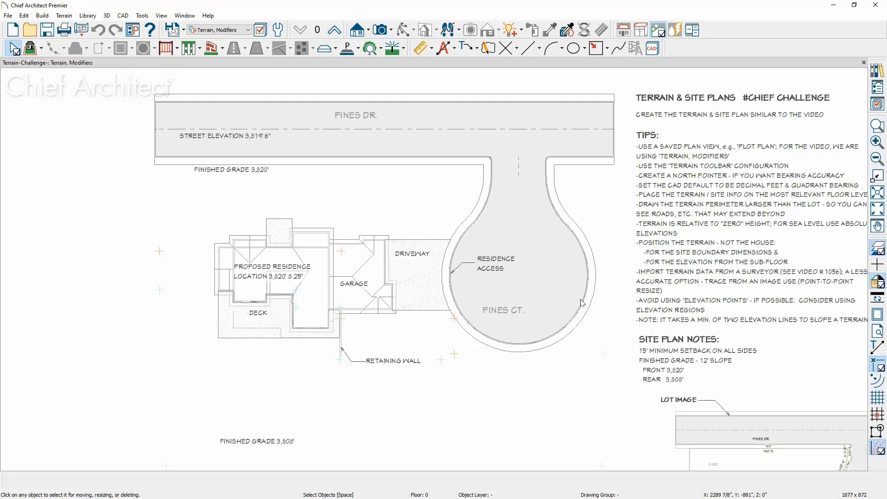
click(318, 31)
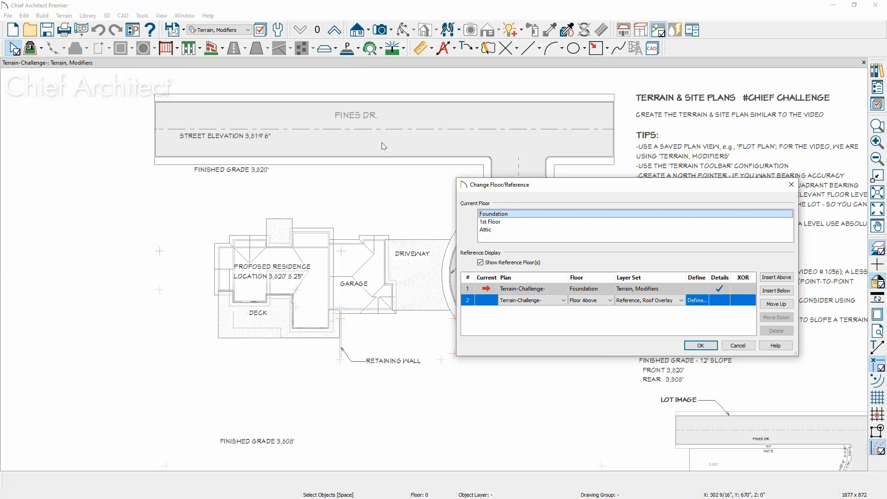
click(527, 300)
click(631, 302)
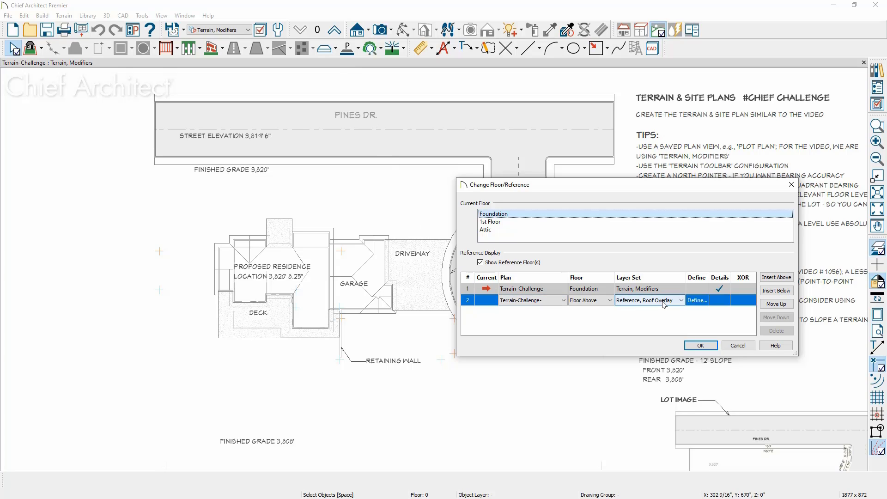
click(698, 301)
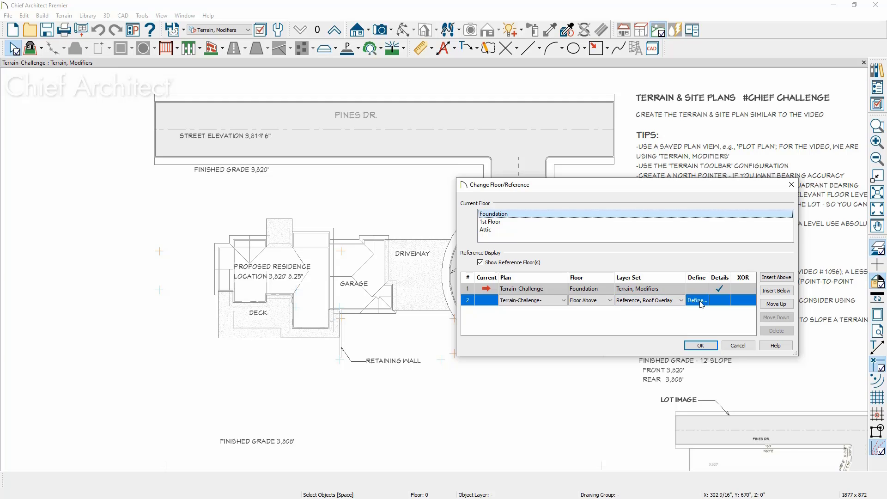
click(700, 301)
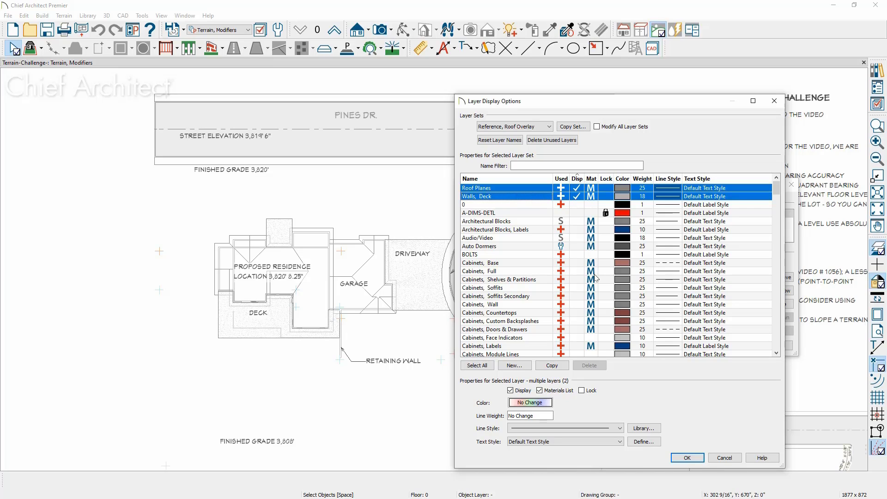
click(687, 458)
Create a terrain perimeter and pull in its right side to just beyond Pines Dr. and the cul-de-sac, leaving out the notes.
click(41, 48)
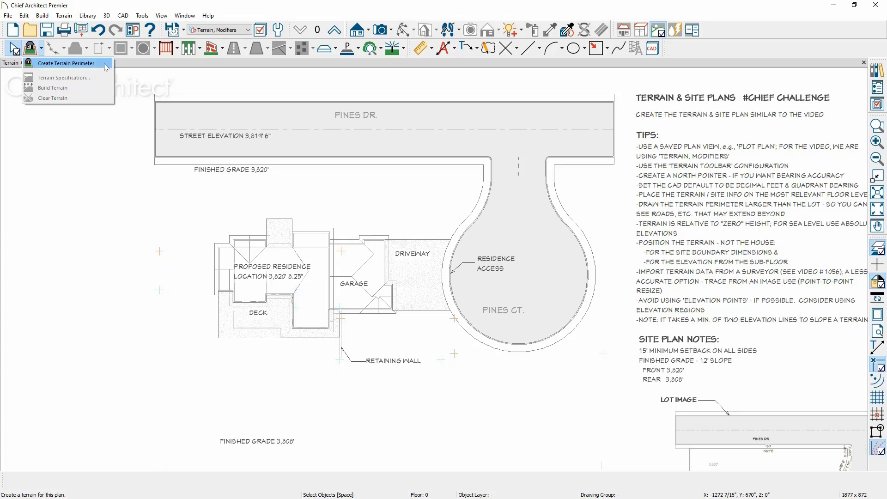
click(106, 66)
scroll(305, 202, down, 5)
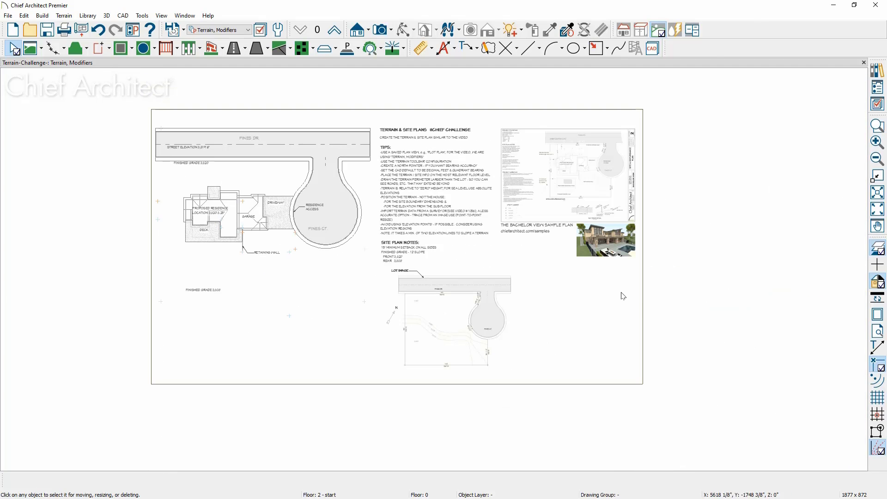
click(643, 302)
drag(642, 301, 373, 284)
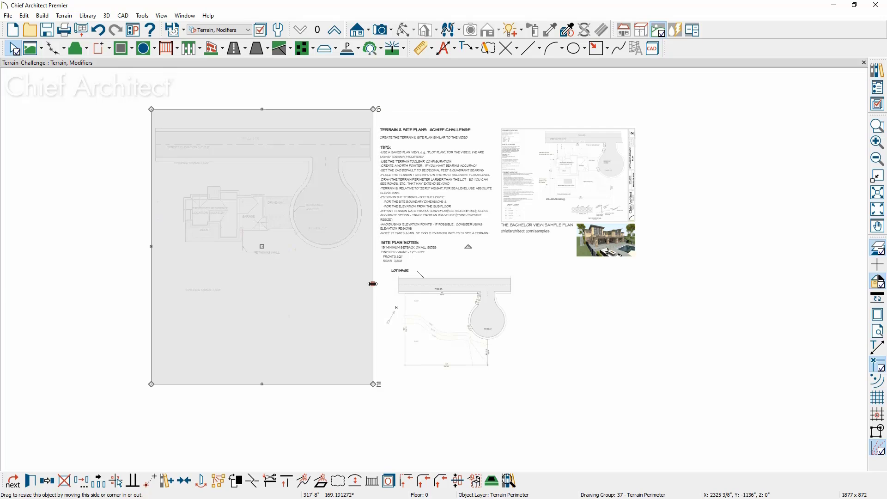
key(Escape)
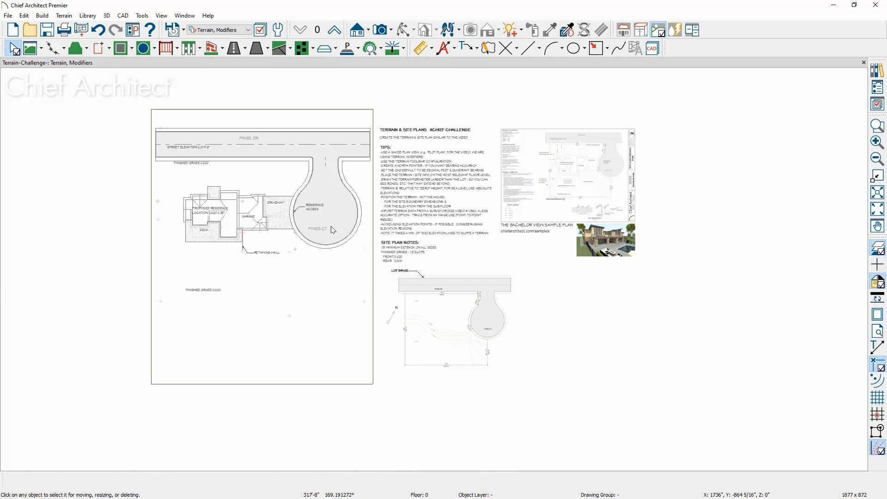
Check the lot image's contours and boundary dimensions, and create a Perspective Full Overview of the plan.
scroll(494, 330, up, 2)
scroll(494, 330, up, 3)
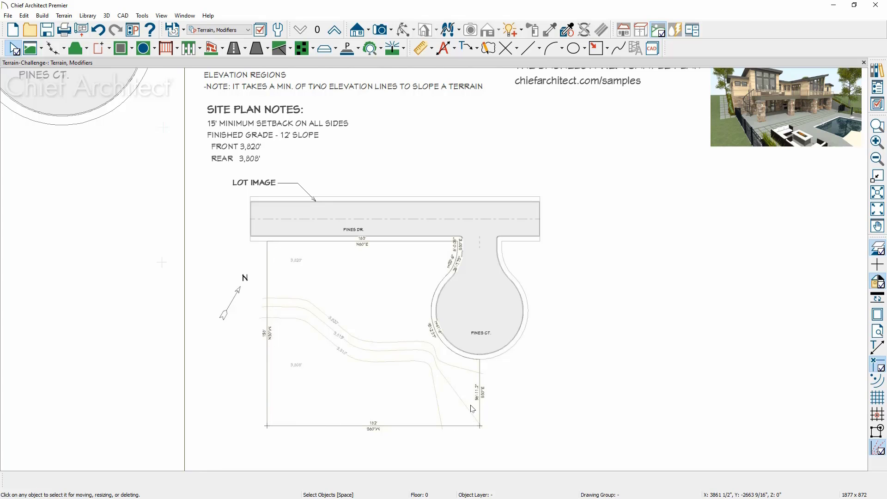
scroll(472, 408, down, 5)
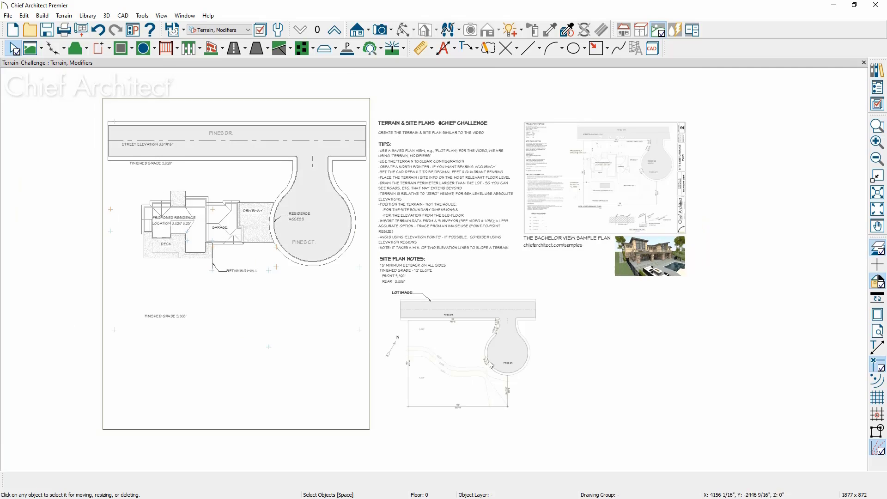
scroll(459, 340, down, 1)
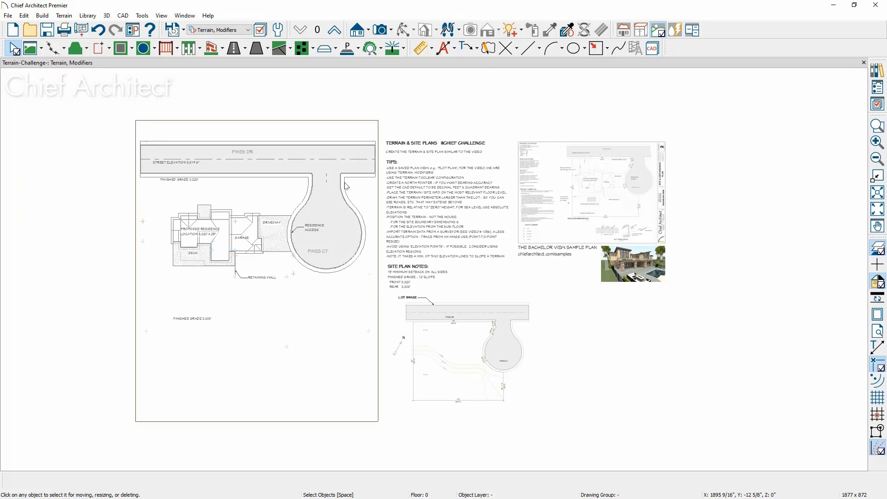
click(390, 30)
click(437, 56)
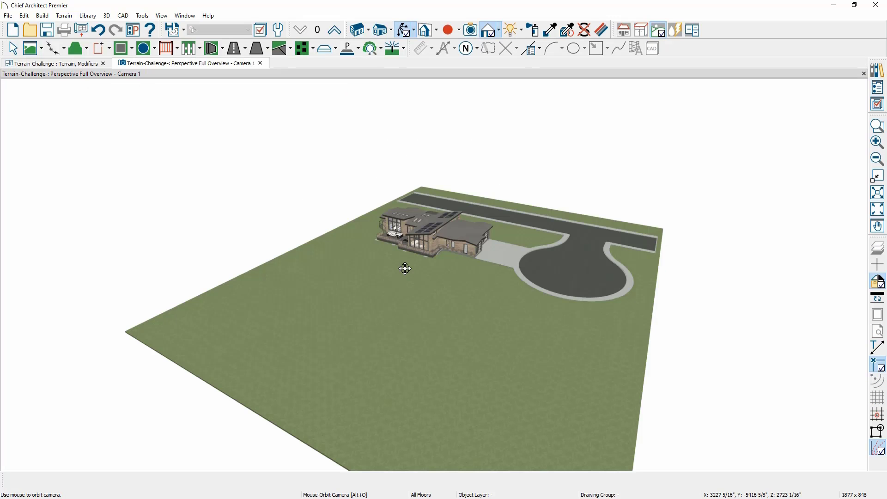
Turn off the automatic subfloor height above terrain in the terrain specification and set it to 8".
drag(405, 269, 563, 264)
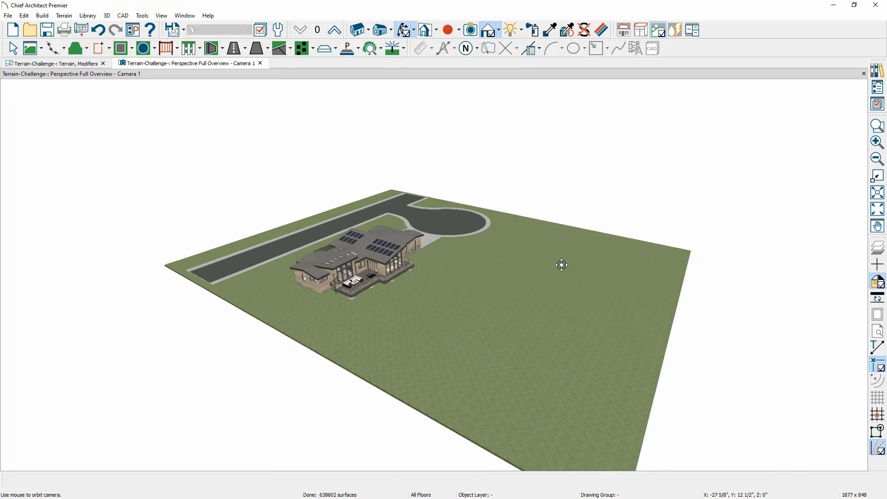
scroll(381, 277, up, 2)
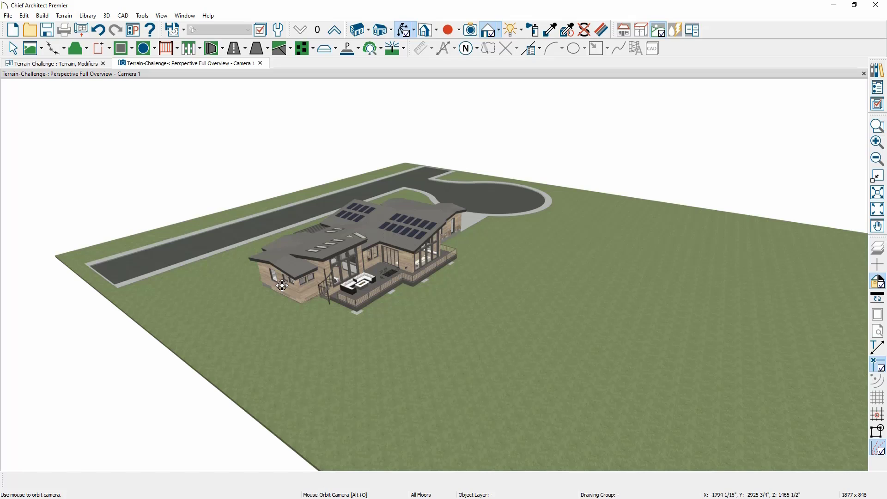
drag(281, 285, 559, 285)
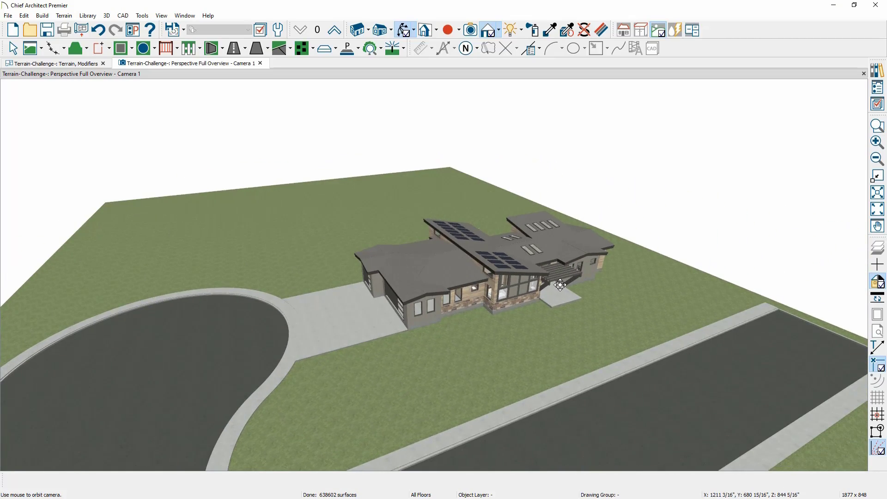
scroll(560, 285, up, 3)
scroll(560, 285, up, 2)
middle_drag(549, 321, 567, 222)
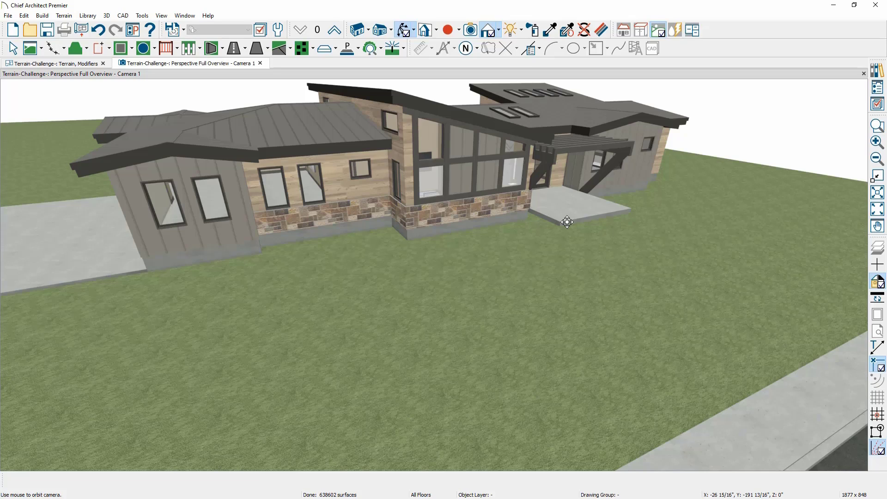
key(space)
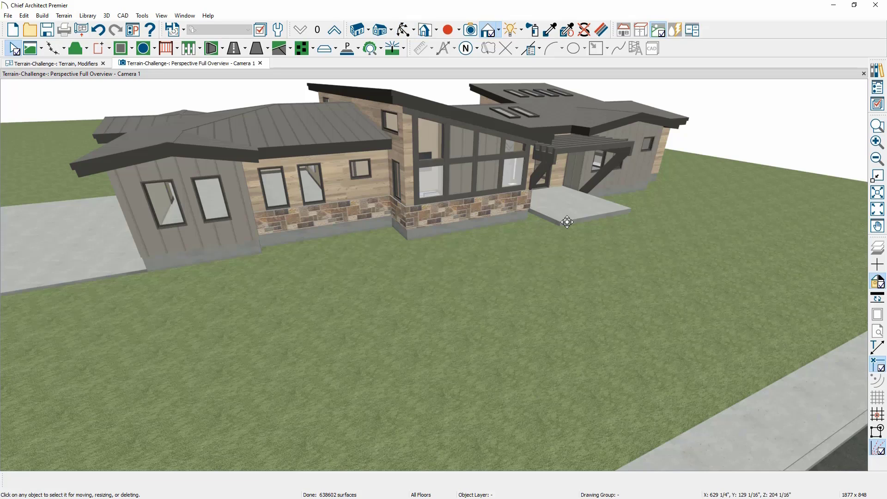
double_click(734, 274)
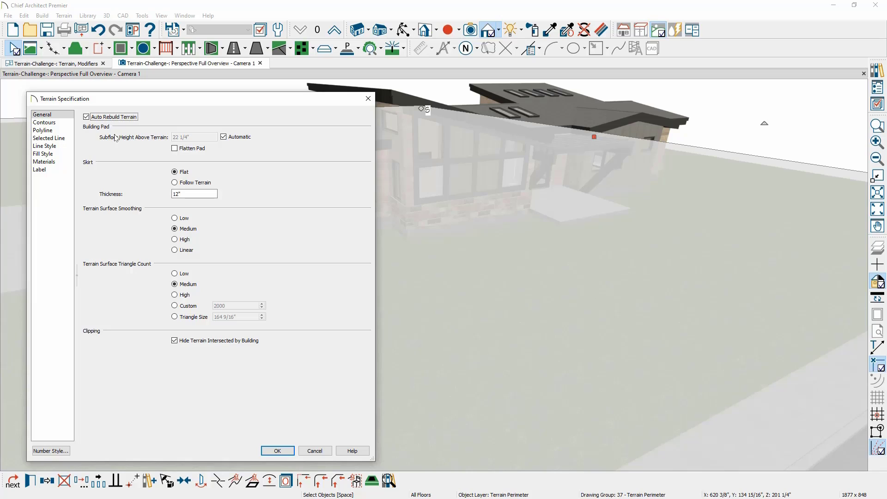
click(224, 137)
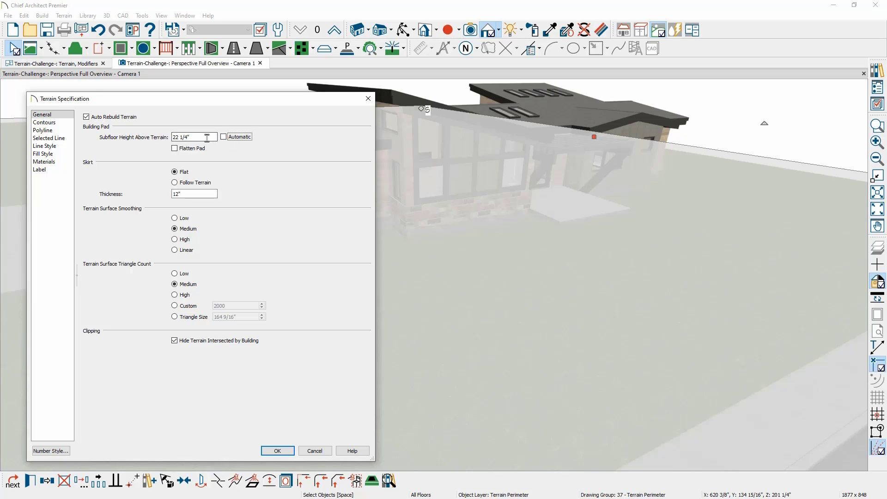
click(206, 137)
drag(196, 138, 158, 136)
text(8)
click(274, 450)
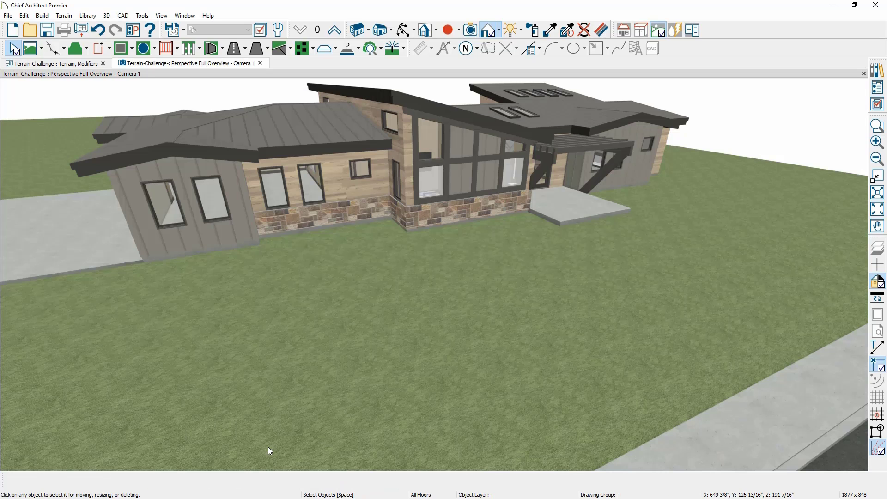
Examine how the deck and rear walls meet the ground, and read the lot image's contours and the finished grade notes.
middle_drag(673, 327, 331, 350)
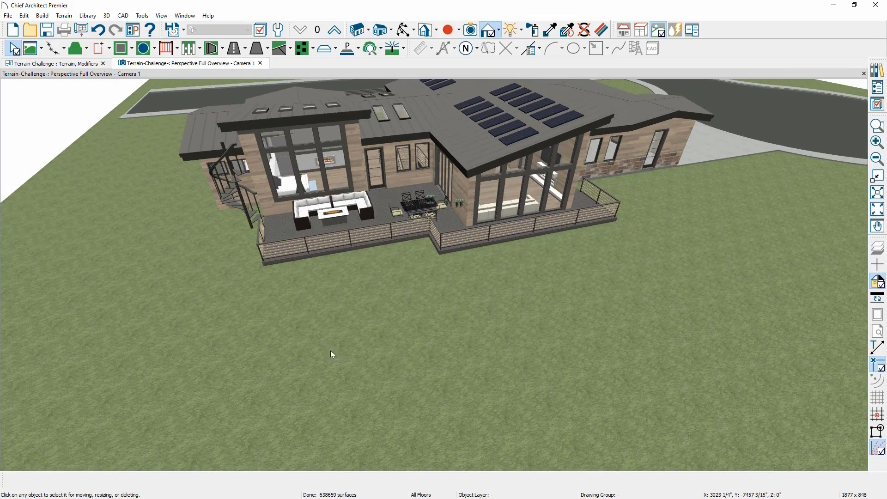
middle_drag(386, 360, 460, 342)
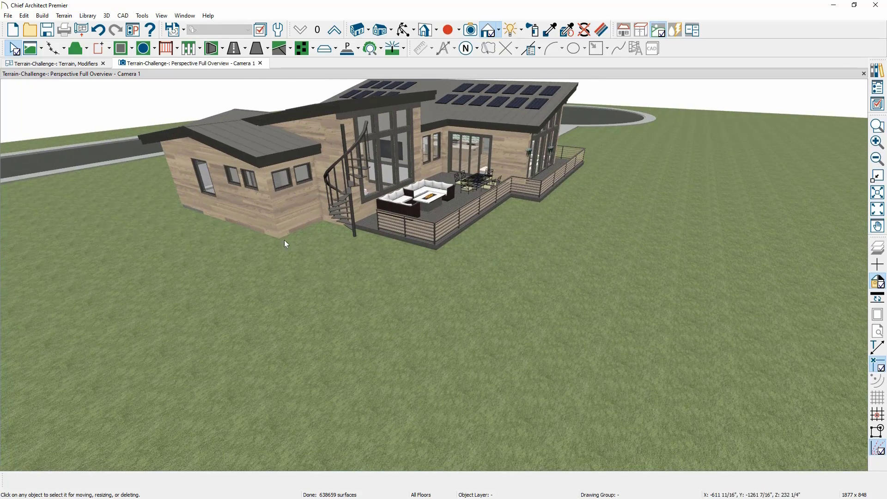
click(81, 65)
scroll(483, 365, up, 5)
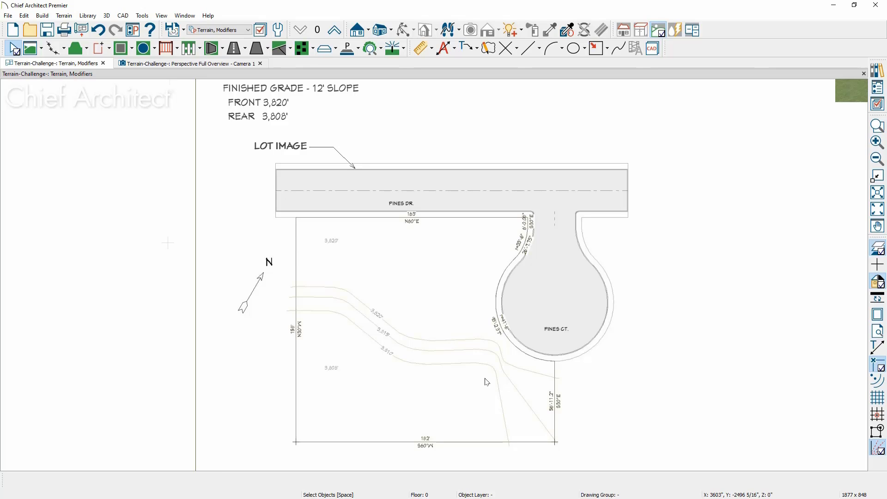
scroll(376, 249, up, 1)
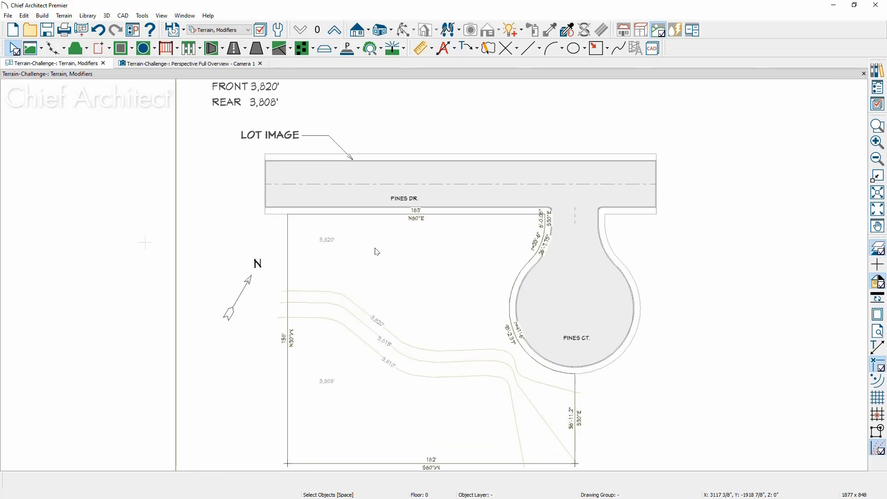
mouse_move(375, 243)
middle_down()
mouse_move(370, 236)
mouse_move(366, 255)
middle_up()
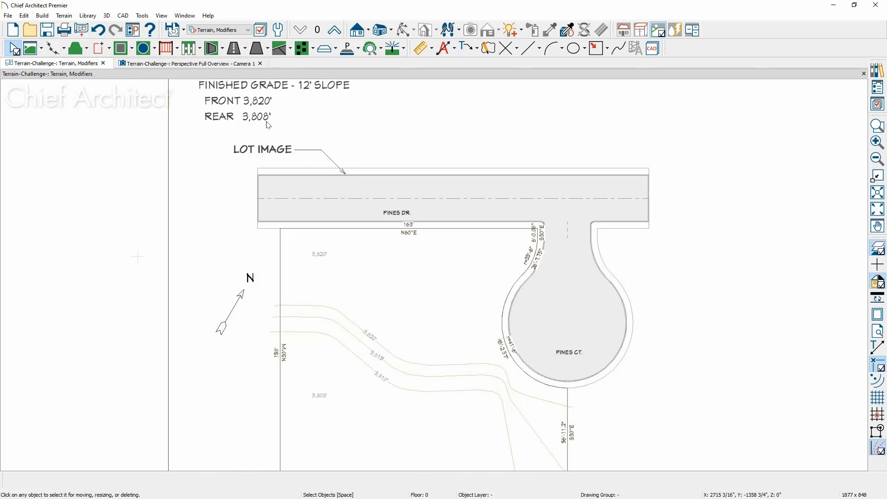
scroll(333, 225, down, 4)
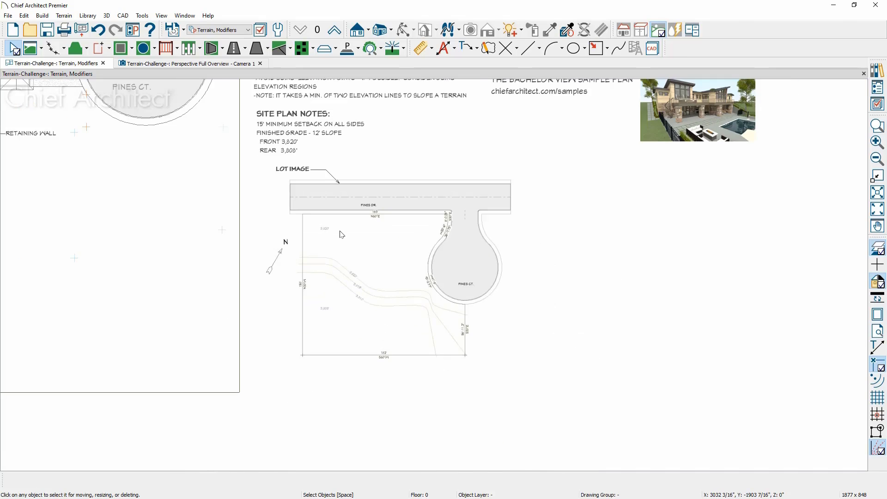
scroll(333, 225, down, 3)
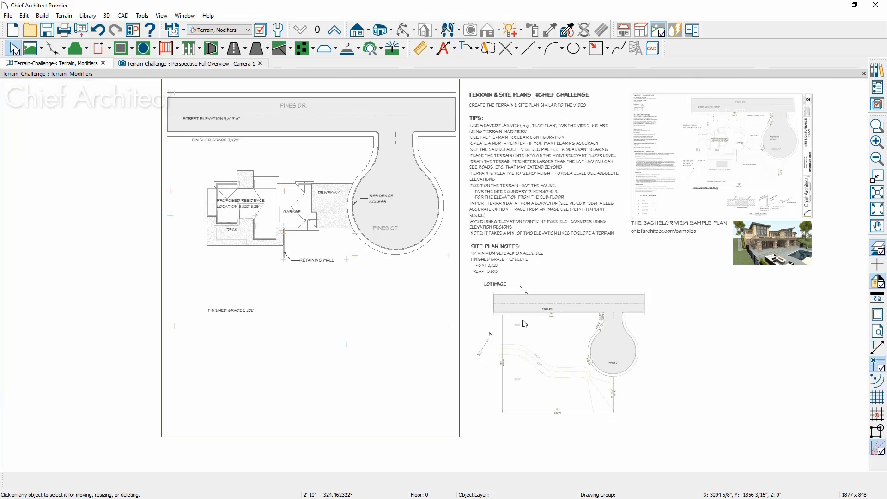
middle_drag(515, 297, 534, 313)
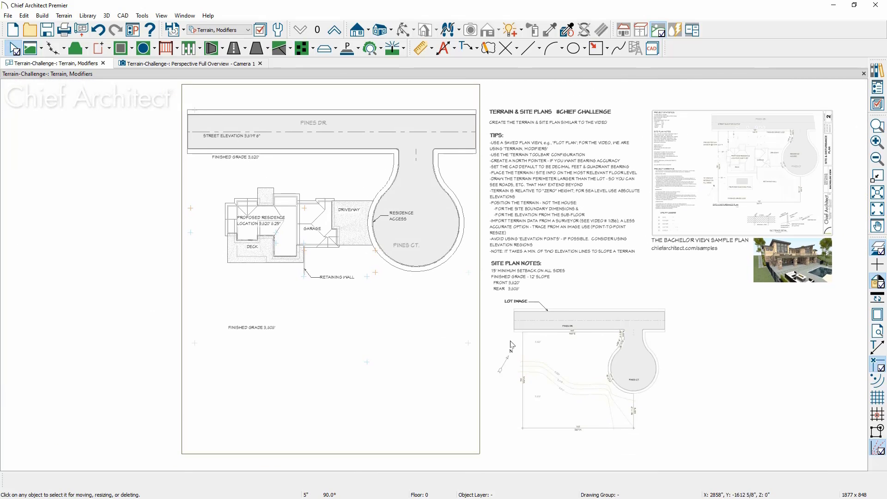
Pull the lower edge of the terrain perimeter upward, keeping it below the rear finished grade note.
scroll(488, 354, up, 1)
click(368, 464)
drag(367, 462, 325, 410)
middle_drag(410, 444, 437, 489)
key(space)
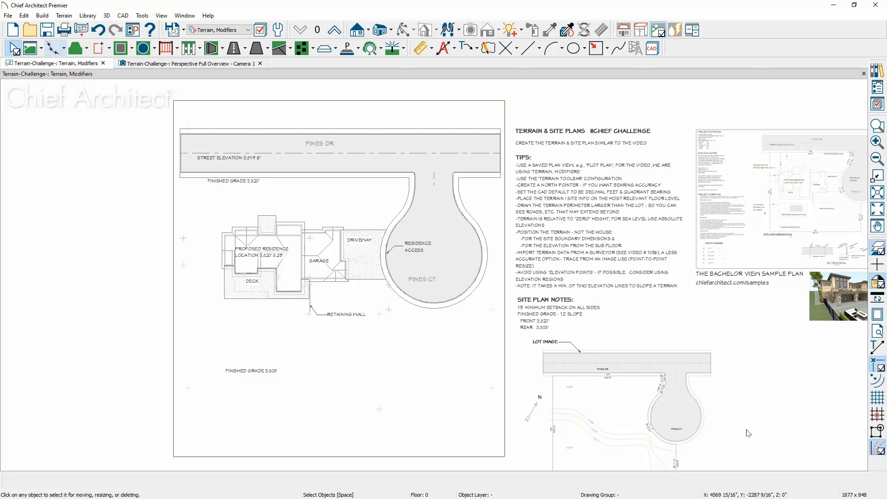
Copy the lot image and place the copy within the terrain perimeter, just below the house.
click(664, 403)
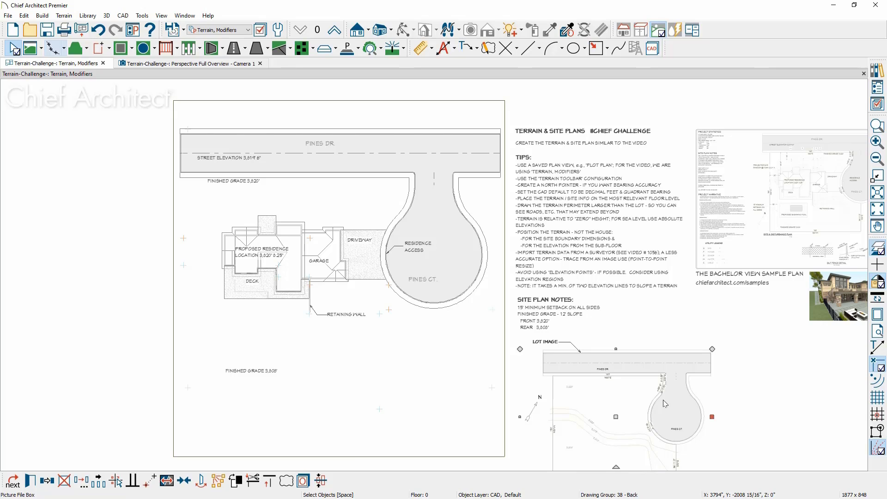
click(47, 481)
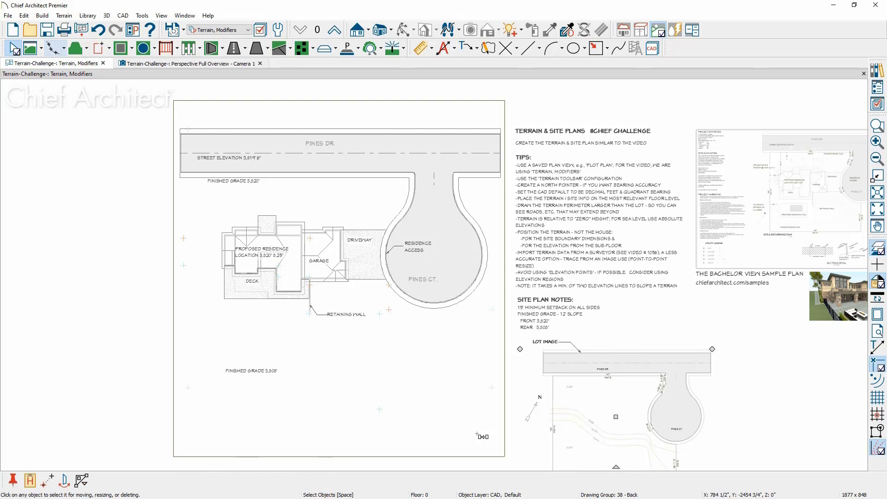
drag(618, 418, 336, 298)
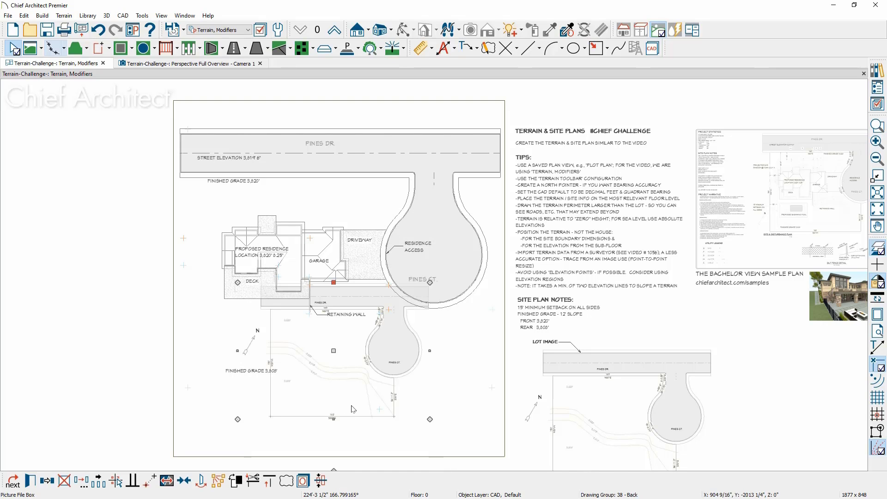
click(337, 432)
Scale the copied lot image point to point along its lower boundary line to 182', retaining the aspect ratio.
scroll(336, 432, up, 2)
scroll(337, 432, up, 4)
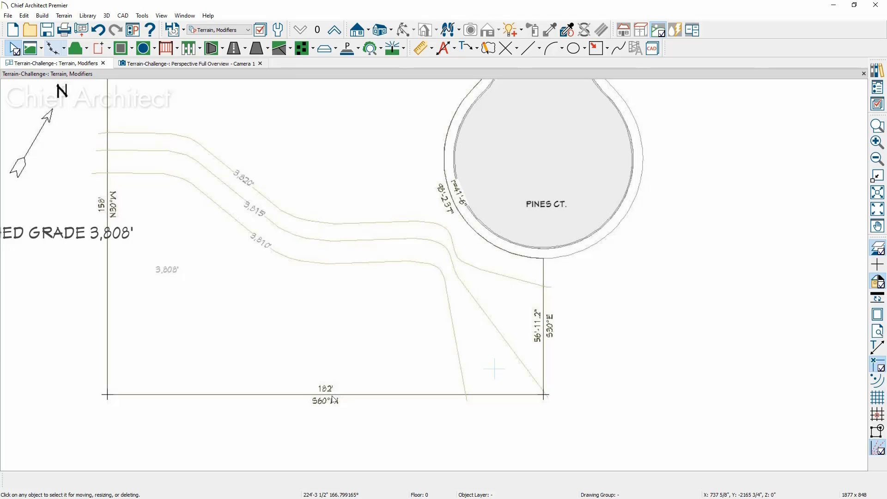
click(360, 383)
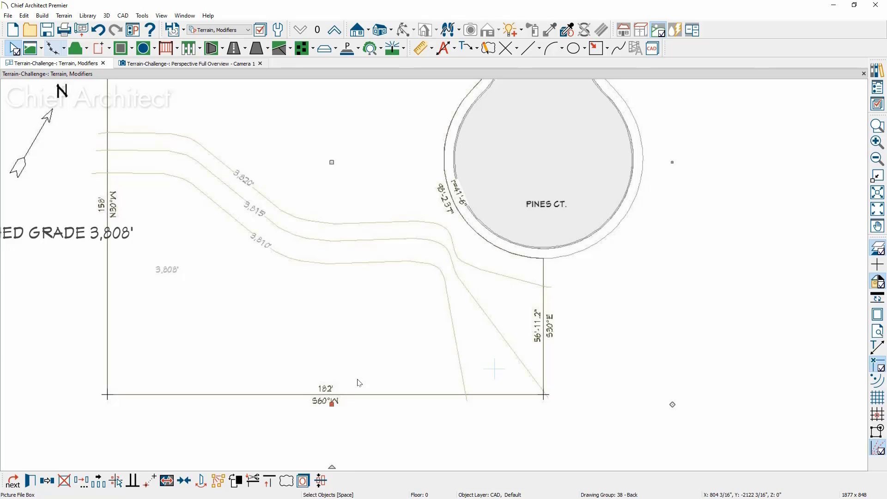
click(167, 481)
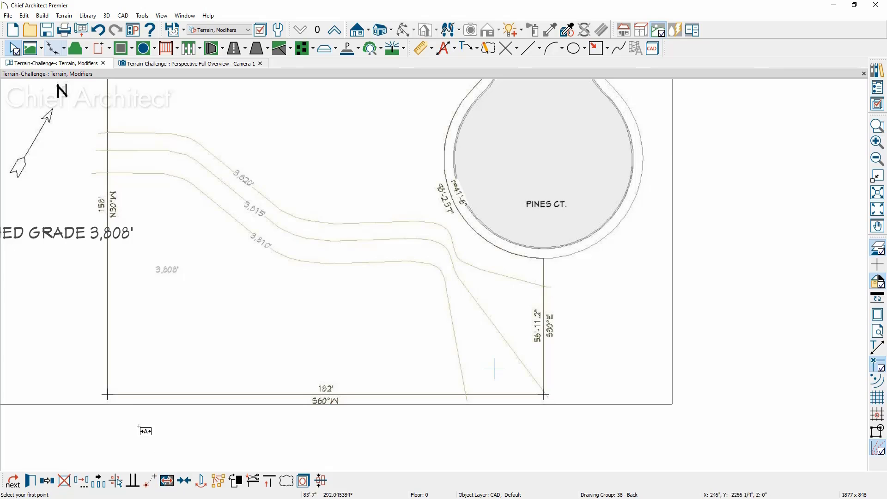
click(107, 395)
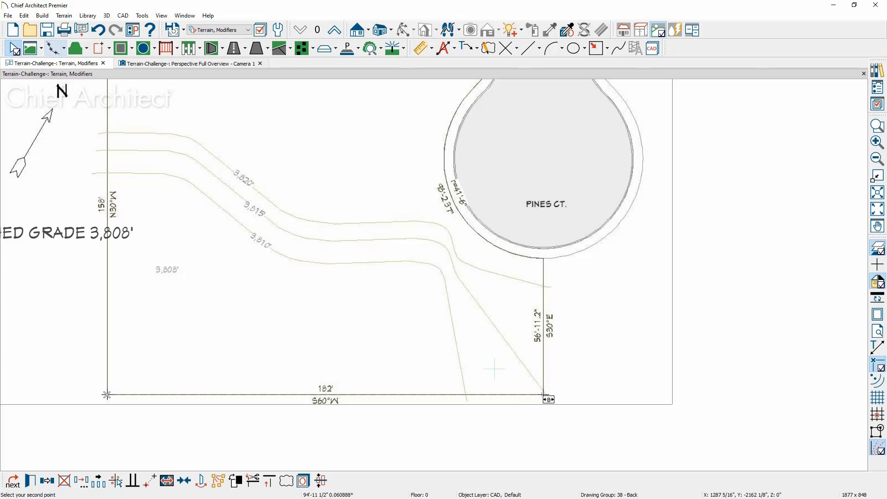
click(544, 394)
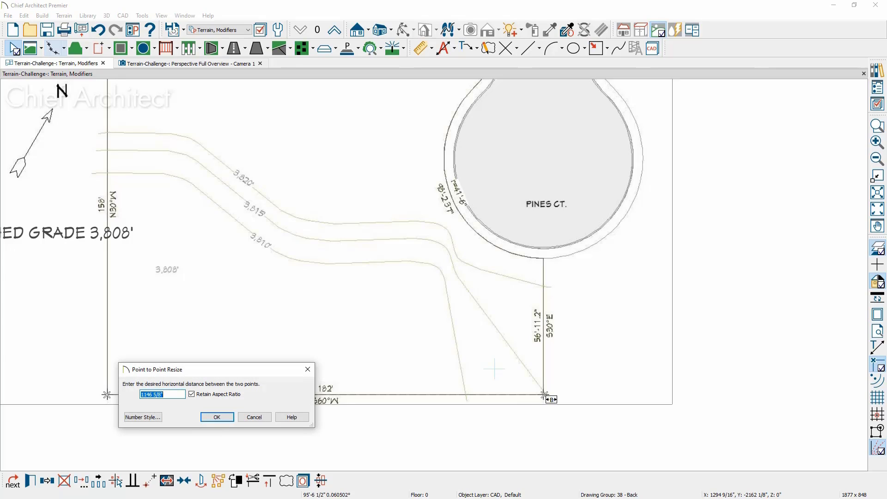
text(182')
click(217, 417)
Move the copied lot image point to point so its boundary corner at Pines Dr. and Pines Ct. matches the plan's street corner.
scroll(295, 372, down, 5)
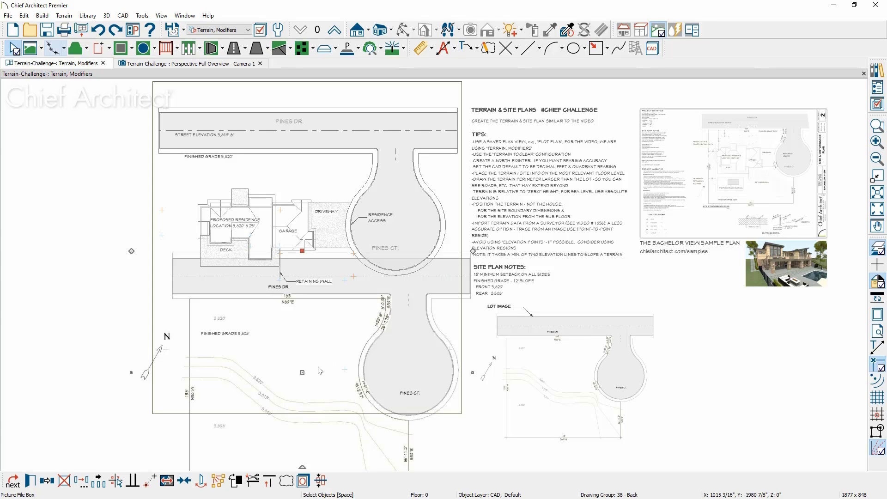
click(153, 483)
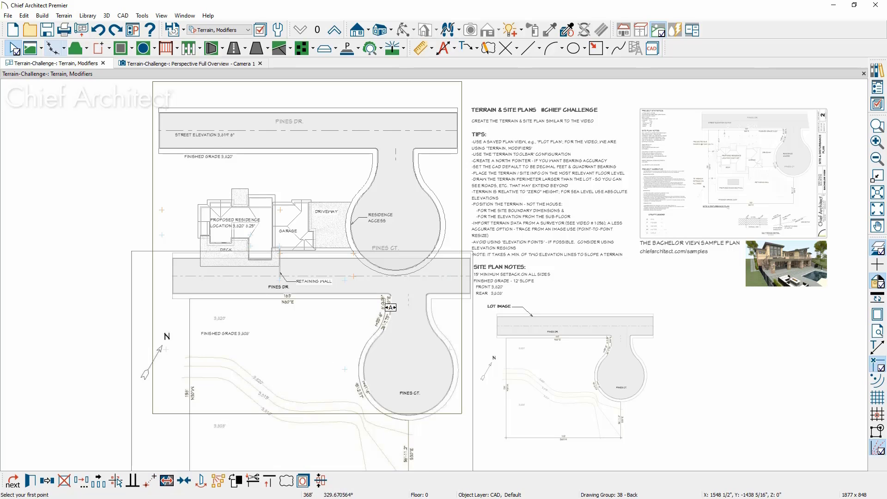
click(386, 298)
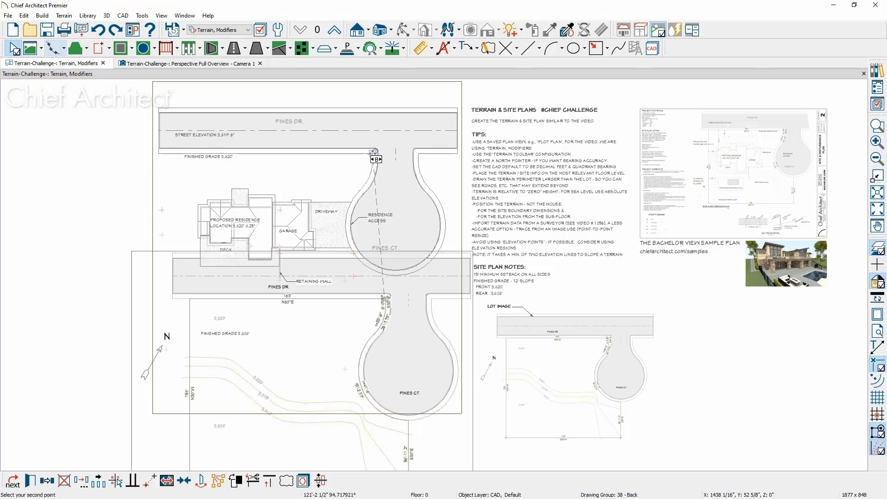
click(374, 152)
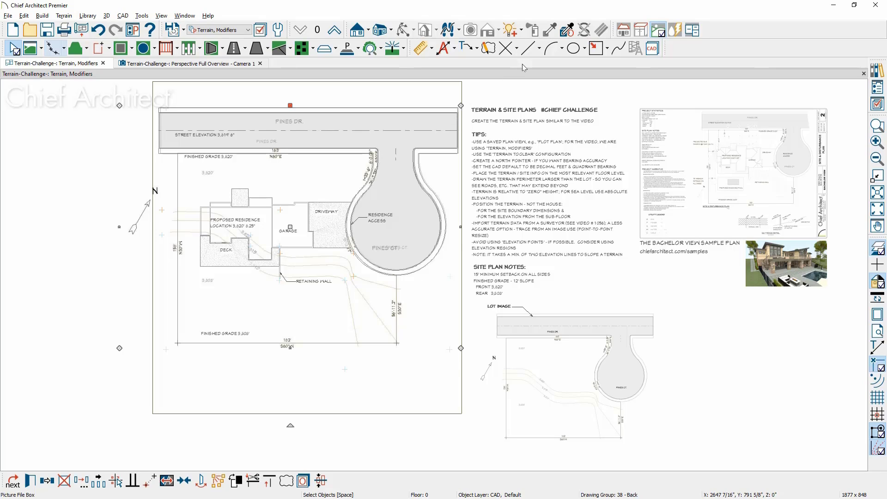
Draw a 163' horizontal lot line leftward along Pines Dr., starting from the corner at Pines Ct.
click(540, 49)
click(541, 62)
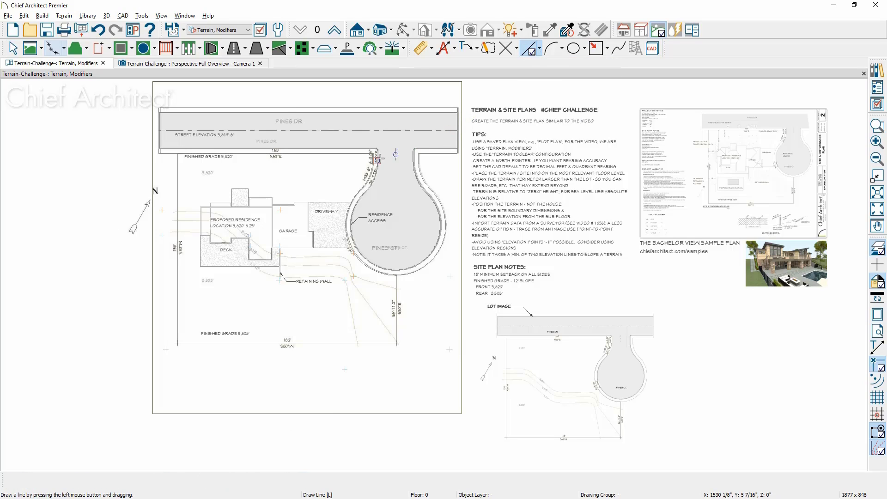
drag(372, 153, 178, 153)
drag(91, 154, 67, 153)
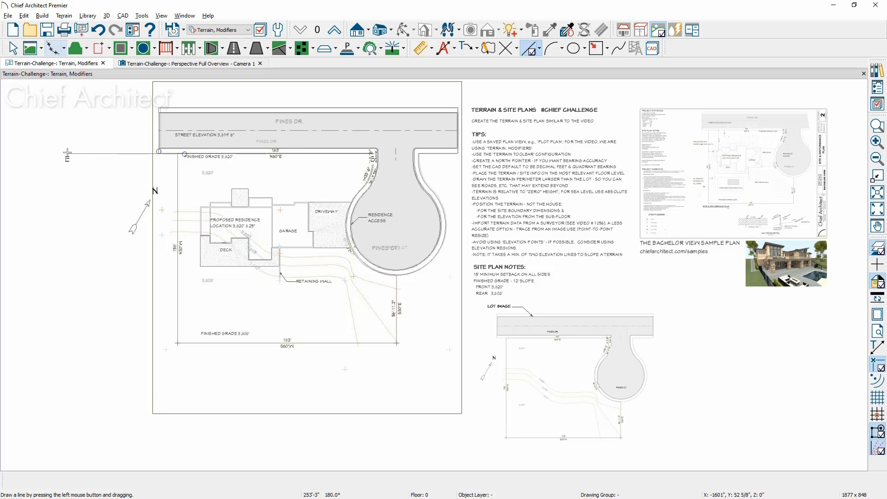
key(Tab)
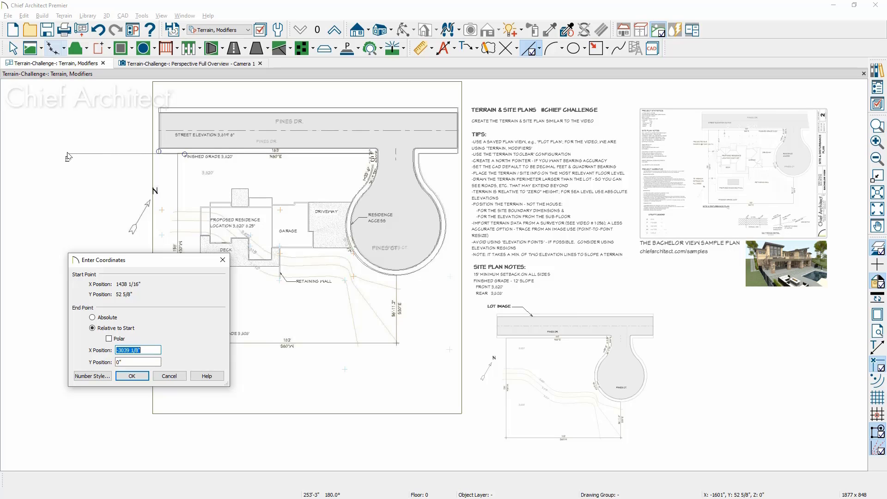
text(163')
click(131, 376)
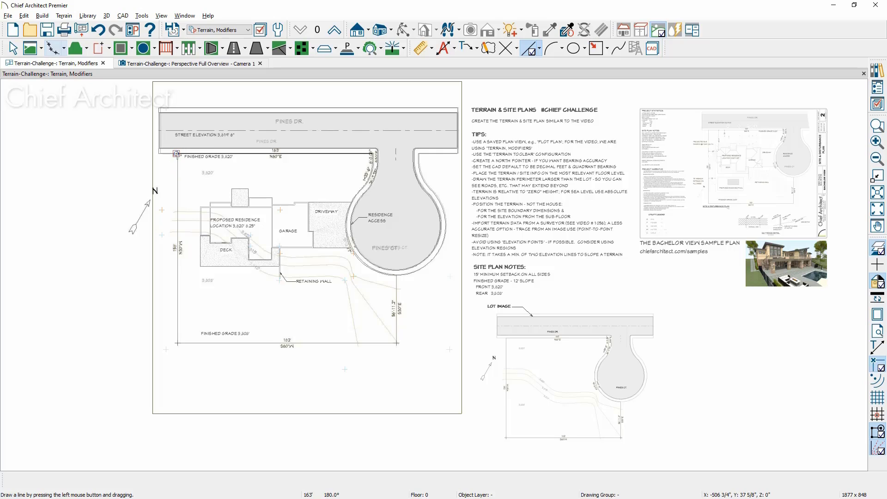
Draw the lot's 158' west boundary line straight down from the free end of the 163' Pines Dr. line.
drag(176, 154, 165, 385)
key(Tab)
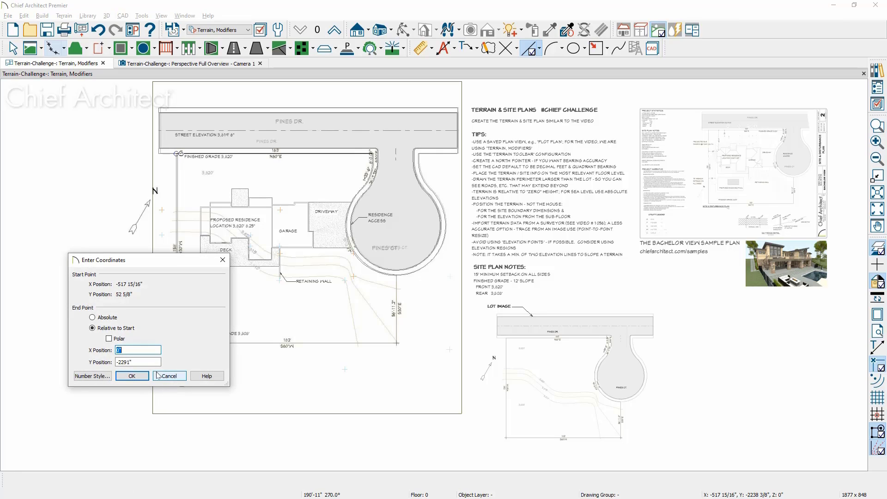
key(Tab)
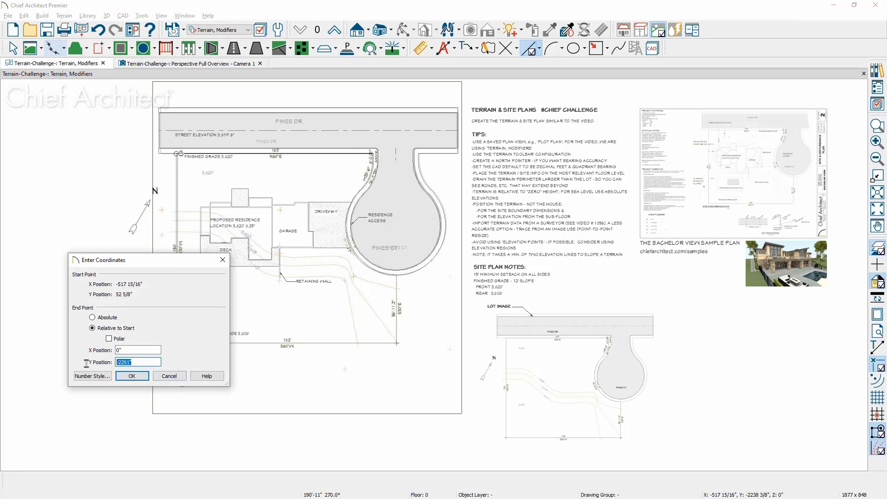
text(-)
text(158')
click(132, 375)
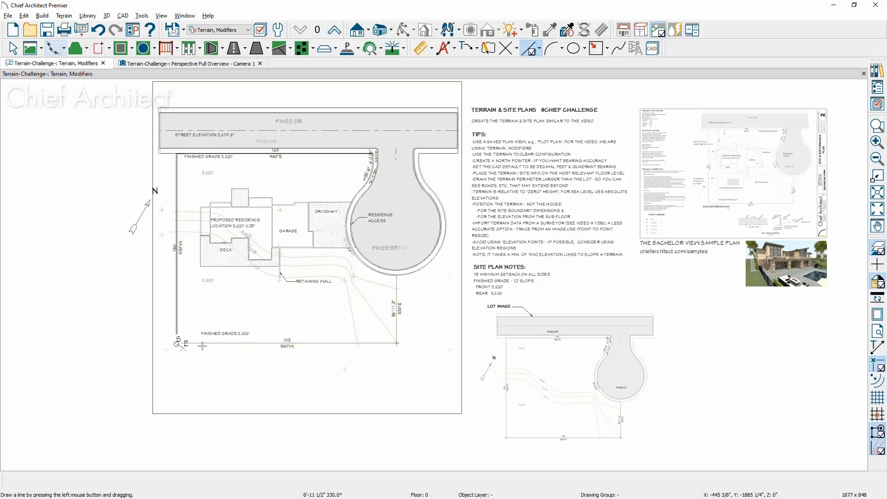
Draw the rear lot line horizontally from the lower end of the 158' line, 182' long toward Pines Ct.
drag(177, 344, 384, 346)
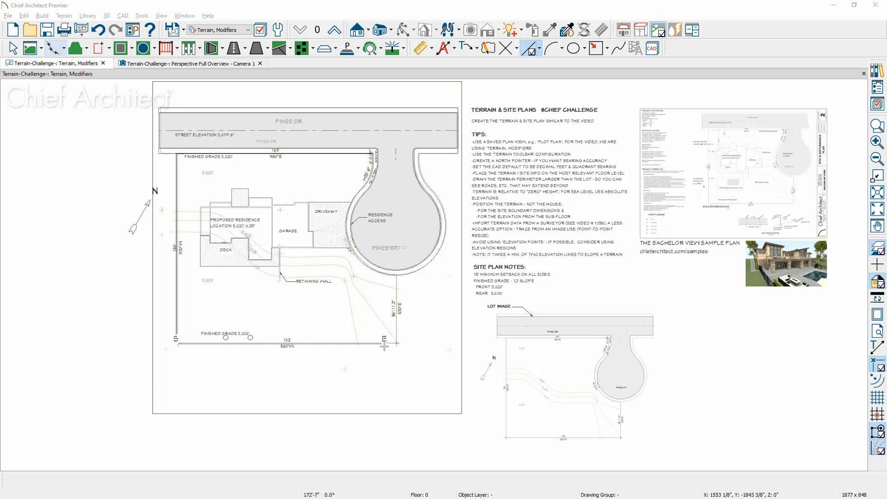
key(Tab)
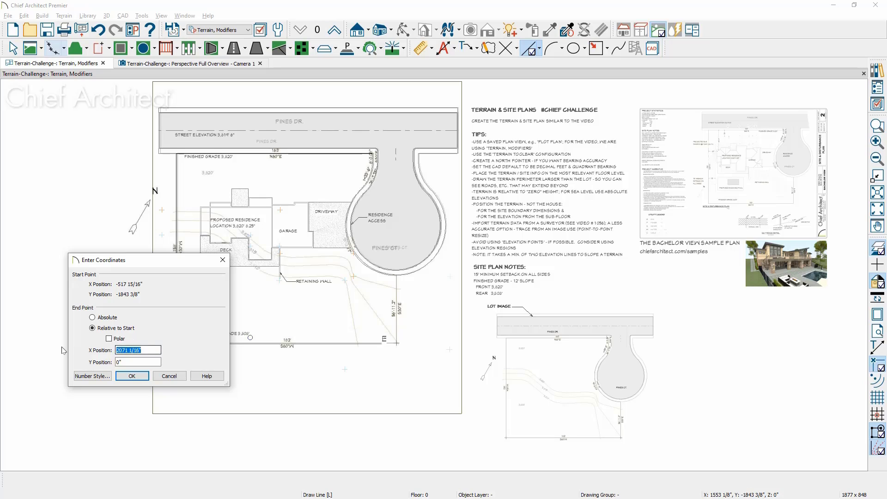
text(182')
key(Return)
Draw a 56' 11.2" vertical lot line from the rear corner up to the Pines Ct. cul-de-sac.
drag(395, 343, 397, 263)
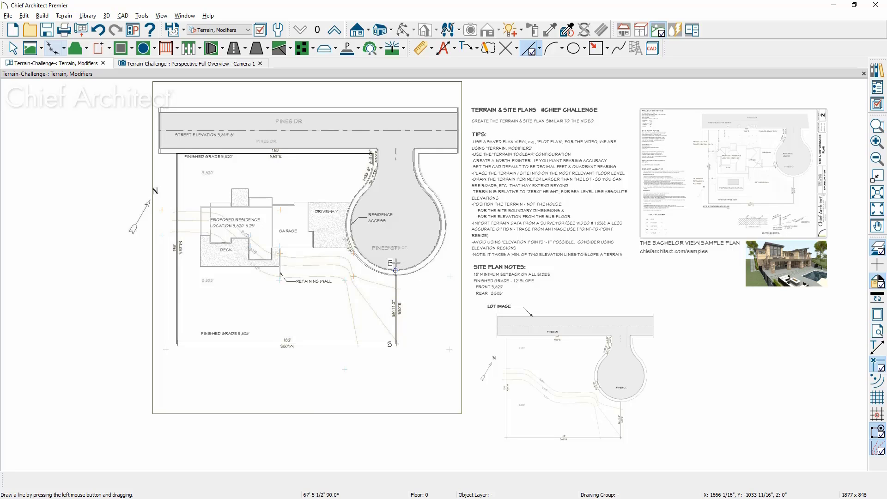
key(Tab)
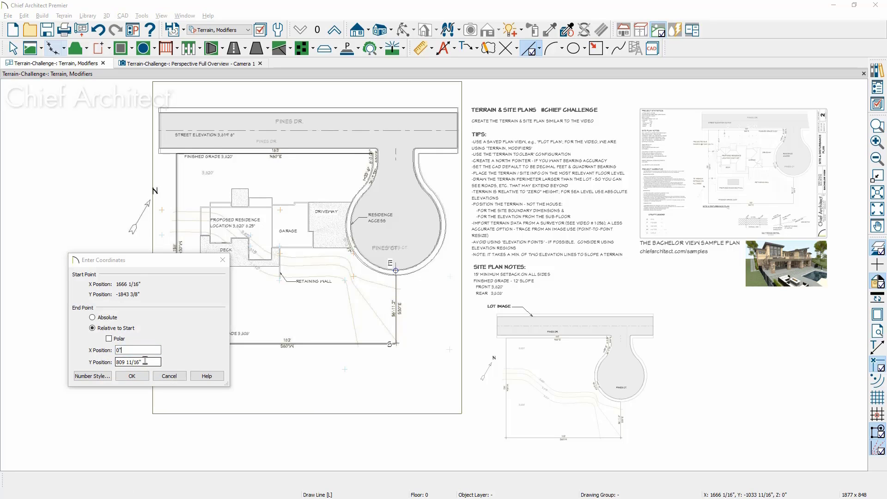
click(136, 362)
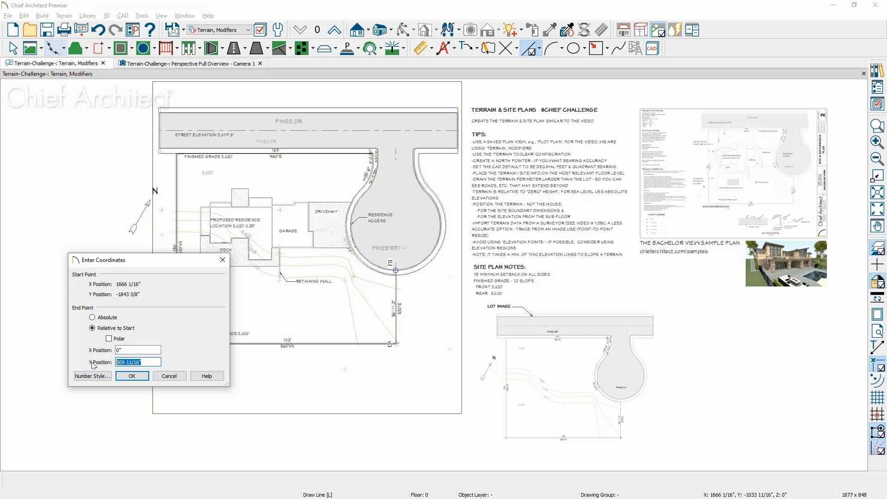
text(56' 11.2)
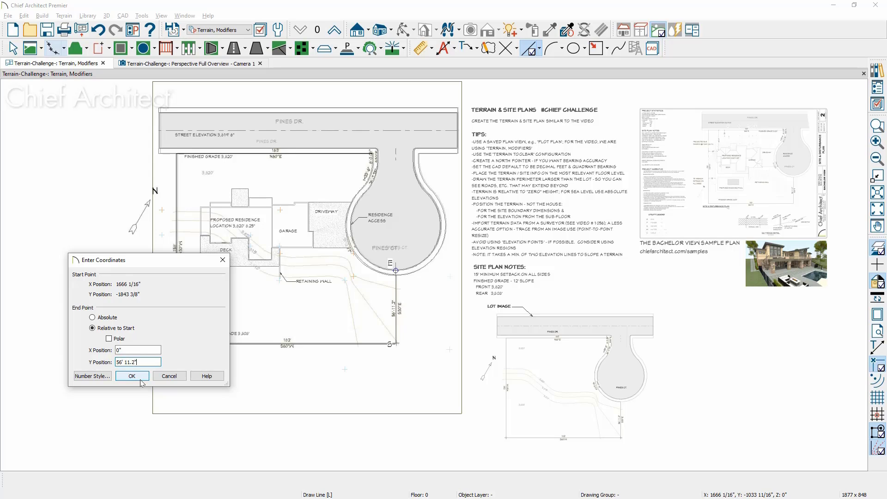
click(131, 376)
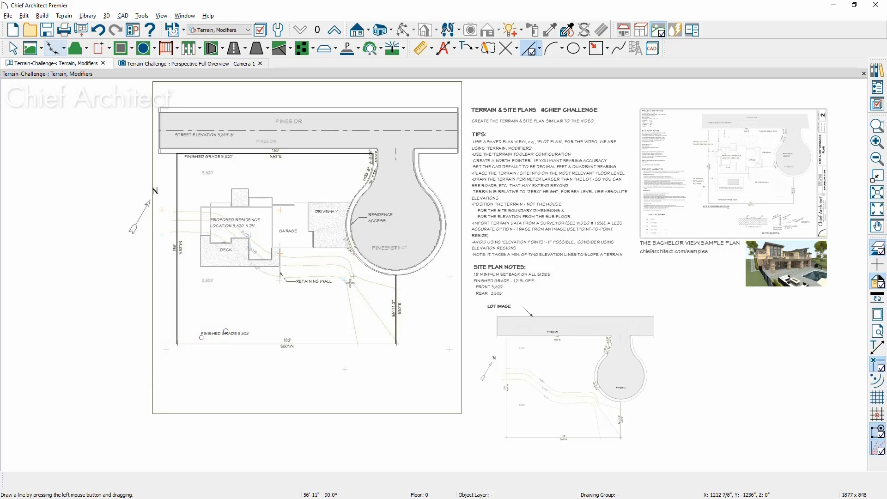
Close the lot boundary along Pines Ct. with a vertical line about 11'-4" long and straight segments down to the cul-de-sac's lower end.
scroll(395, 148, up, 4)
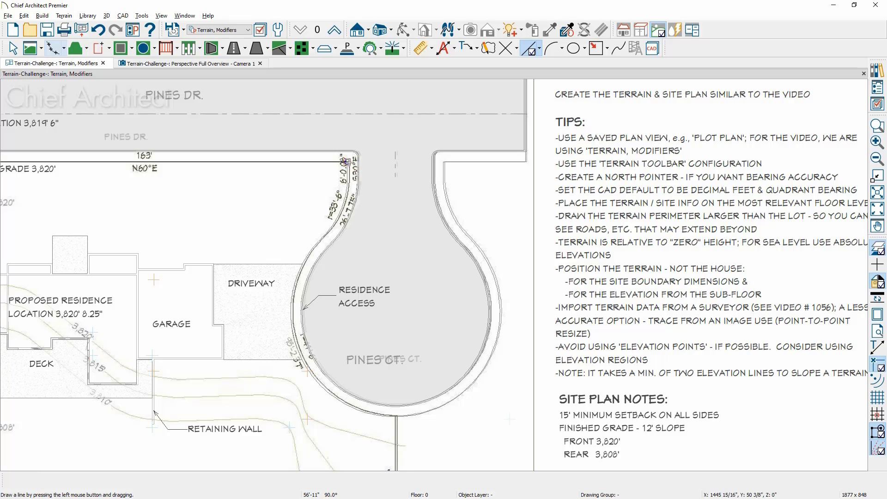
drag(345, 161, 348, 191)
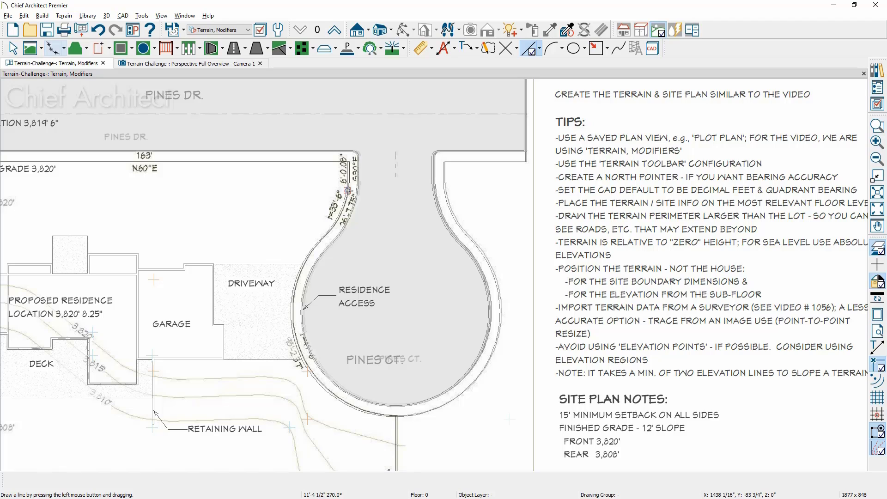
mouse_move(347, 191)
mouse_down()
mouse_move(333, 230)
mouse_move(336, 291)
mouse_move(395, 415)
mouse_up()
scroll(396, 415, up, 2)
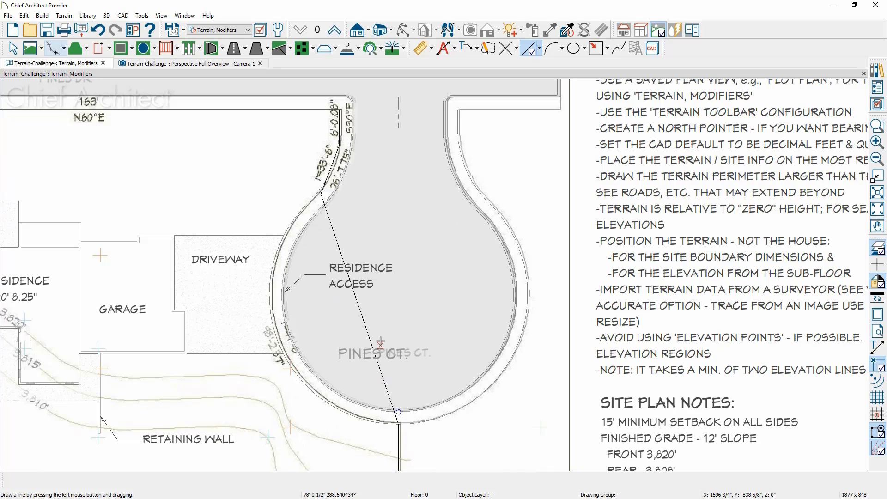
Convert the long straight segment across Pines Ct. to an arc and reshape it to follow the cul-de-sac edge.
click(370, 336)
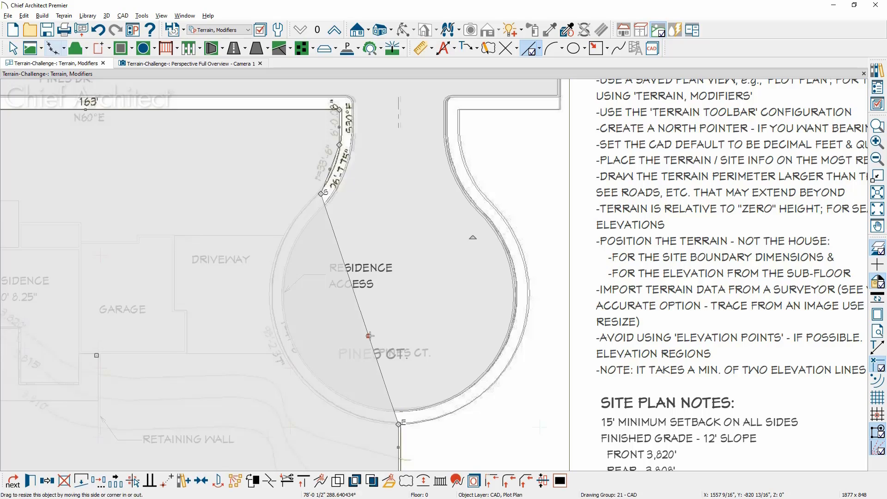
click(423, 481)
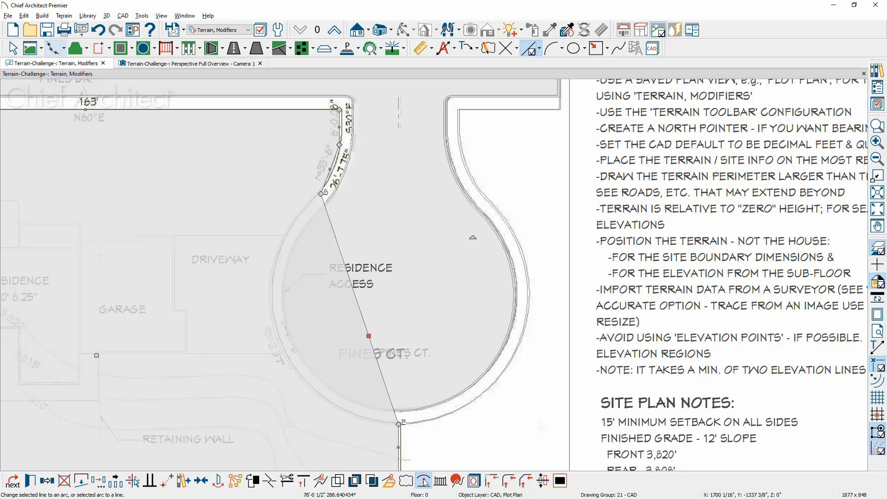
drag(400, 360, 285, 354)
Convert the short segment above the cul-de-sac to an arc and bend it along the image's r=33'-6" curve.
scroll(317, 151, up, 4)
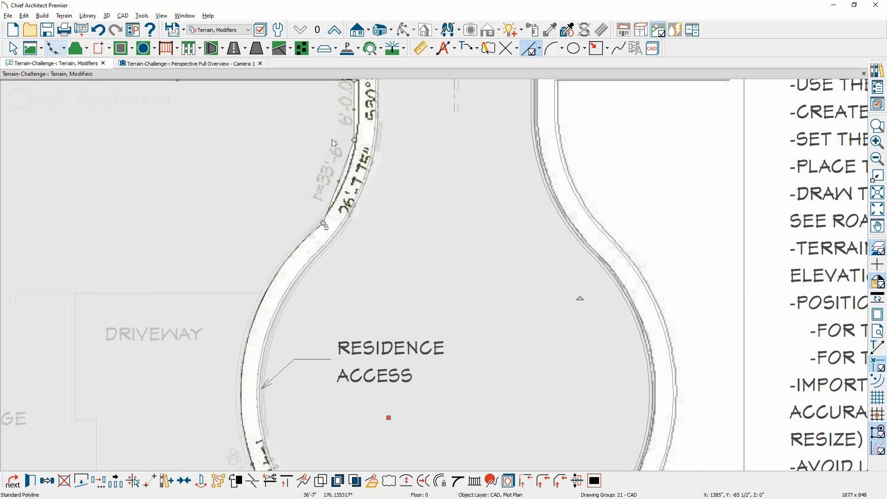
click(342, 178)
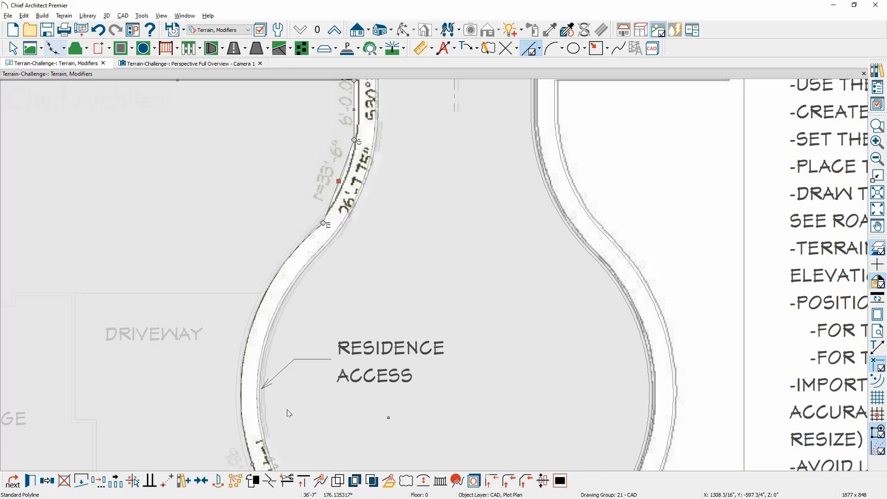
click(423, 481)
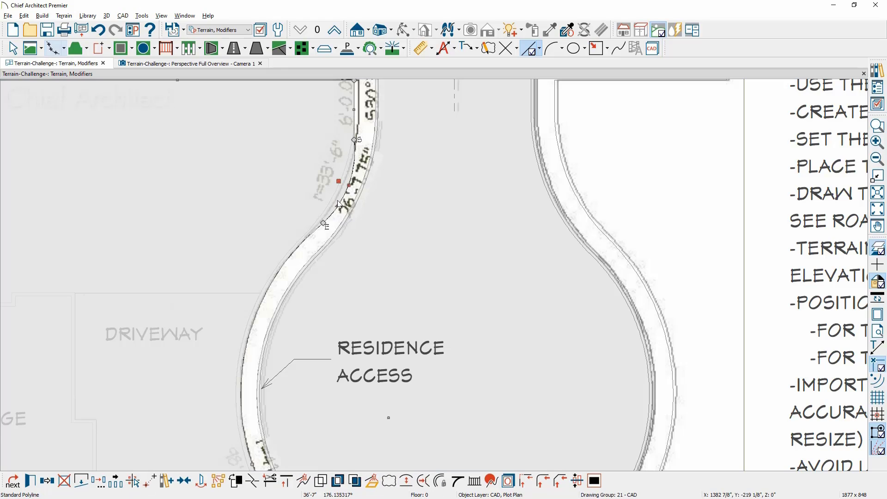
drag(338, 201, 337, 197)
scroll(388, 118, down, 5)
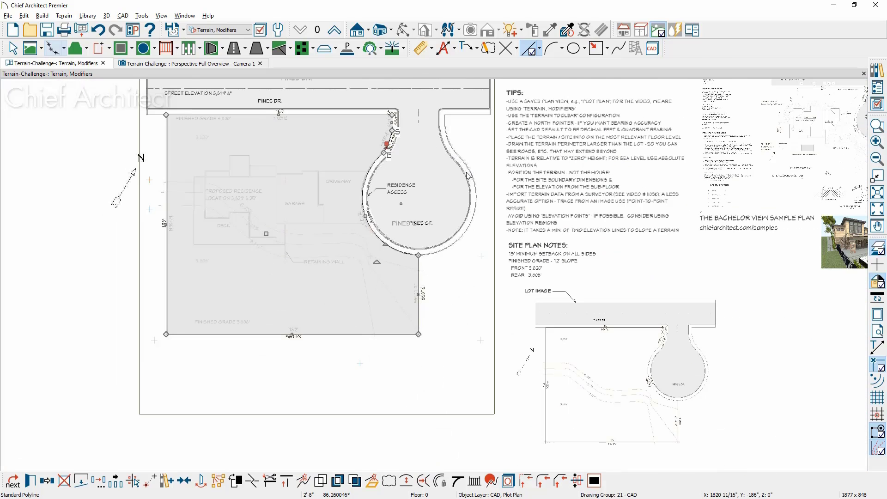
key(Escape)
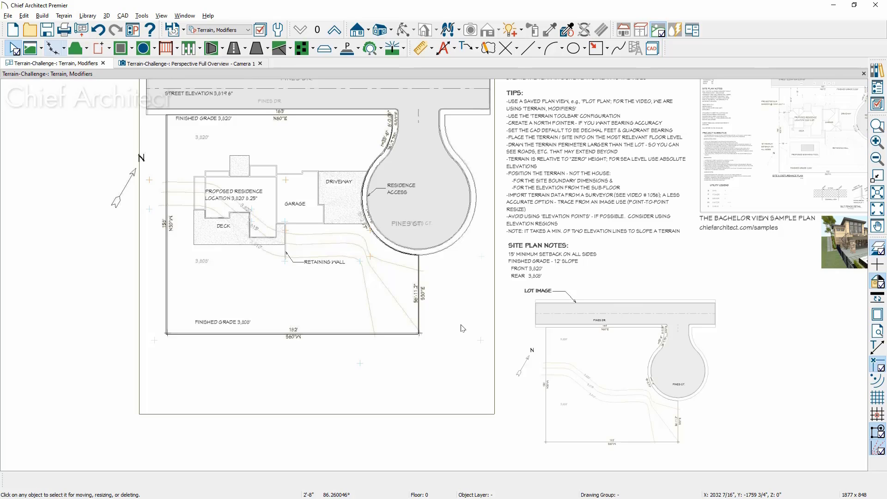
Assign the closed lot polyline to the Terrain Perimeter Lot layer, filtering the layer list by TERR.
click(419, 322)
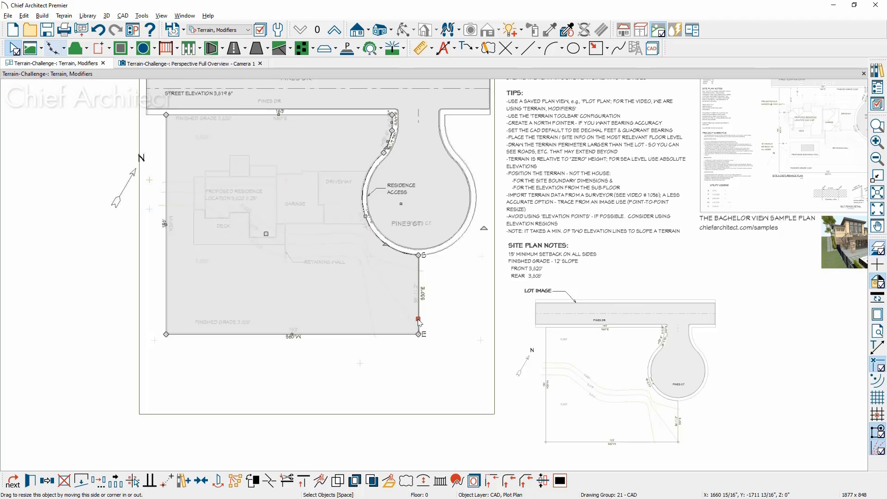
double_click(419, 322)
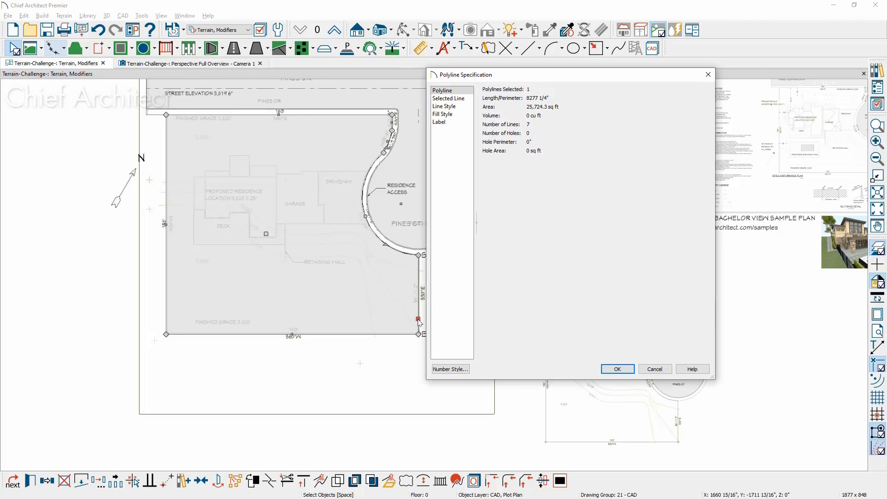
click(465, 107)
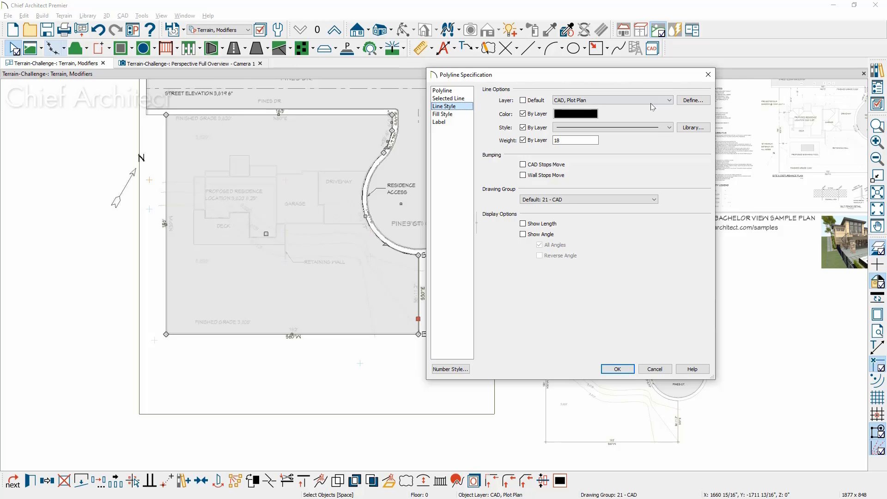
click(693, 101)
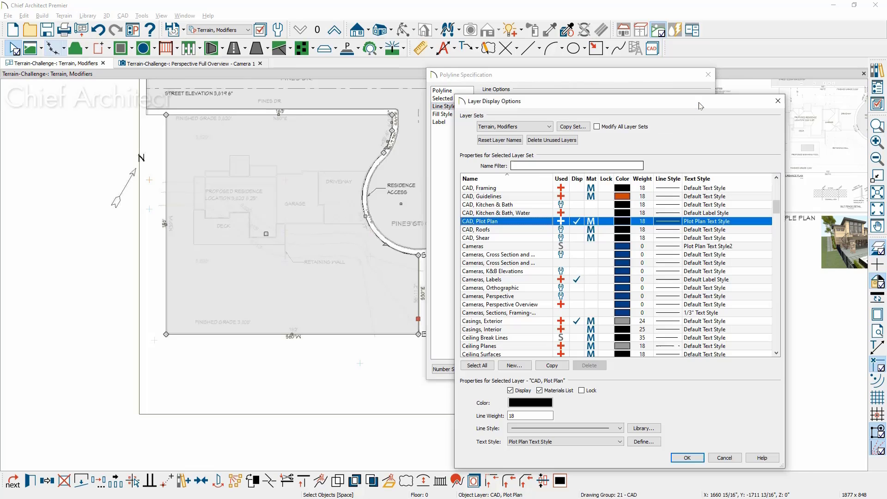
click(537, 165)
text(TERR)
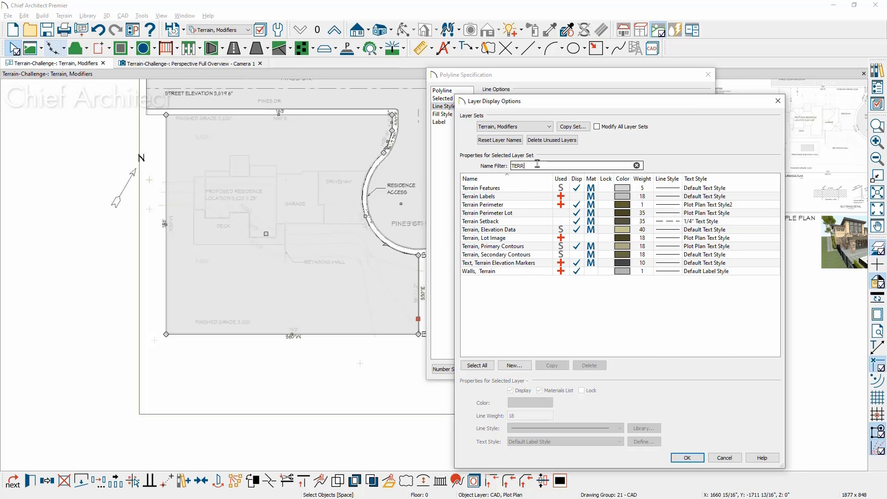
click(545, 214)
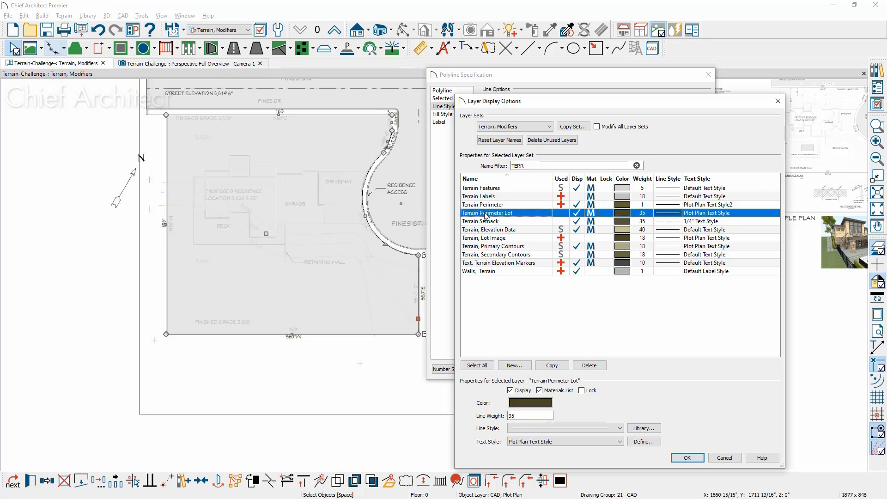
click(687, 458)
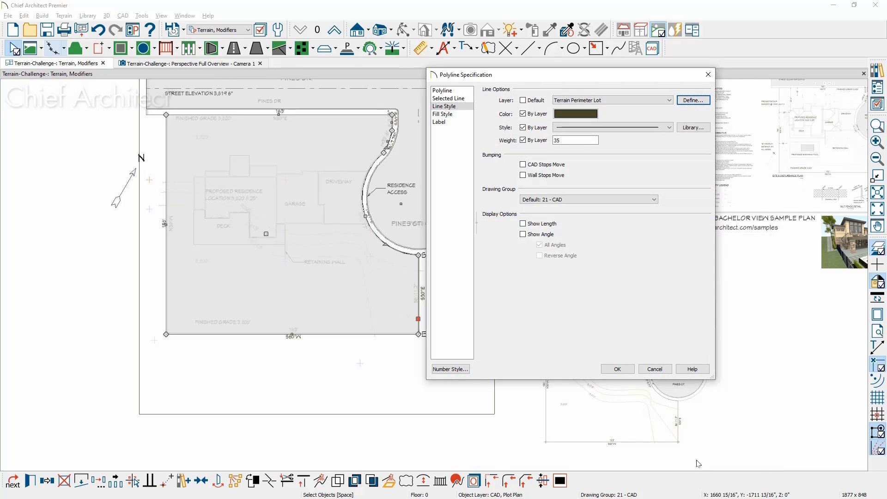
click(618, 370)
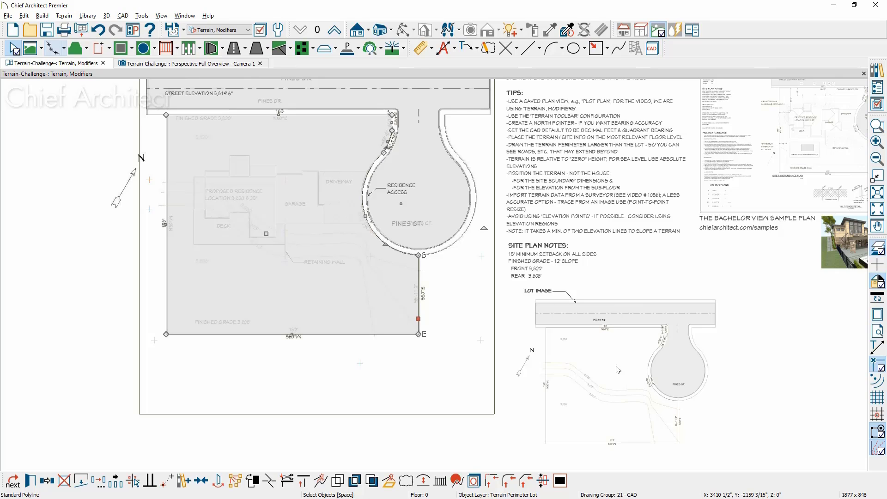
Delete the scaled lot image lying beneath the traced lot polyline.
click(443, 254)
key(Tab)
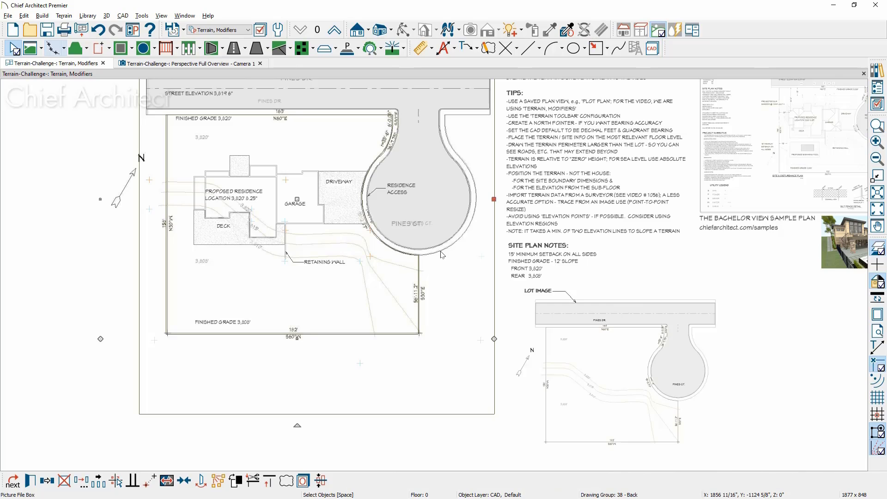
key(Delete)
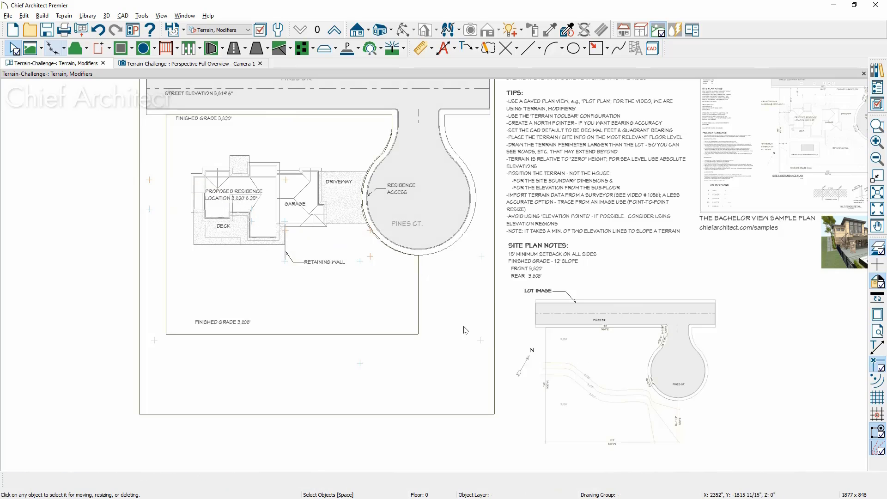
click(419, 322)
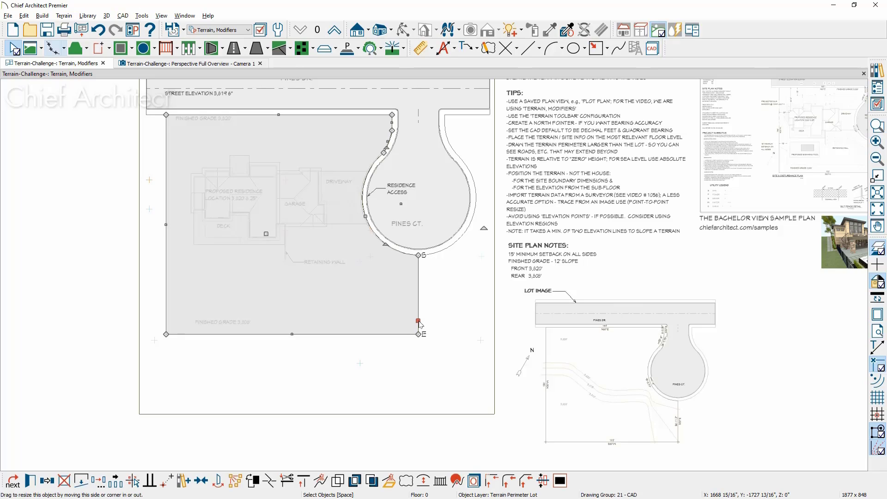
key(Escape)
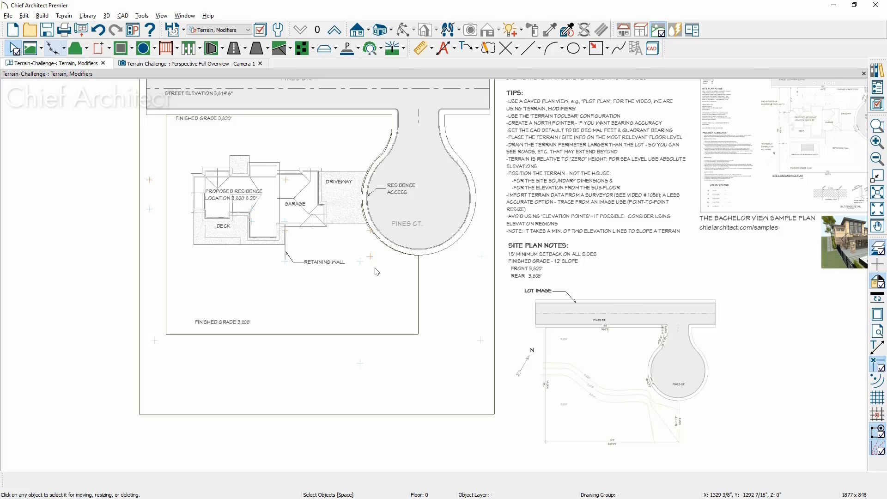
Set the concentric edit jump to 15' in the editing behavior preferences.
click(24, 16)
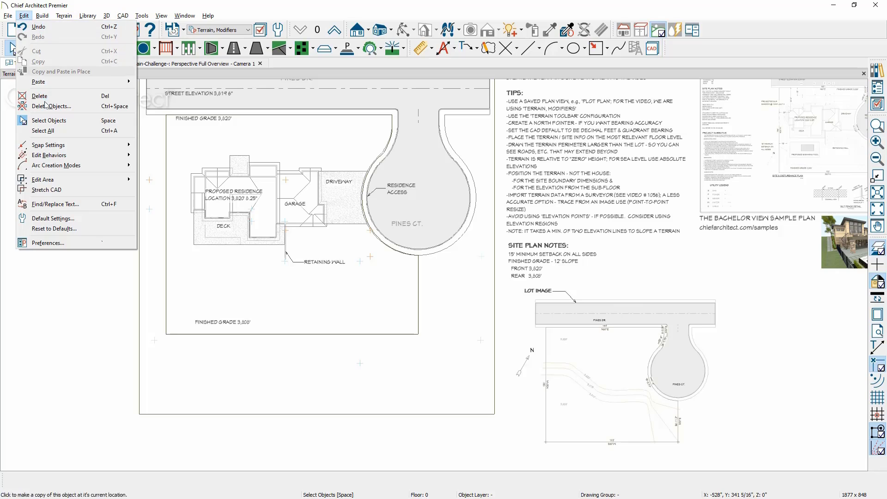
click(56, 242)
click(164, 227)
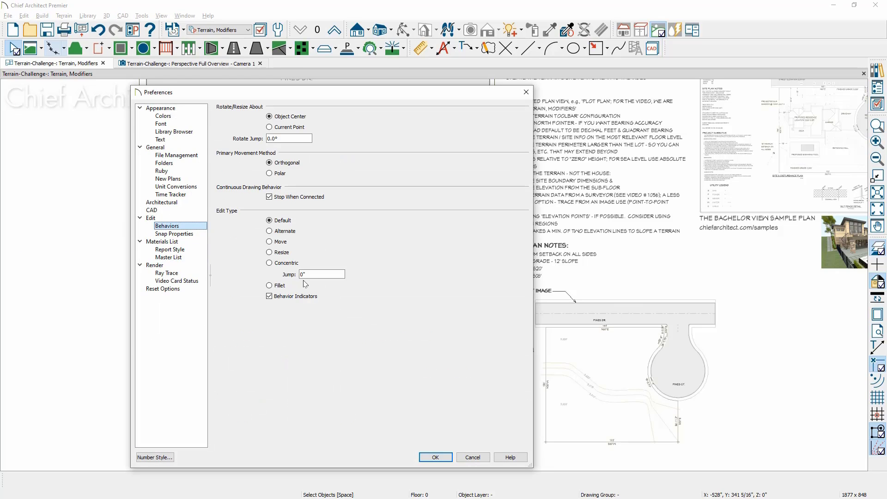
drag(318, 277, 284, 275)
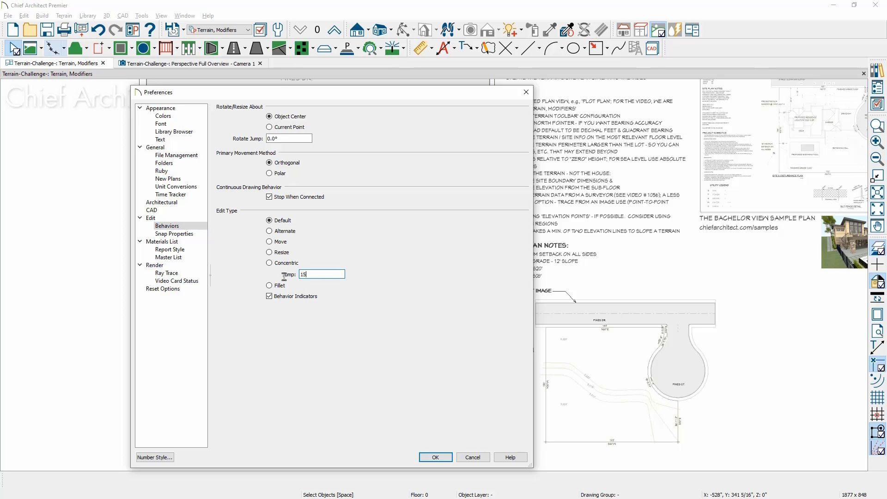
text(15)
click(436, 456)
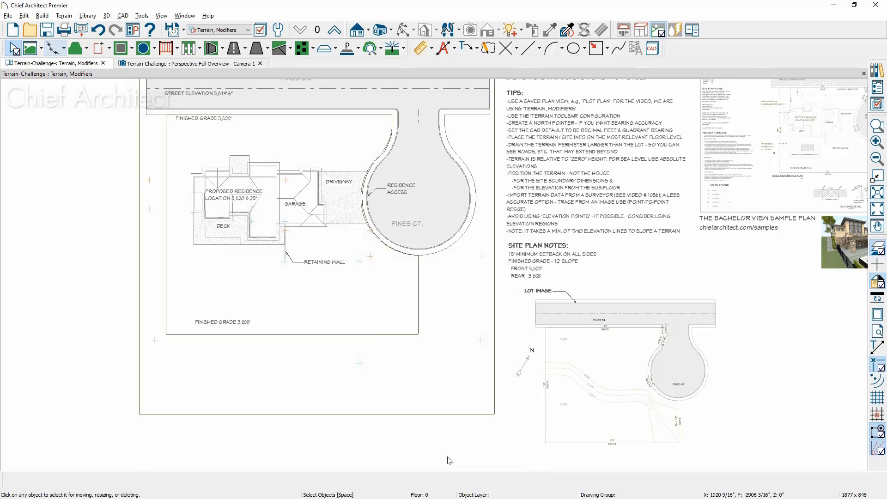
Make a concentric copy of the lot polyline, offset 15' inward from the lot lines.
click(375, 334)
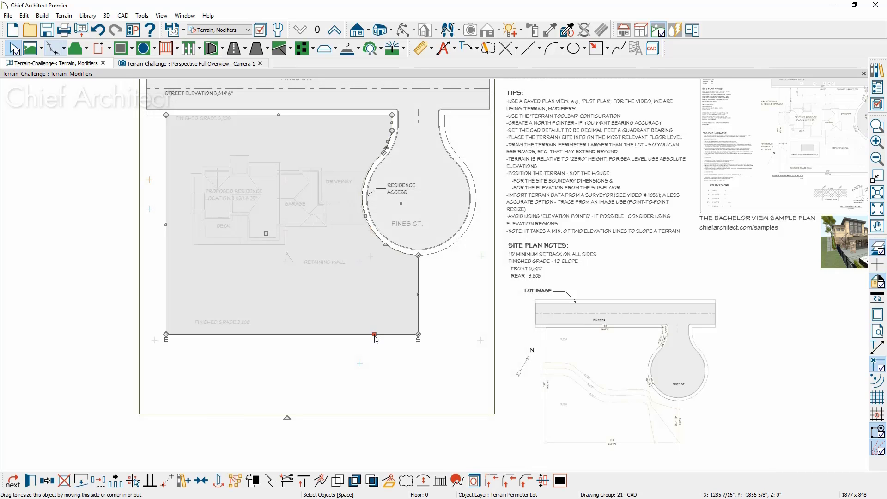
click(48, 481)
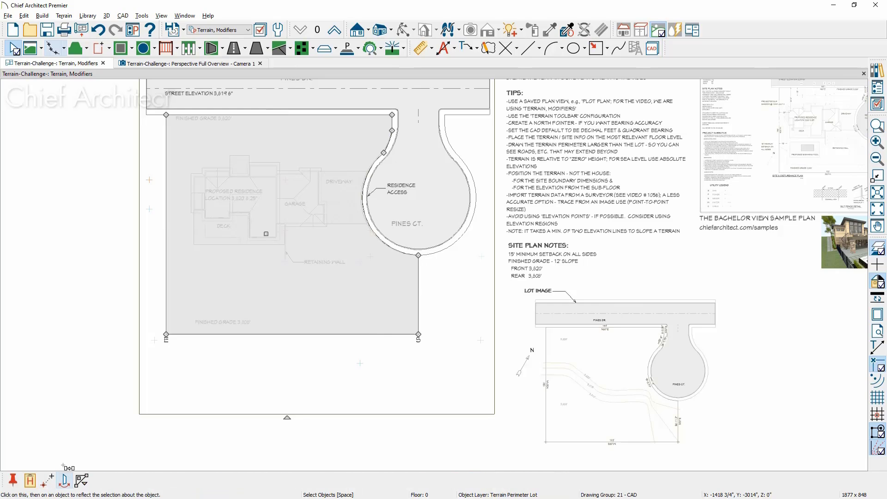
click(29, 480)
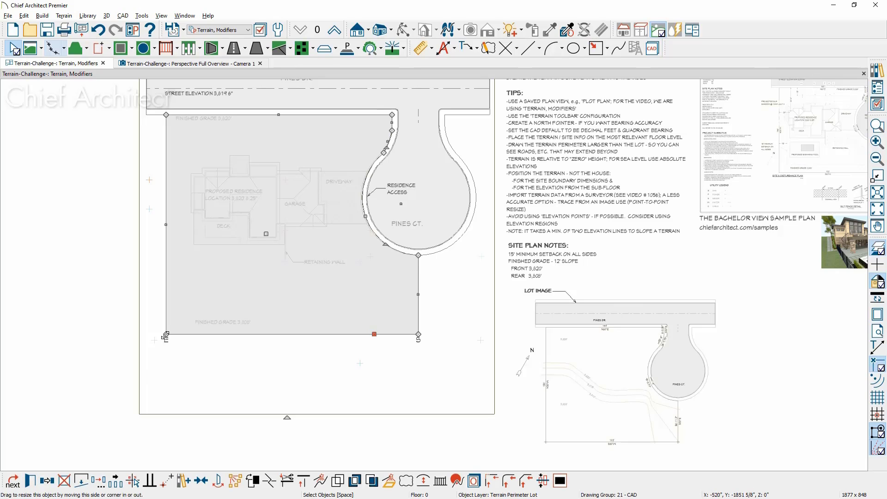
drag(165, 334, 185, 316)
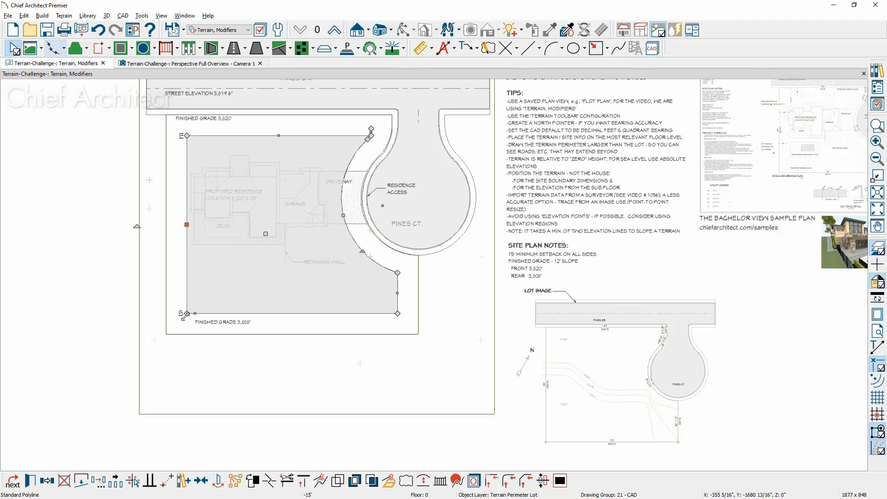
Assign the inner offset polyline to the dashed Terrain Setback layer.
double_click(185, 316)
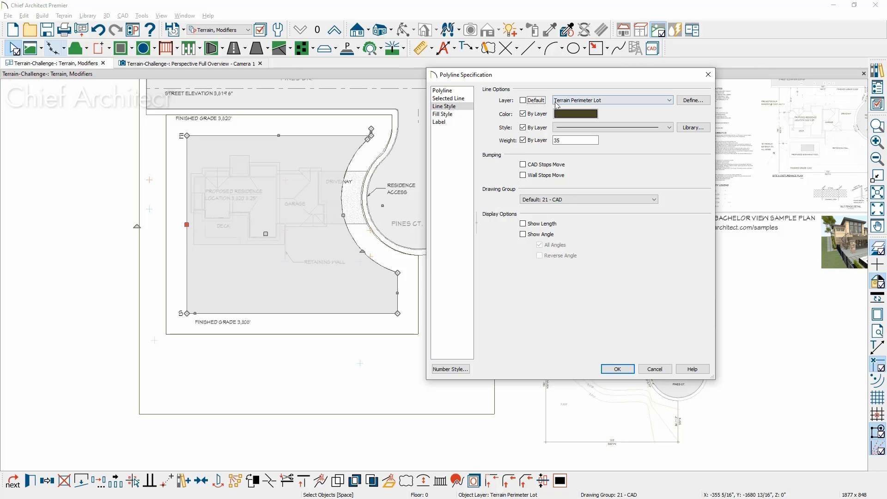
click(690, 100)
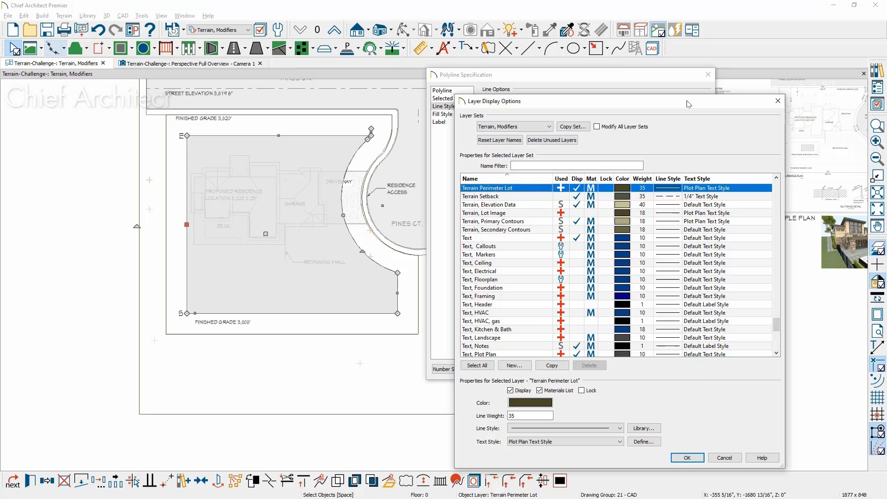
click(476, 197)
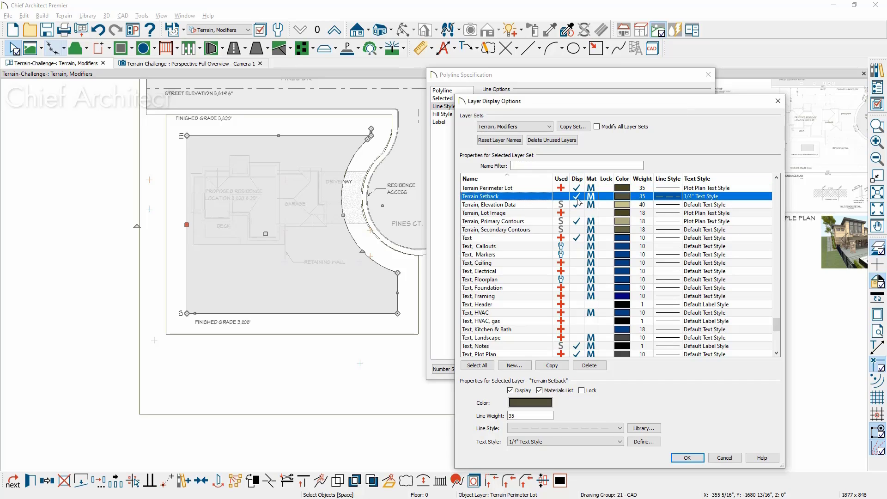
click(697, 458)
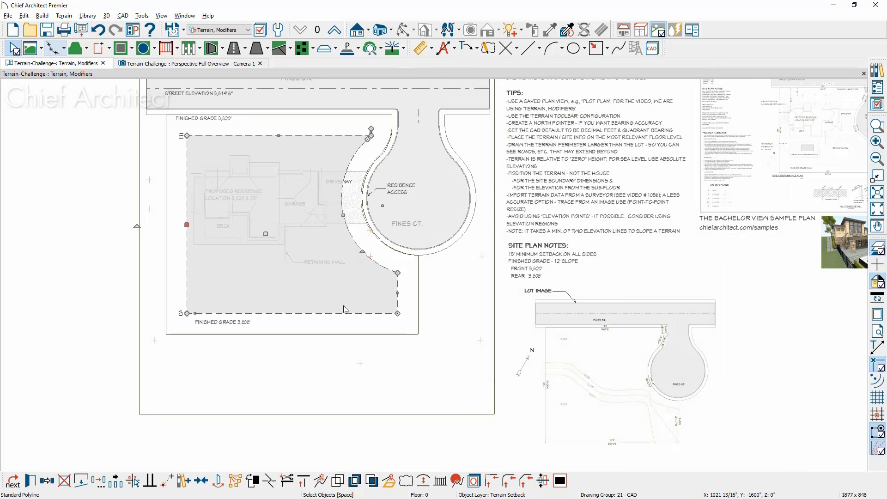
Clean up the setback polyline's overlapping corner near the cul-de-sac neck by moving its stray vertices to the intersection of the lines.
scroll(386, 116, up, 4)
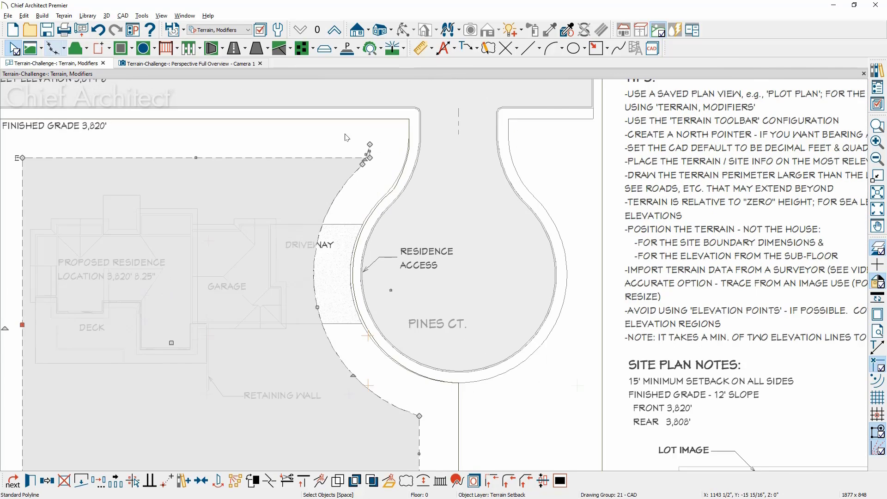
scroll(347, 138, up, 4)
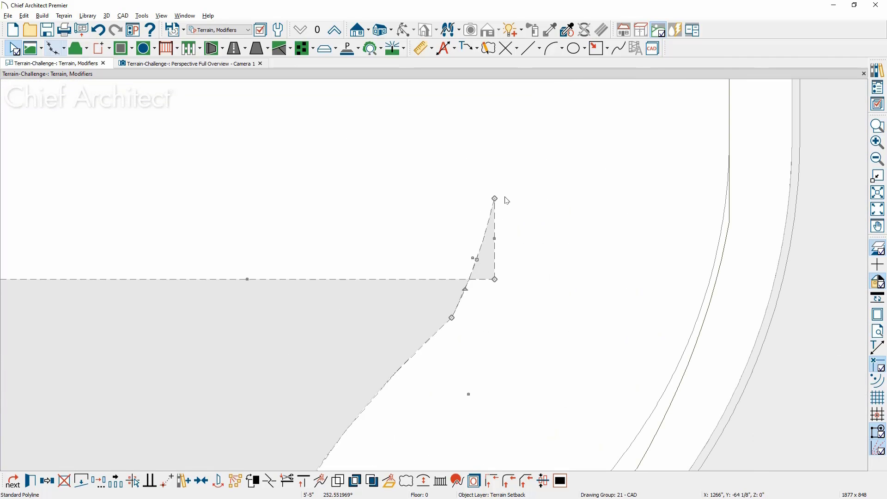
drag(495, 199, 467, 279)
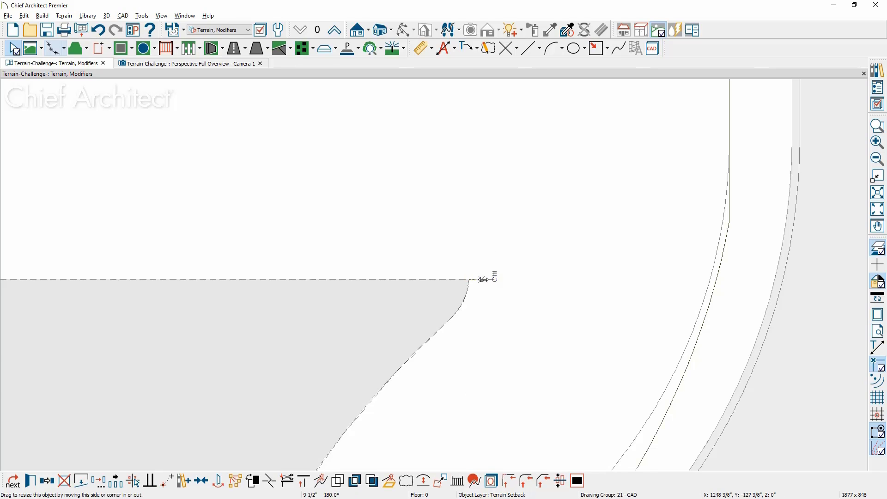
click(467, 279)
scroll(479, 261, down, 6)
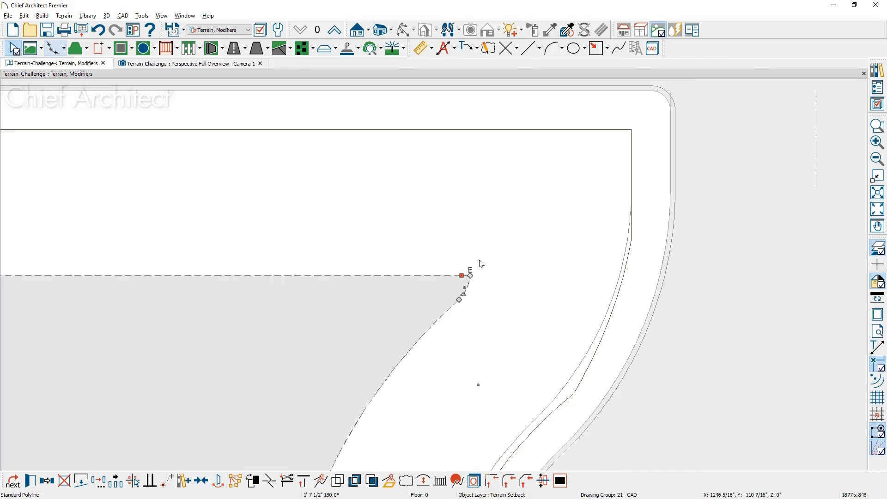
click(493, 256)
scroll(494, 257, down, 3)
scroll(508, 281, up, 1)
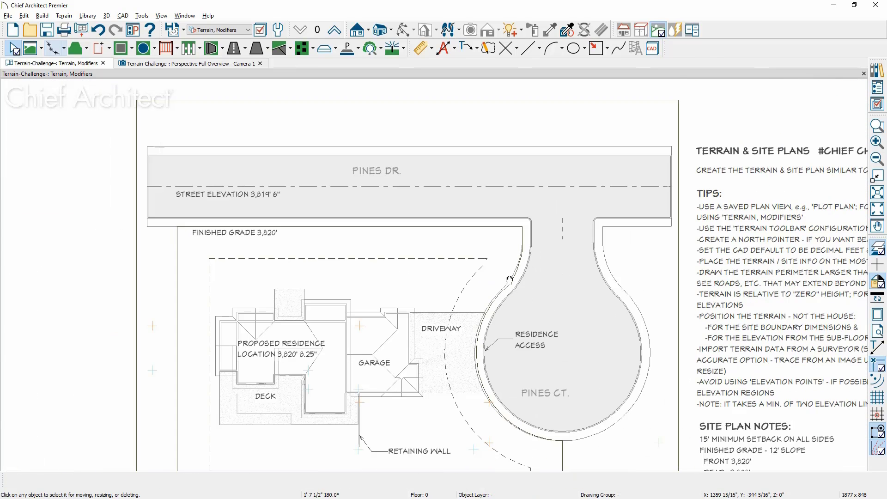
middle_drag(508, 280, 503, 172)
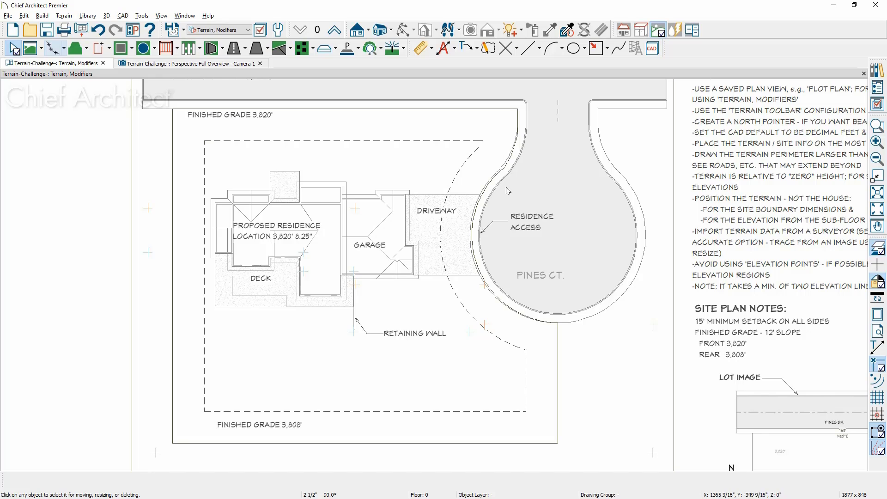
Turn on the length and angle display for all lines of the lot boundary polyline.
click(526, 381)
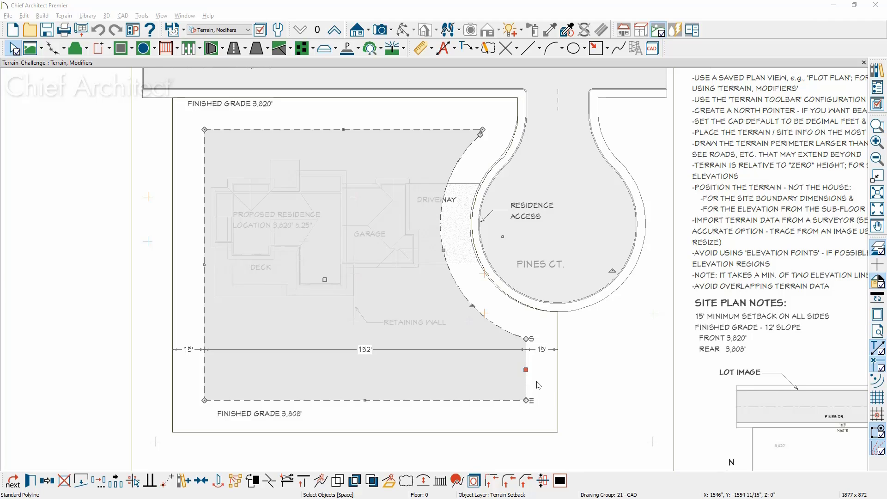
double_click(558, 388)
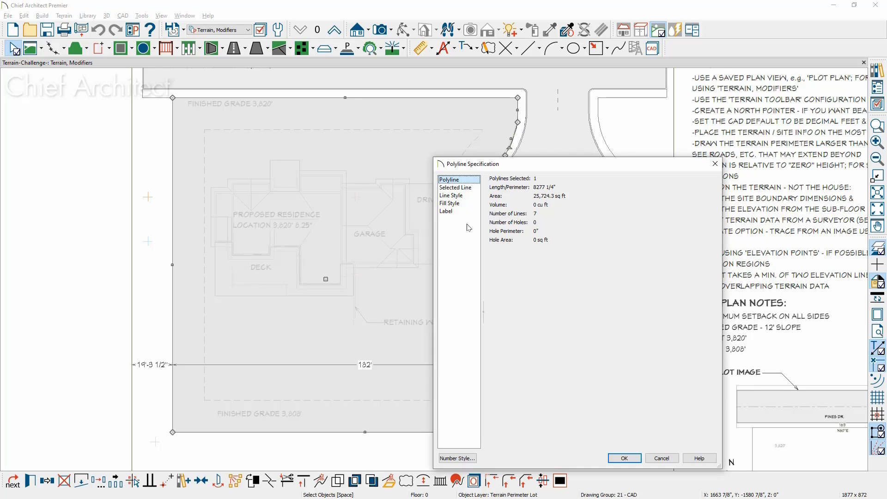
click(462, 196)
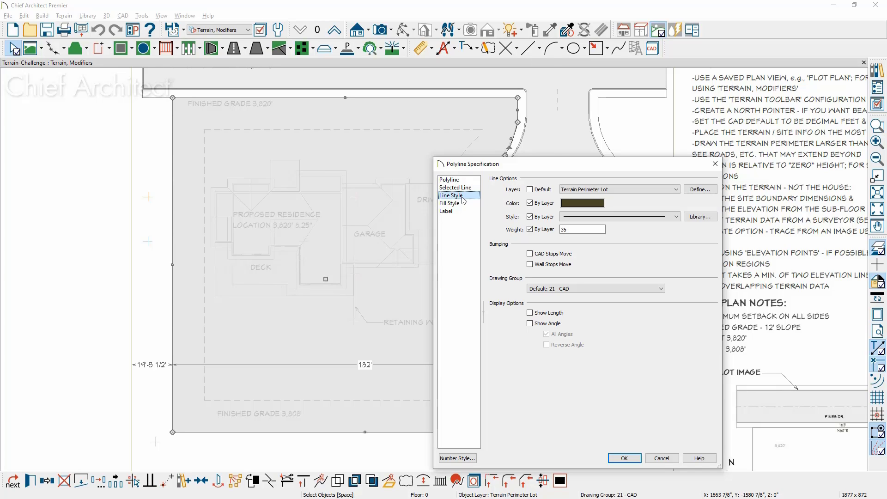
click(538, 314)
click(529, 325)
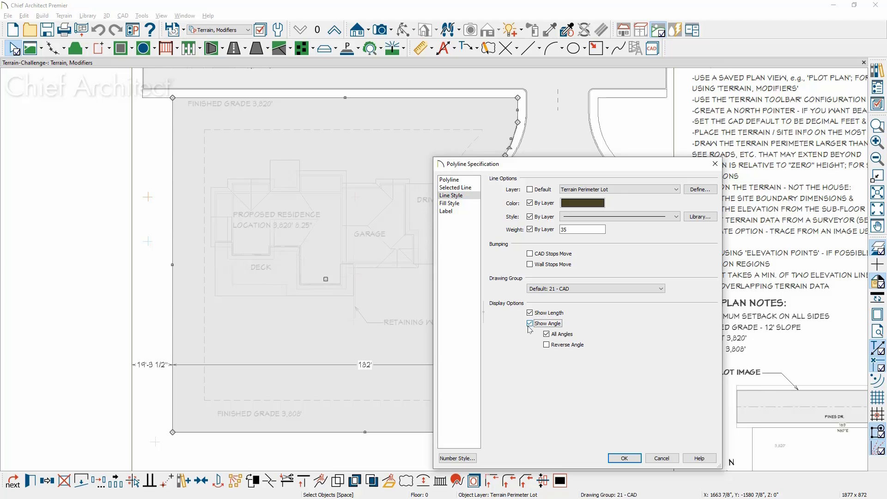
click(621, 459)
middle_drag(621, 460, 593, 379)
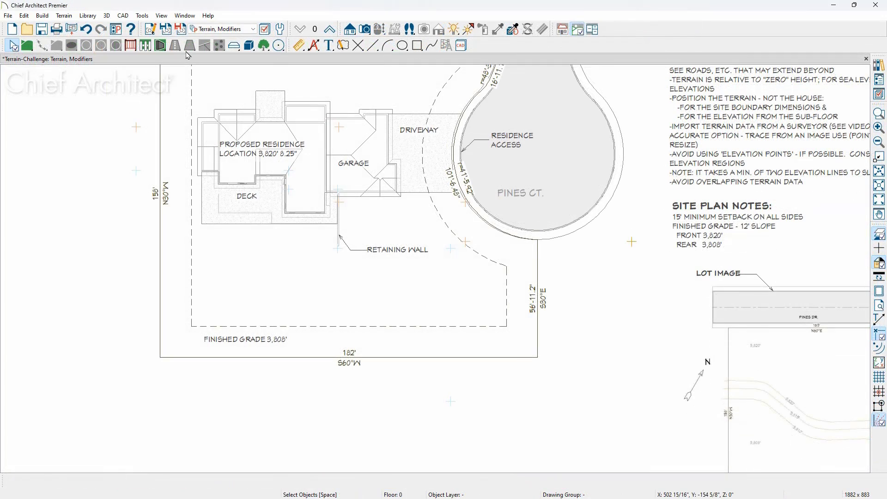
Draw a vertical north pointer about 29'-3" long beside the lot image's north arrow.
click(123, 15)
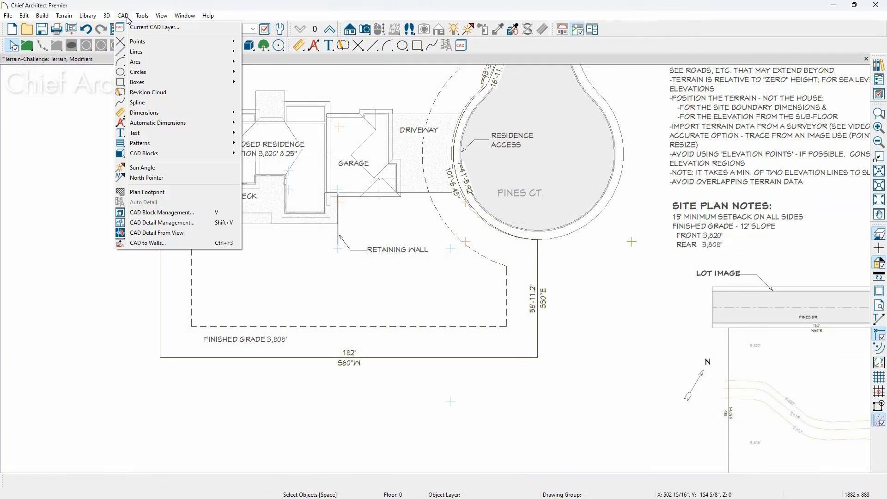
click(161, 178)
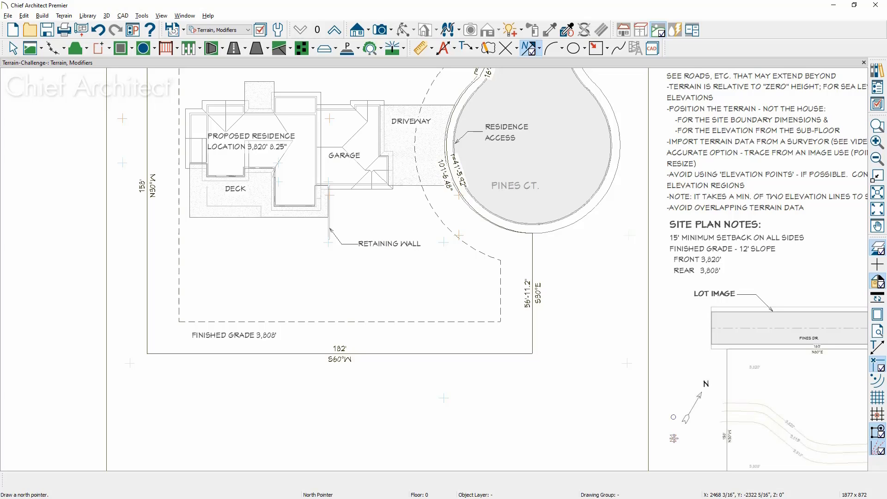
drag(673, 438, 674, 376)
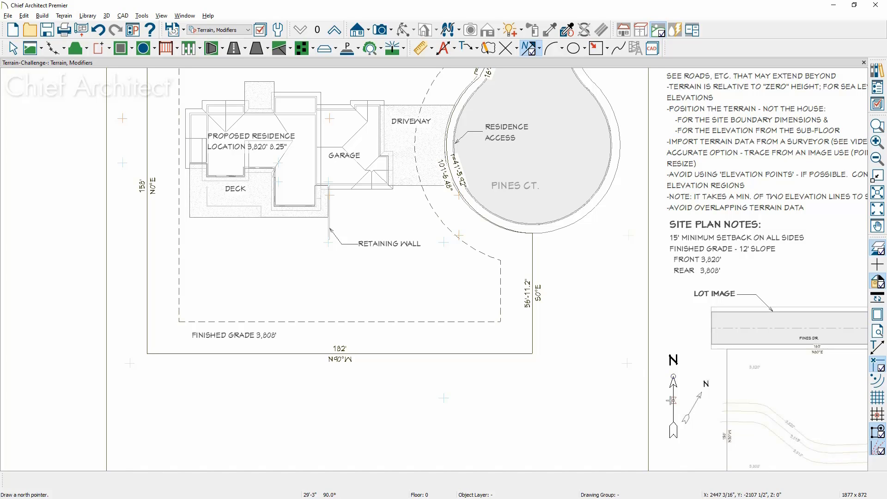
Rotate the new north pointer to match the lot image's north arrow, and place it outside the terrain perimeter, left of the lot.
click(674, 379)
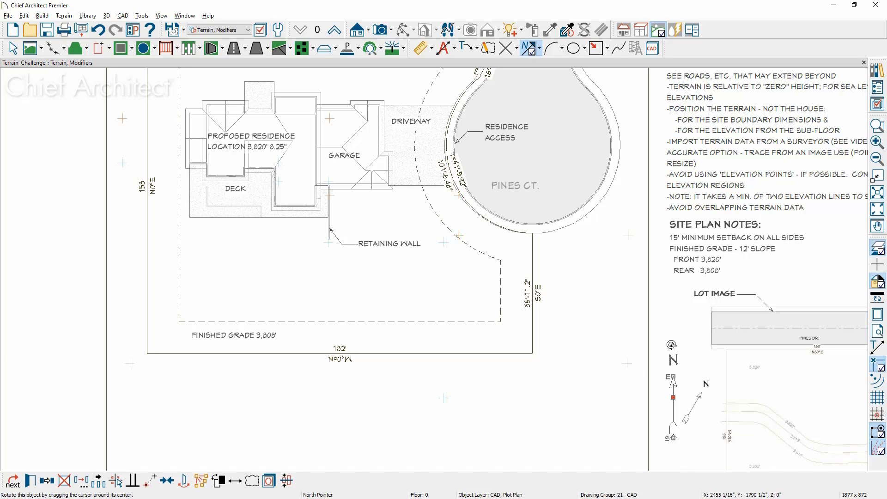
drag(673, 345, 696, 356)
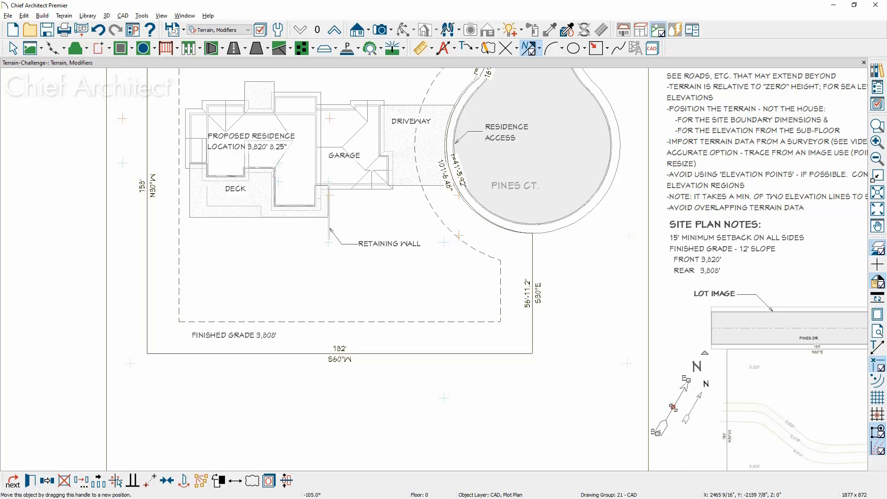
drag(673, 407, 691, 408)
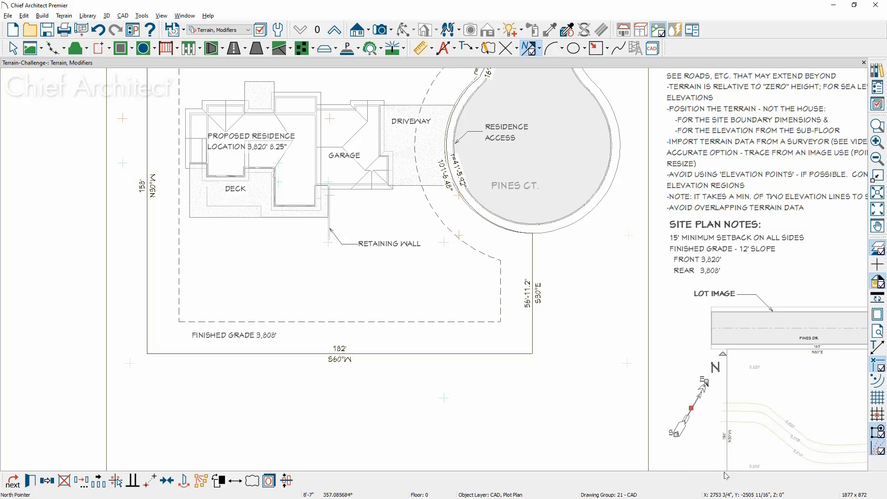
drag(691, 408, 65, 335)
key(space)
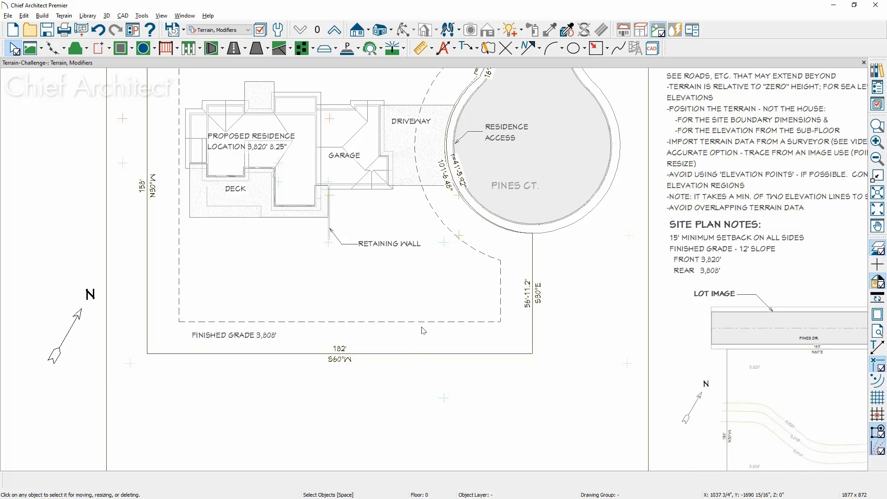
Shorten the terrain perimeter by pulling its rear edge in closer to the rear lot line.
scroll(423, 354, down, 1)
scroll(423, 354, down, 1)
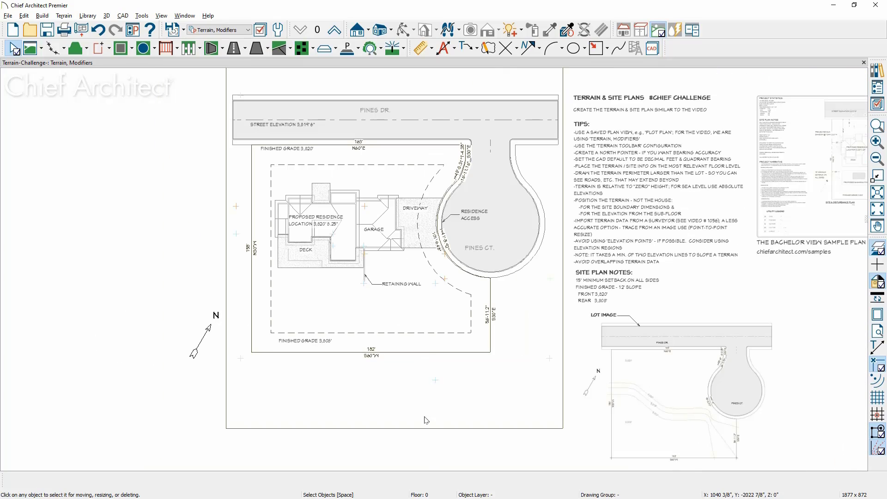
click(403, 429)
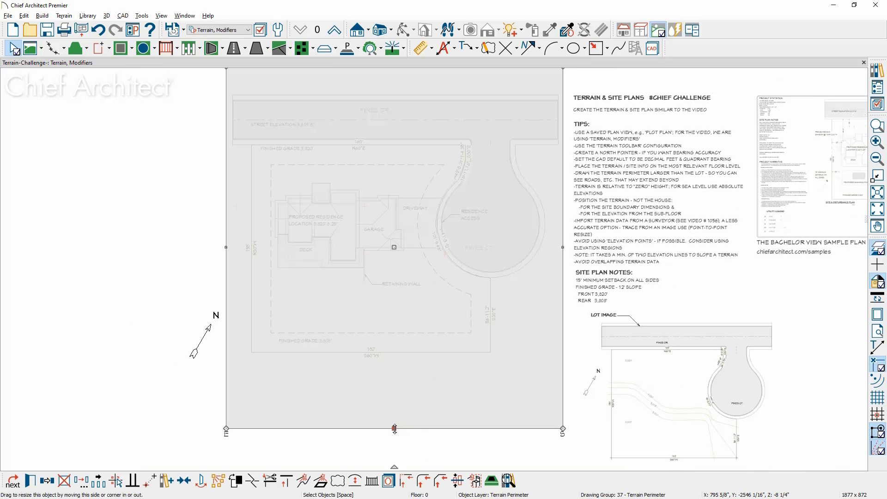
drag(403, 432, 438, 380)
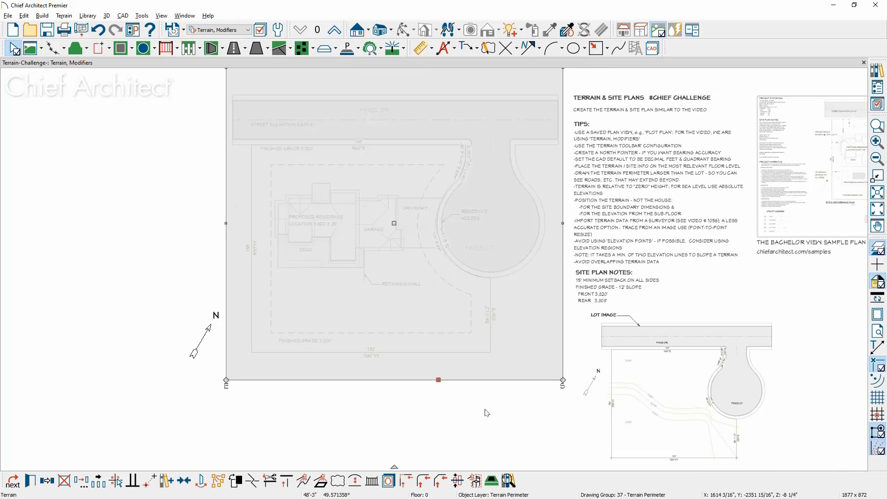
click(485, 412)
middle_drag(484, 411, 476, 441)
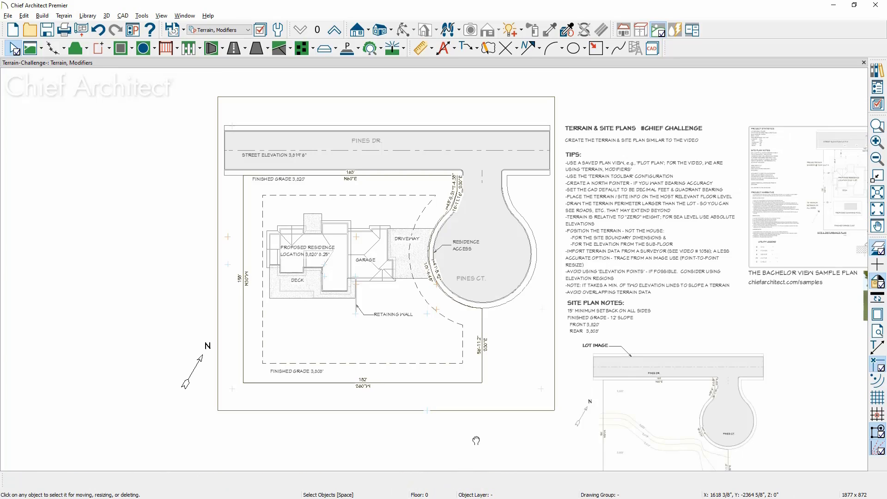
Create a perspective full overview of the site and inspect the flat terrain from the garage and cul-de-sac side.
click(392, 31)
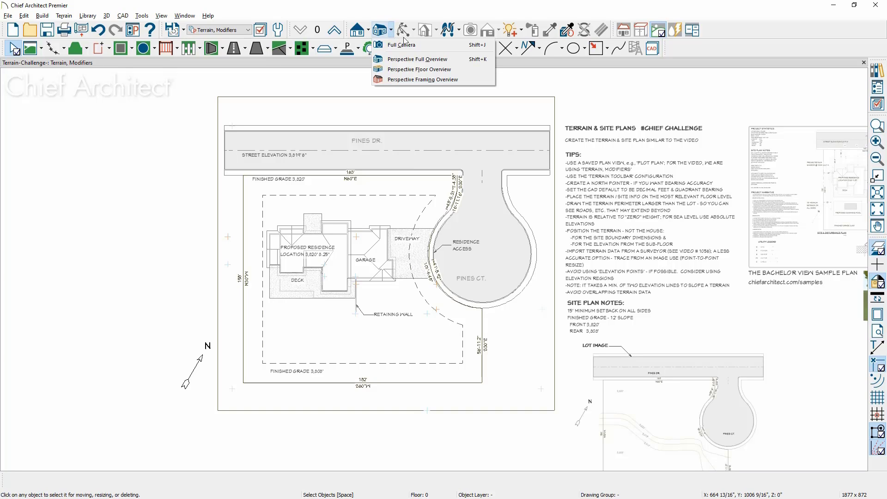
click(459, 61)
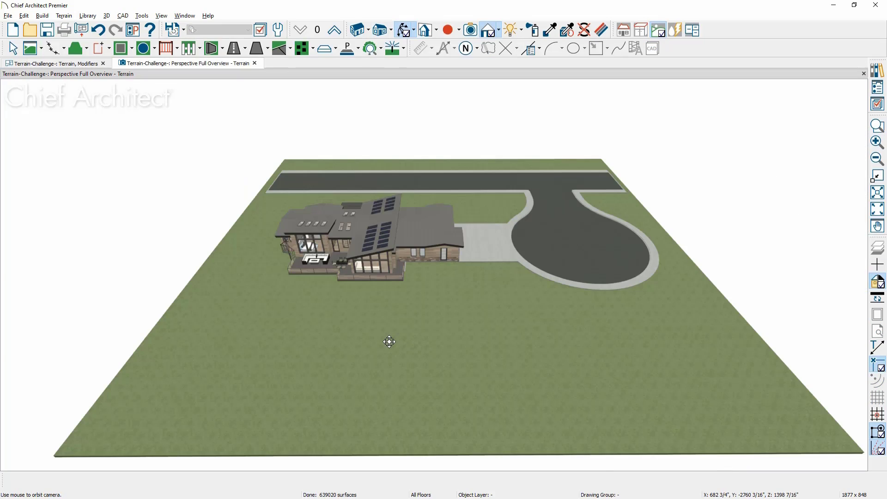
drag(389, 341, 214, 311)
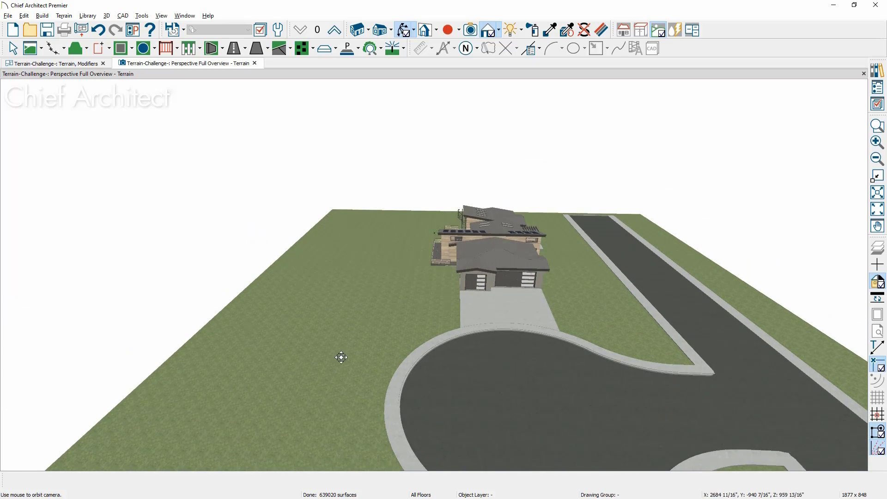
drag(340, 357, 397, 301)
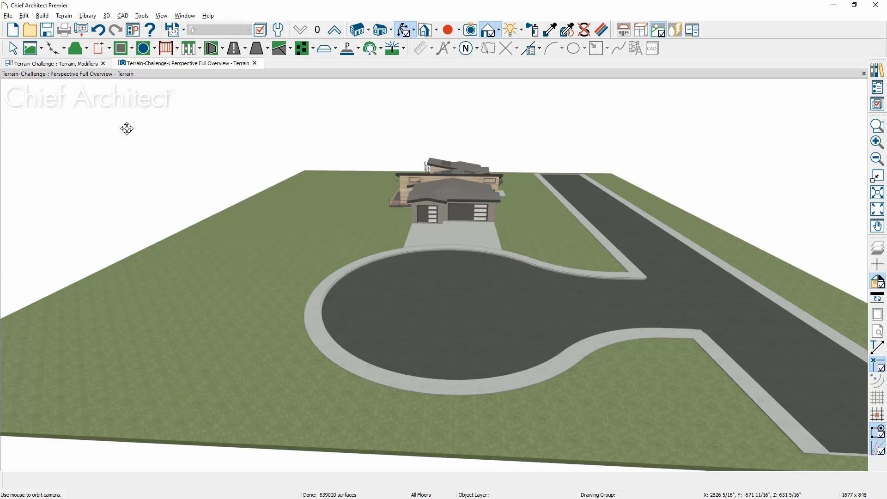
click(71, 66)
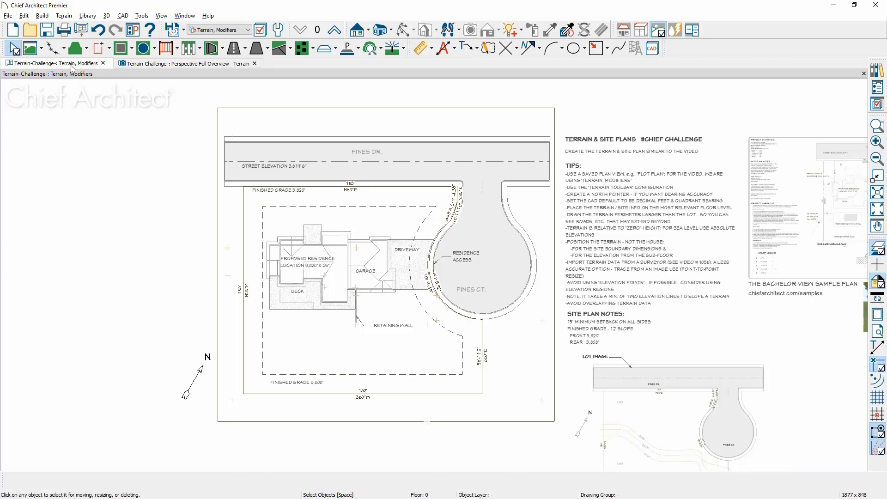
Draw two horizontal elevation lines across the terrain perimeter, about 292'-6" long near the front edge and about 276'-2" near the rear edge.
click(65, 49)
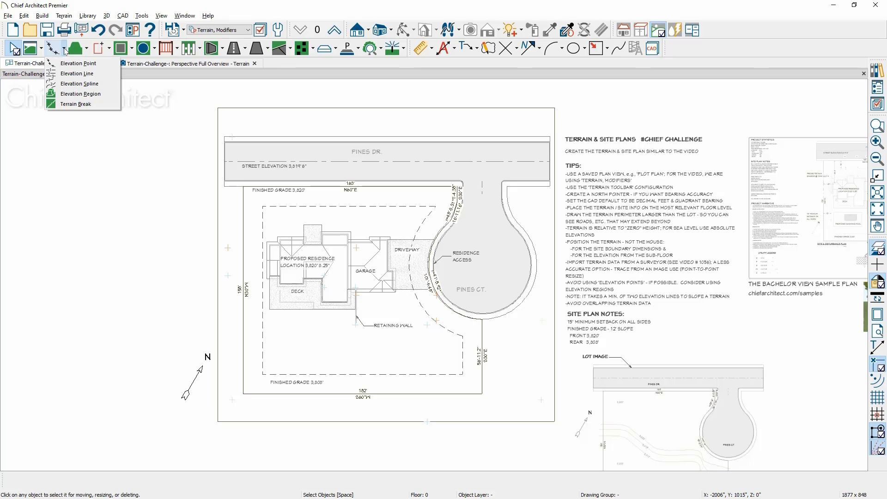
click(112, 78)
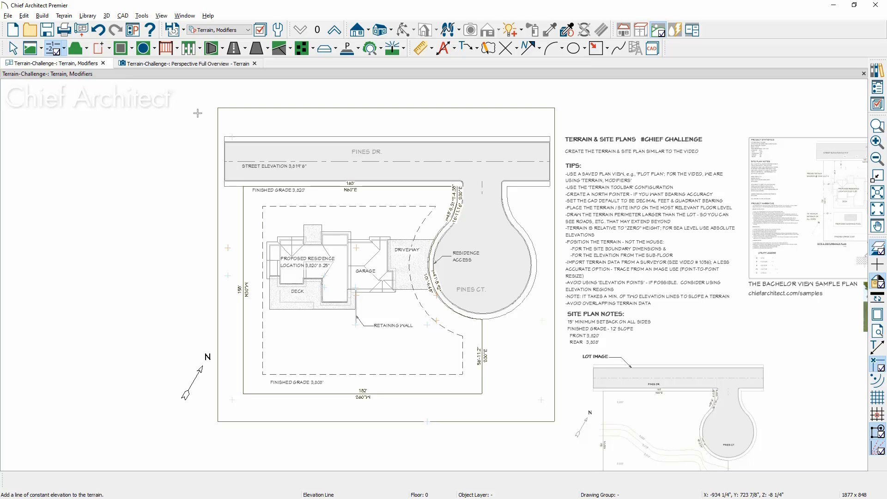
drag(218, 108, 582, 114)
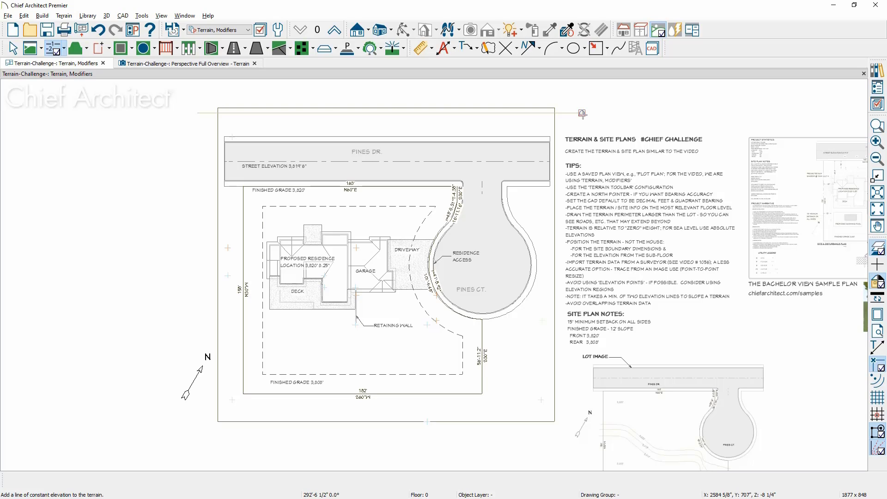
click(554, 124)
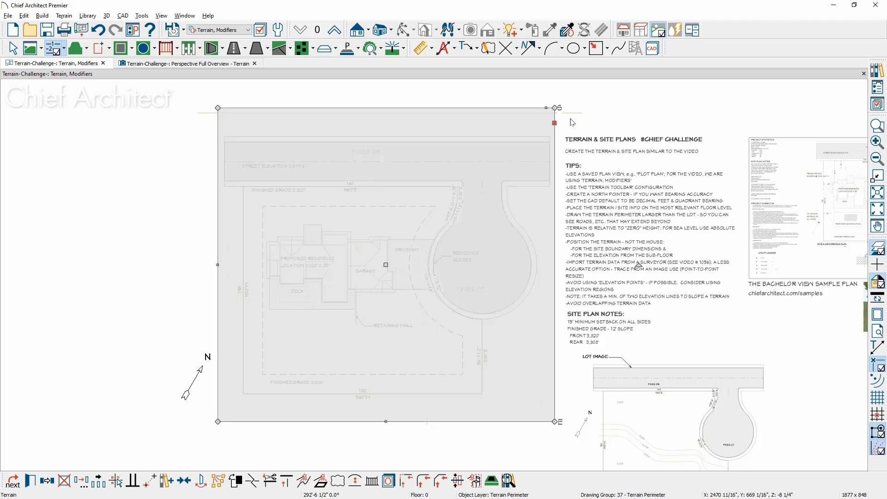
key(Escape)
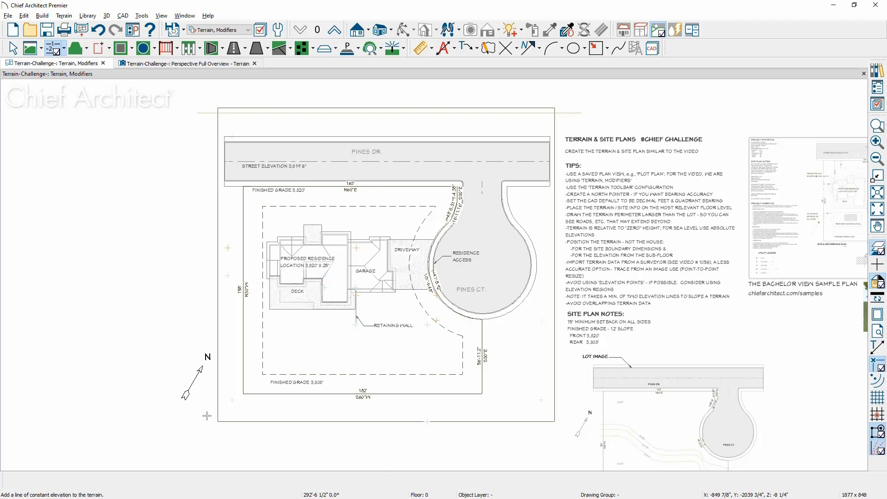
drag(207, 416, 570, 417)
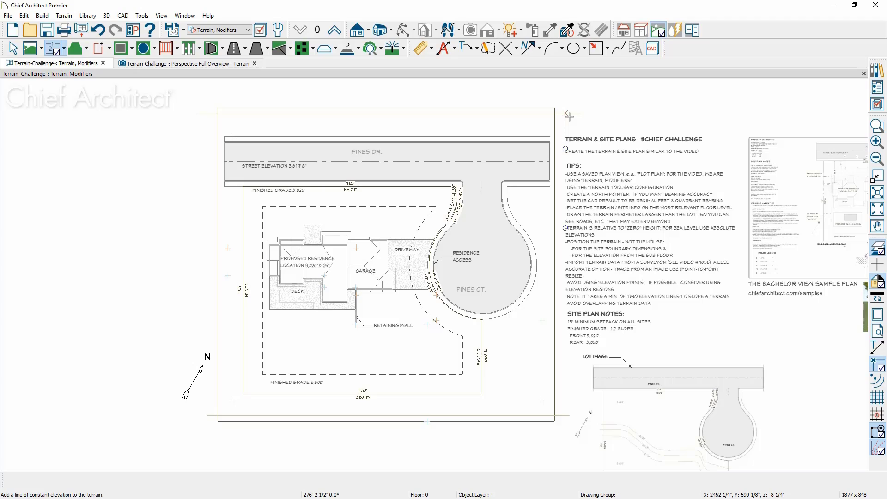
click(571, 415)
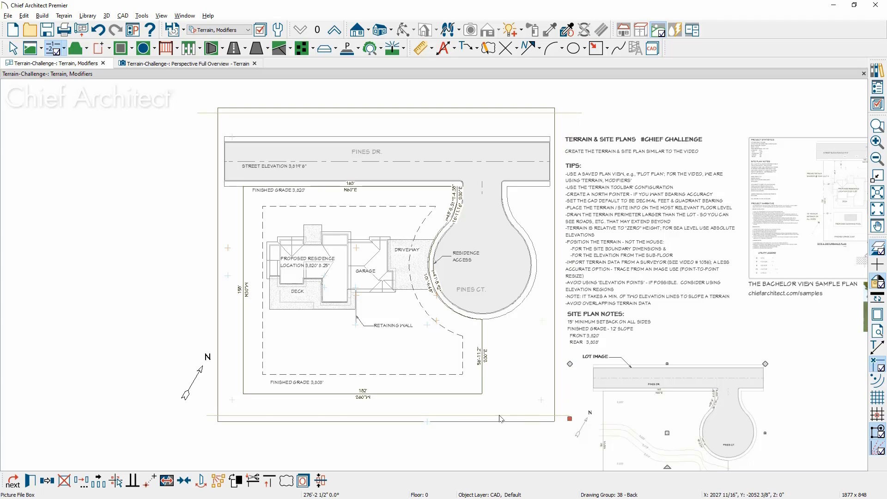
Set the rear elevation line's elevation to -12' and build the terrain.
click(209, 418)
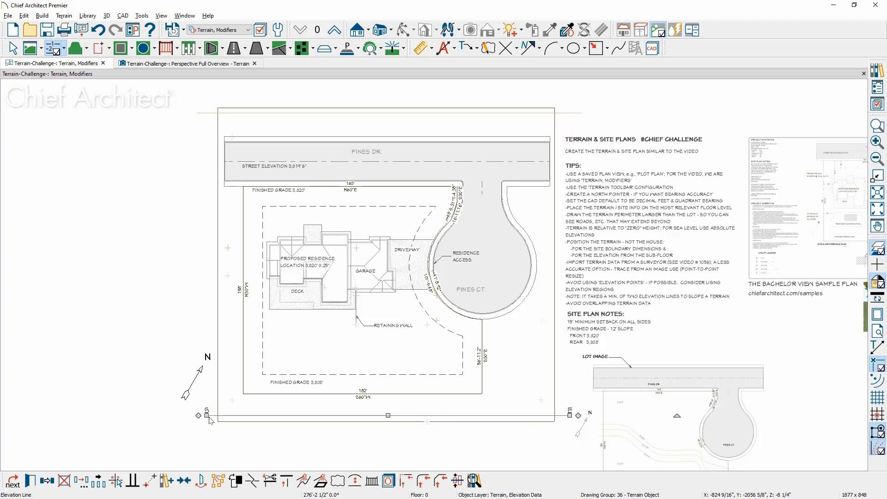
double_click(209, 418)
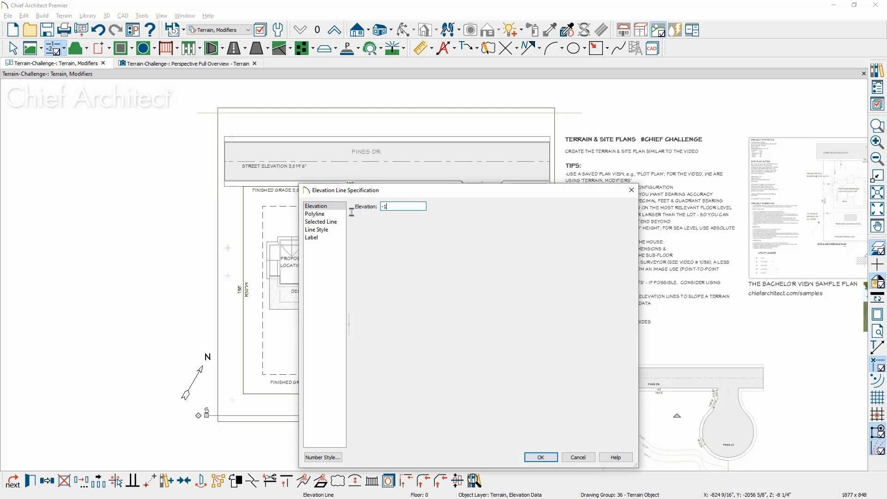
click(541, 457)
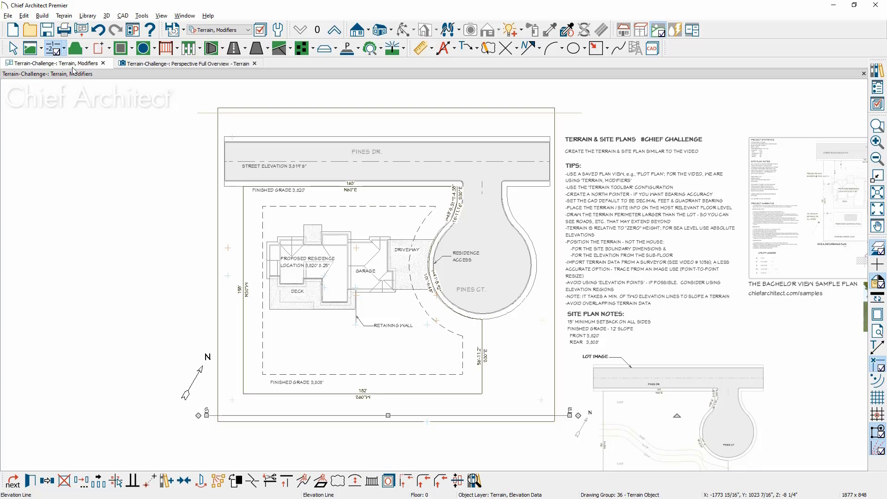
click(42, 48)
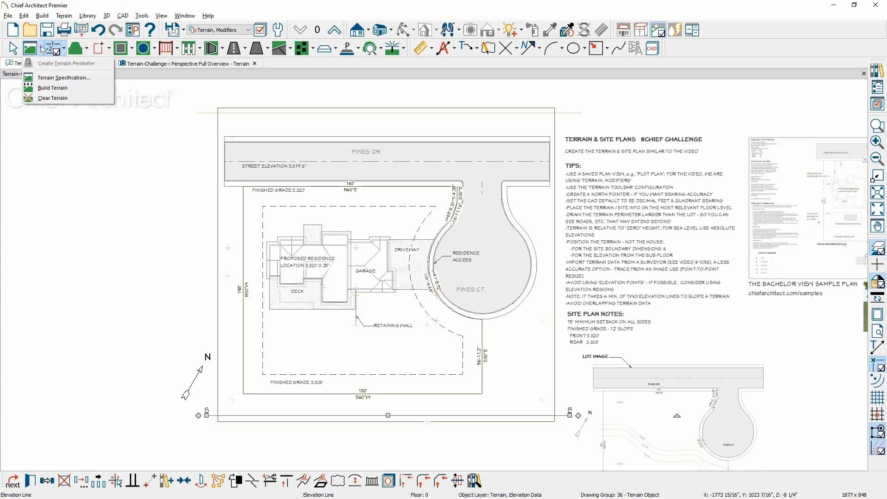
click(65, 90)
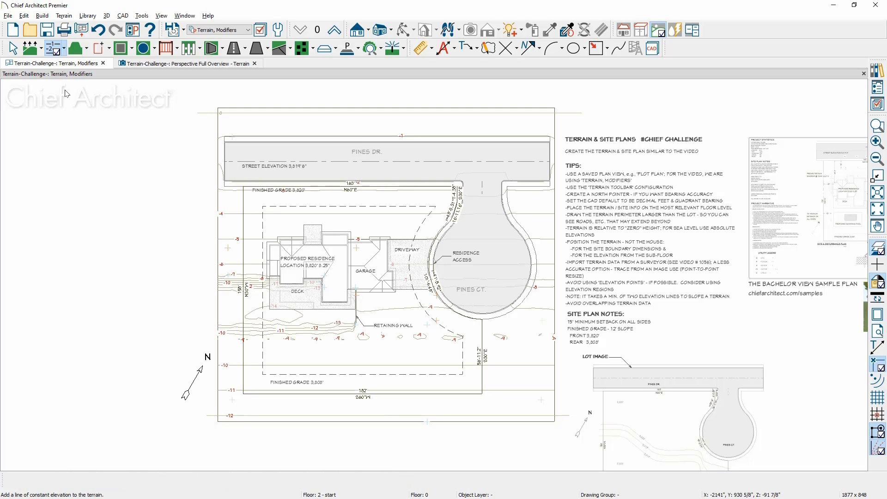
Inspect the sloped terrain around the garage, retaining wall and road in 3D, and undo the terrain build and both elevation lines in plan.
click(158, 66)
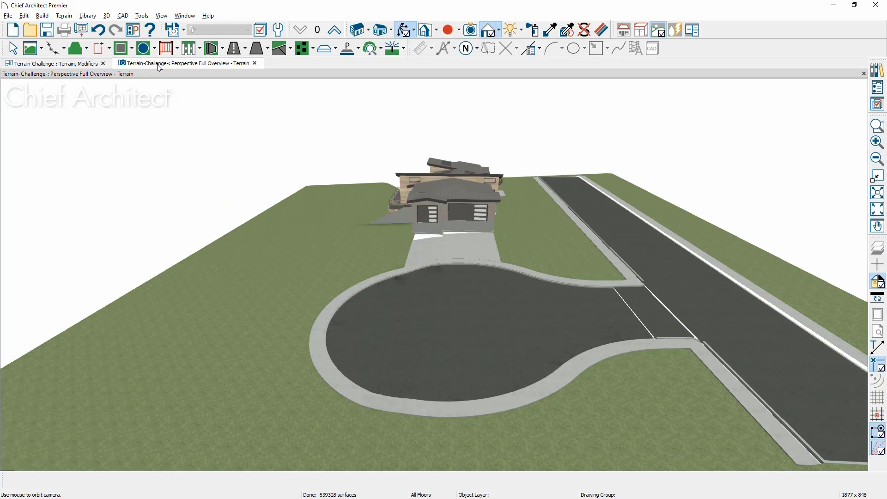
scroll(380, 266, down, 3)
mouse_move(381, 267)
mouse_down()
mouse_move(390, 243)
mouse_move(390, 264)
mouse_up()
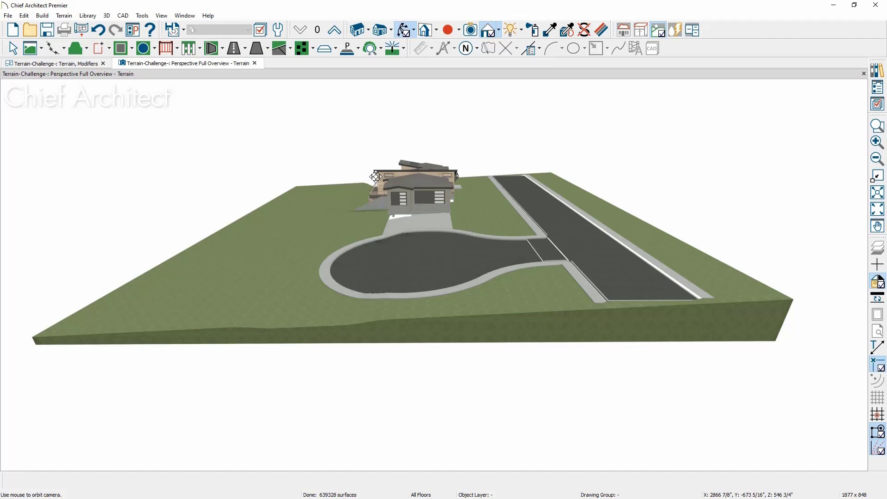
scroll(375, 176, up, 5)
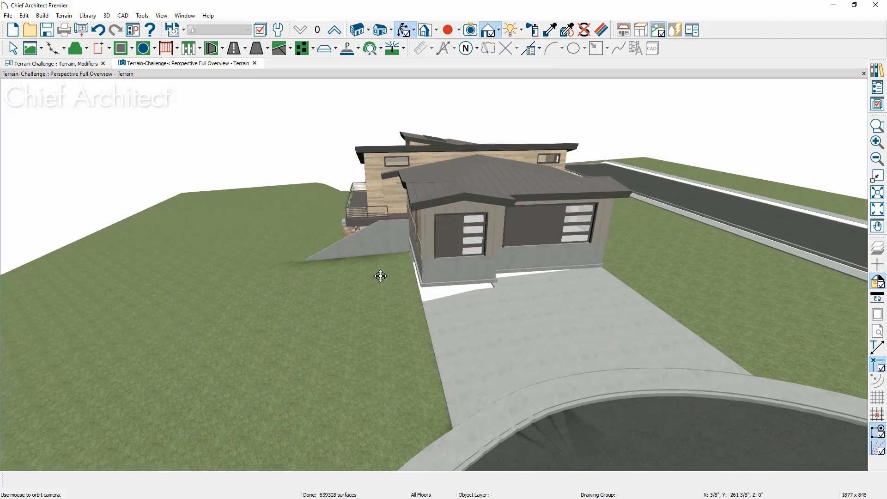
drag(380, 276, 454, 273)
drag(450, 273, 463, 288)
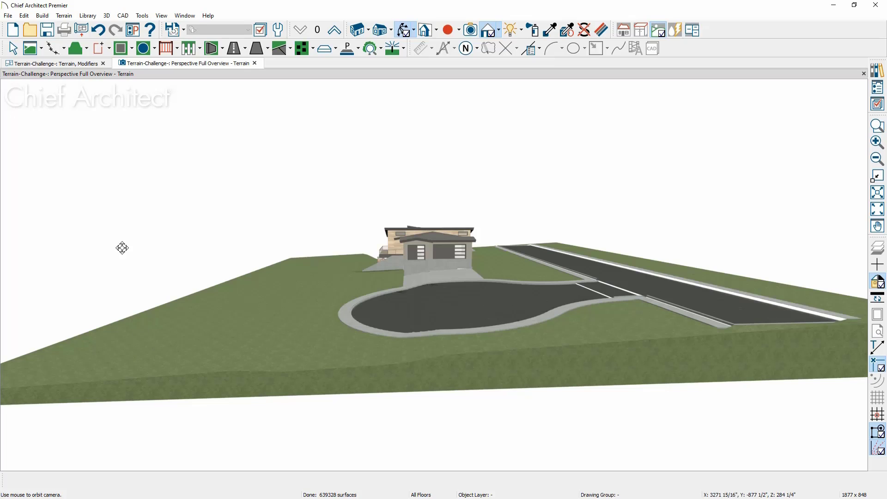
click(80, 65)
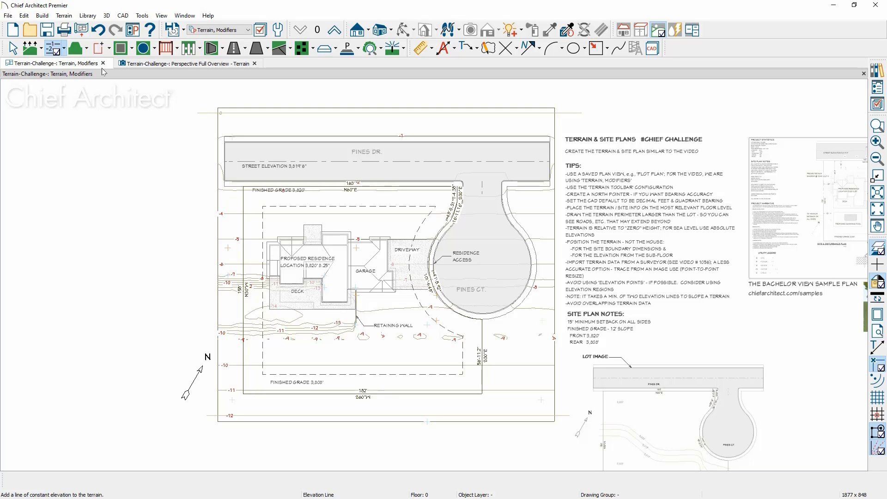
click(98, 30)
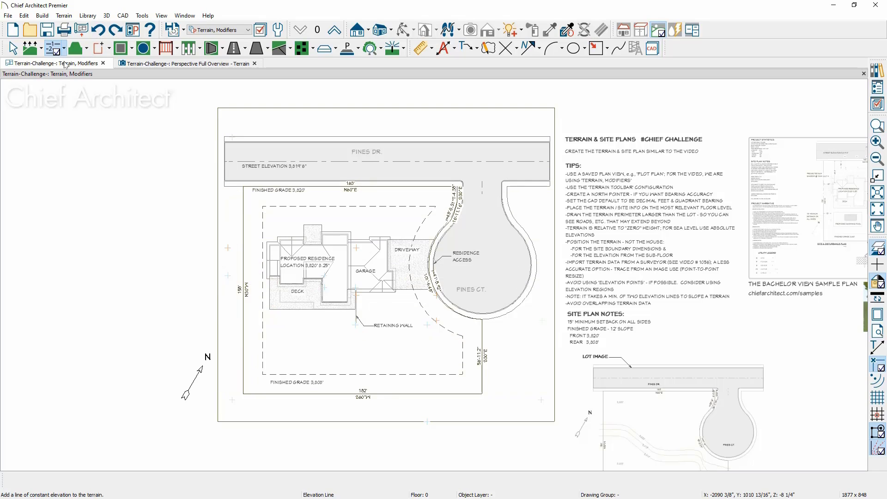
Draw two elevation regions wider than the terrain, one from beyond the front edge to the deck, one from the retaining wall's end past the rear edge.
click(65, 50)
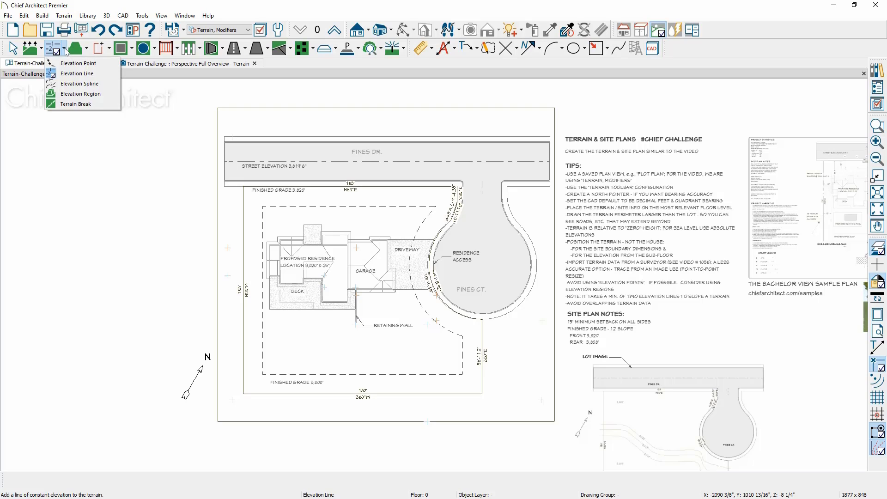
click(108, 94)
drag(202, 104, 565, 293)
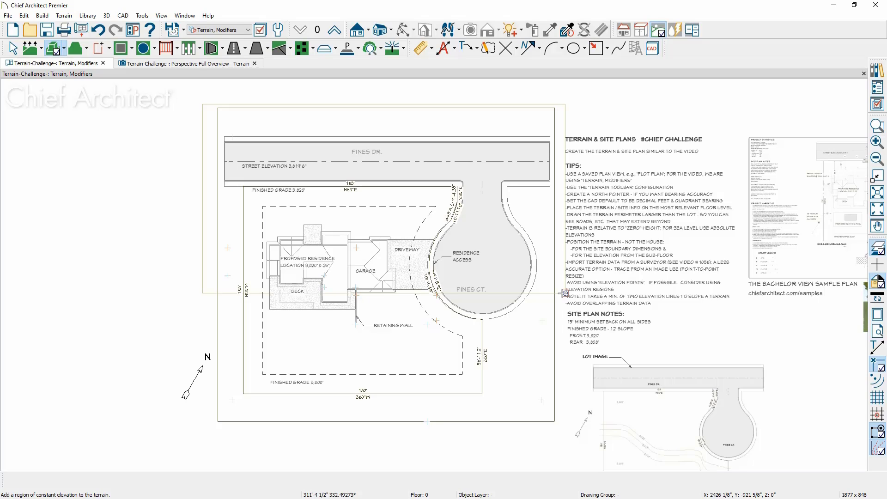
drag(191, 323, 565, 434)
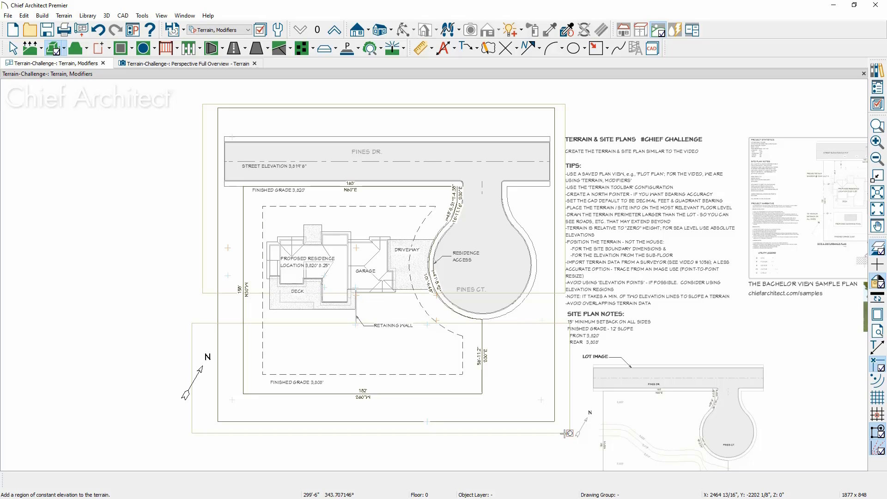
key(space)
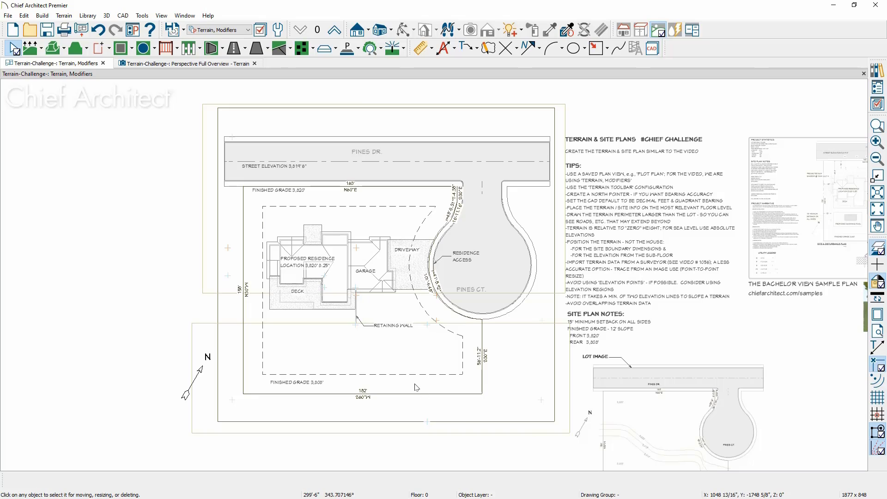
Check the absolute floor elevation of the lower-level master bedroom in its room structure settings.
click(340, 290)
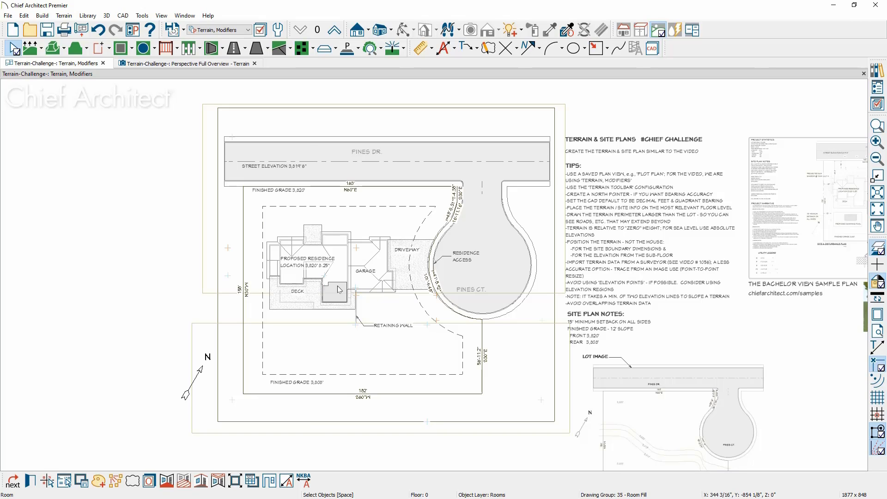
double_click(340, 290)
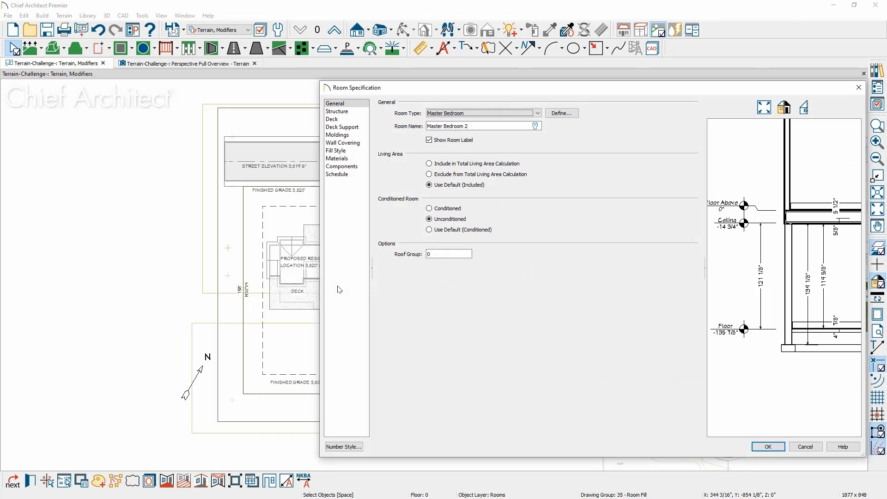
click(357, 116)
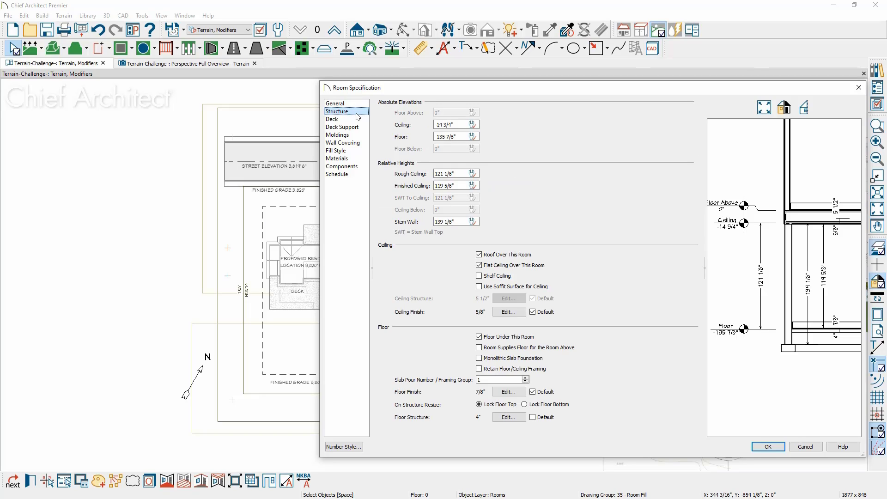
click(461, 137)
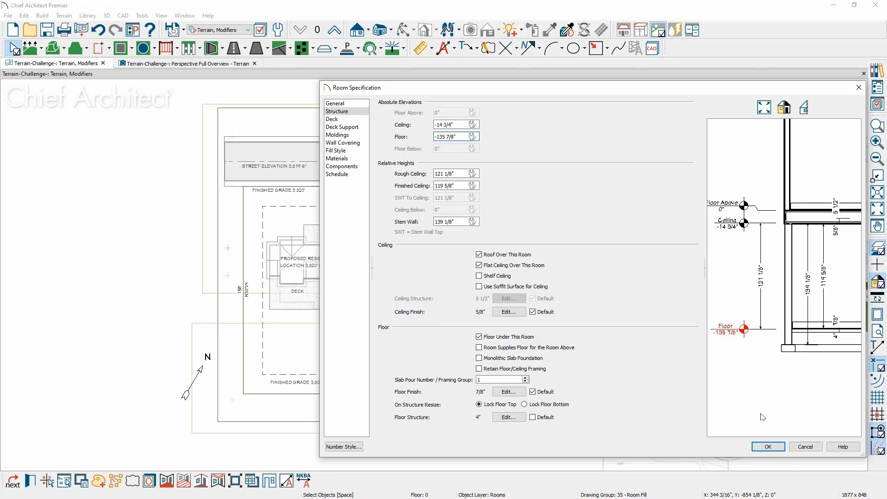
click(768, 446)
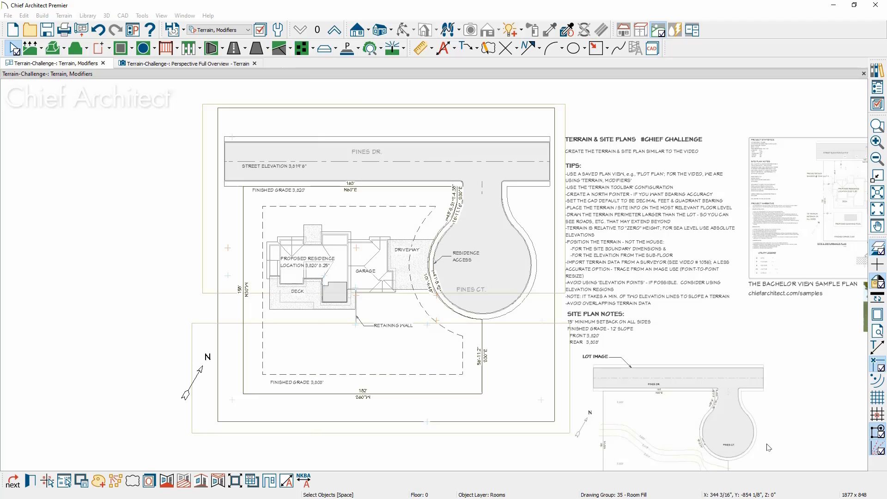
Set the rear elevation region's elevation to -136" and build the terrain.
click(191, 342)
double_click(191, 341)
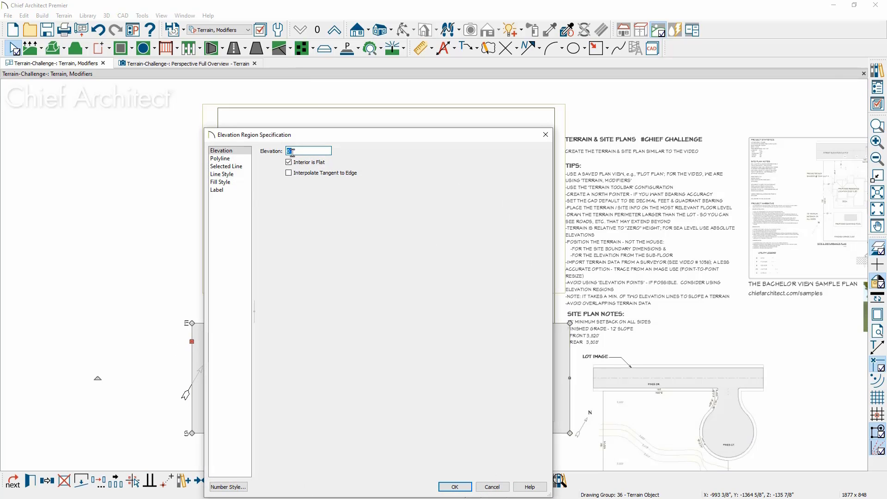
text(-136)
click(455, 487)
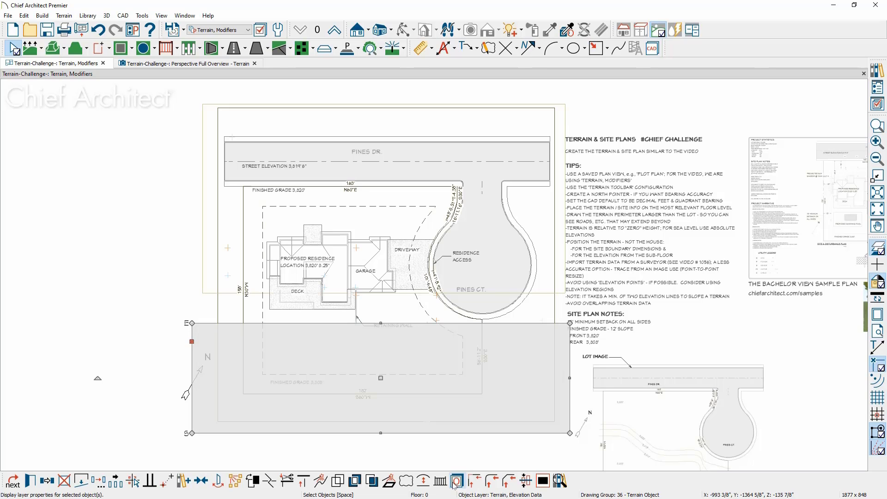
click(29, 48)
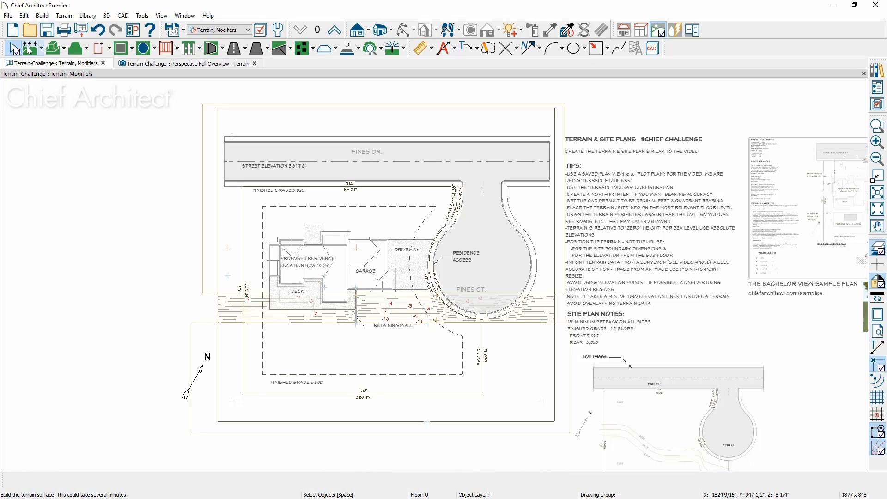
Inspect the built slope around the deck, retaining wall and cul-de-sac from several sides in the 3D perspective.
click(154, 65)
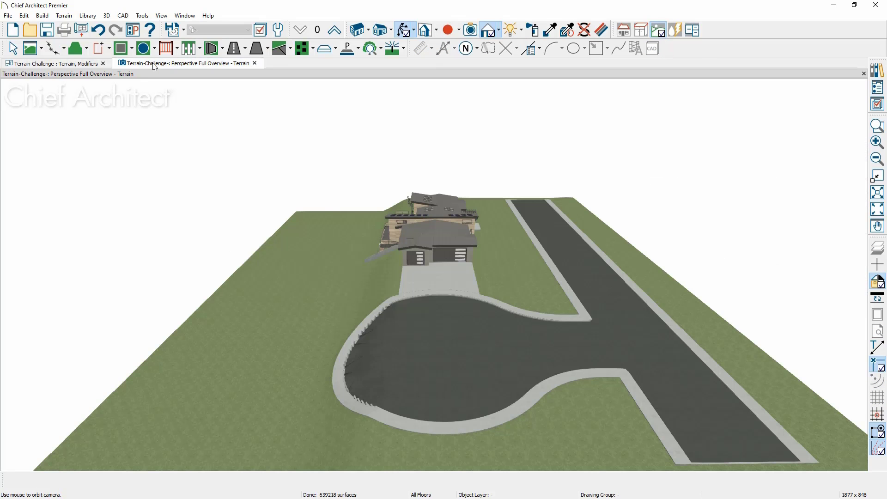
drag(313, 317, 493, 311)
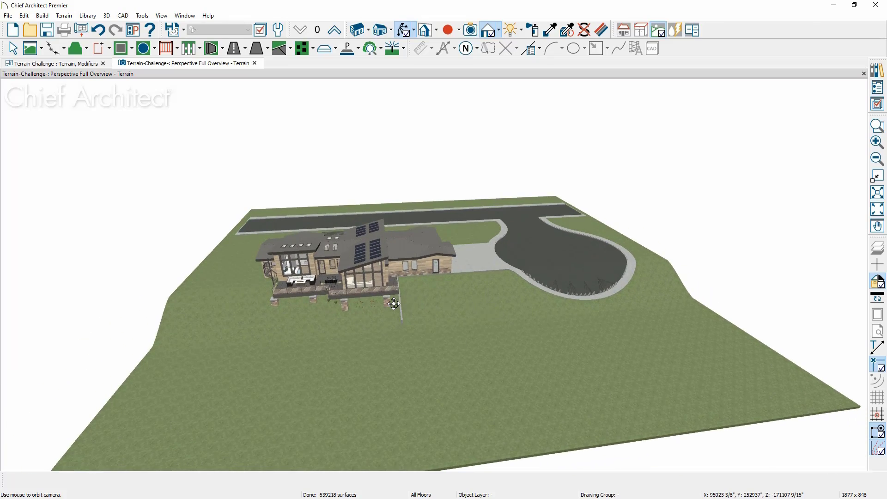
scroll(394, 304, up, 3)
drag(398, 303, 477, 294)
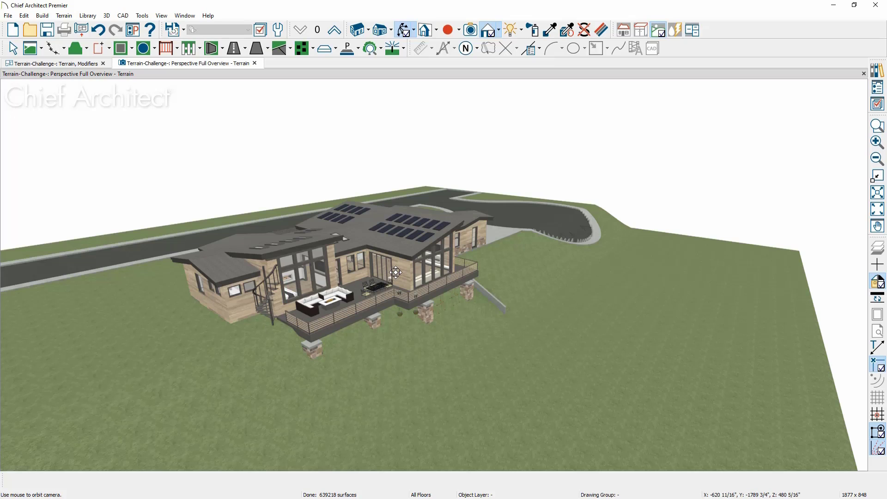
In the plan, pull the front elevation region's rear edge back from the deck toward the road so it crosses the upper part of the house.
click(86, 63)
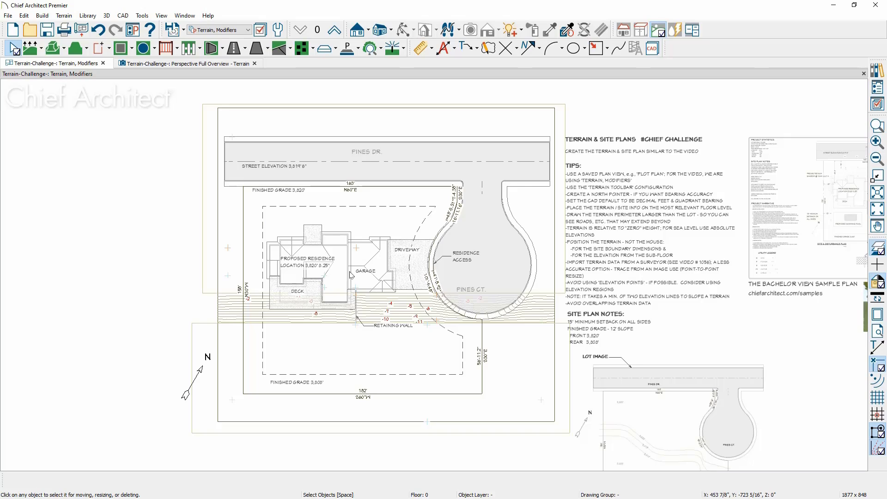
scroll(351, 275, up, 3)
scroll(274, 261, down, 1)
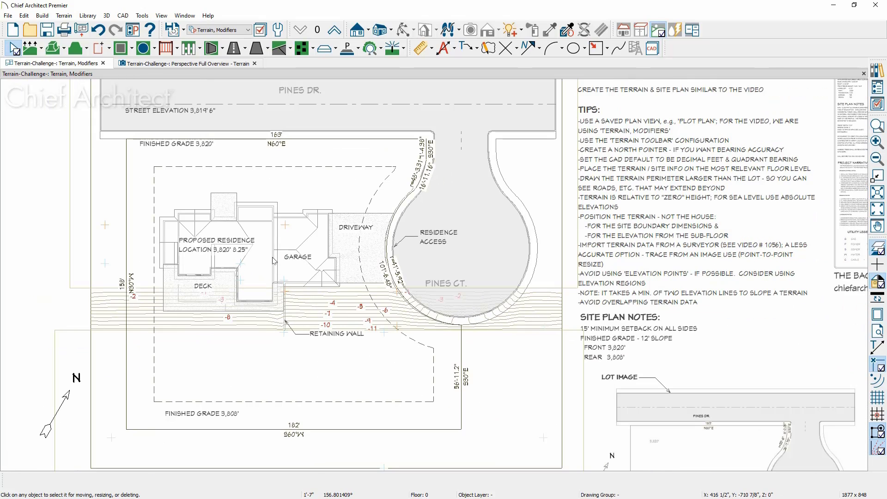
click(78, 289)
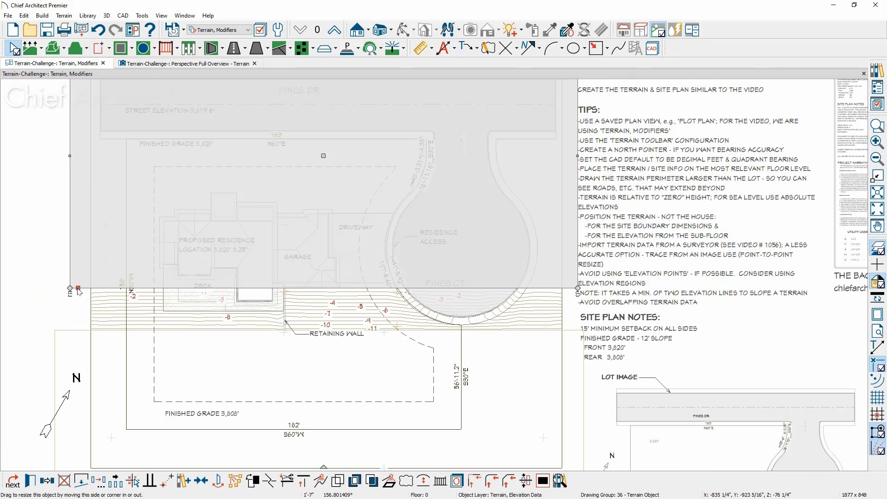
drag(78, 289, 102, 225)
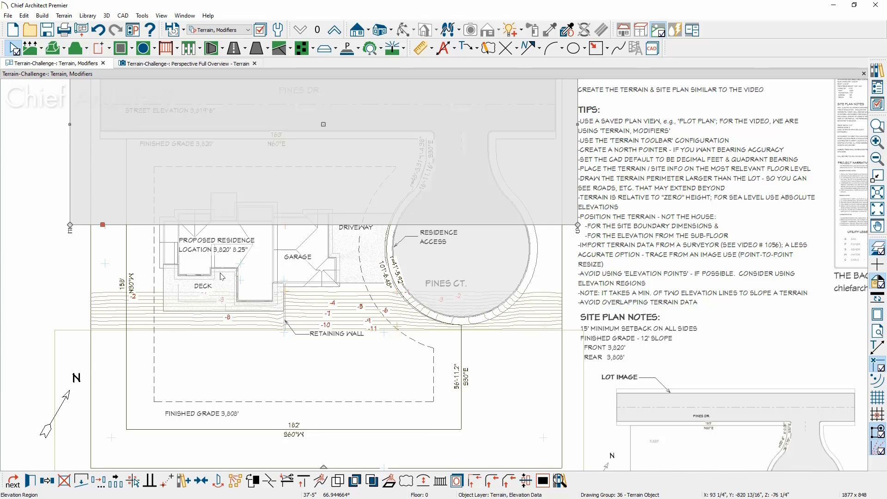
Break the front region's rear edge in line with the retaining wall and extend the garage-side part to just short of the rear region.
click(268, 481)
click(285, 224)
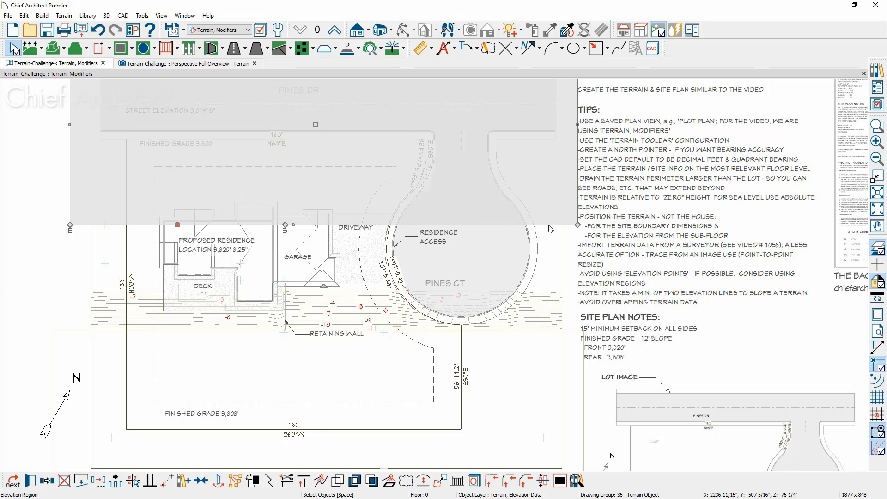
drag(549, 225, 398, 326)
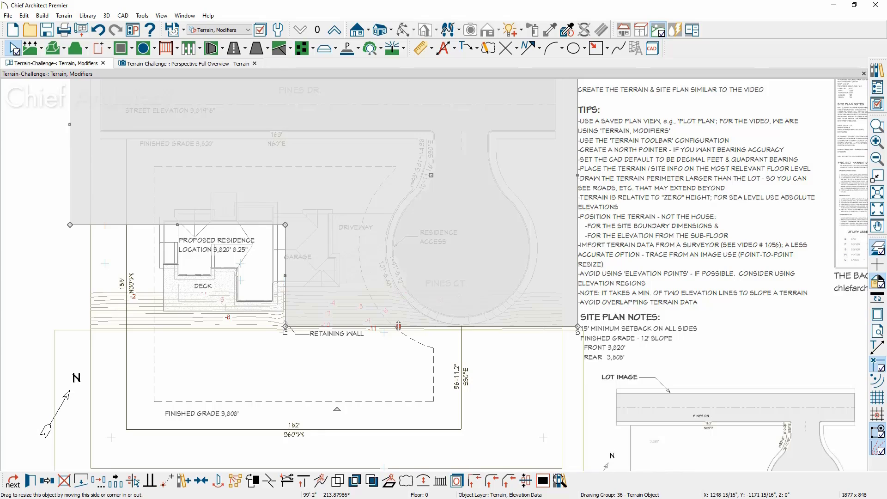
Try extending the front region's garage-side edge over the rear elevation region, and return it to the retaining wall's end.
drag(398, 326, 396, 369)
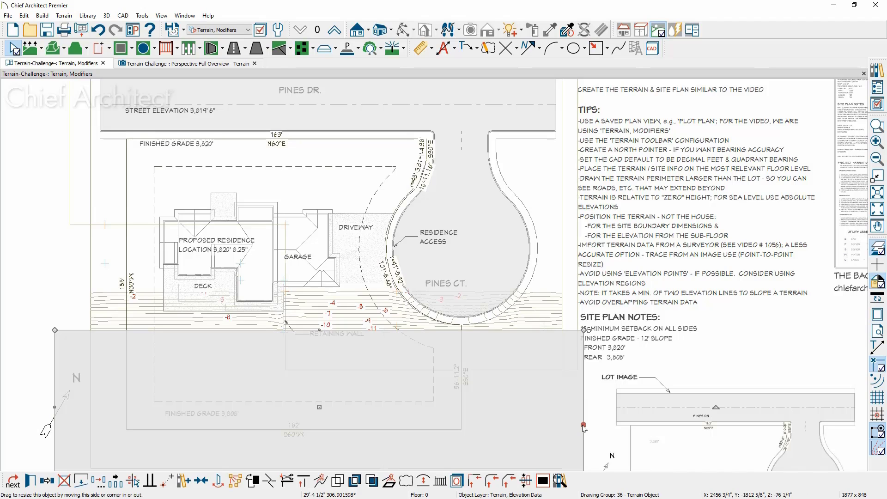
click(584, 425)
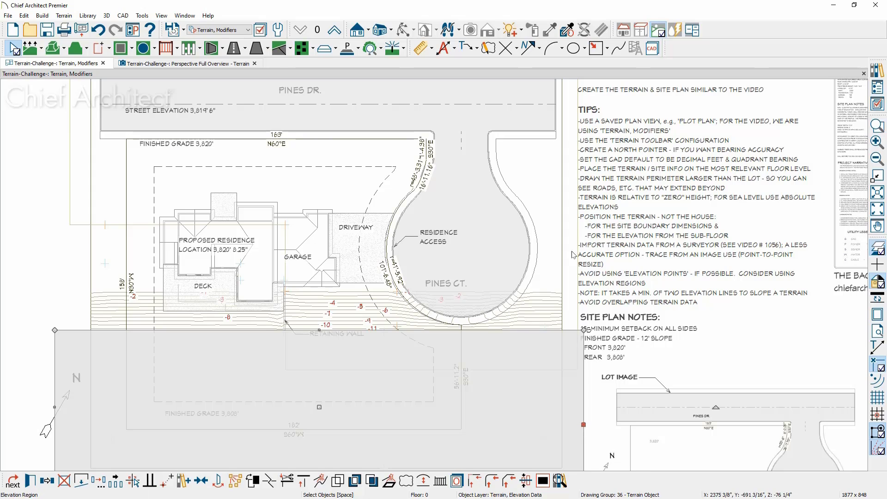
click(577, 238)
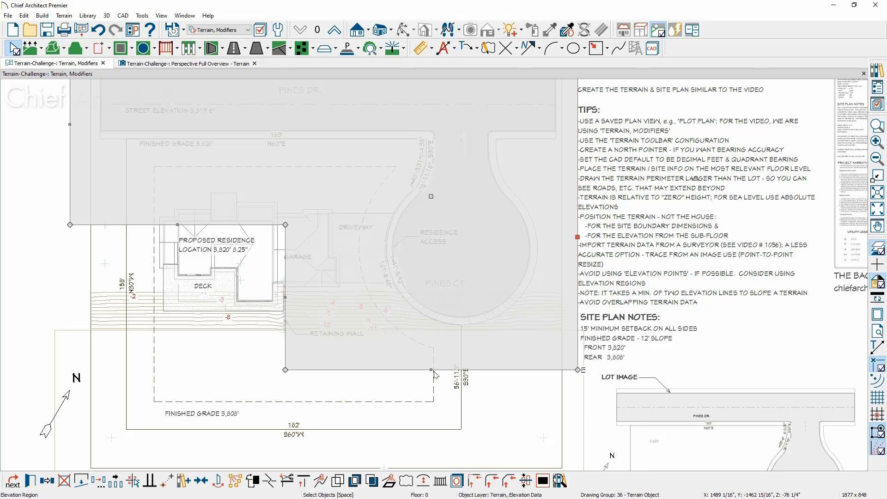
drag(431, 370, 398, 325)
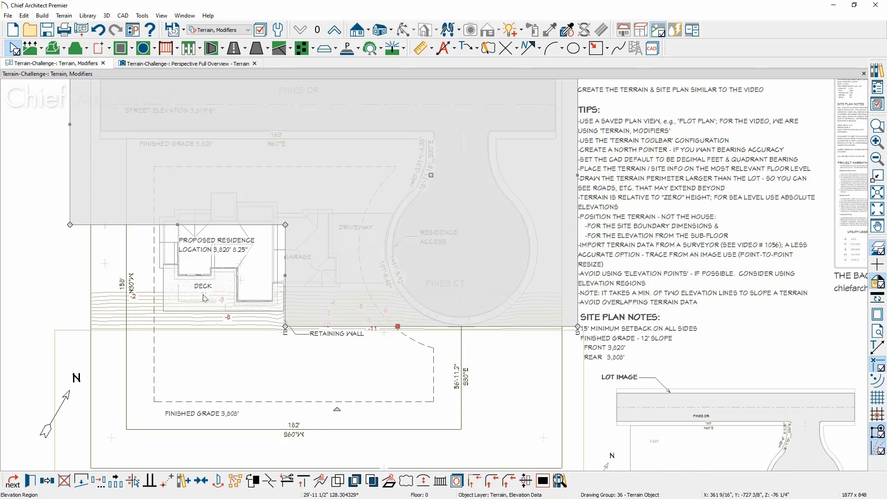
Move the rear elevation region's front edge up into the house, break it by the driveway, and return the cul-de-sac part to below the road.
click(57, 342)
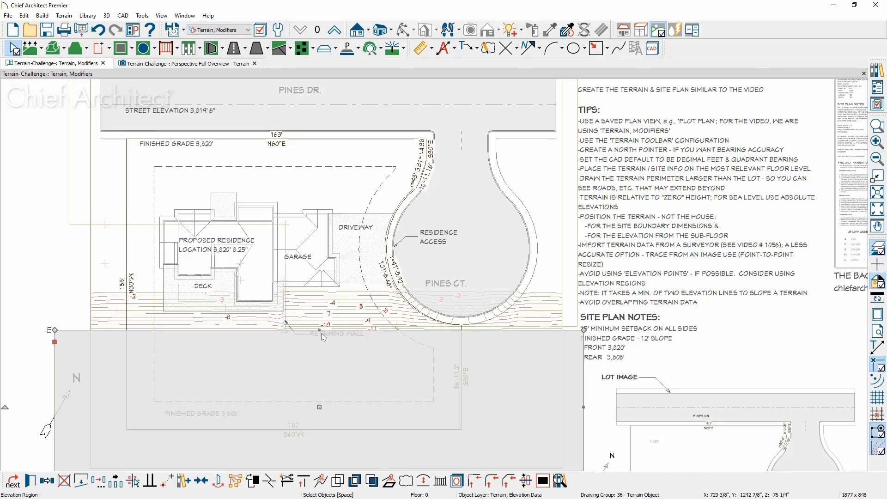
drag(319, 329, 105, 264)
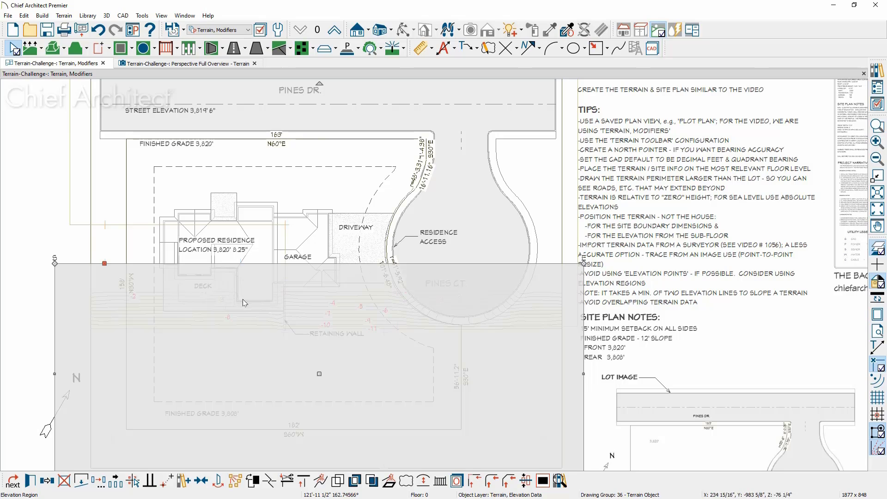
key(Escape)
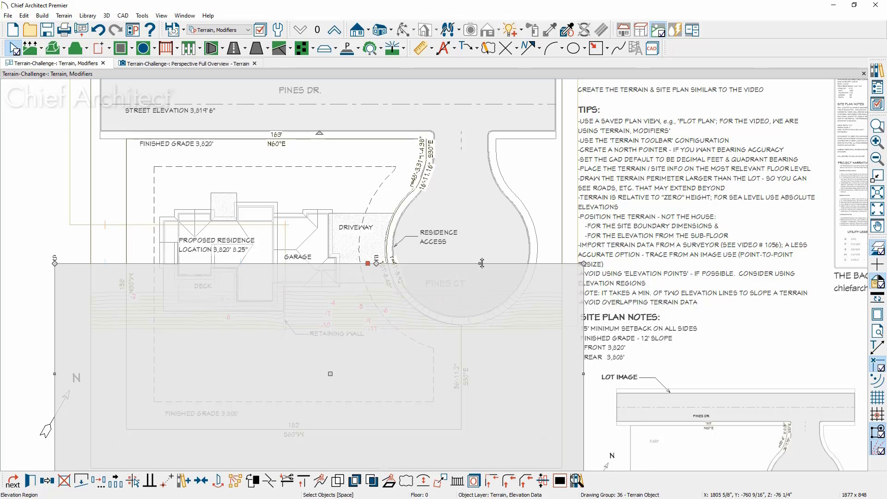
click(444, 362)
drag(444, 363, 388, 332)
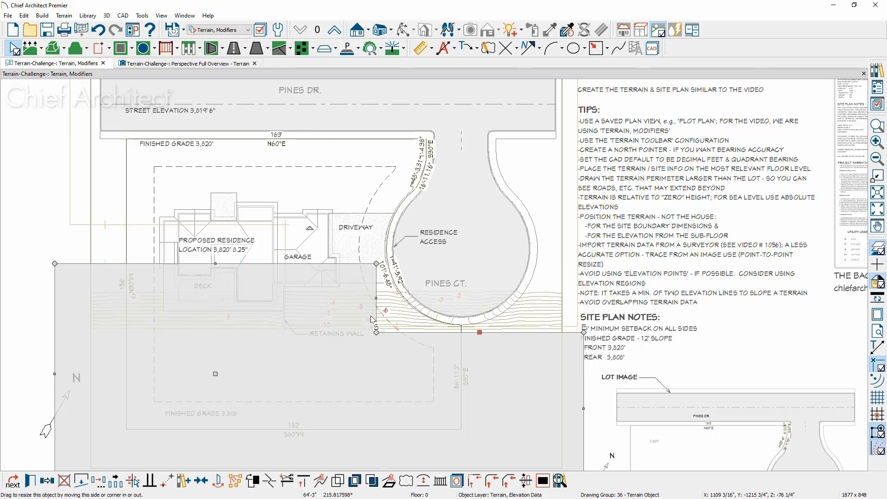
Align the rear region's stepped side edge with the retaining wall beside the garage, keeping it just clear of the front region.
drag(376, 298, 310, 294)
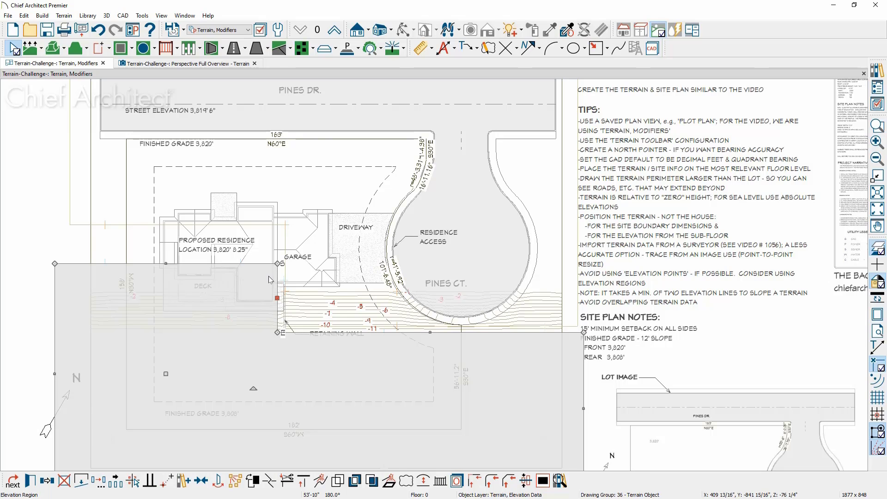
scroll(274, 308, up, 3)
scroll(273, 307, up, 2)
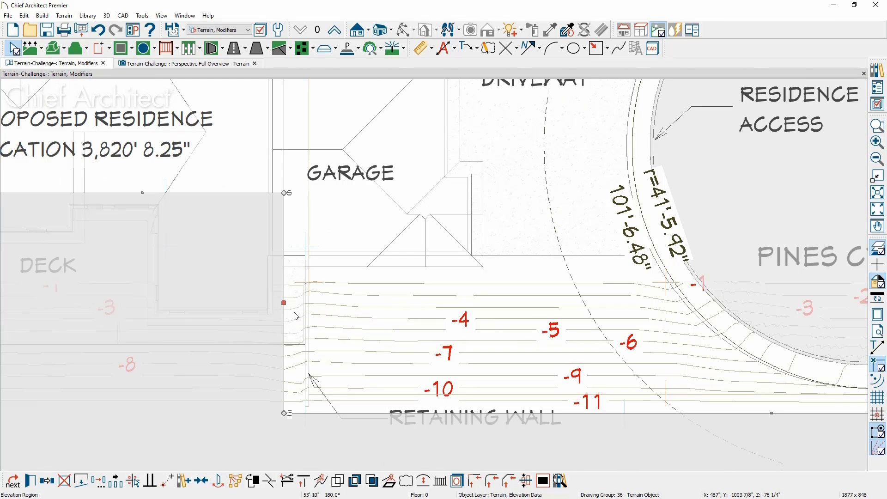
drag(284, 302, 304, 243)
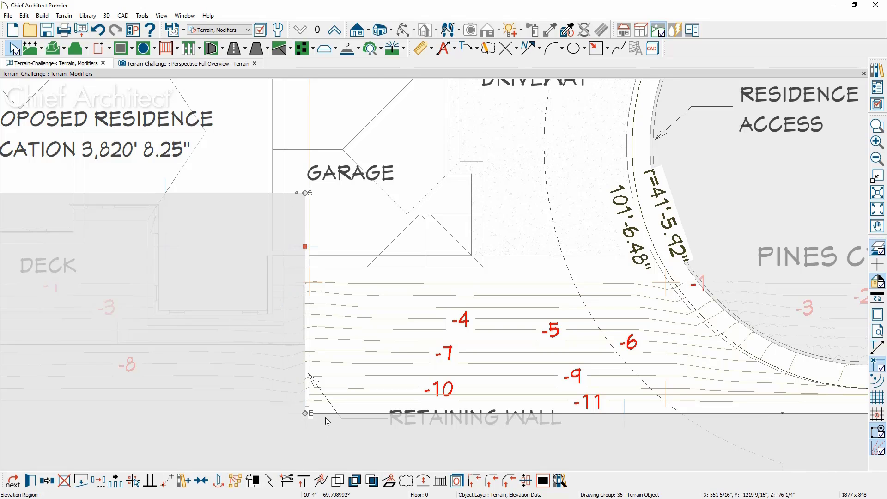
scroll(324, 417, down, 1)
scroll(542, 418, down, 1)
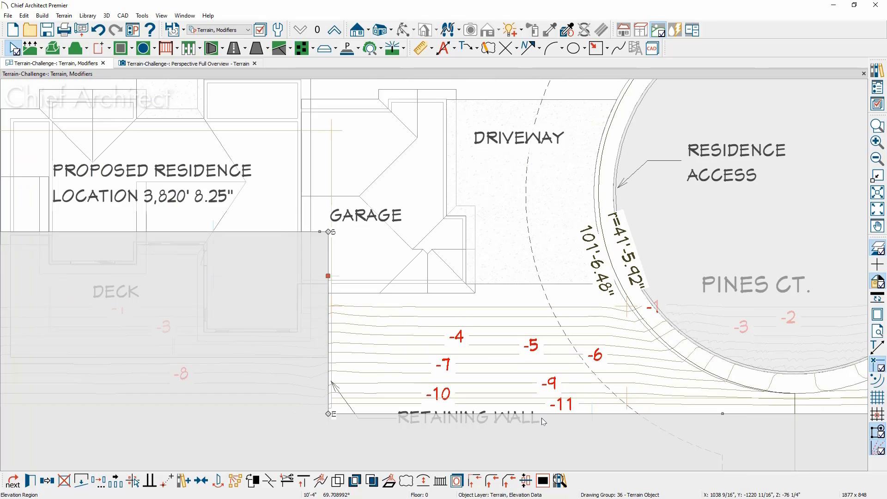
key(Escape)
Inspect the reshaped terrain at the lower-level patio, retaining wall and garage in the 3D perspective.
scroll(543, 421, down, 3)
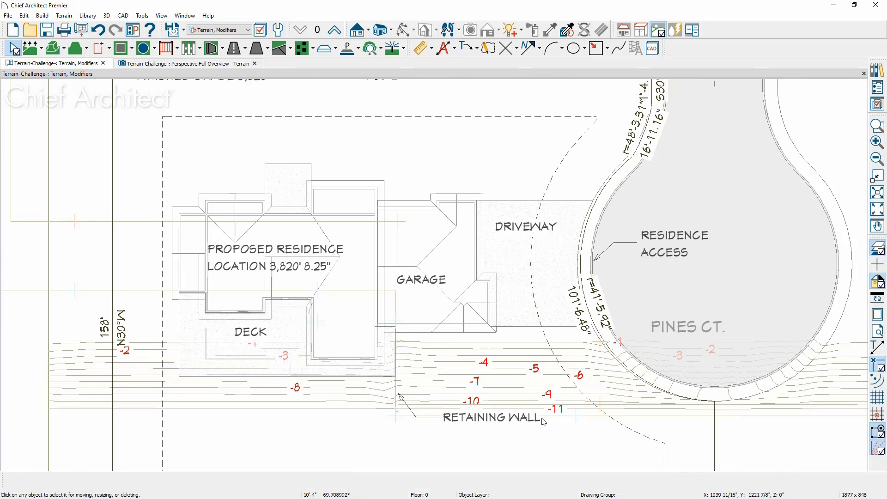
middle_drag(437, 395, 512, 328)
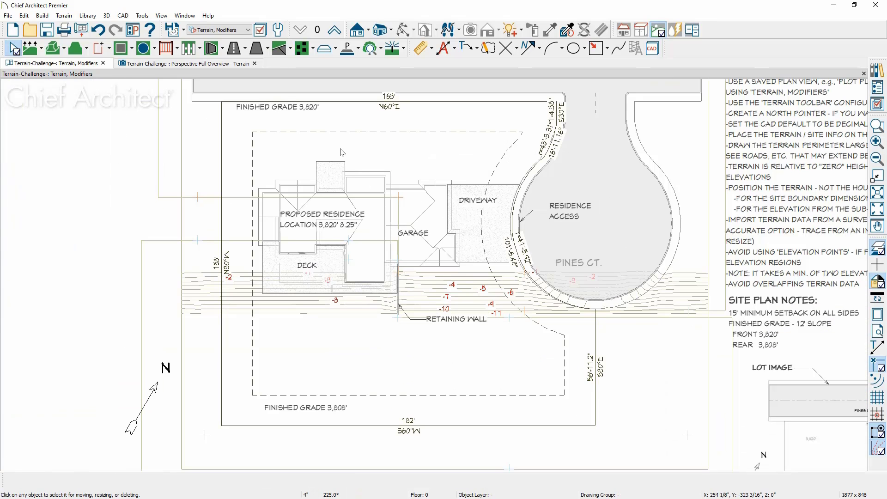
click(196, 65)
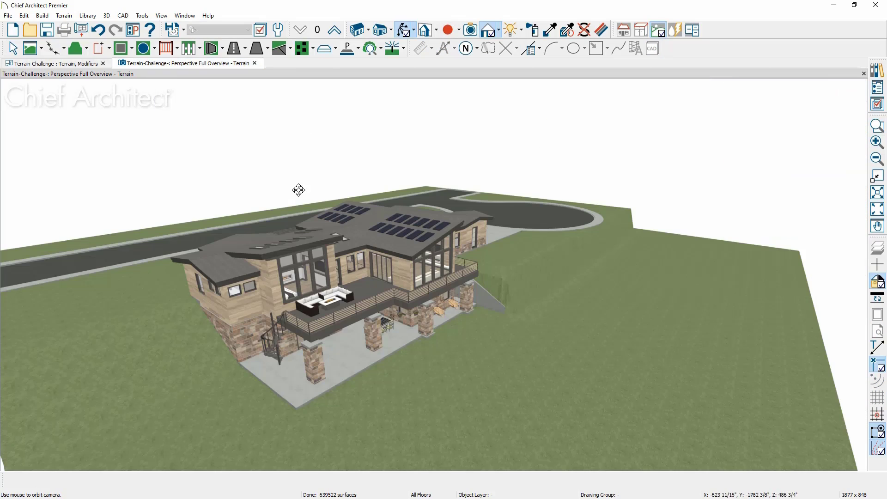
drag(487, 314, 443, 324)
scroll(443, 325, up, 3)
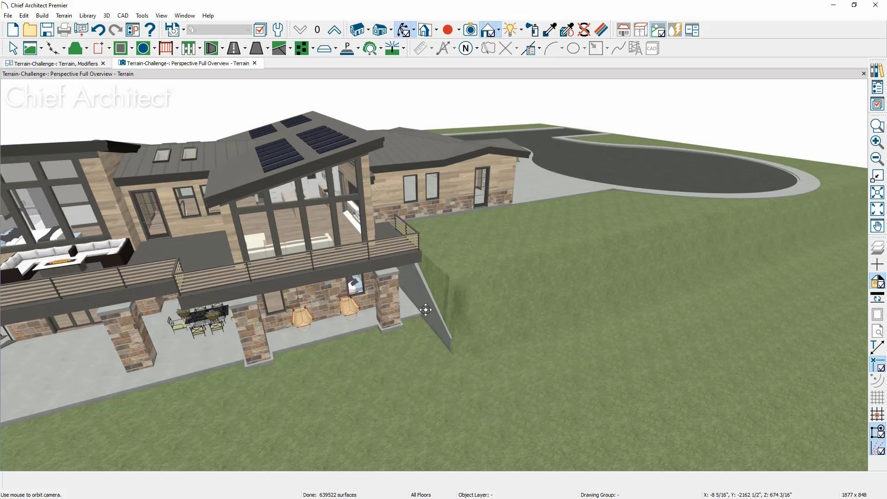
In the plan, break the rear region's front edge beside the deck and move the garage-side part down toward the retaining wall's start.
click(83, 63)
scroll(321, 257, up, 2)
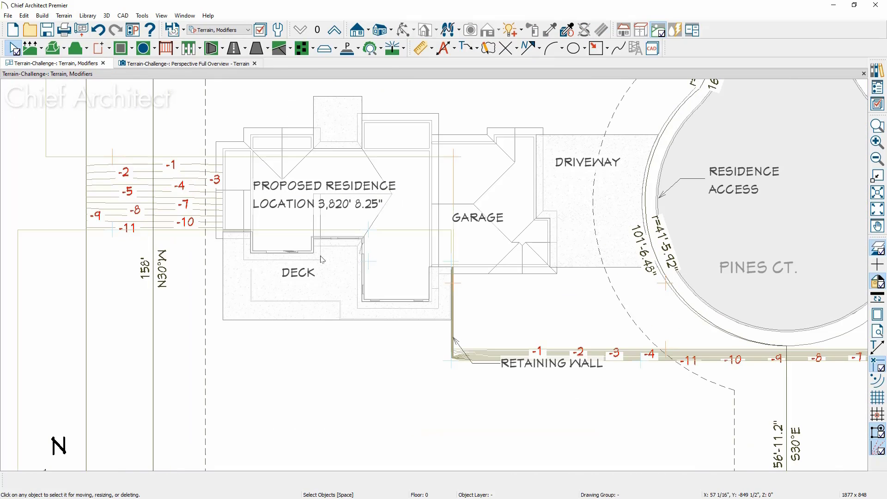
click(398, 236)
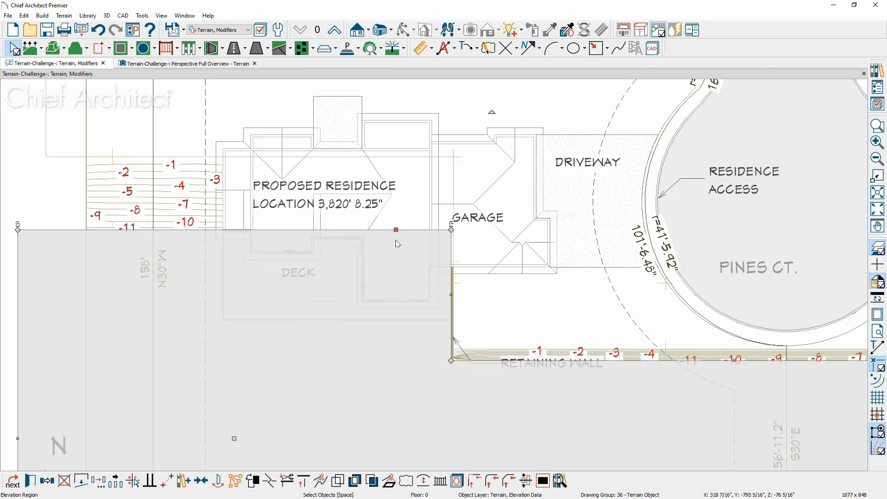
key(3)
click(368, 231)
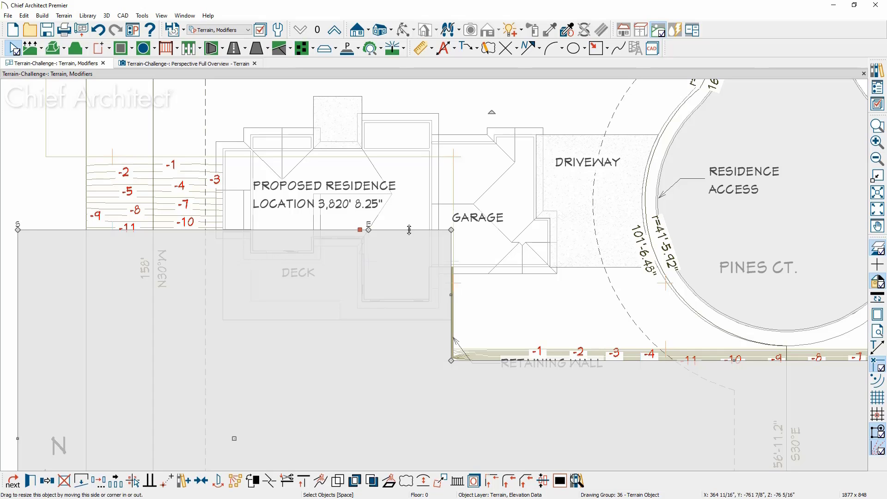
drag(409, 230, 410, 262)
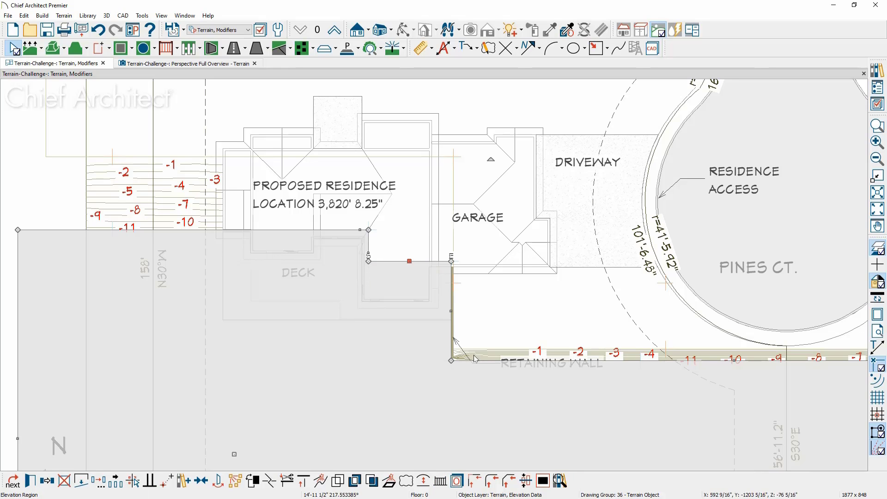
Examine how the rear region's edges line up with the retaining wall, garage corner and cul-de-sac.
scroll(473, 327, up, 3)
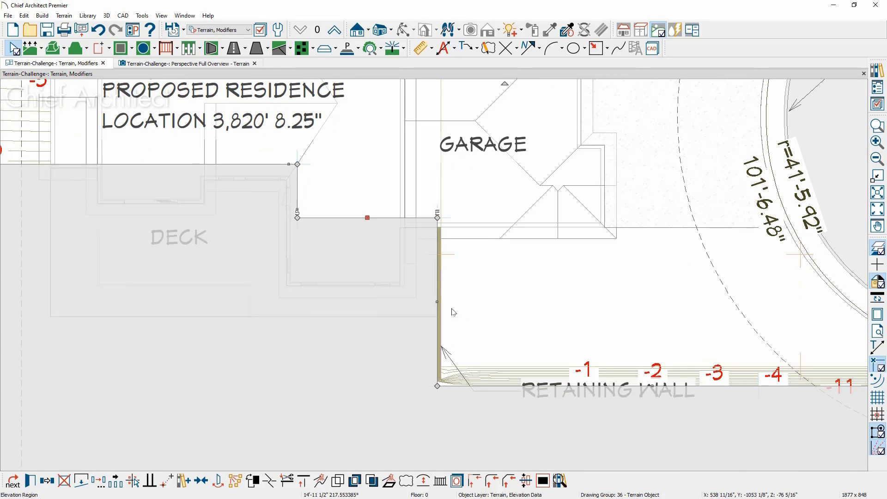
key(Escape)
scroll(437, 285, up, 2)
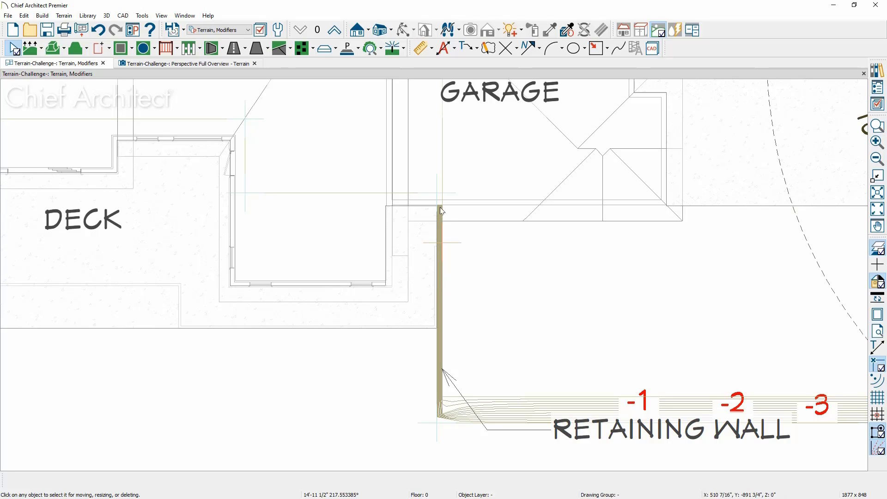
click(331, 195)
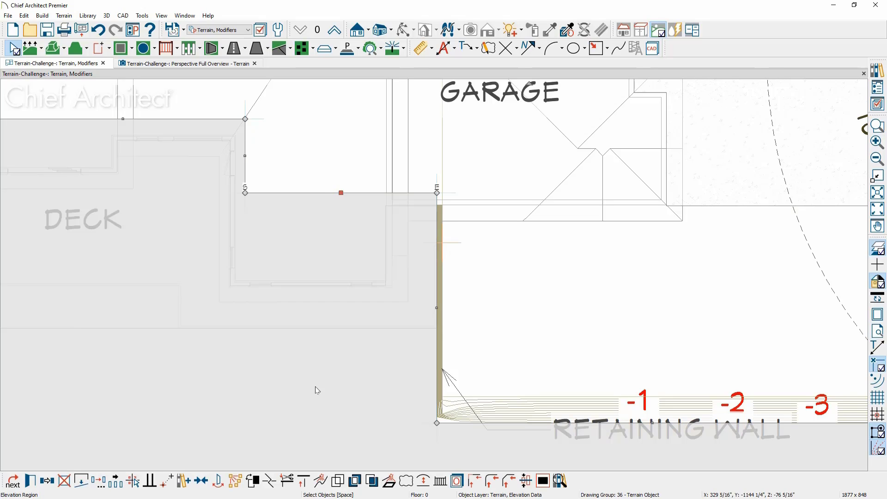
scroll(327, 370, down, 4)
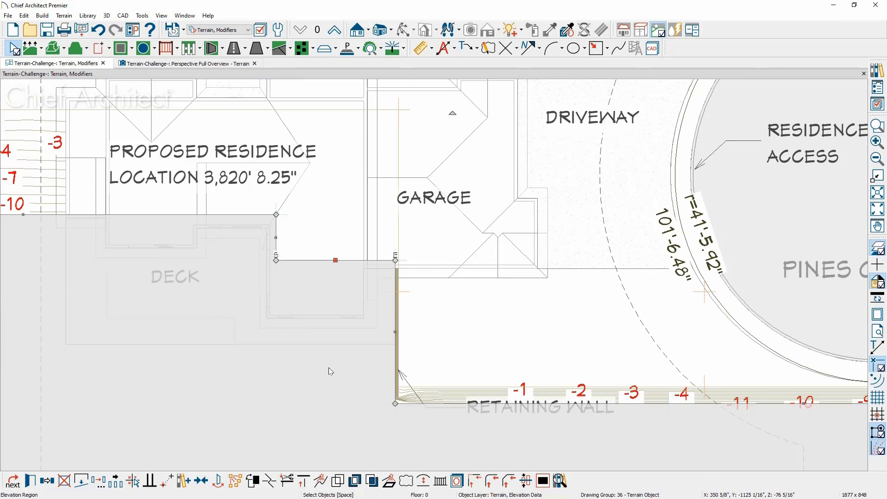
middle_drag(375, 360, 374, 259)
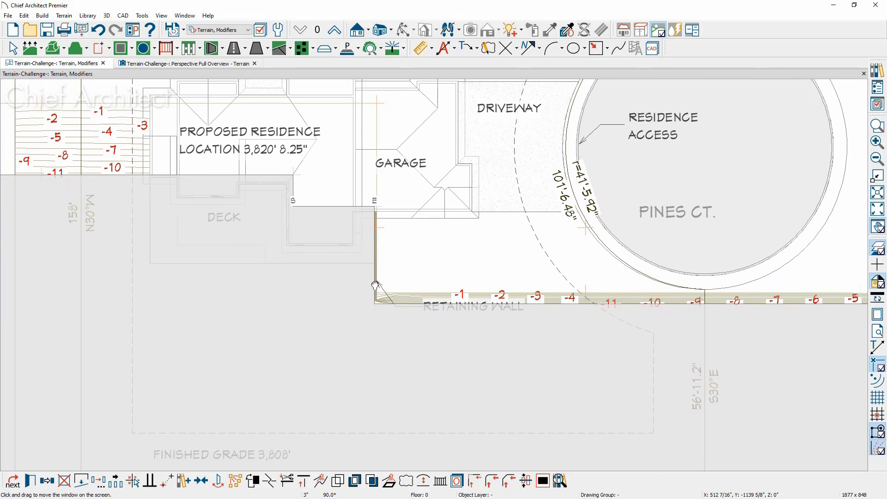
scroll(580, 297, down, 3)
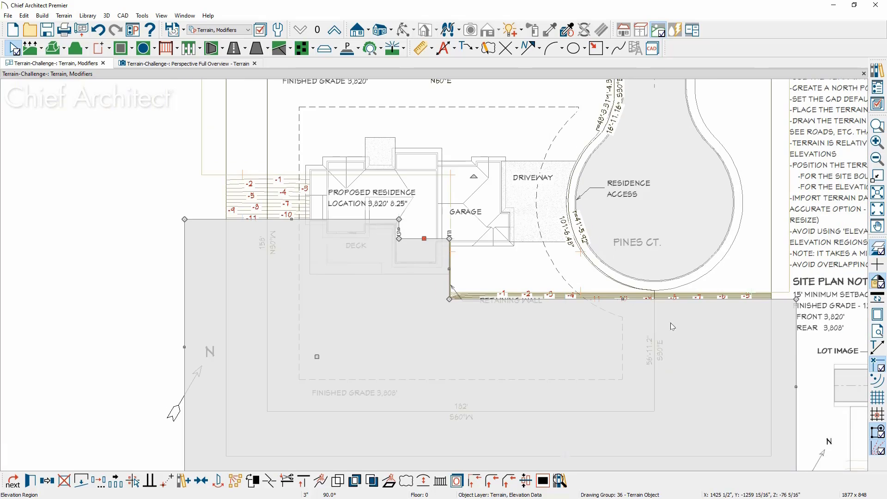
Pull the rear region's side edge inward near the cul-de-sac, and break the front region beside the retaining wall to step its boundary toward the cul-de-sac.
drag(796, 388, 562, 312)
key(Escape)
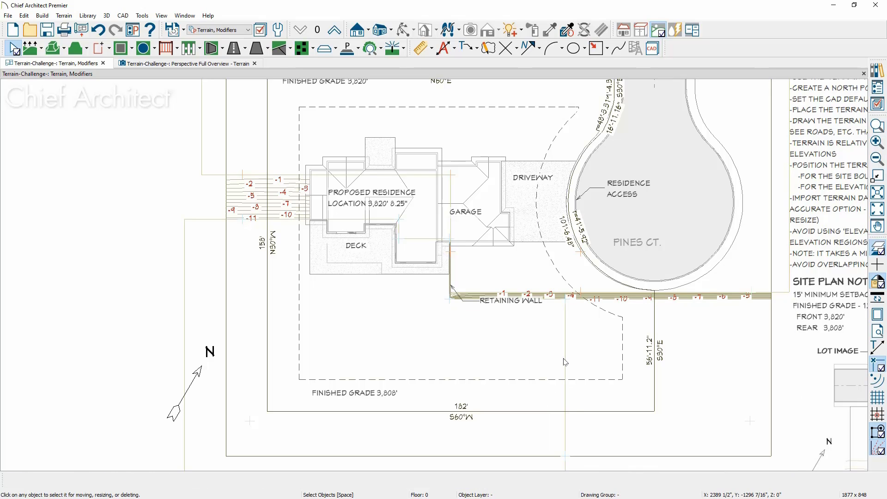
click(784, 295)
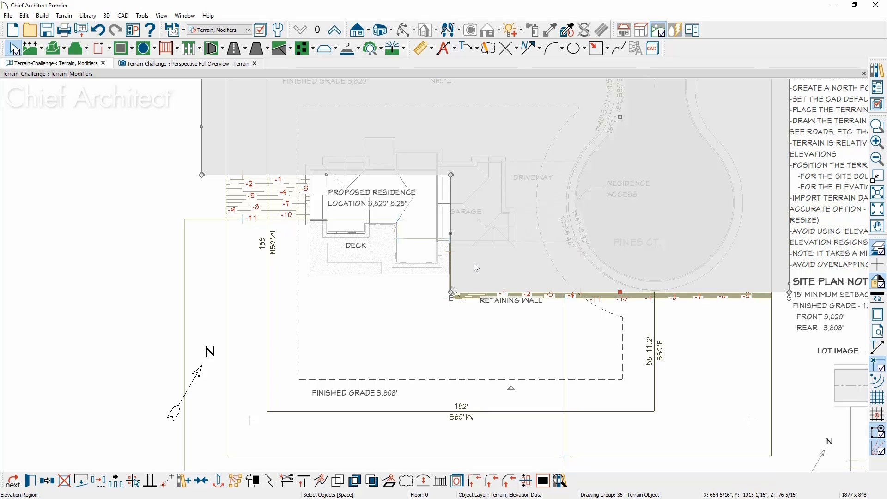
key(b)
click(451, 252)
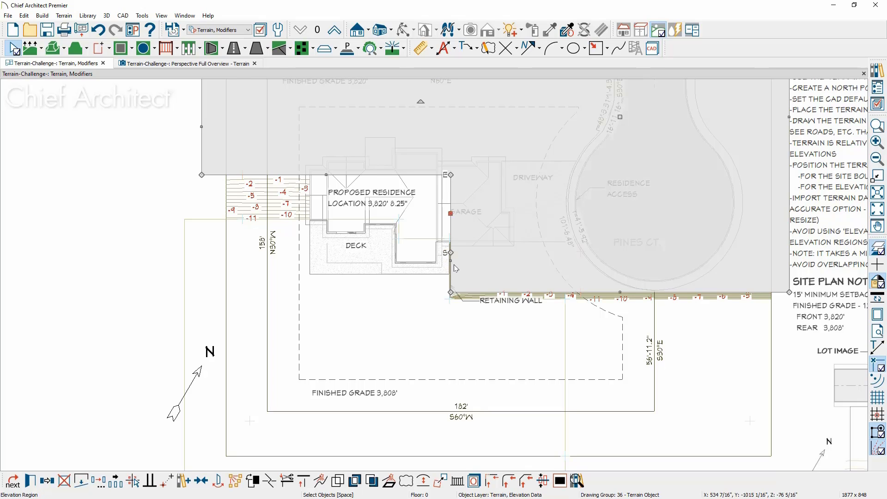
drag(451, 267, 580, 296)
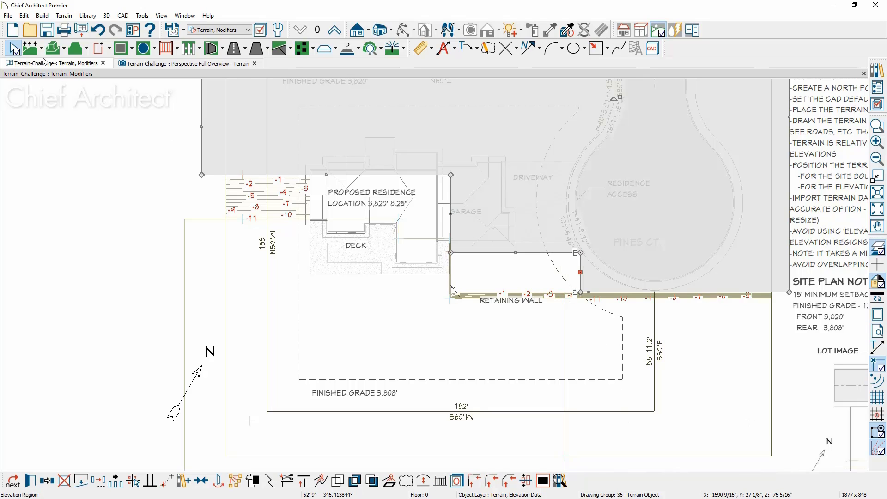
Rebuild the terrain and inspect the slope beside the garage and retaining wall in the 3D perspective.
click(32, 48)
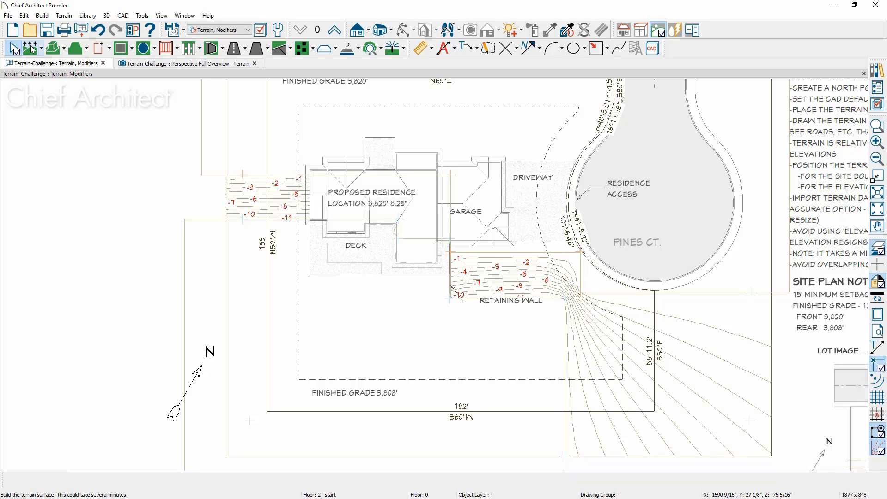
click(152, 65)
drag(397, 337, 396, 278)
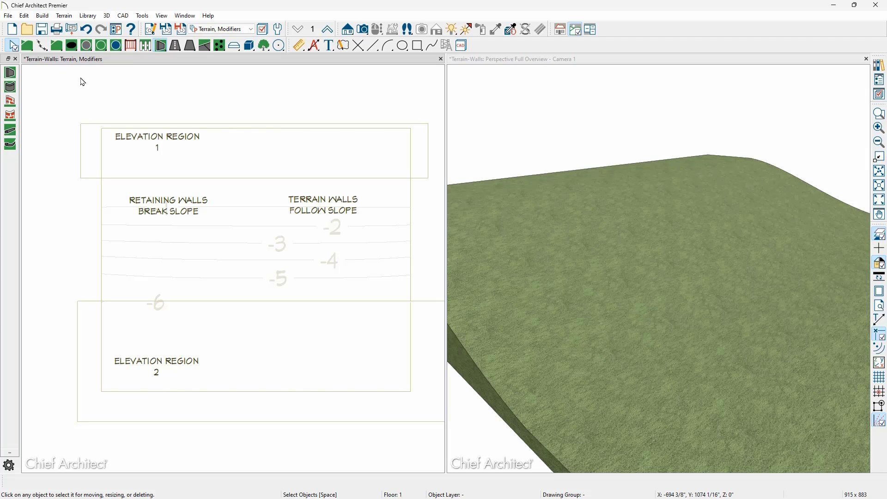
In the Terrain-Walls plan, draw a straight terrain wall running down the slope below the "Terrain Walls Follow Slope" label.
click(162, 46)
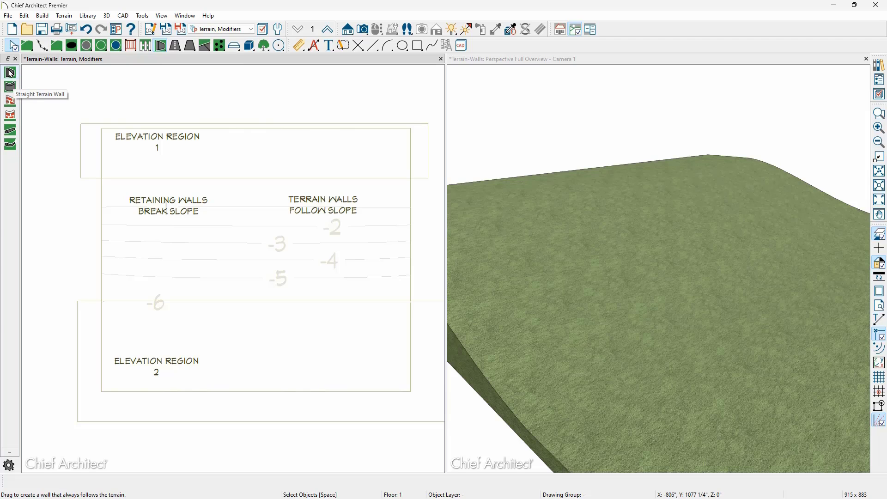
click(10, 73)
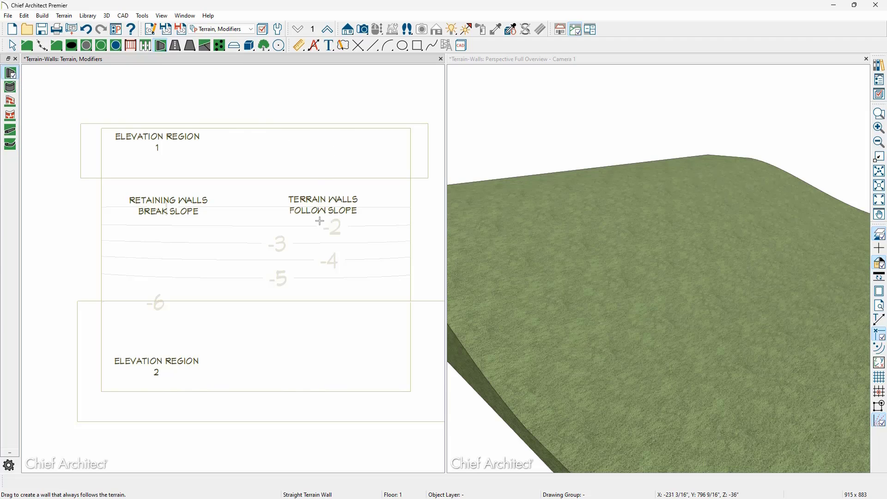
drag(319, 222, 320, 307)
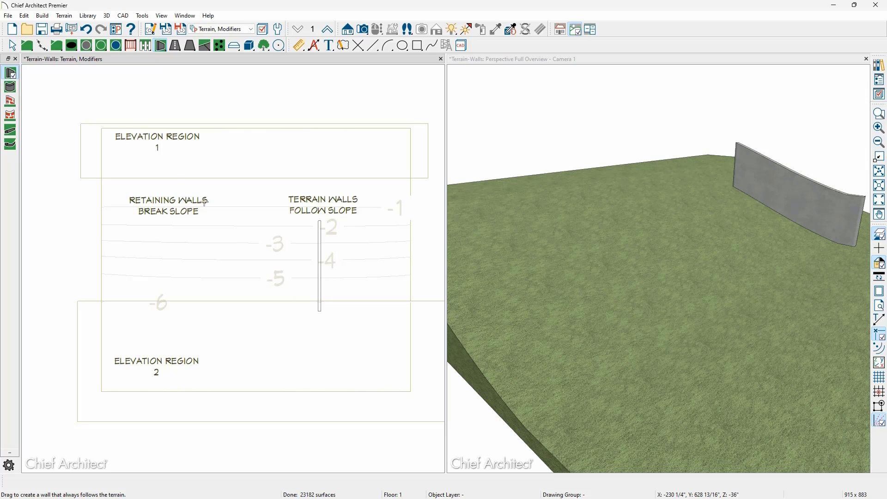
Draw a straight retaining wall across the slope below the "Retaining Walls Break Slope" label and inspect it in 3D.
click(13, 104)
drag(130, 246, 224, 245)
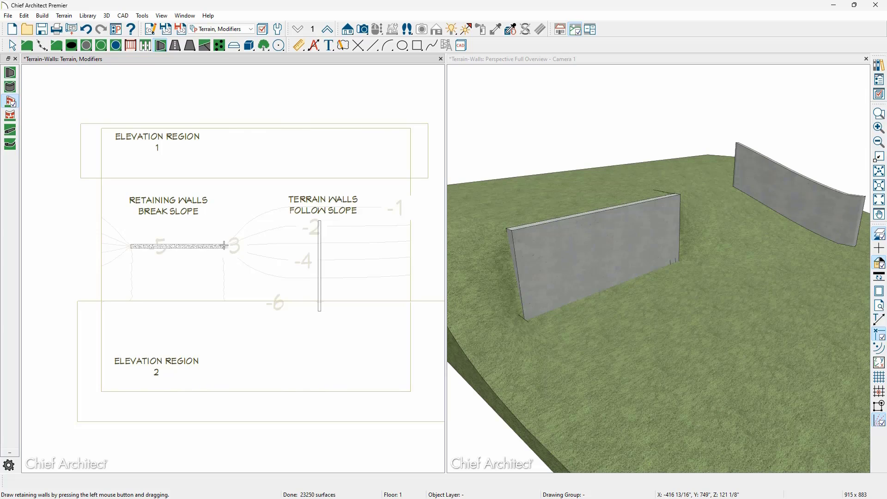
key(space)
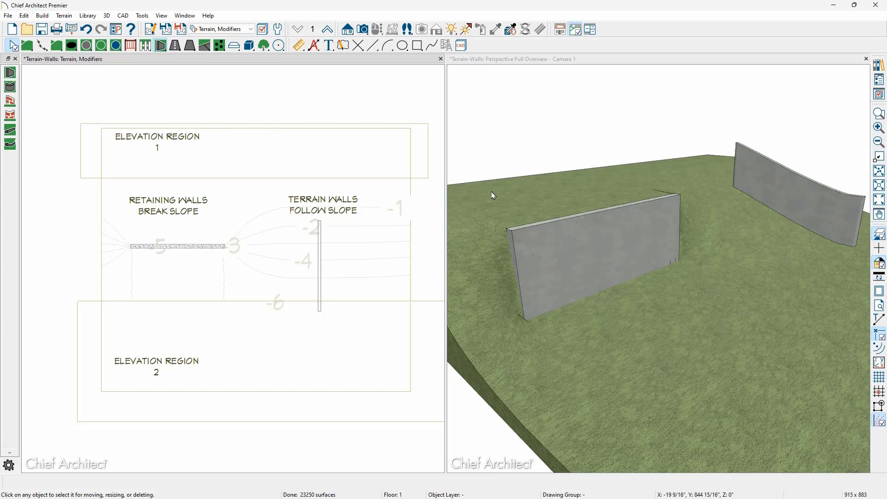
middle_drag(545, 244, 598, 266)
click(598, 266)
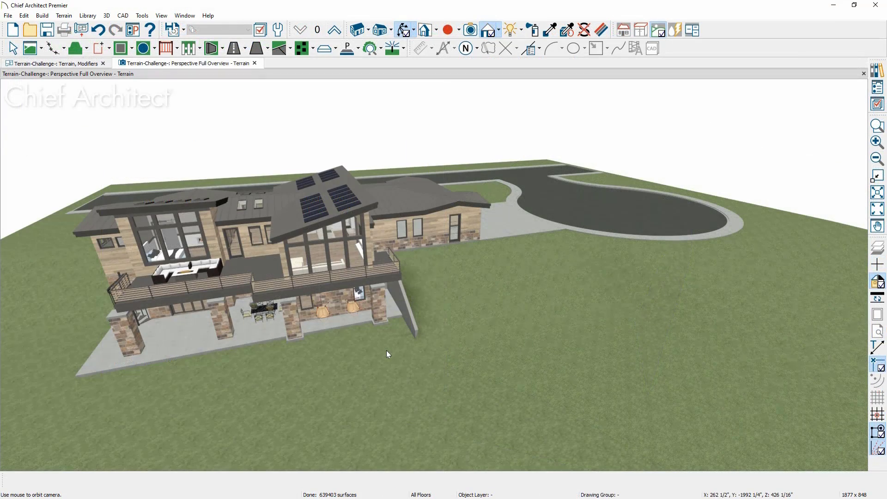
In the Terrain-Challenge plan, add 3820' to the terrain perimeter's 8 1/4" subfloor height above terrain.
click(77, 65)
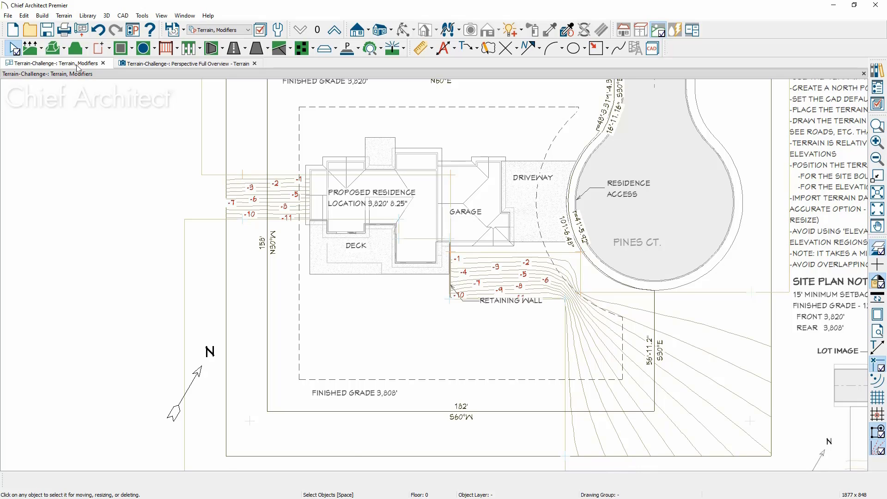
middle_drag(157, 221, 119, 280)
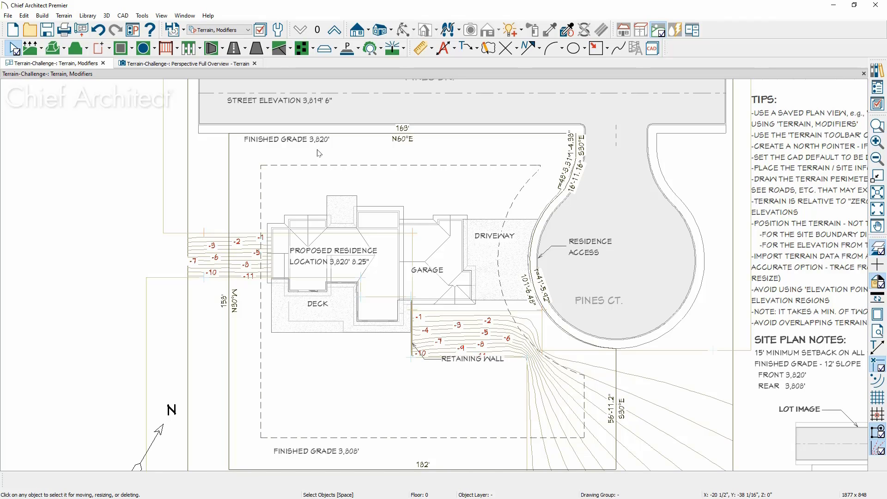
click(188, 201)
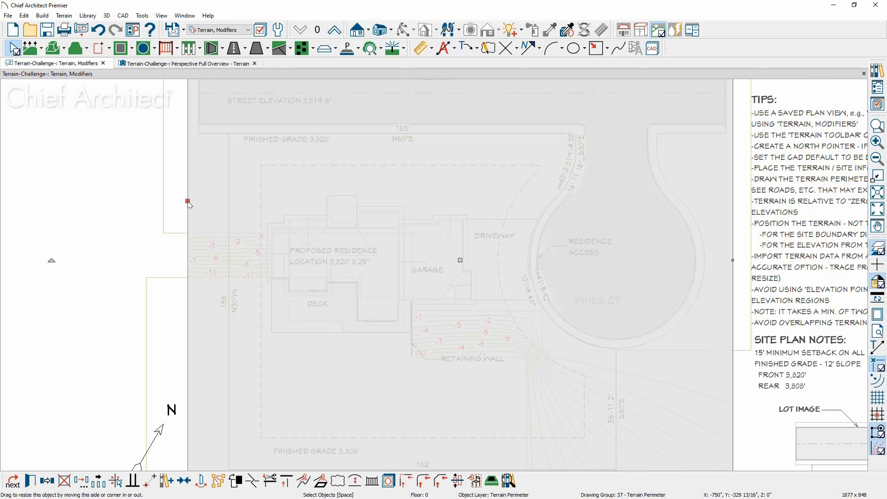
double_click(188, 202)
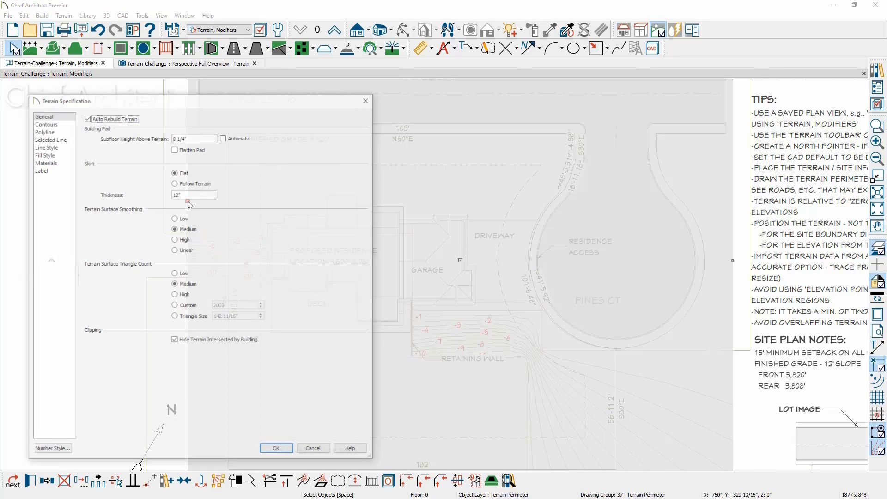
click(204, 137)
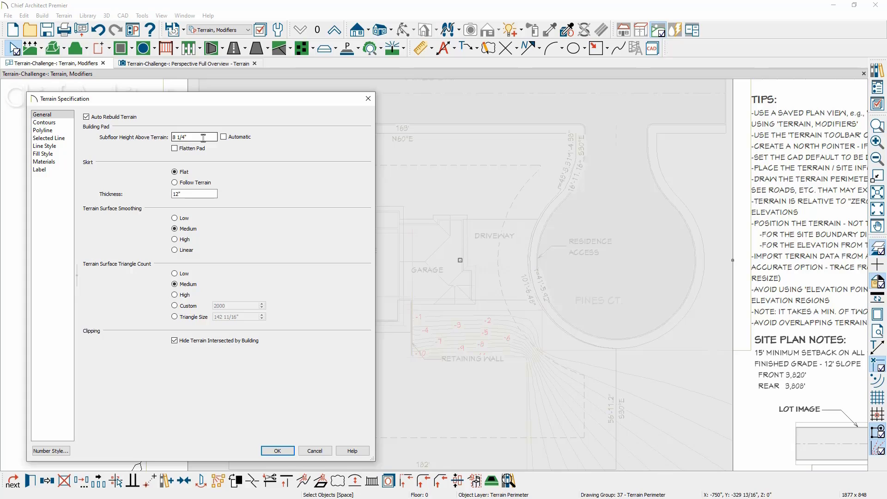
text(+3820')
double_click(190, 137)
click(283, 451)
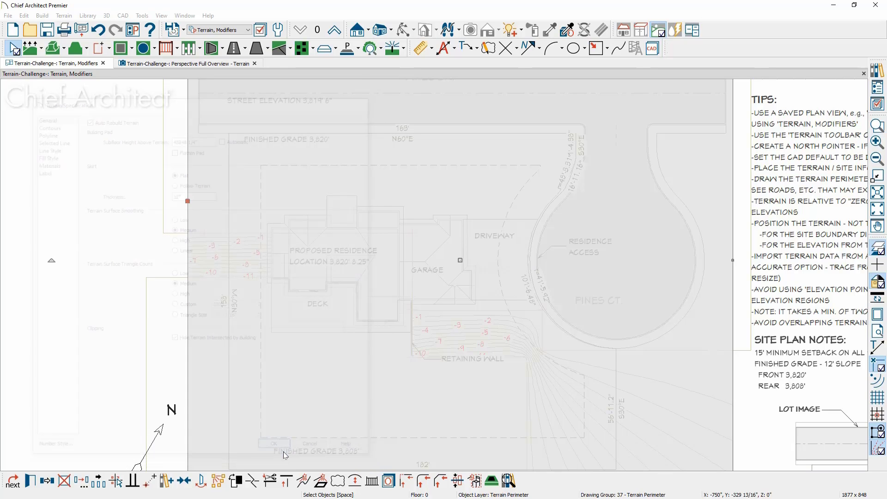
Add 3820' to the front elevation region's elevation.
click(164, 184)
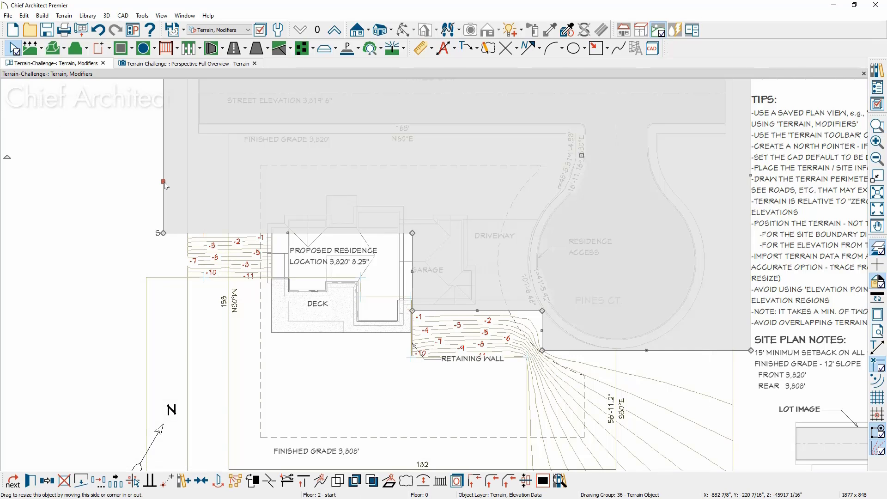
double_click(164, 183)
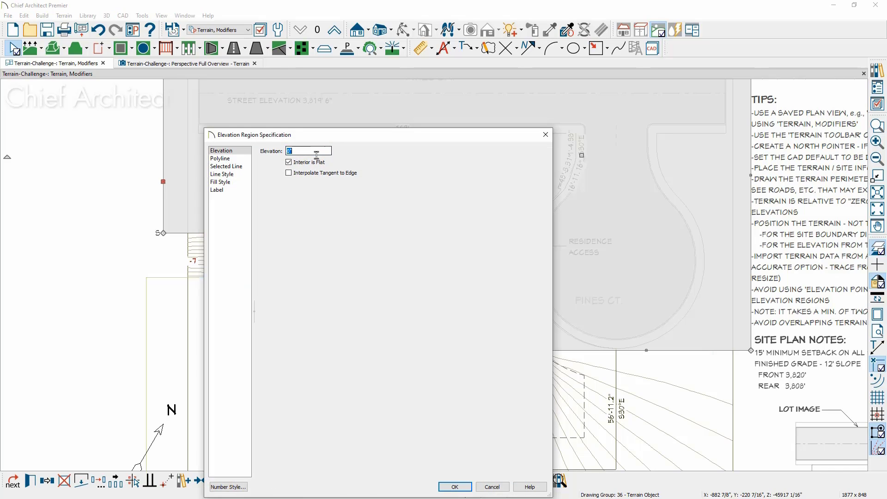
text(+3820')
click(455, 487)
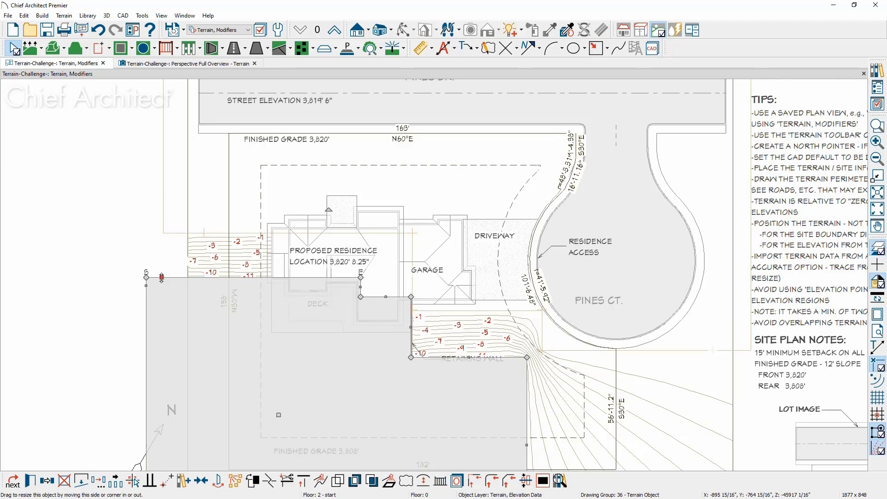
Add 3820' to the rear elevation region's -136" elevation.
double_click(292, 142)
click(323, 150)
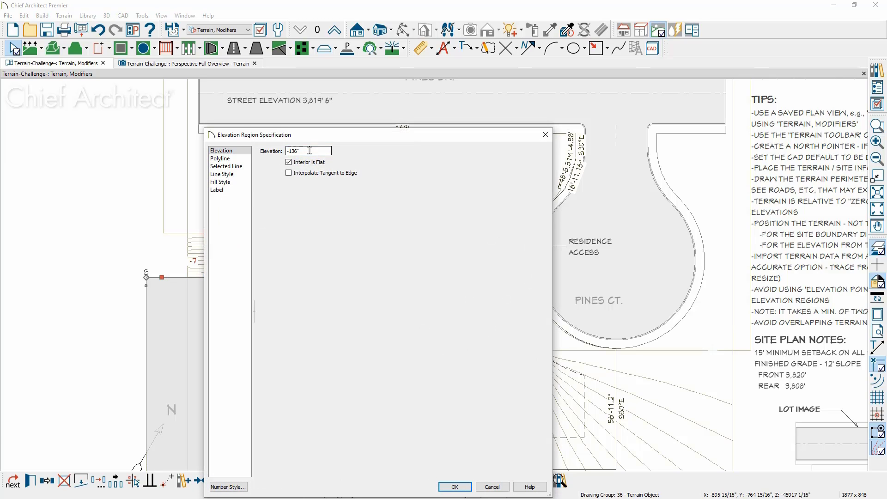
text(+3820')
click(455, 486)
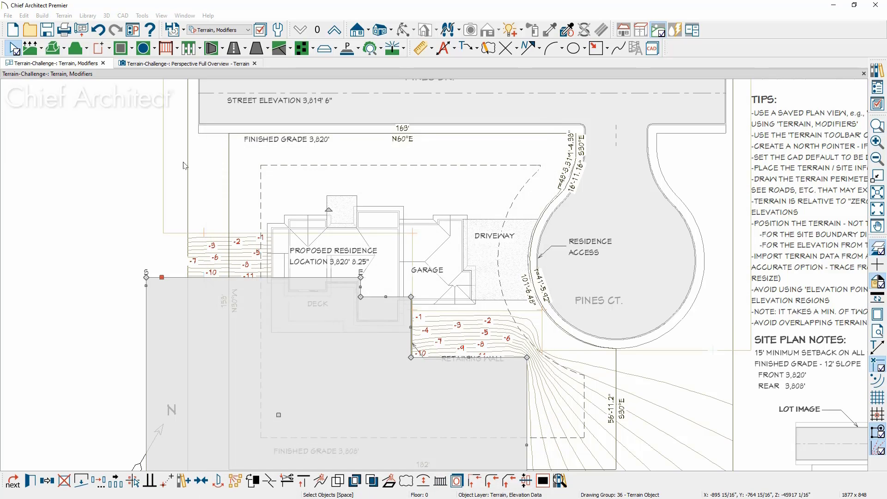
Rebuild the terrain with the real-world elevations and check the house and grade in the 3D perspective.
click(28, 52)
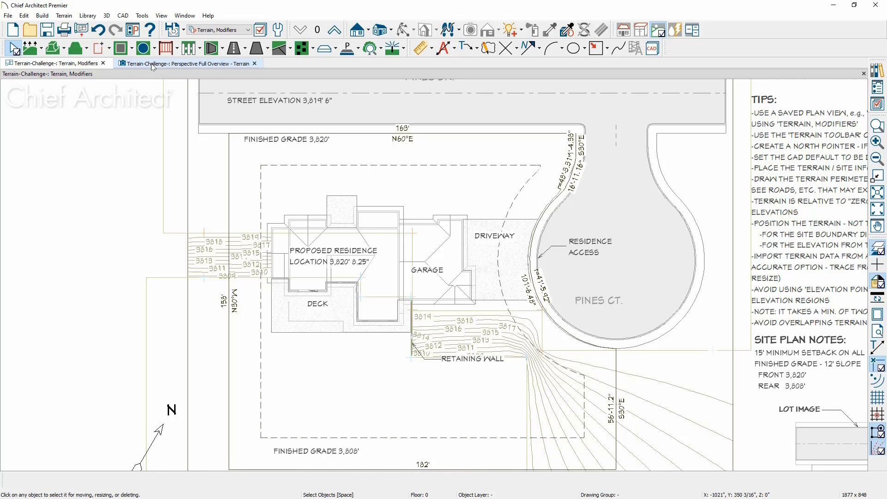
click(222, 63)
drag(168, 271, 113, 287)
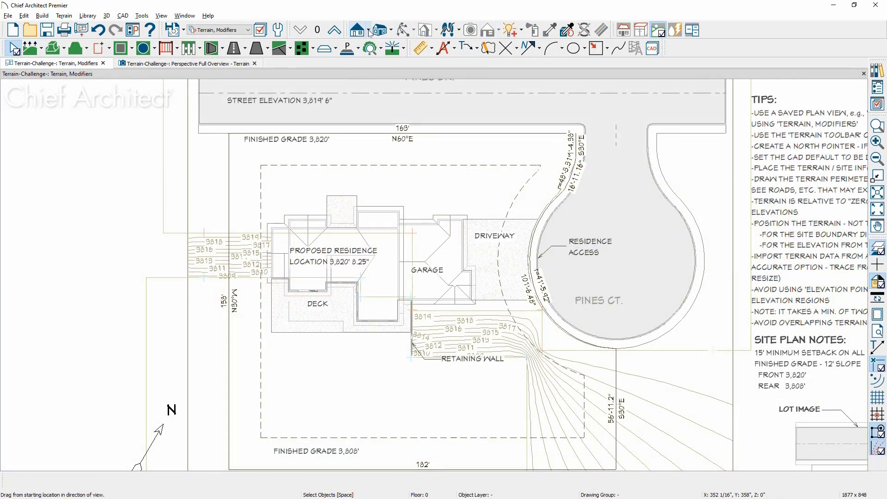
In the plan, create a Cross Section/Elevation view looking across the house from the side opposite the garage.
click(368, 32)
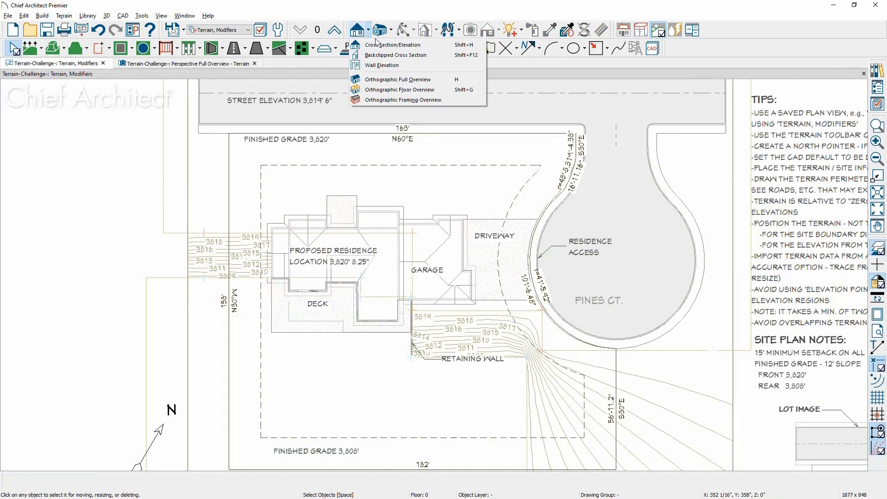
click(381, 42)
drag(100, 211, 532, 179)
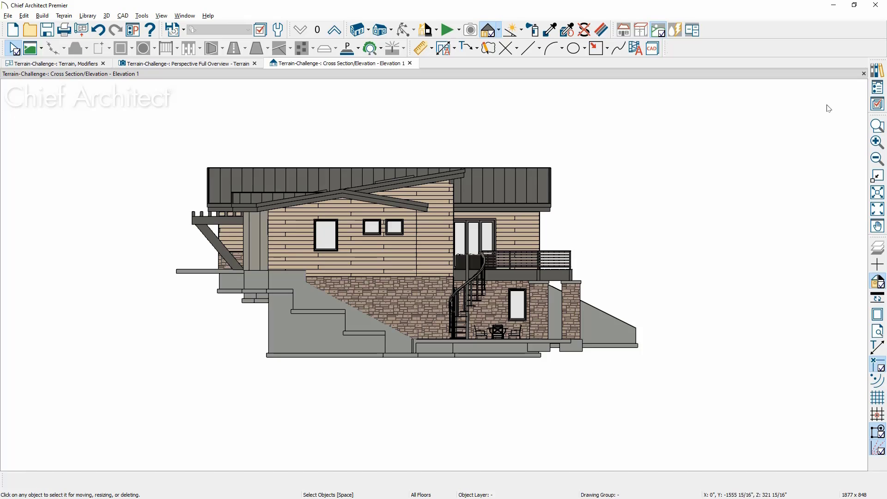
Show the elevation with the Section Terrain layer set and the Glass House rendering technique.
click(877, 105)
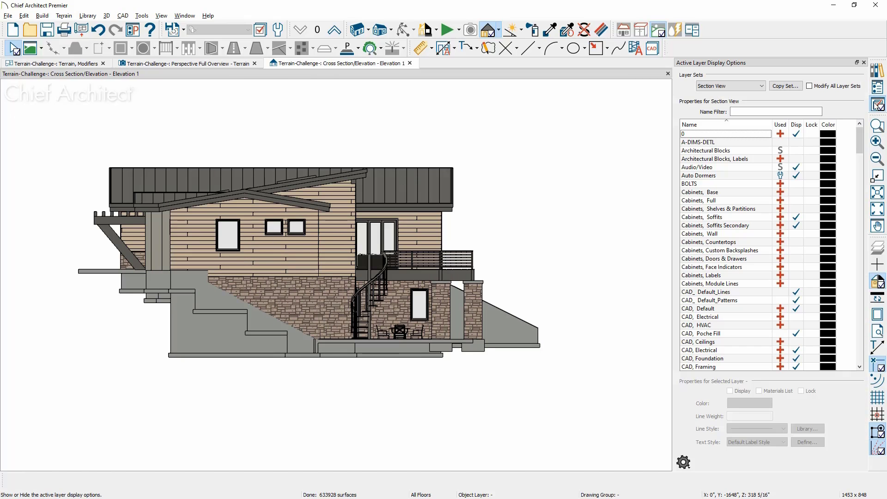
click(761, 86)
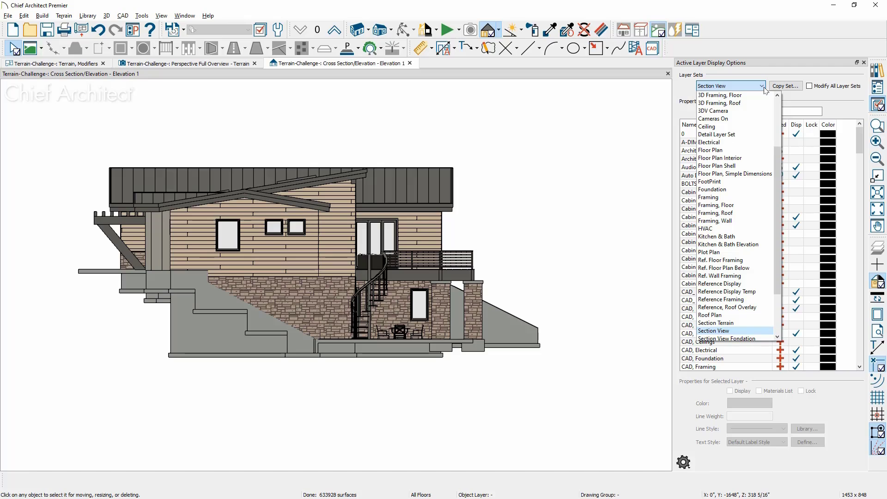
click(749, 323)
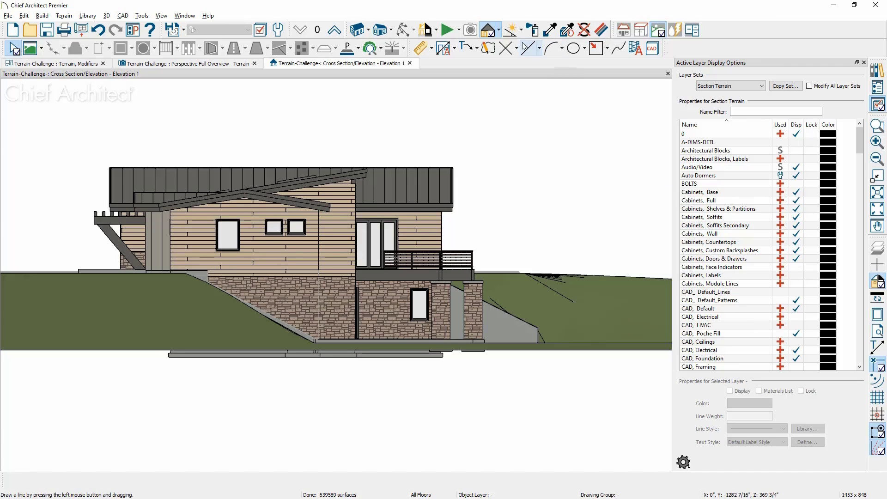
click(499, 31)
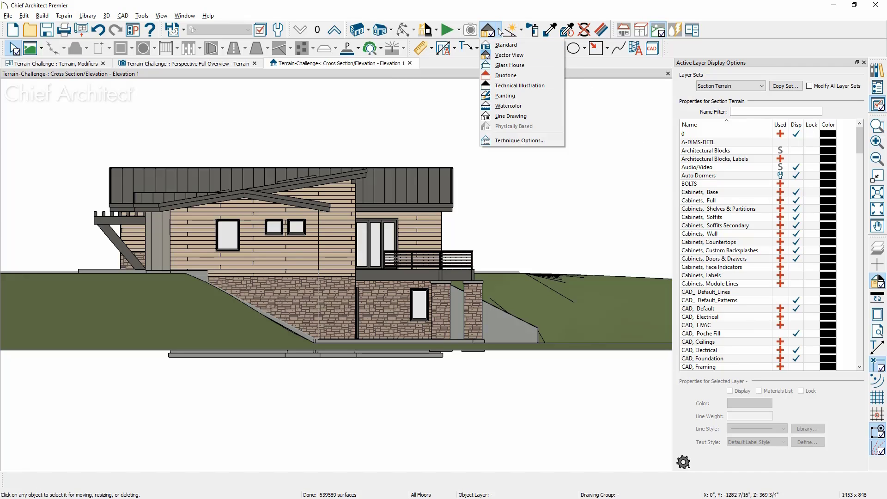
click(528, 65)
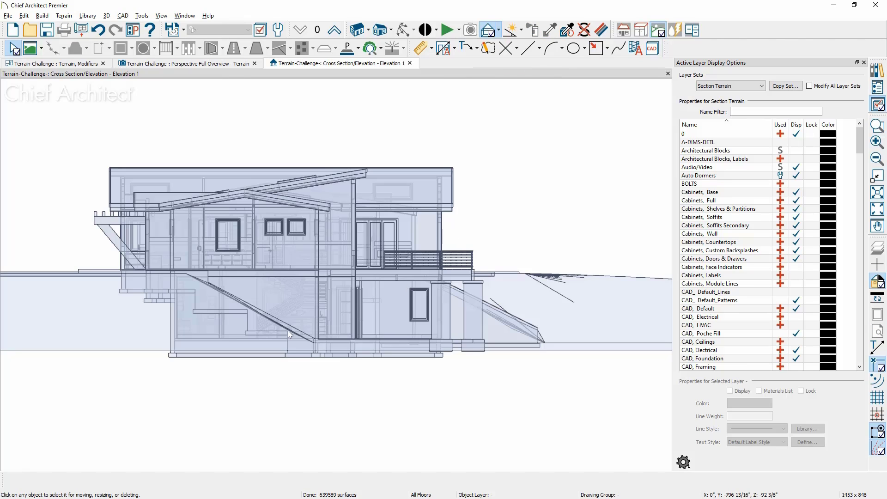
Trace the grade with a CAD polyline across the elevation, down the stepped slope and along the lower level past the columns.
scroll(201, 293, up, 1)
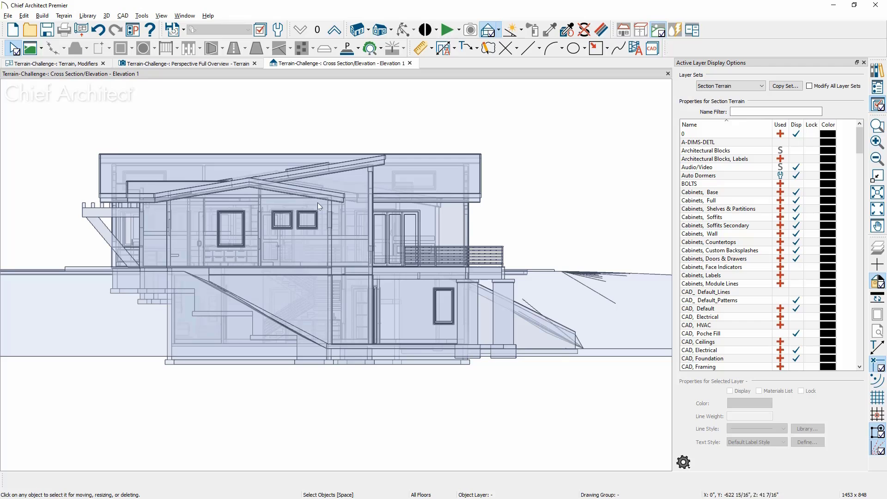
click(528, 48)
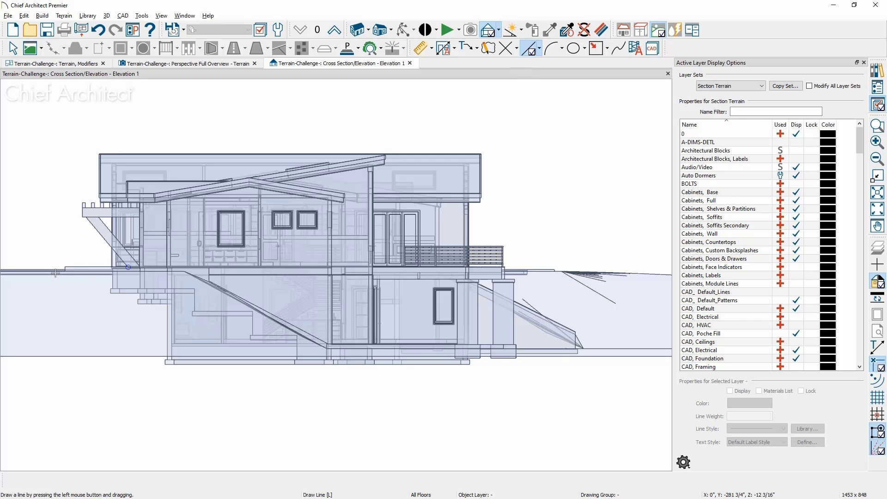
mouse_move(55, 273)
mouse_down()
mouse_move(184, 273)
mouse_move(327, 344)
mouse_move(526, 346)
mouse_up()
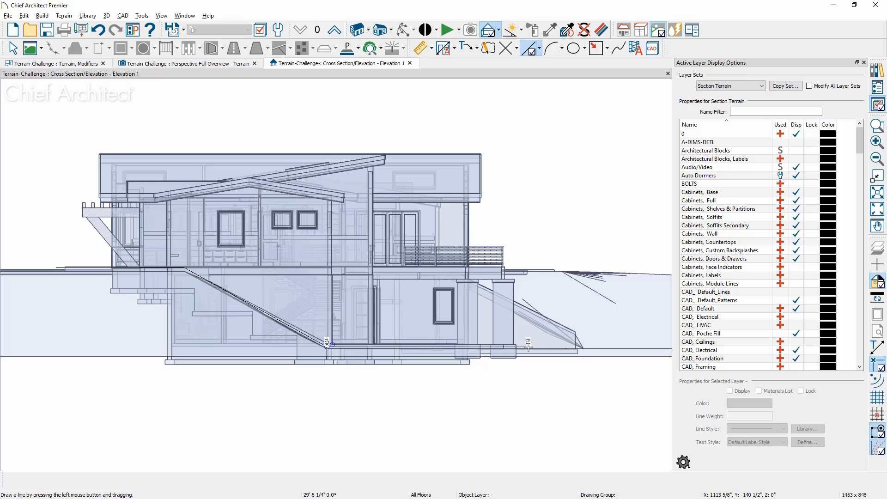
Switch the elevation to the Section View layer set and the Vector View rendering technique.
click(762, 87)
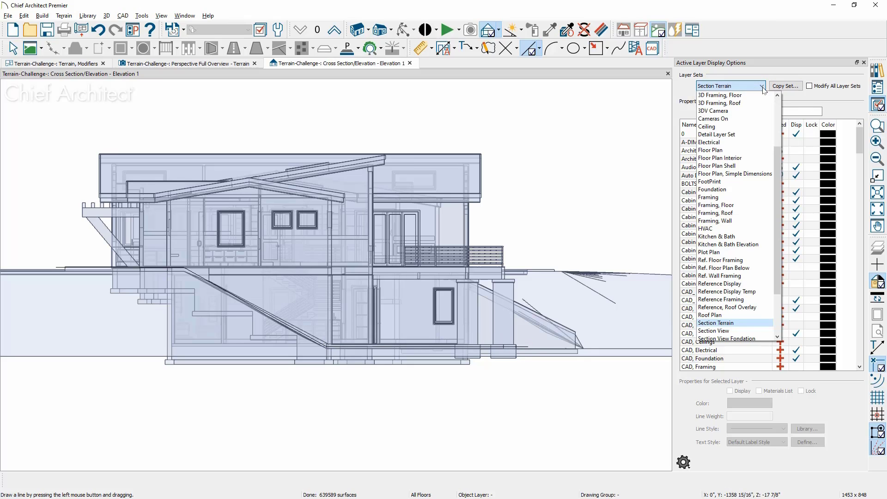
click(729, 331)
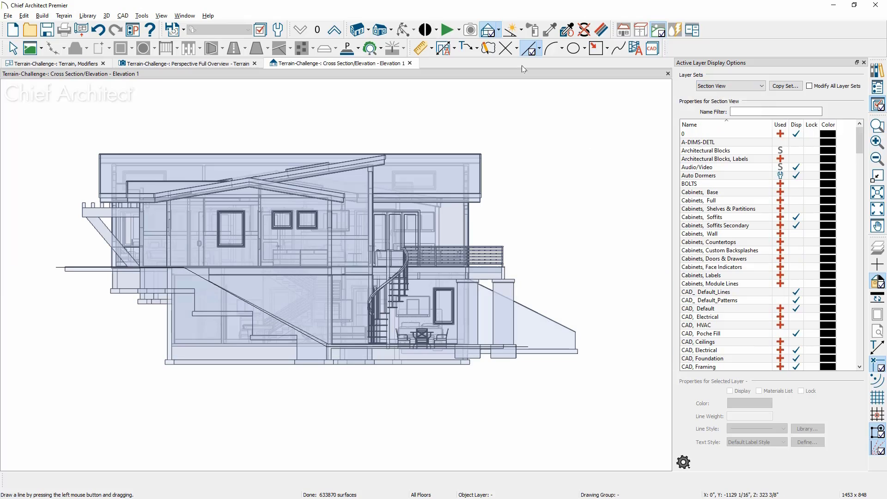
click(501, 31)
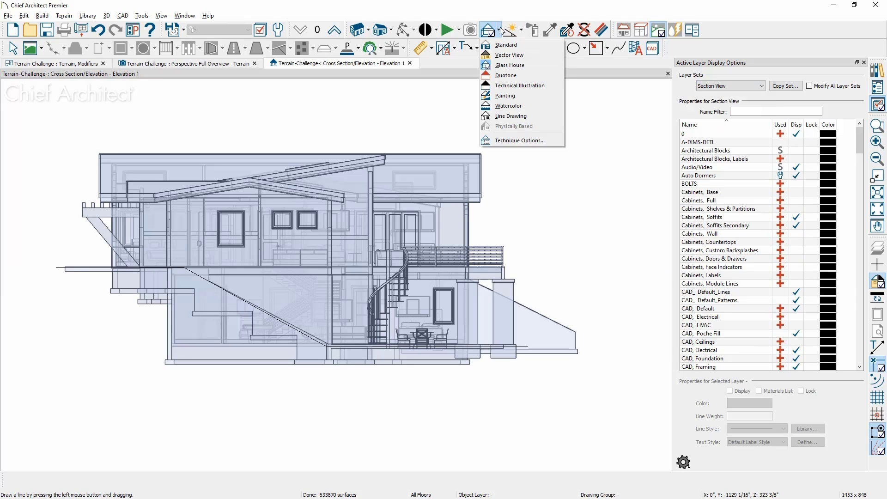
click(511, 55)
Extend the grade line's lower end past the retaining wall and give its CAD, Default layer a dashed line style.
middle_drag(552, 279, 609, 281)
key(space)
click(575, 349)
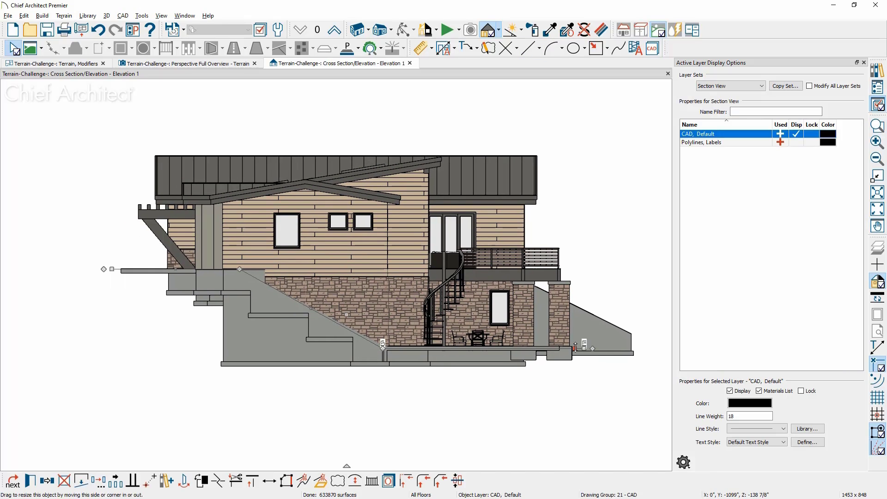
drag(636, 347, 647, 347)
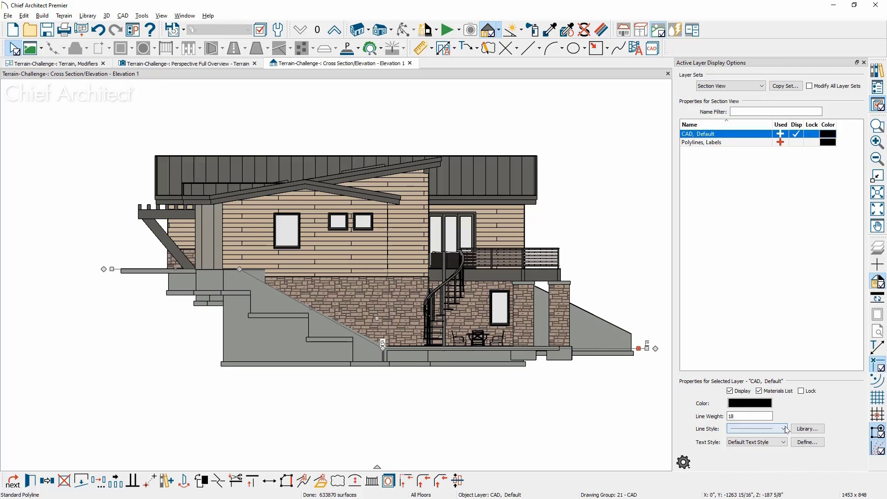
click(767, 429)
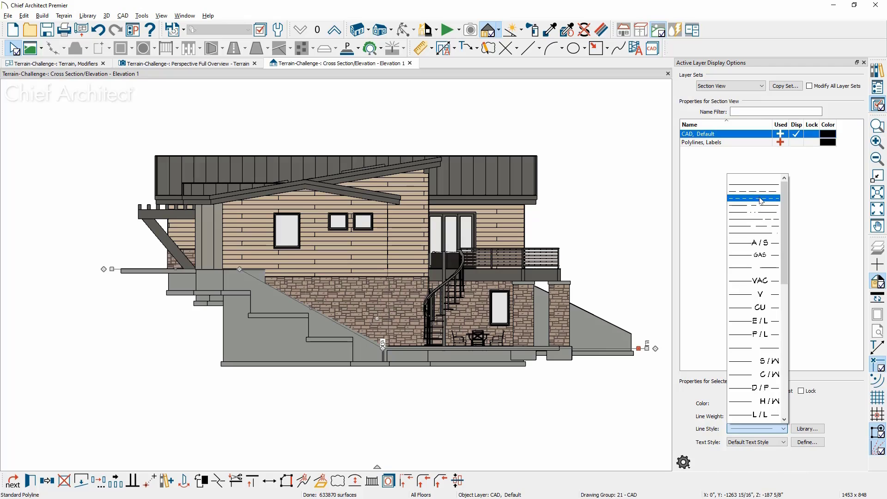
click(753, 191)
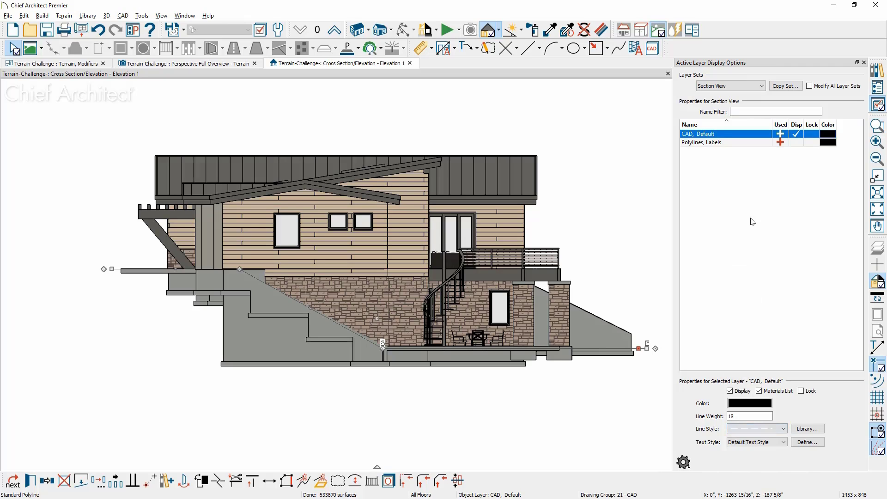
click(607, 430)
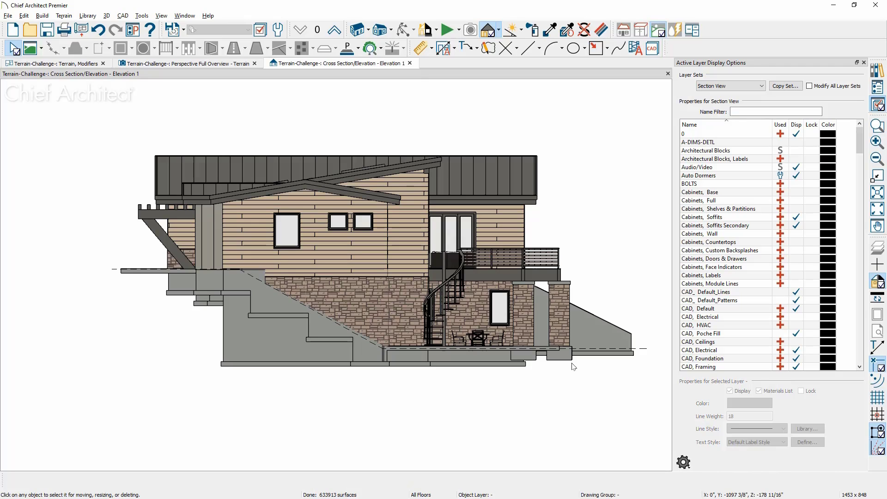
Add Auto Story Pole Dimensions to the elevation.
click(432, 48)
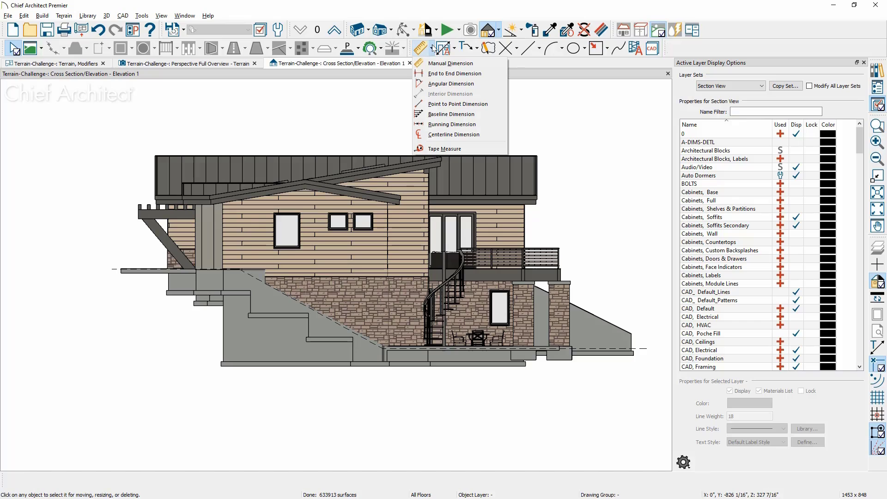
click(454, 49)
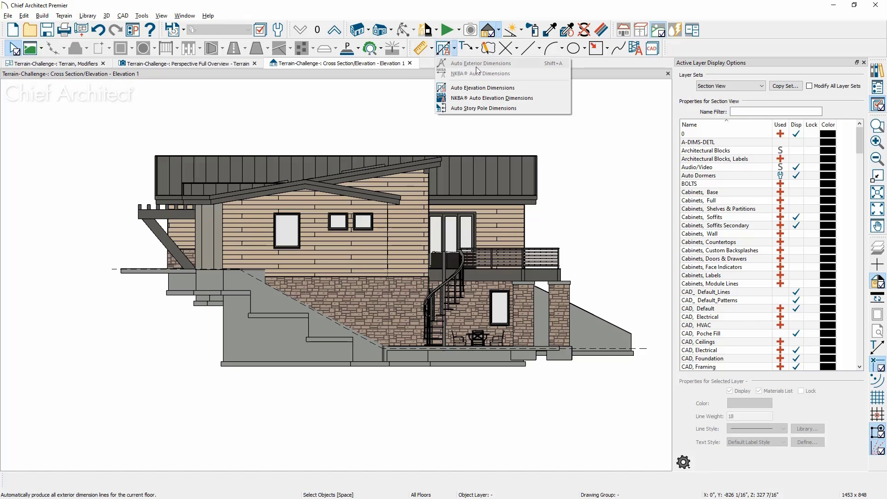
click(512, 109)
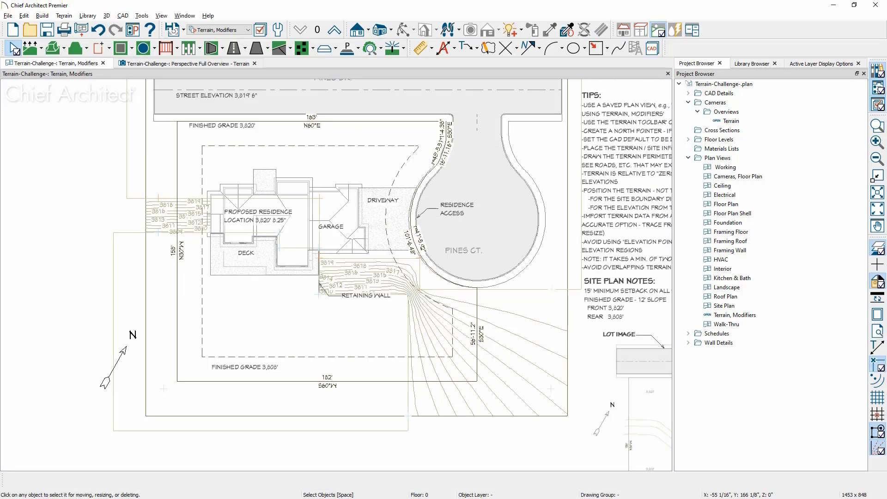
Open the saved Site Plan view and show its active layer display options.
click(249, 31)
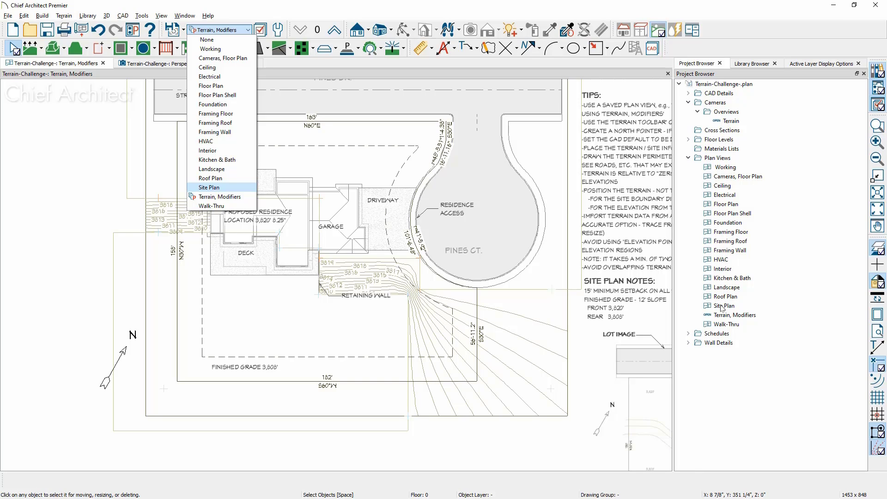
double_click(744, 306)
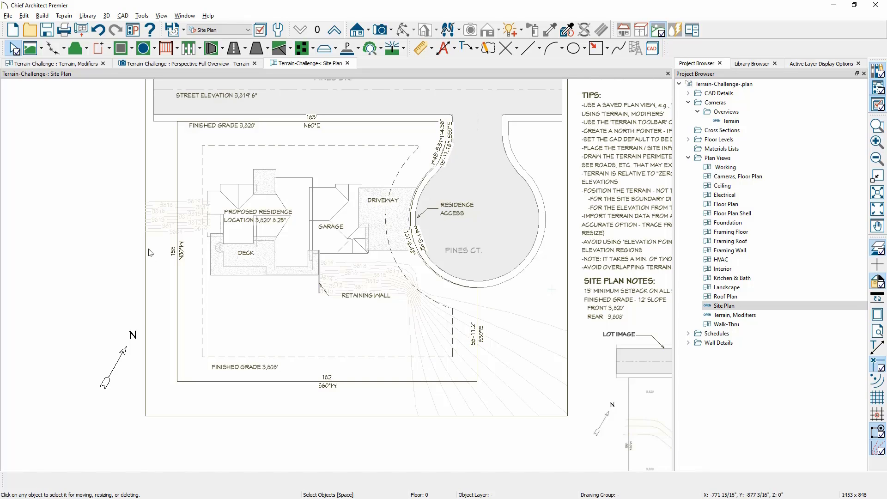
click(801, 65)
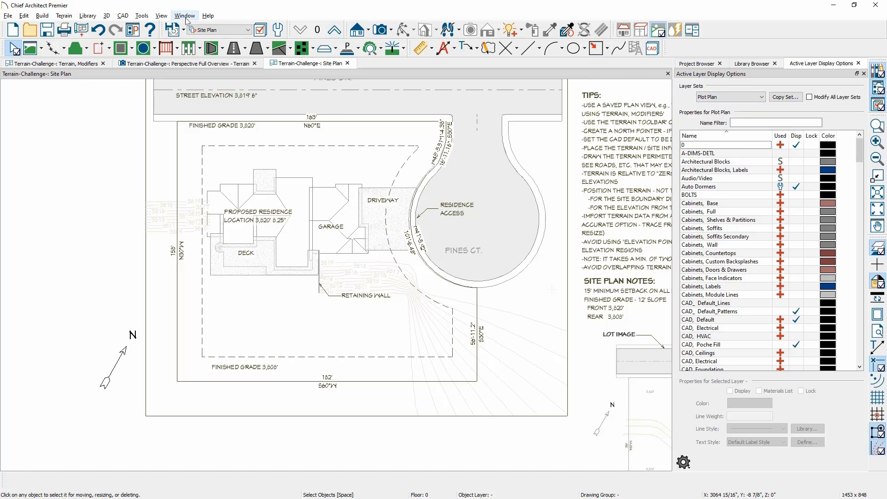
Tile the Site Plan and Terrain, Modifiers views side by side and compare their layer sets and terrain elevation data.
click(161, 16)
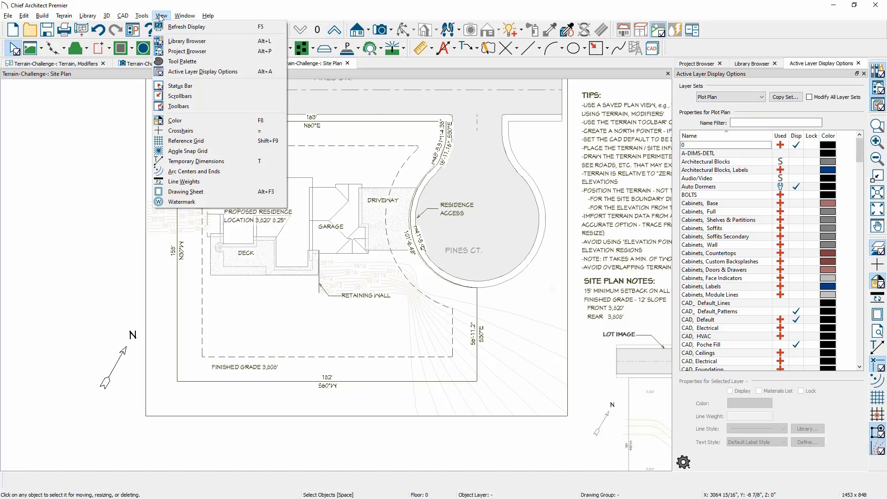
click(185, 16)
click(237, 123)
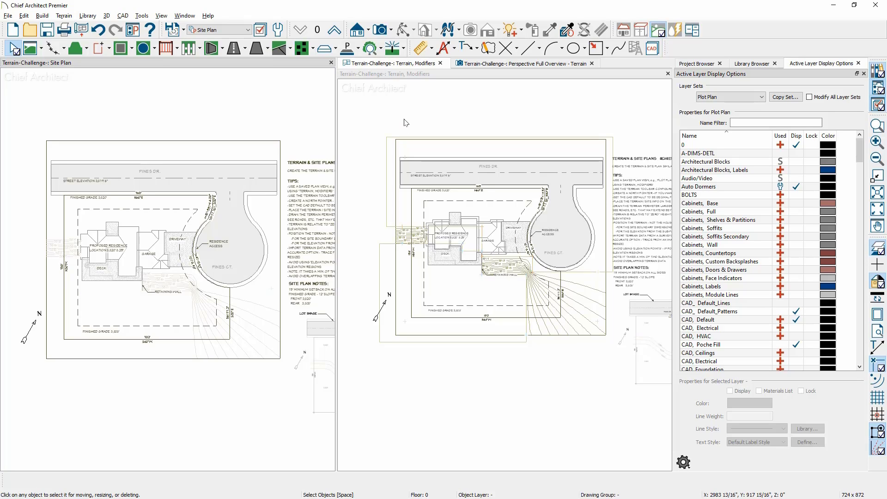
click(389, 165)
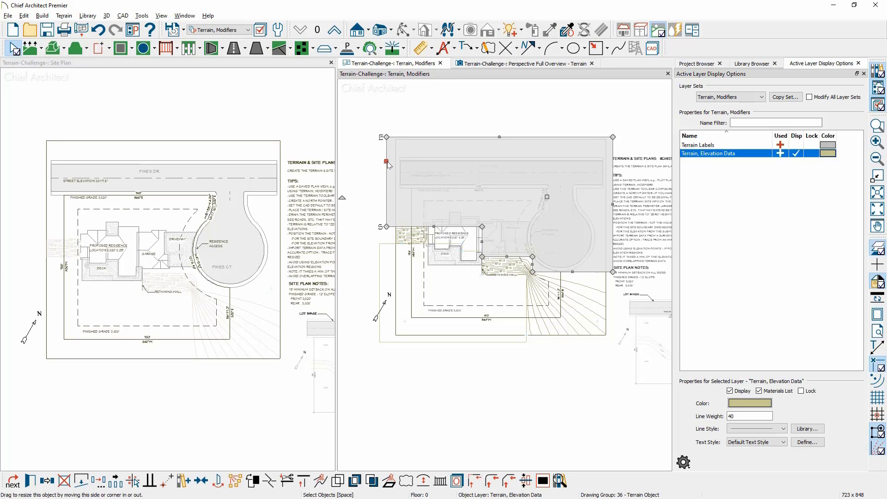
click(287, 139)
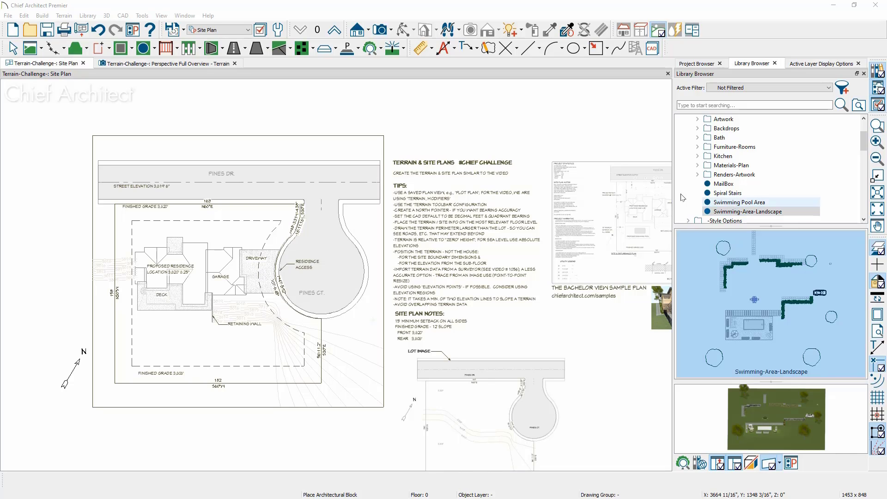
Switch to the Landscape plan view and place the Swimming-Area-Landscape block on the rear of the lot in its original orientation.
click(246, 30)
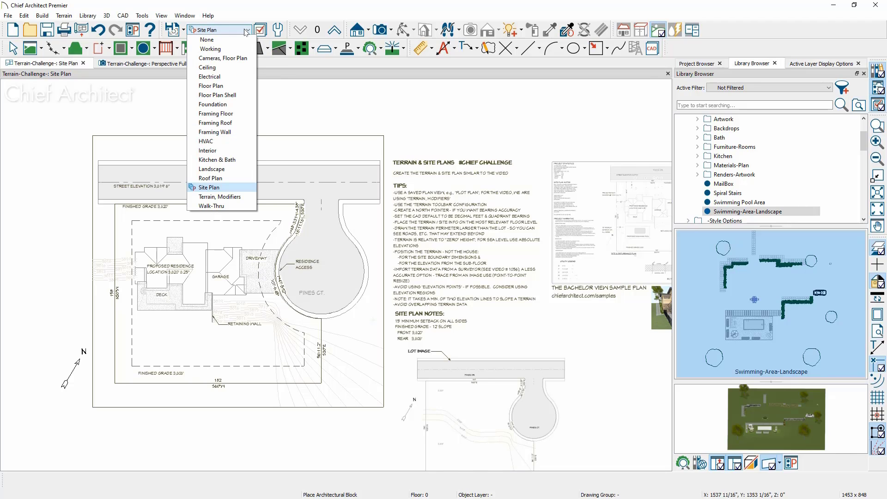
click(231, 170)
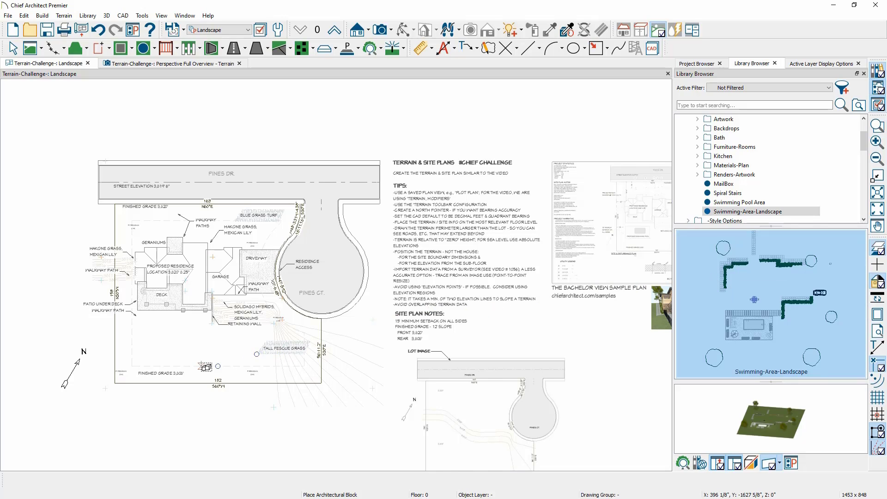
click(202, 366)
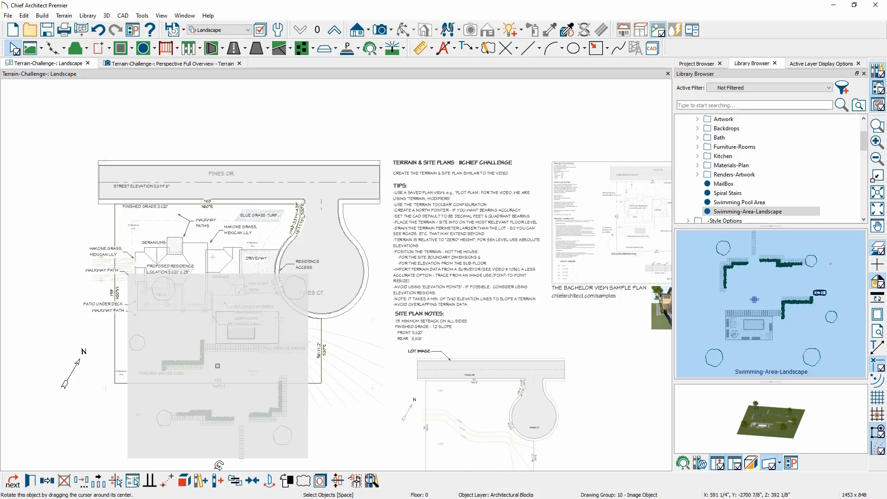
drag(218, 366, 212, 293)
key(ctrl+z)
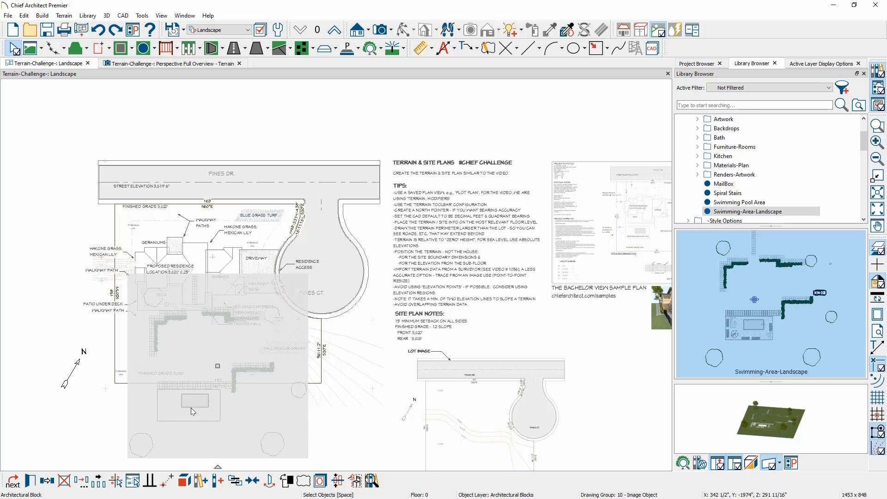
Move the landscape block point to point from its hedge corner to the house's front corner, and check the pool area in the 3D perspective.
click(167, 481)
click(184, 371)
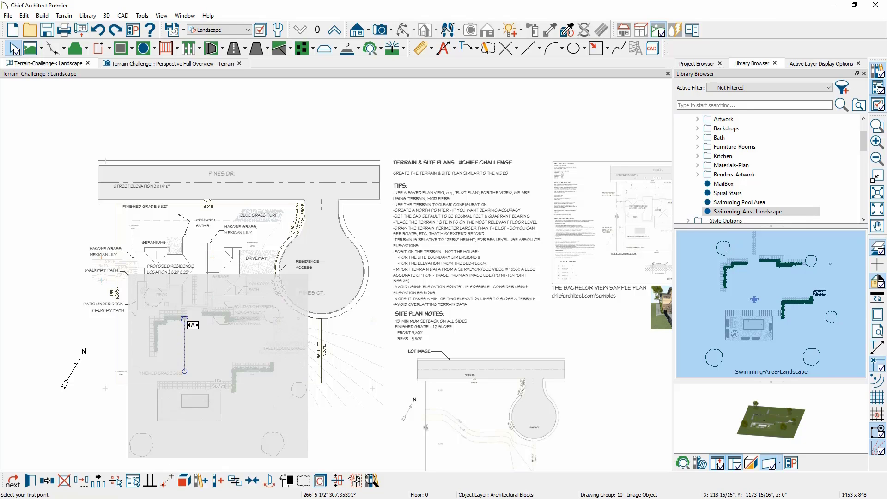
click(184, 320)
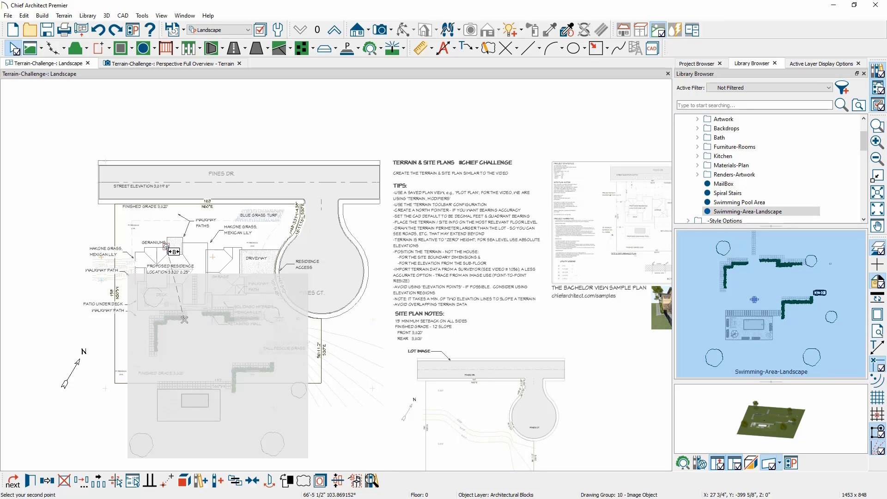
click(165, 246)
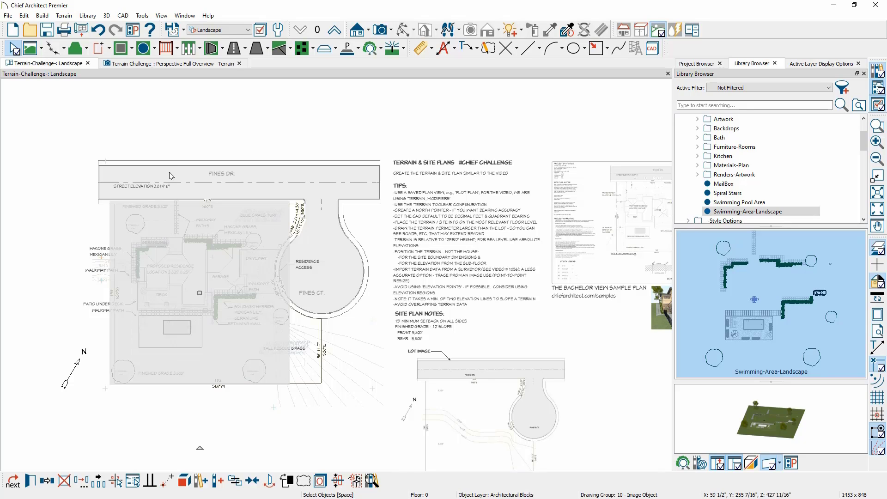
click(182, 66)
middle_drag(298, 355, 624, 353)
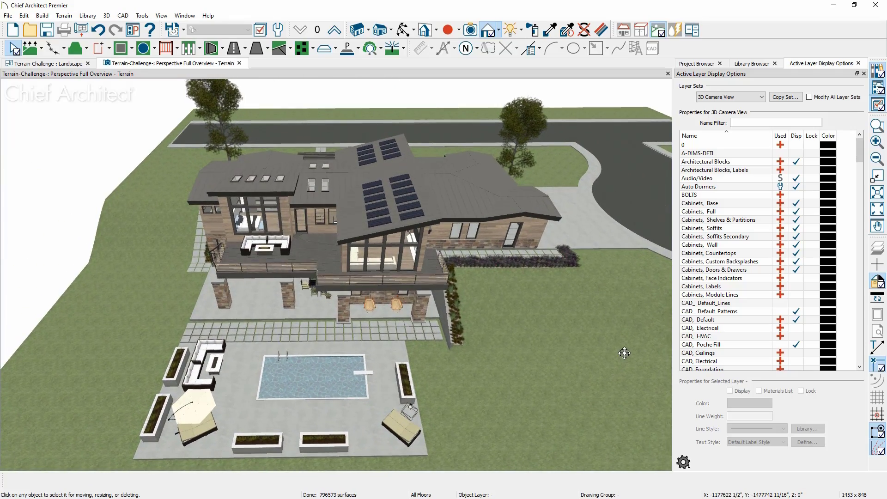
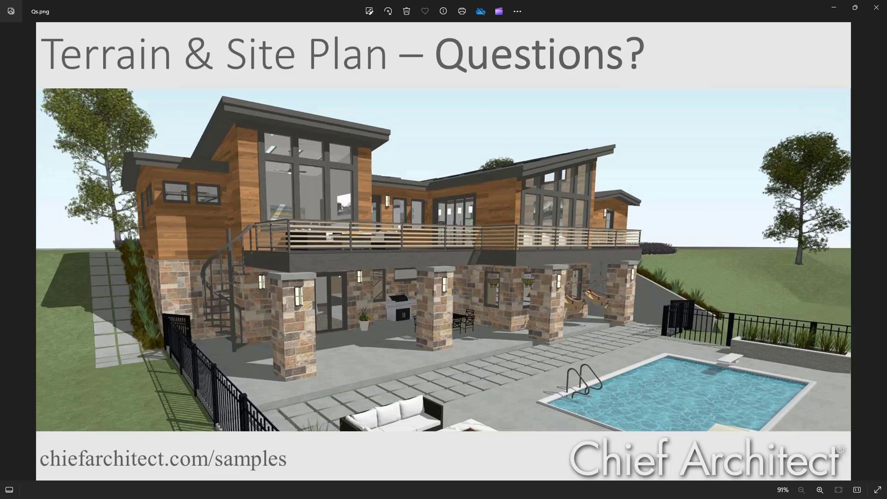
Switch to the Plat-Rotation Example plan and examine the plat image and the survey drawings around it.
key(alt+Tab)
middle_drag(461, 310, 460, 150)
scroll(511, 246, up, 3)
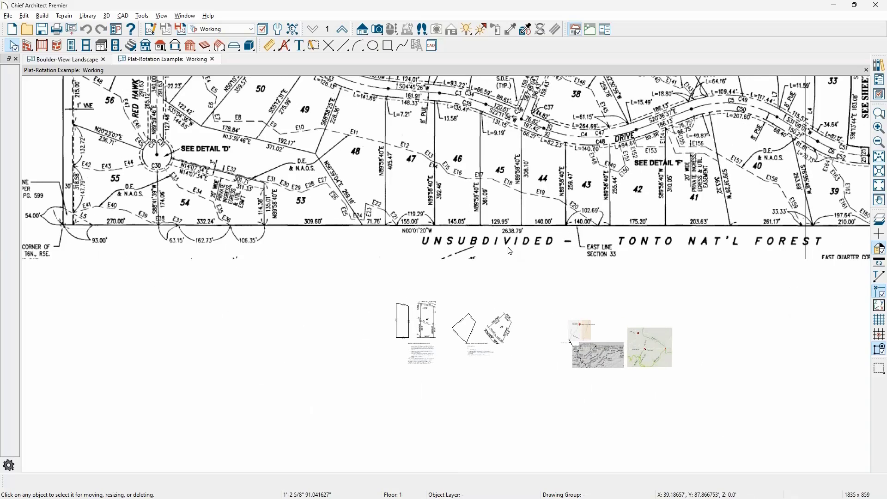
scroll(510, 251, down, 5)
middle_drag(510, 251, 171, 354)
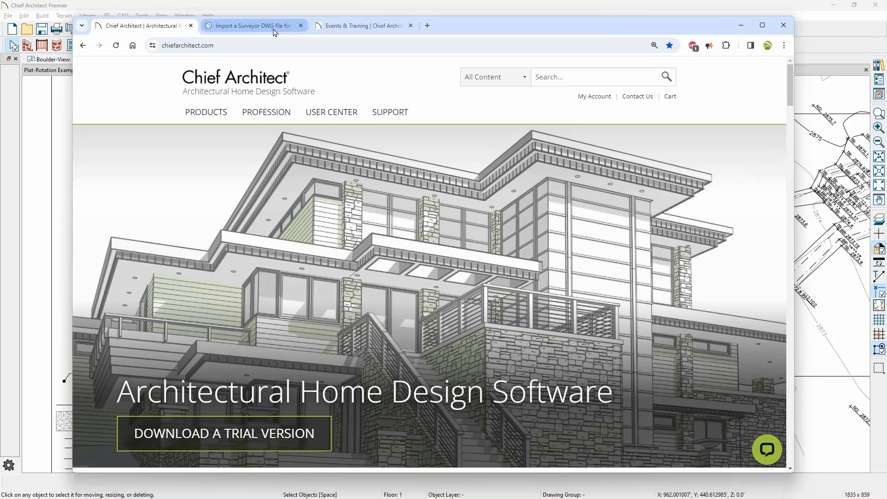
In the browser, show the Import a Surveyor DWG file video page maximized and view its title and description.
key(ctrl+Tab)
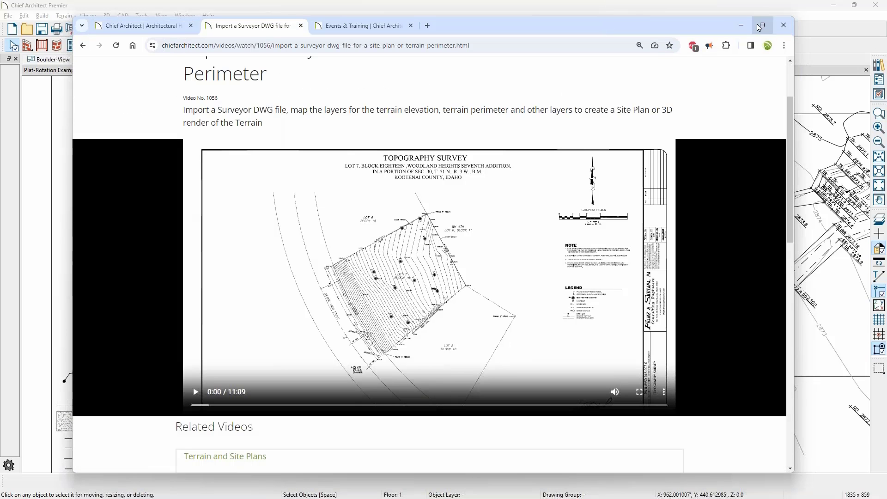
click(760, 26)
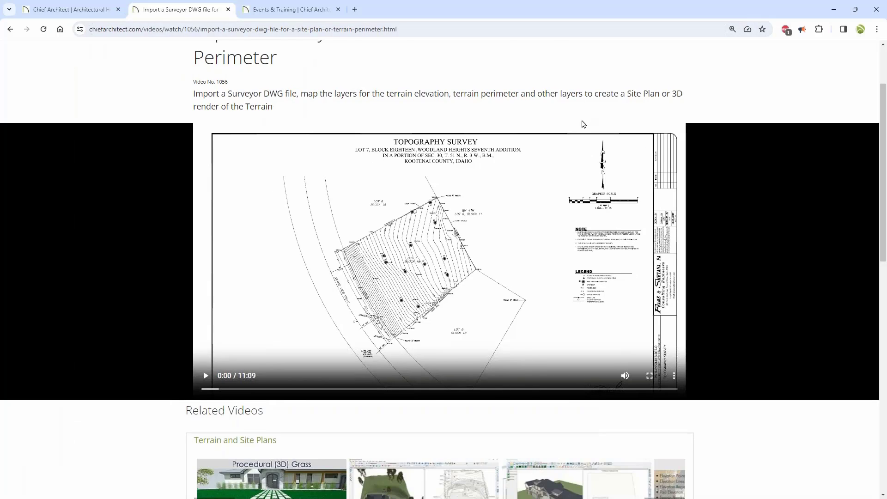
scroll(583, 125, up, 2)
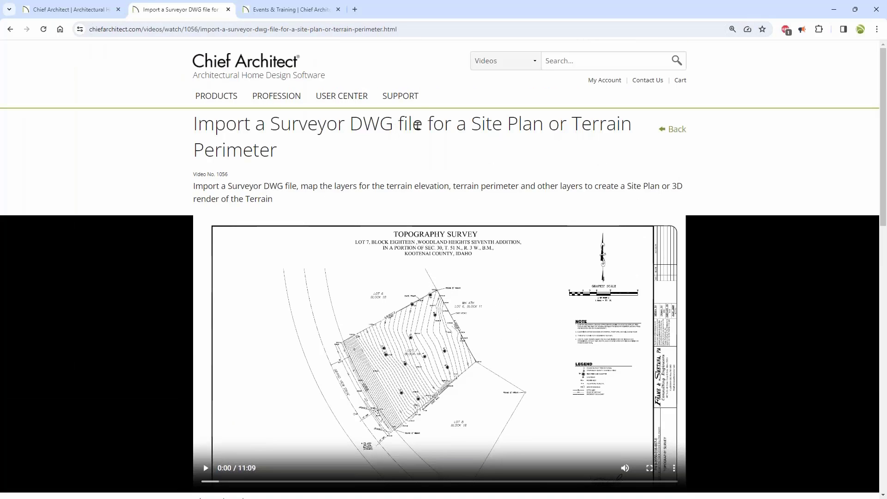
Highlight the Surveyor DWG wording in the video page's title, and minimize the browser.
drag(420, 125, 354, 133)
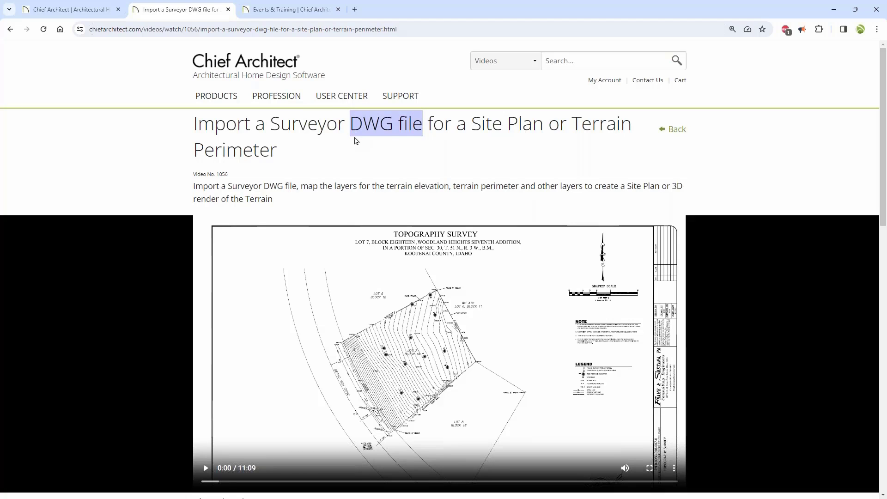
drag(280, 124, 392, 129)
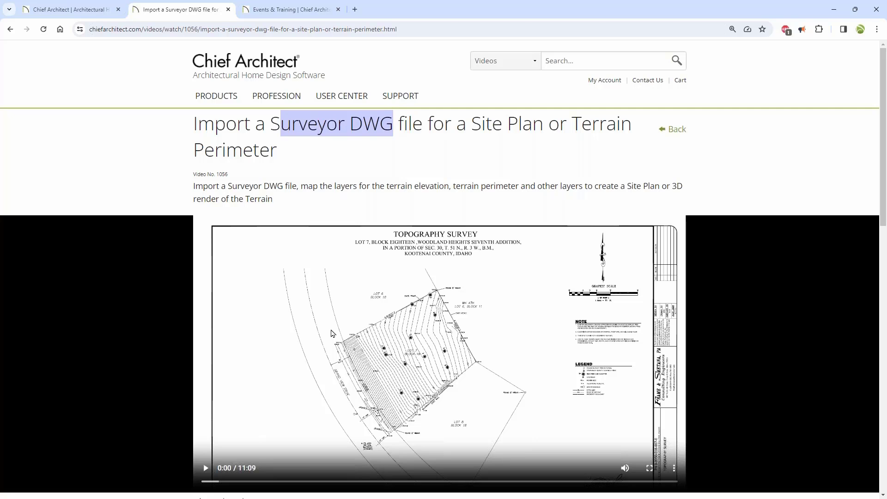
click(837, 9)
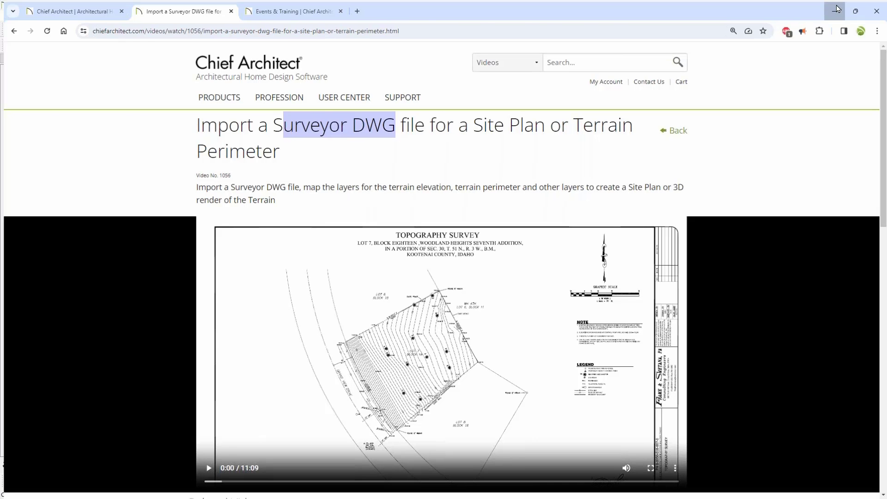
Examine the contours and boundaries of the land title survey in the plan, and switch to the Terrain & Site Plan Questions image.
scroll(657, 176, down, 5)
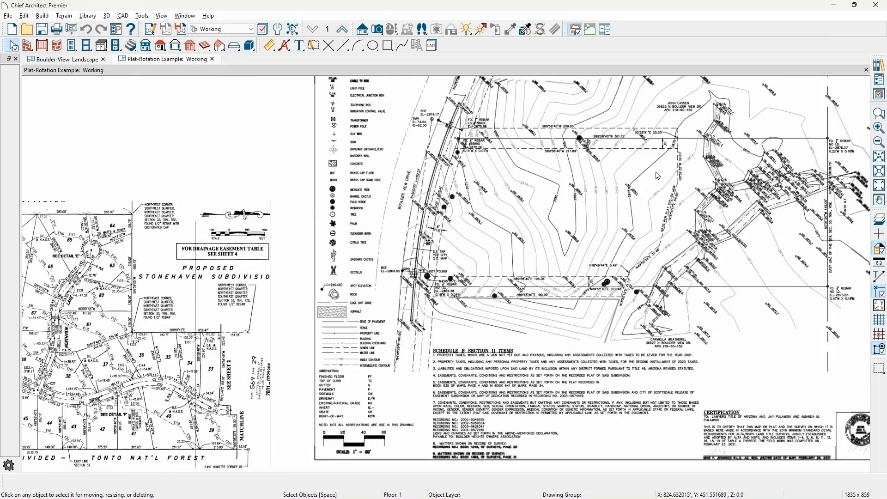
middle_drag(644, 166, 419, 225)
scroll(419, 226, up, 2)
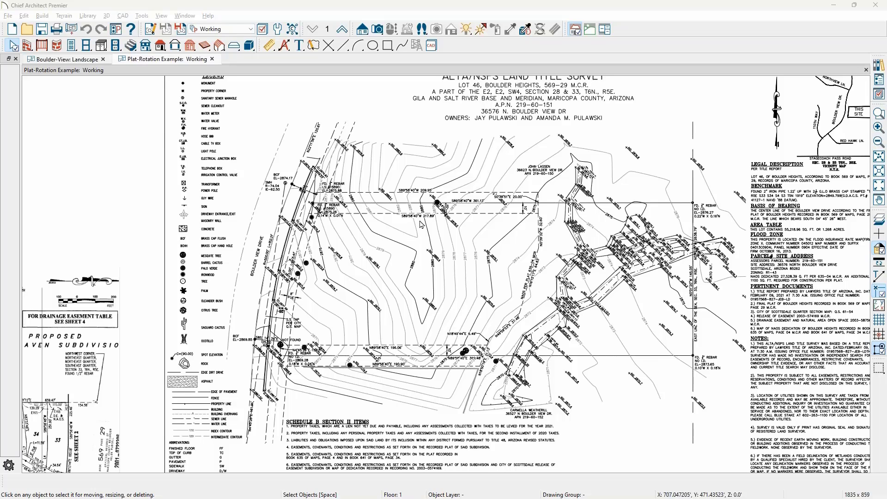
key(alt+Tab)
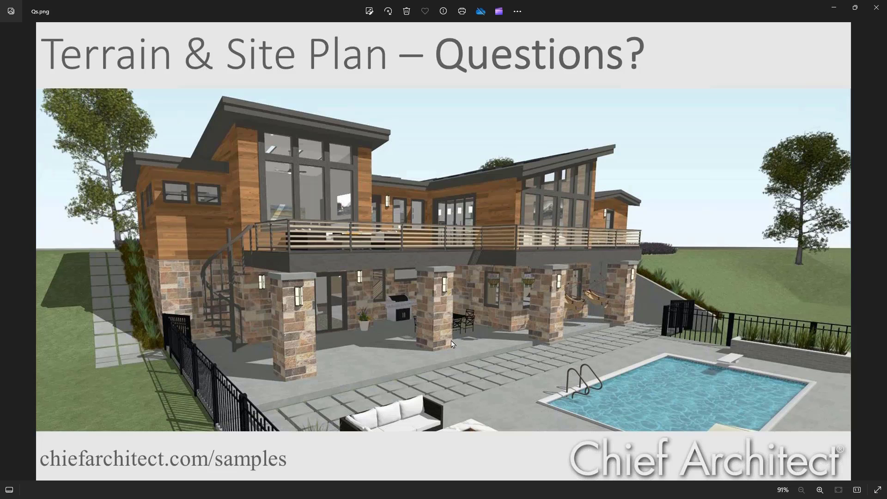
Return to Chief Architect and examine the bearing labels on the drawn Lot 46 outline beside its plat excerpt.
key(alt+Tab)
scroll(524, 344, down, 3)
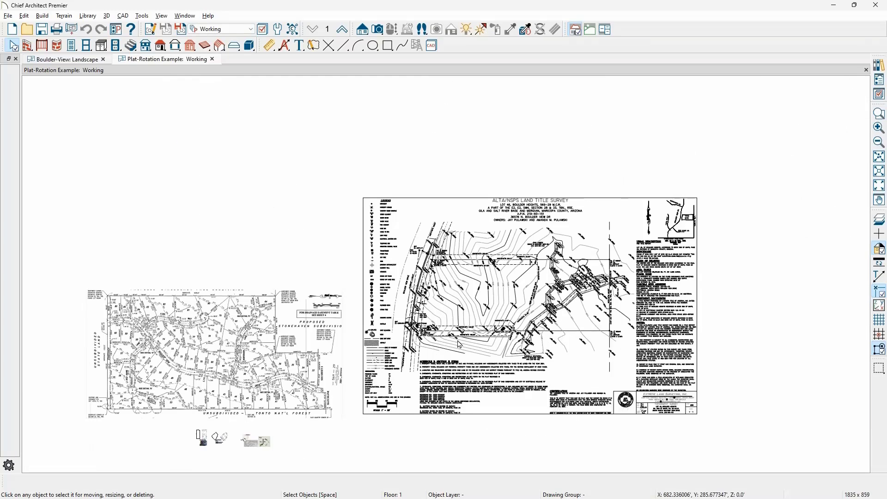
scroll(262, 292, up, 8)
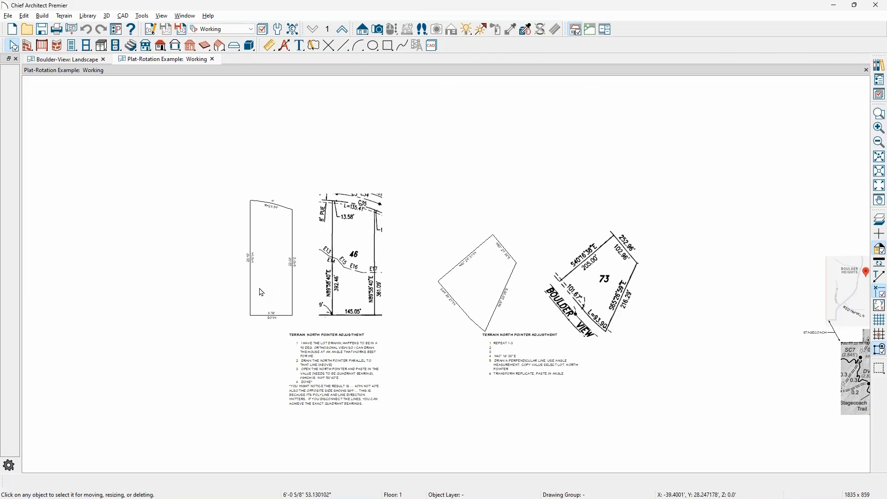
scroll(261, 292, up, 6)
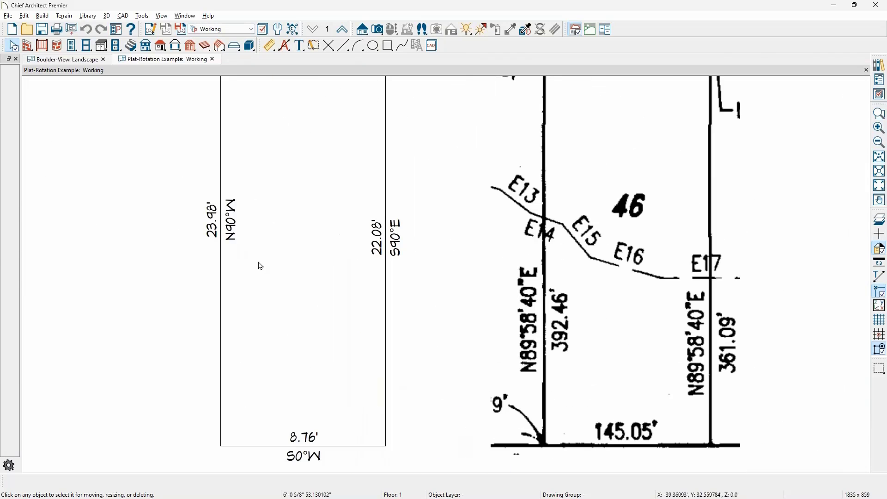
scroll(260, 266, up, 4)
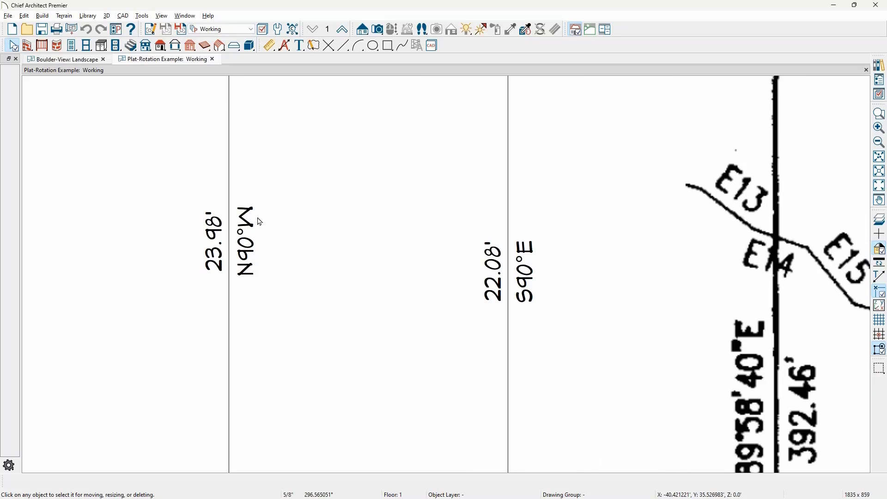
scroll(260, 221, down, 1)
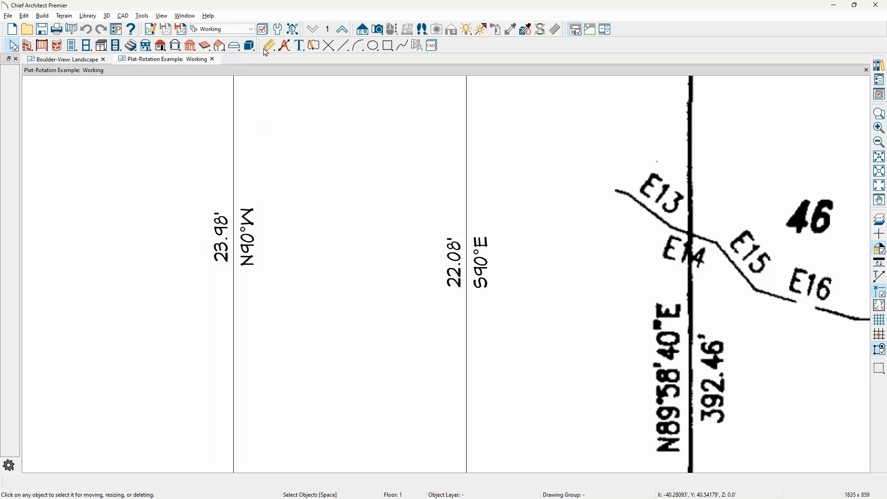
Review the line angle display options in the General CAD defaults, and leave the dialogs without making changes.
click(278, 35)
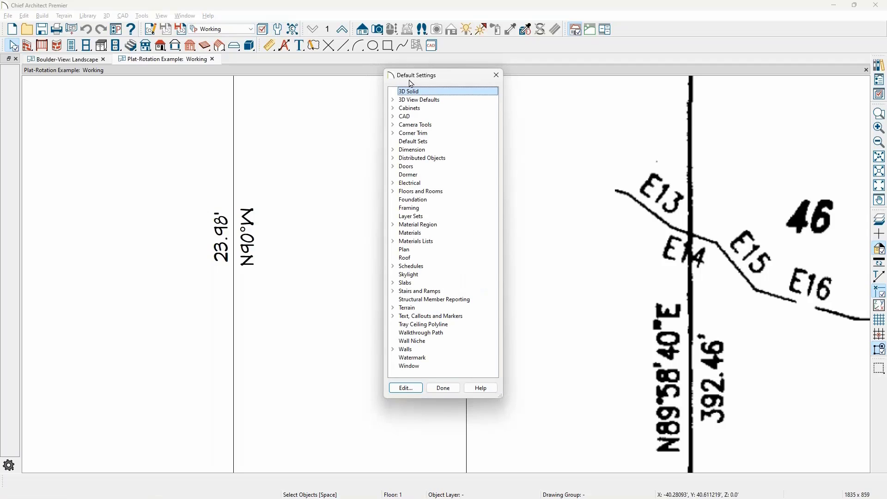
drag(404, 78, 44, 65)
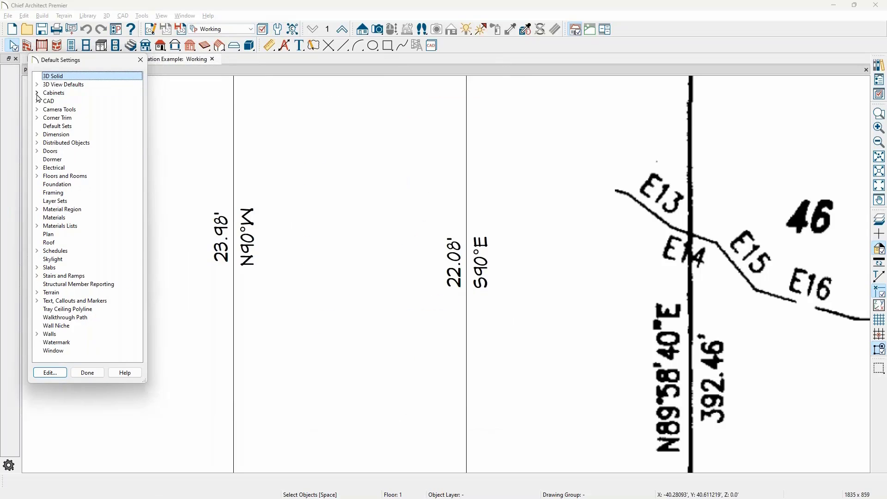
click(37, 101)
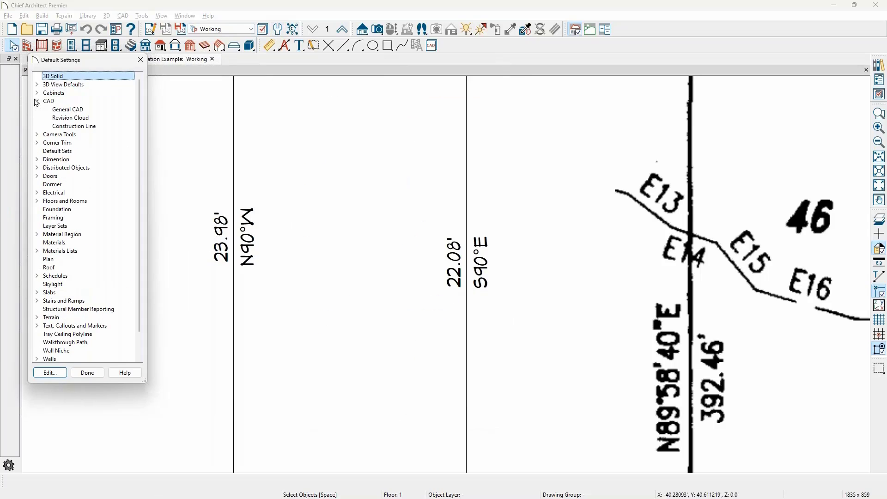
double_click(102, 110)
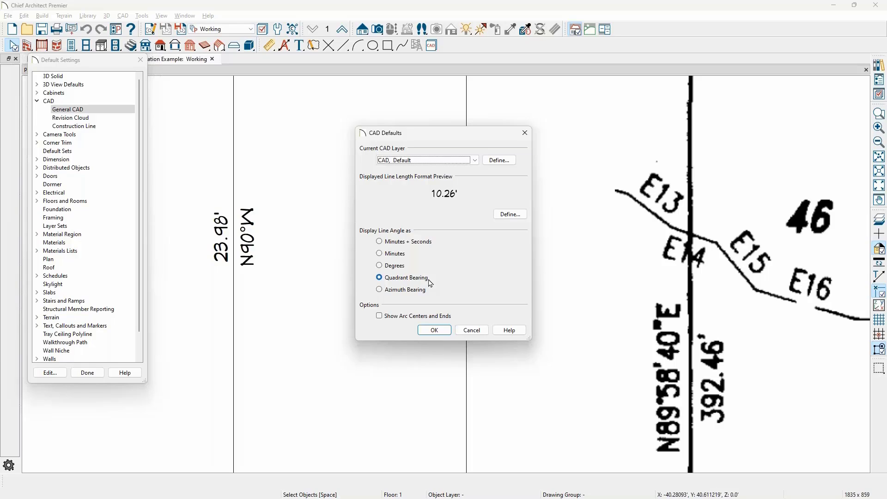
click(472, 331)
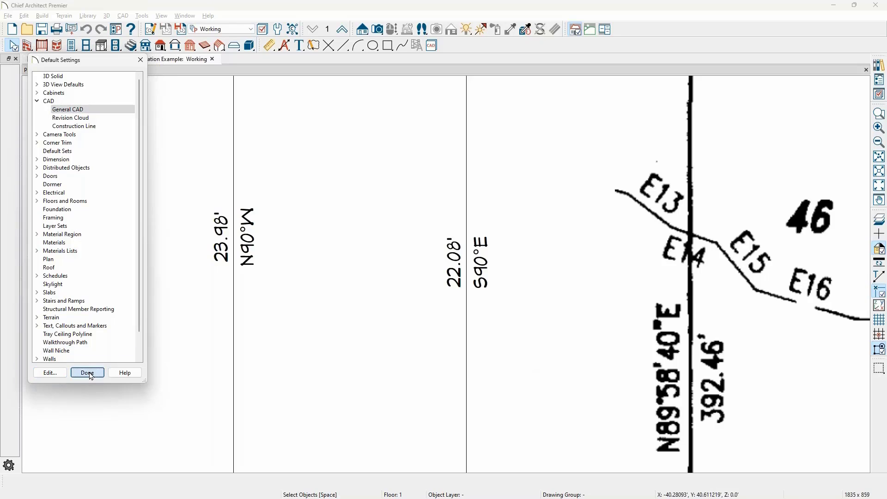
click(89, 373)
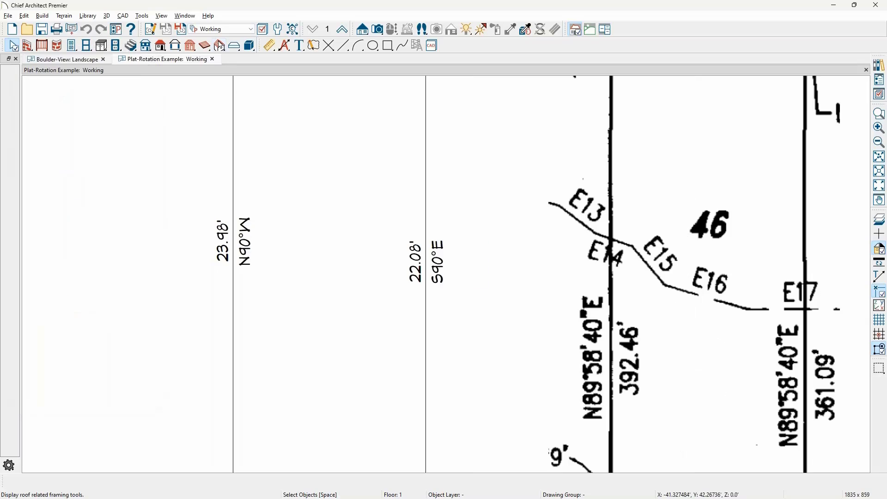
Draw a north pointer at 45° beside the drawn Lot 46 outline and rotate it to point about 30° below horizontal toward the lot.
click(123, 18)
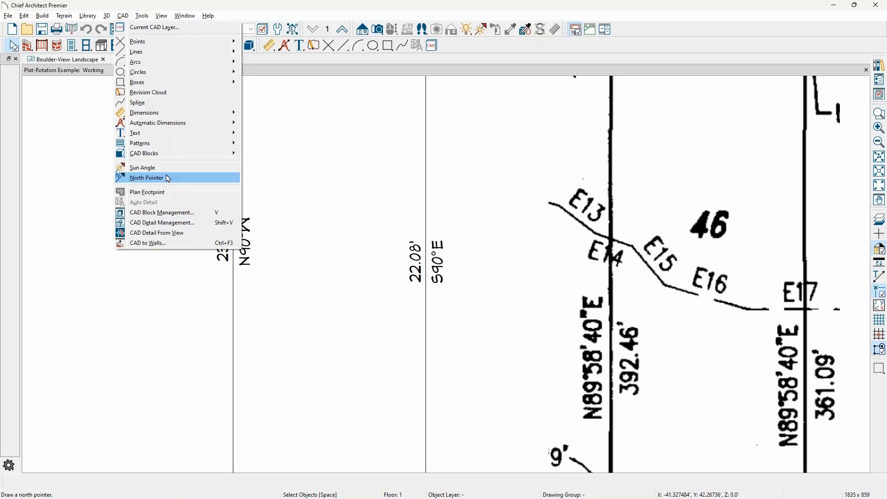
click(168, 178)
drag(84, 288, 164, 195)
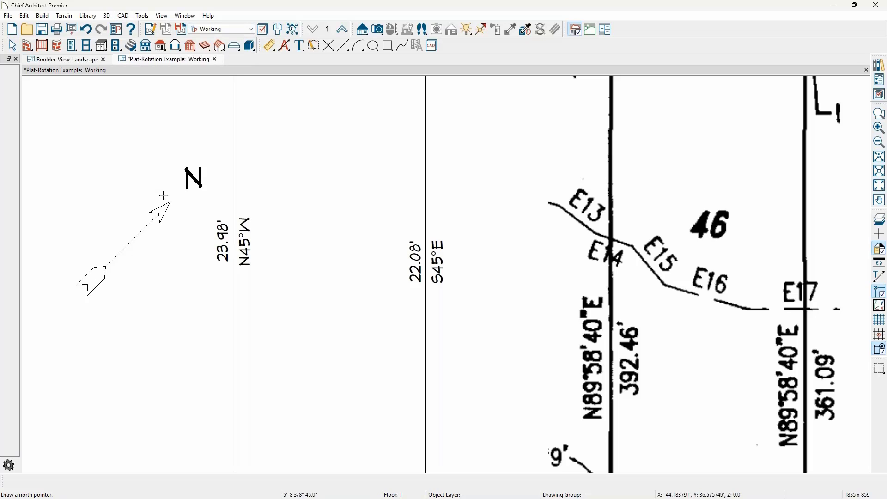
click(193, 190)
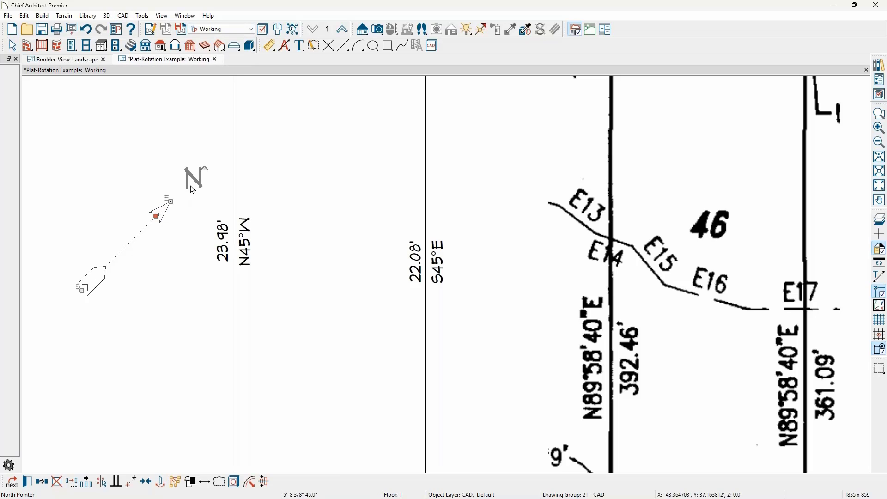
drag(205, 169, 183, 275)
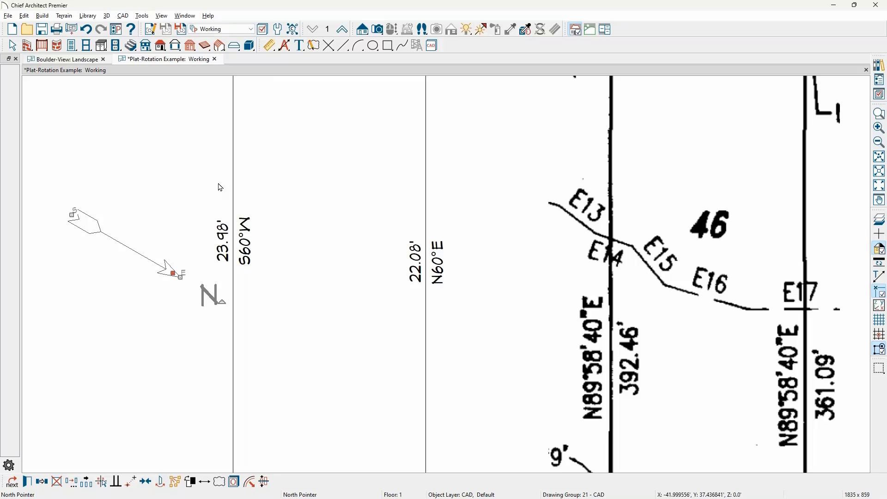
Locate Lot 46 on the full subdivision plat and compare its boundary bearings with the plat excerpt and the drawn lot outline.
scroll(221, 187, down, 1)
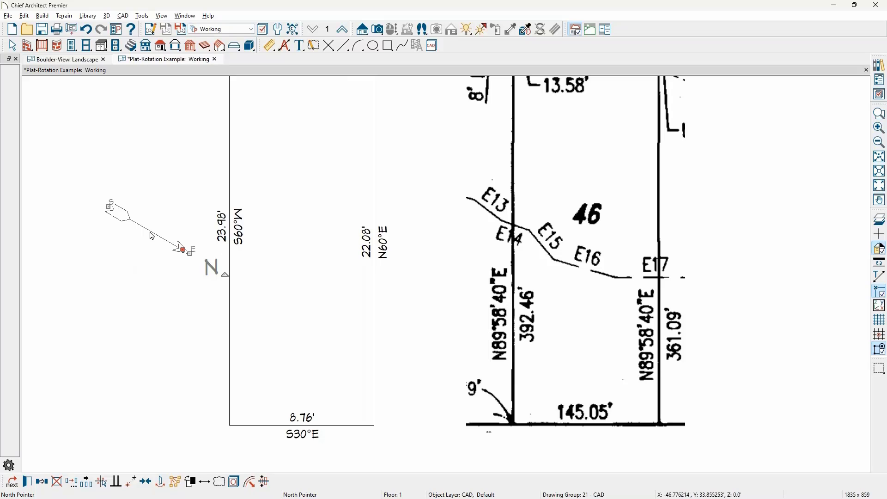
scroll(455, 340, down, 1)
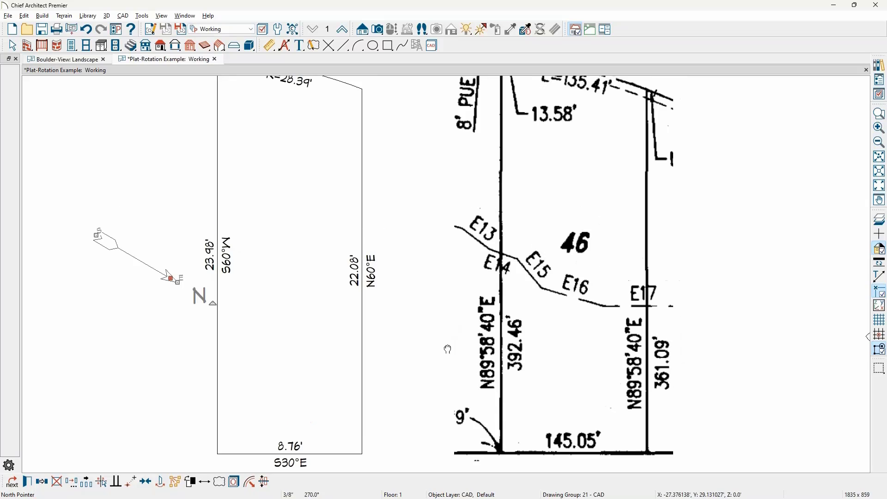
scroll(485, 323, down, 4)
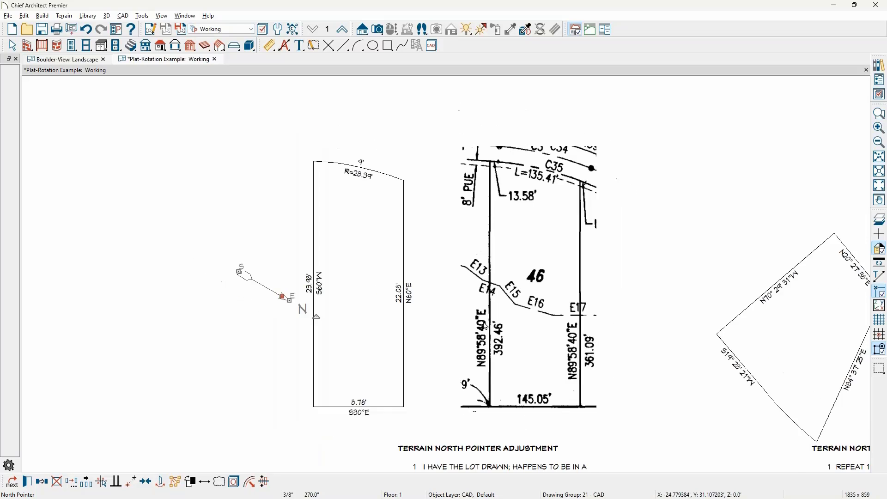
middle_drag(469, 371, 469, 382)
middle_drag(525, 130, 477, 318)
middle_drag(488, 196, 438, 354)
scroll(440, 343, down, 4)
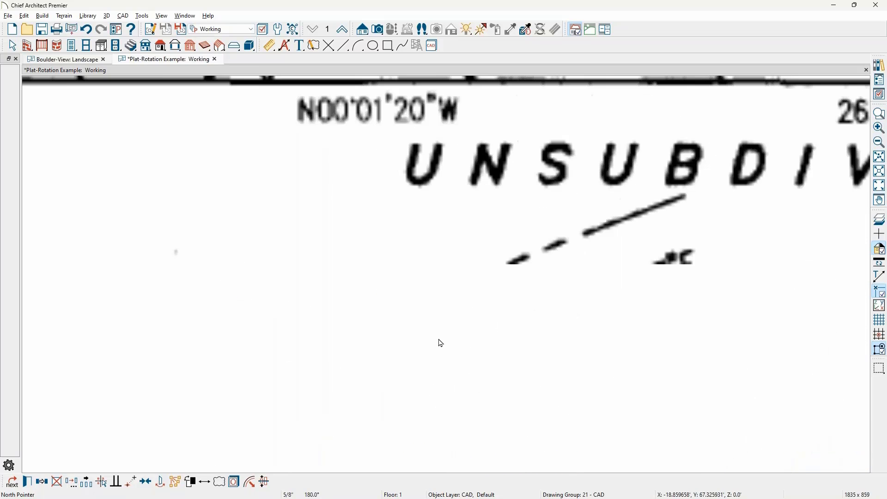
scroll(447, 310, down, 2)
middle_drag(447, 308, 446, 436)
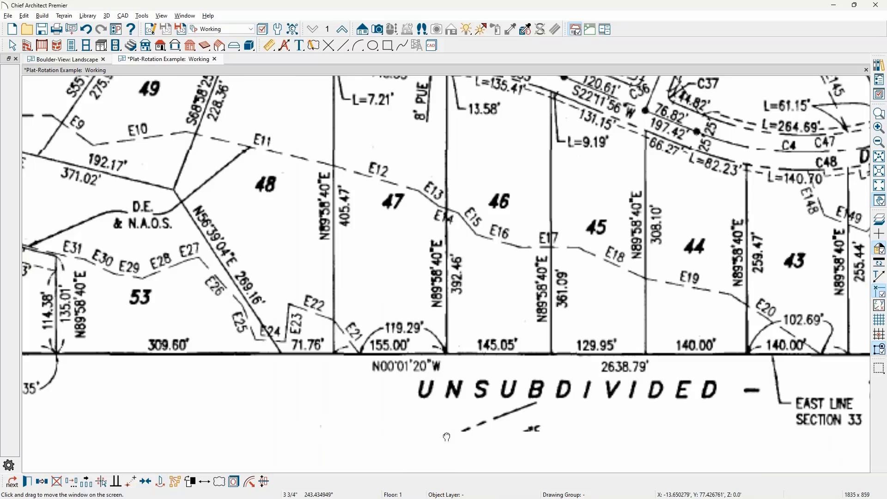
scroll(447, 428, down, 2)
scroll(452, 384, down, 2)
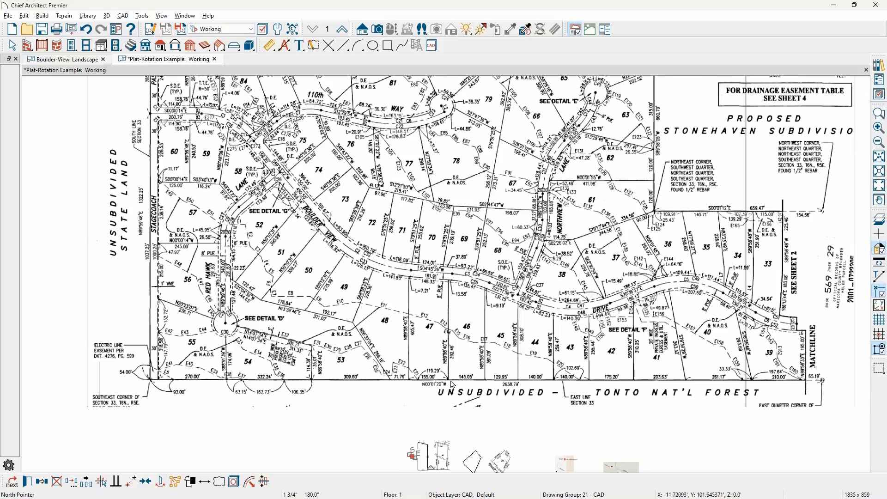
middle_drag(452, 384, 450, 378)
scroll(449, 377, up, 2)
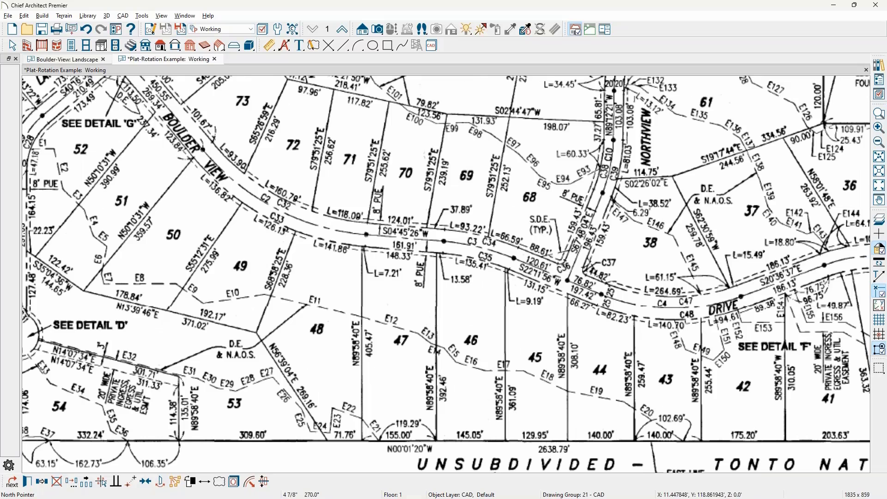
middle_drag(494, 385, 486, 254)
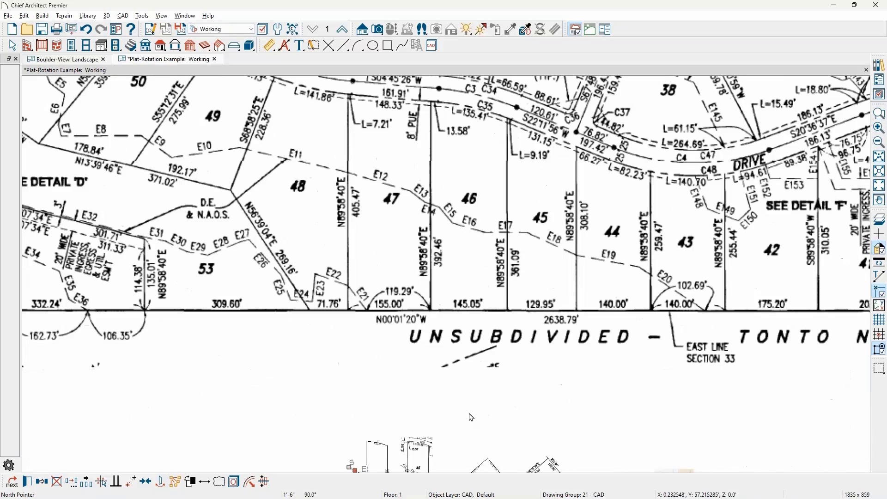
mouse_move(470, 418)
middle_down()
mouse_move(494, 283)
mouse_move(481, 171)
middle_up()
scroll(452, 221, up, 2)
scroll(448, 220, up, 4)
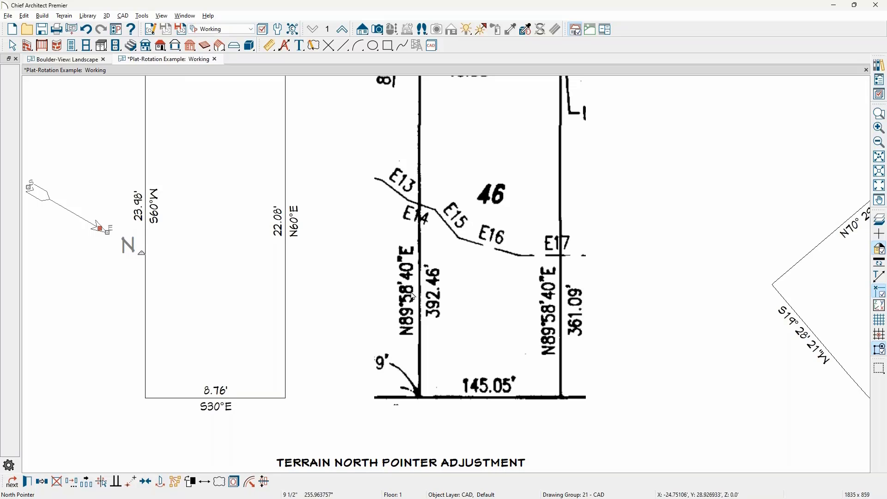
scroll(416, 269, down, 6)
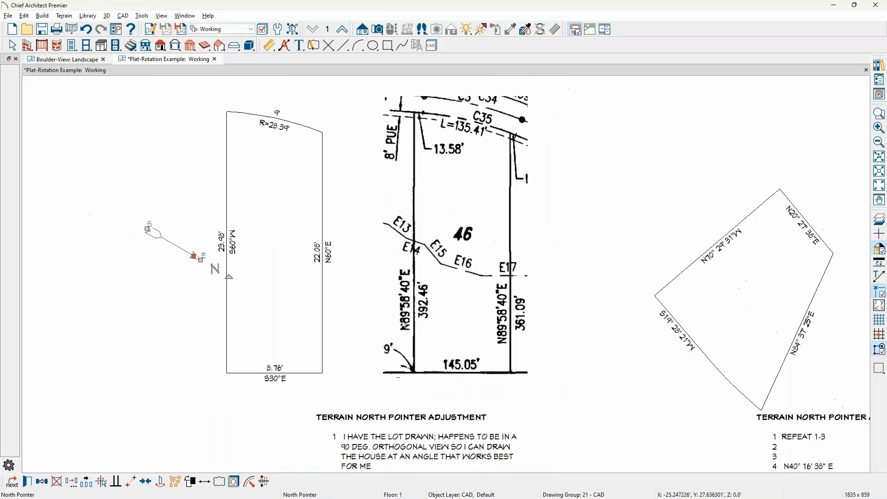
Return to the subdivision plat and examine its north arrow and scale above the drainage easement note.
middle_drag(525, 249, 437, 406)
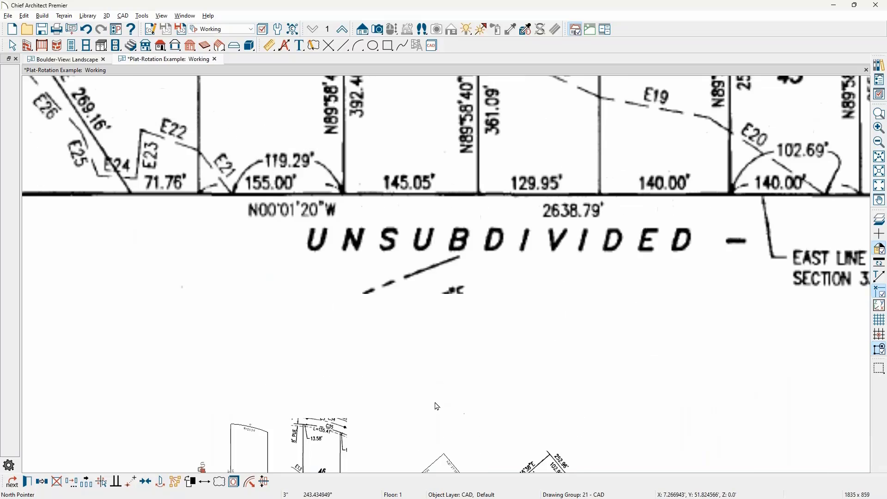
scroll(437, 406, down, 3)
middle_drag(580, 214, 432, 453)
scroll(641, 286, up, 1)
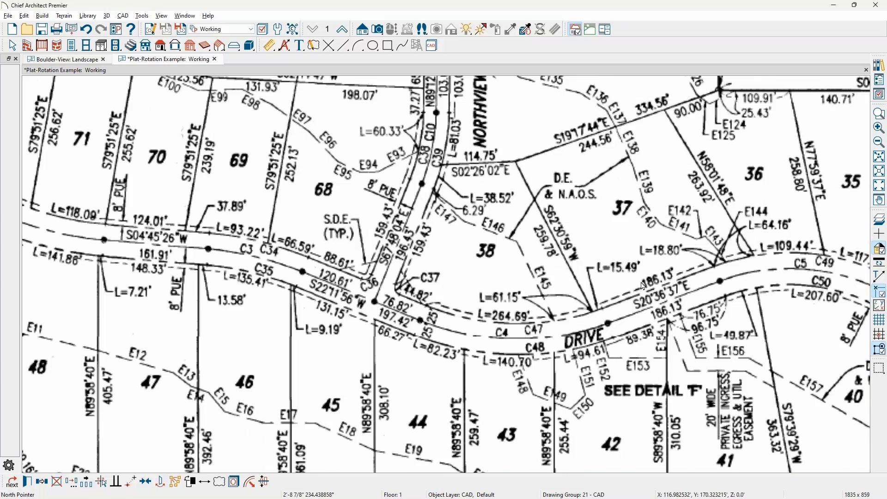
middle_drag(837, 115, 639, 280)
middle_drag(738, 177, 461, 463)
scroll(513, 370, up, 1)
scroll(546, 256, down, 2)
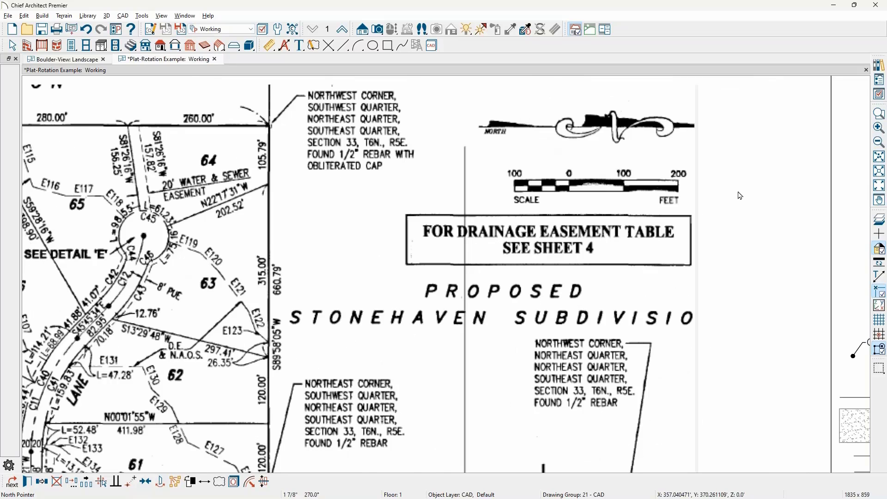
scroll(740, 195, down, 1)
scroll(740, 195, down, 1)
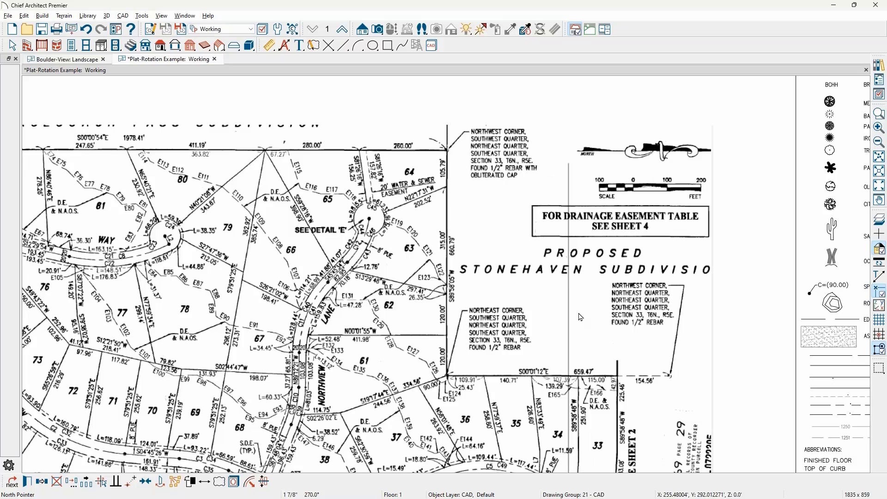
Return to the Lot 46 outline and rotate the north pointer to 90°, parallel to the lot's long sides.
middle_drag(579, 317, 700, 137)
middle_drag(369, 393, 559, 156)
scroll(465, 289, up, 3)
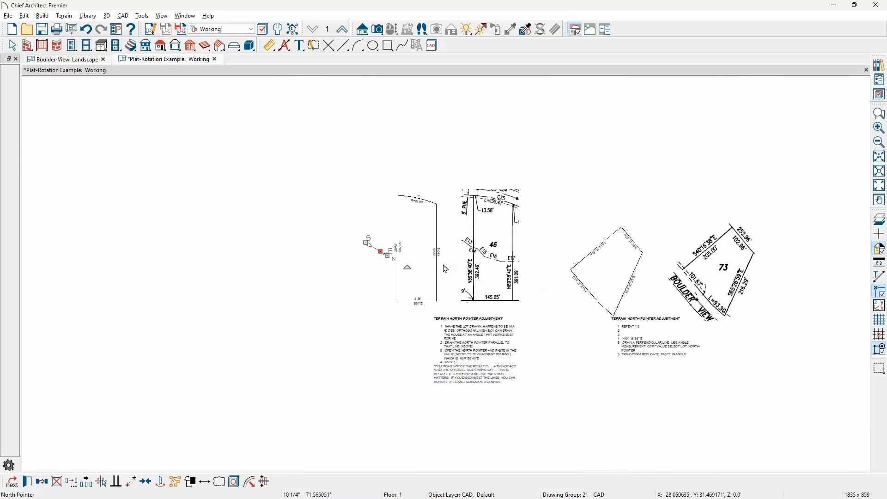
scroll(445, 269, up, 3)
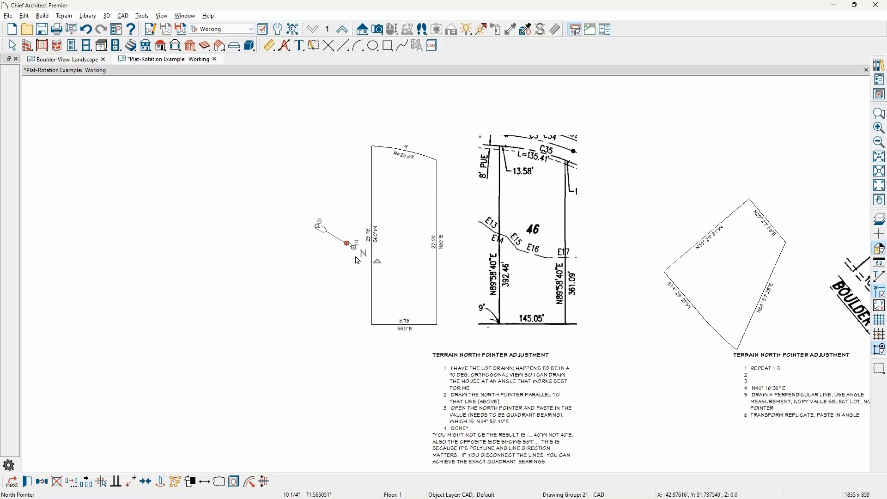
drag(350, 244, 313, 167)
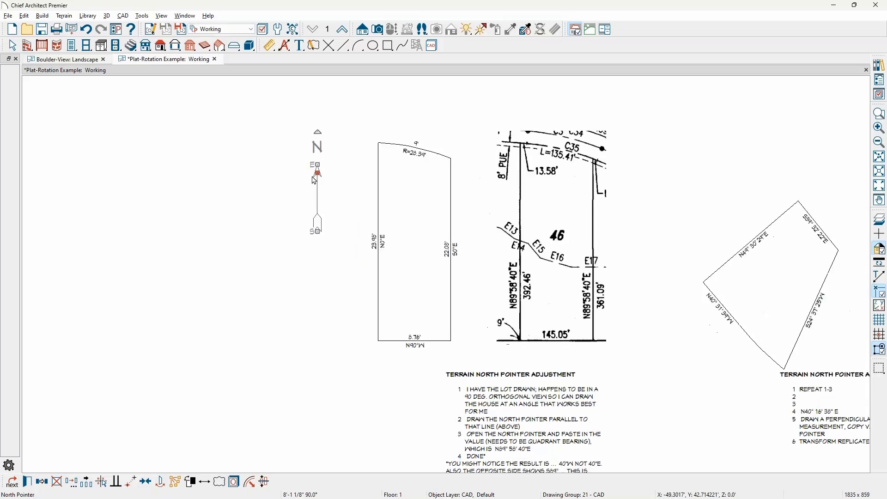
scroll(316, 180, up, 3)
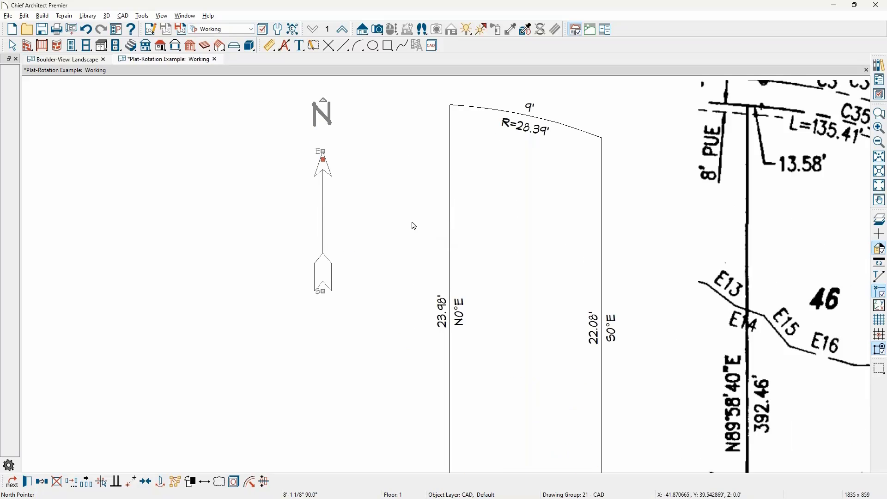
scroll(306, 193, down, 1)
scroll(303, 190, down, 3)
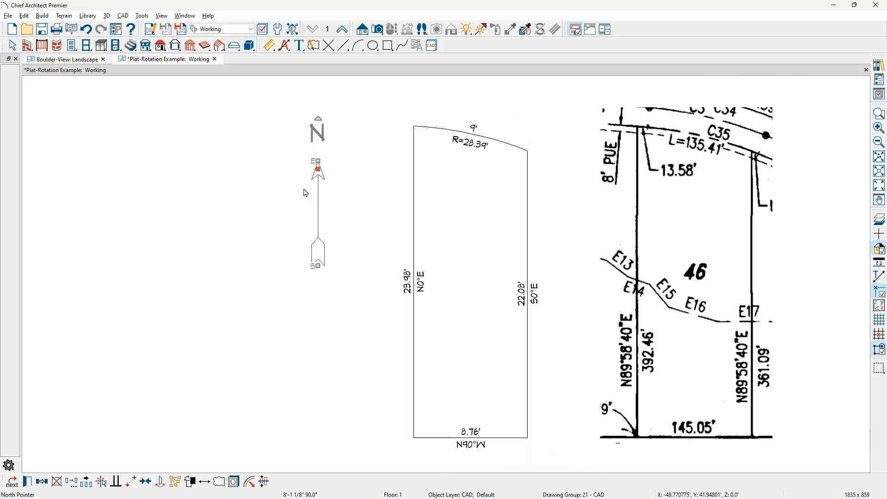
Copy the bearing N89° 58' 40"E from item 3 of the Terrain North Pointer Adjustment note beneath Lot 46.
middle_drag(383, 276, 363, 189)
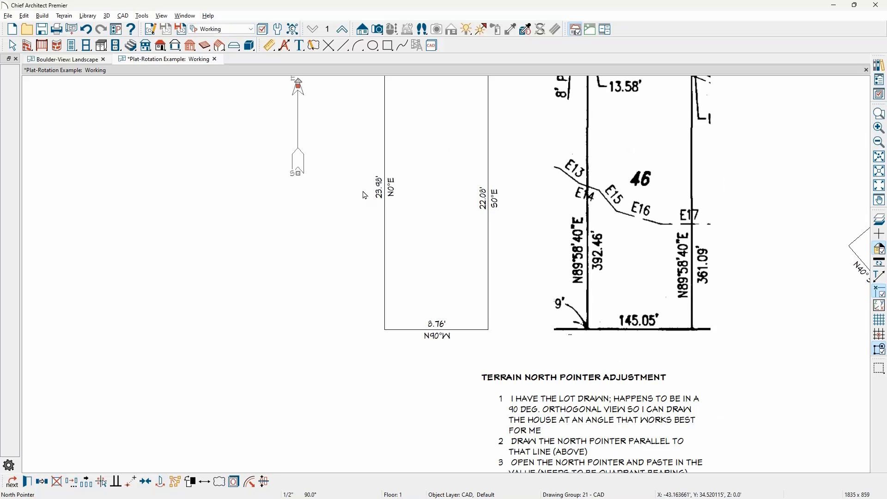
middle_drag(503, 348, 435, 233)
scroll(466, 293, up, 2)
scroll(538, 396, up, 2)
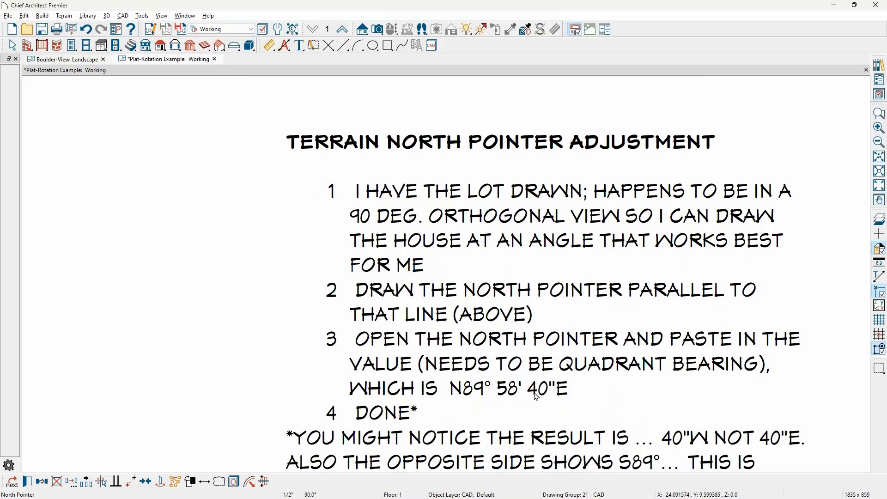
click(547, 340)
double_click(546, 340)
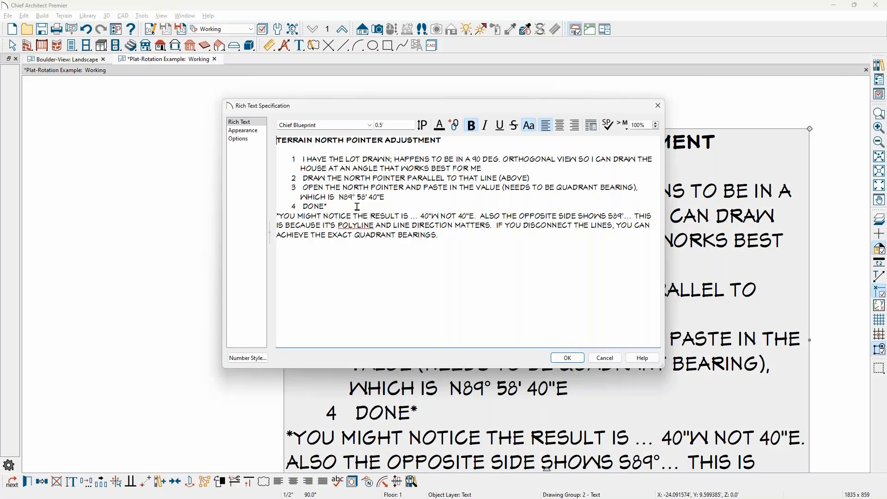
drag(338, 199, 386, 199)
key(ctrl+c)
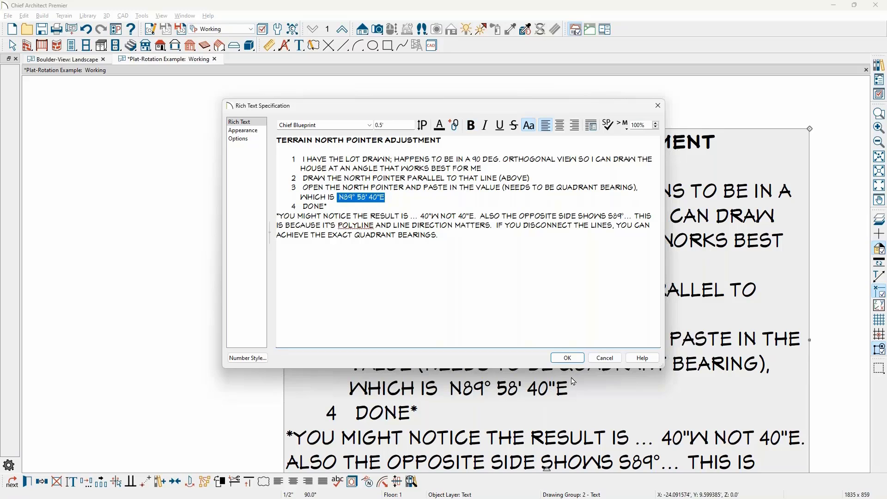
click(604, 357)
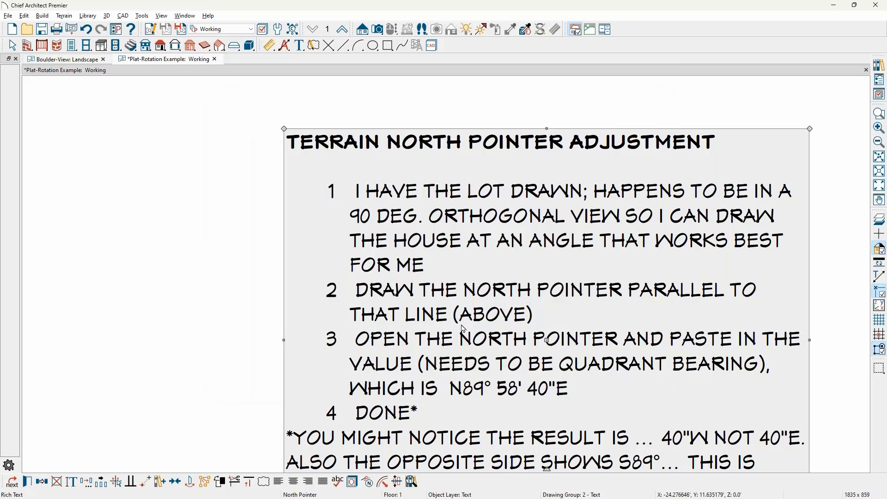
Open the north pointer's line specification and set the dialog angle style to Quadrant Bearing.
key(space)
scroll(462, 333, down, 3)
middle_drag(462, 332, 488, 440)
scroll(206, 182, up, 2)
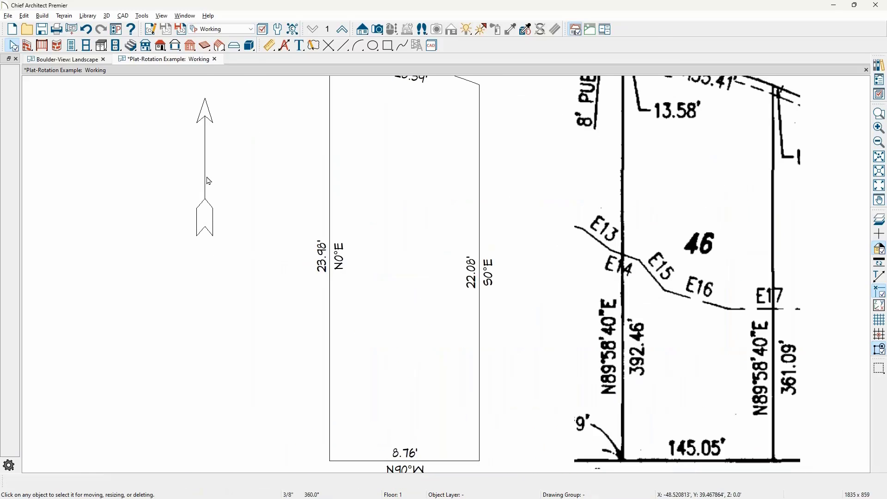
click(206, 182)
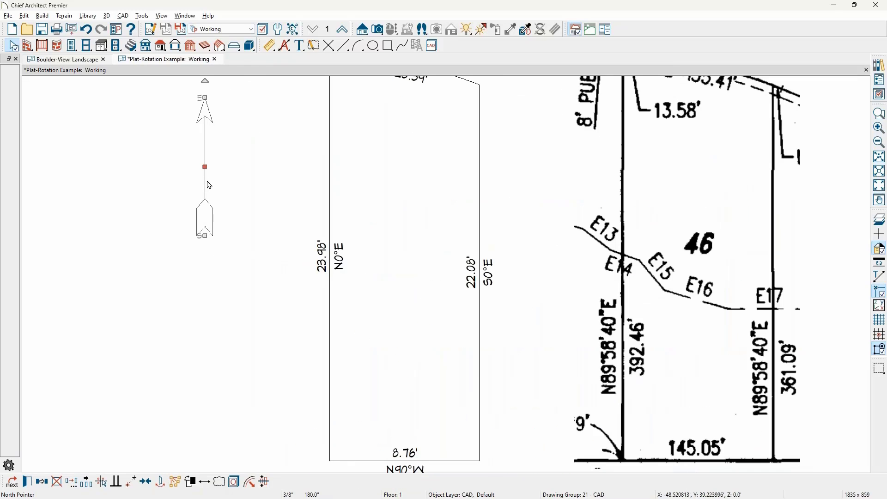
double_click(210, 187)
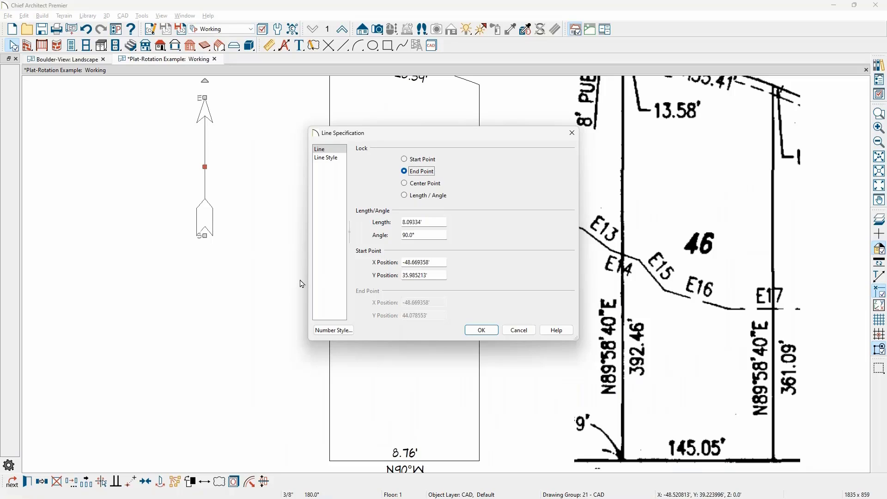
click(331, 330)
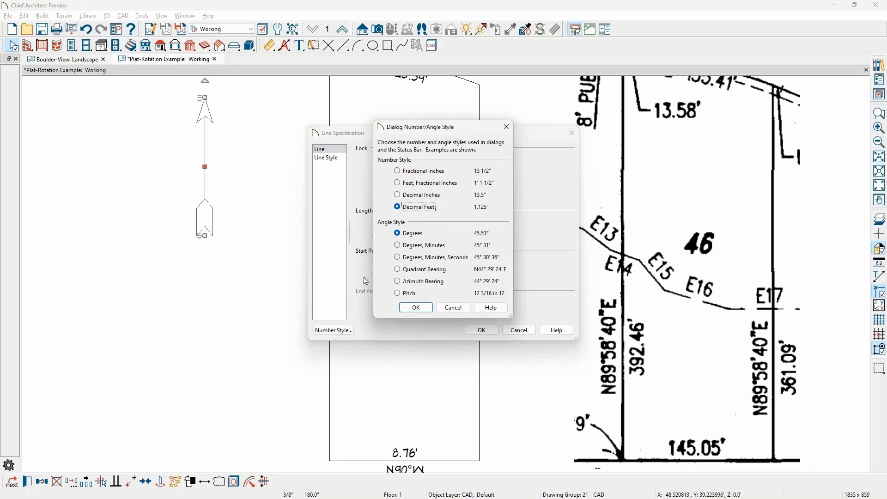
click(400, 271)
drag(429, 131, 592, 198)
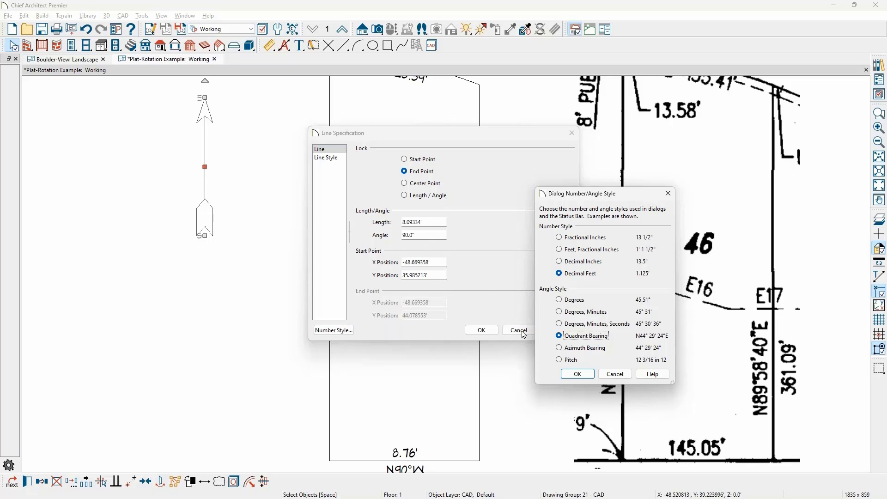
click(578, 374)
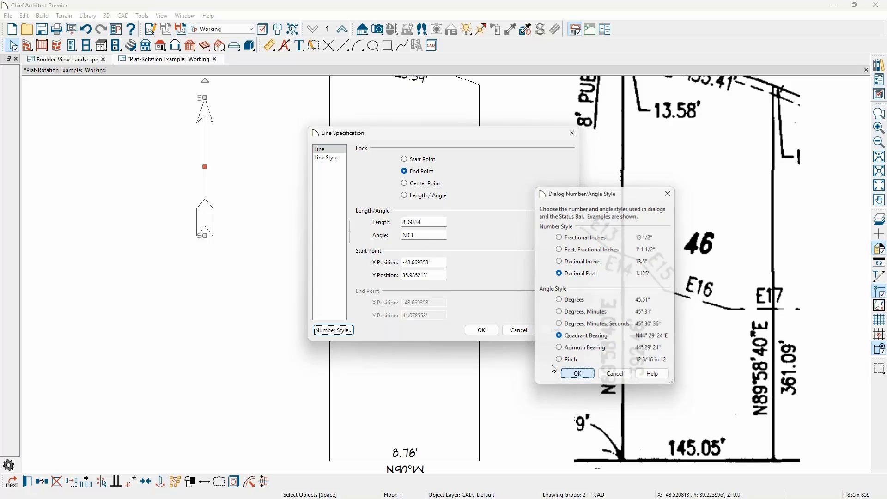
Set the north pointer's angle to N89° 58' 40"E with its end point locked.
drag(427, 236, 385, 235)
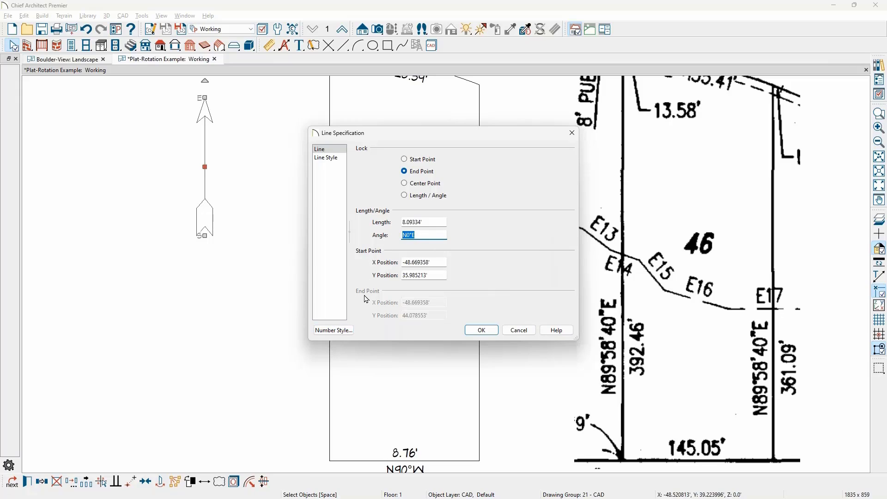
key(ctrl+v)
key(Delete)
click(441, 234)
key(Tab)
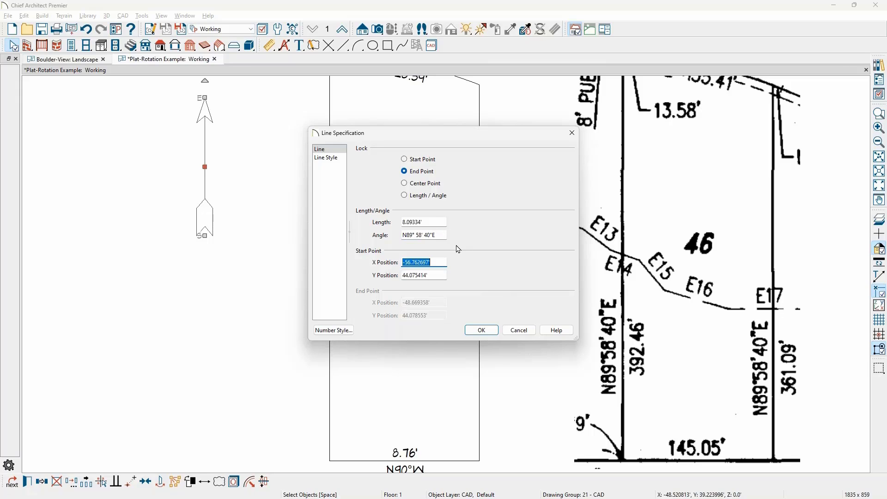
click(481, 330)
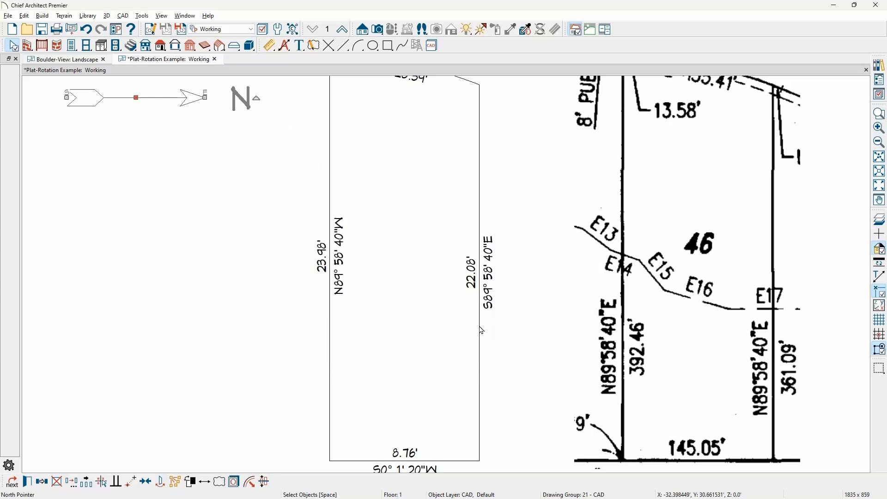
Compare the bearing labels on the Lot 46 outline with the plat excerpt, and check the outline's polyline direction.
scroll(316, 293, up, 1)
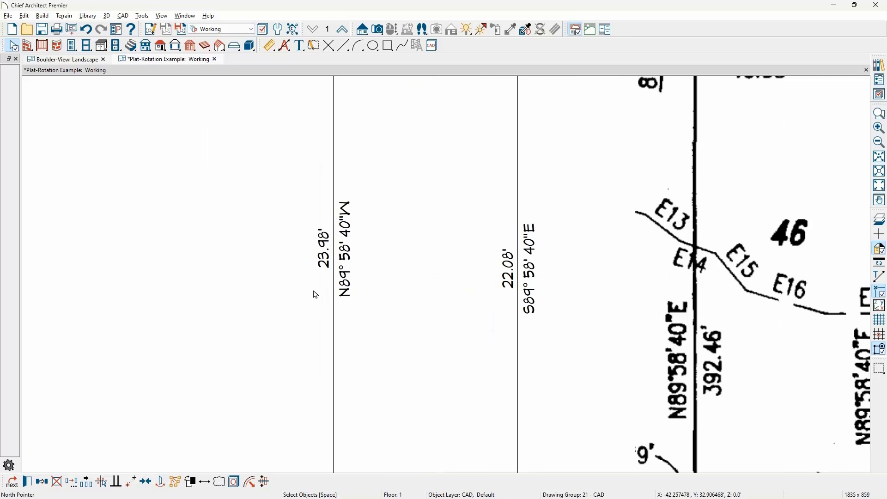
scroll(316, 294, down, 1)
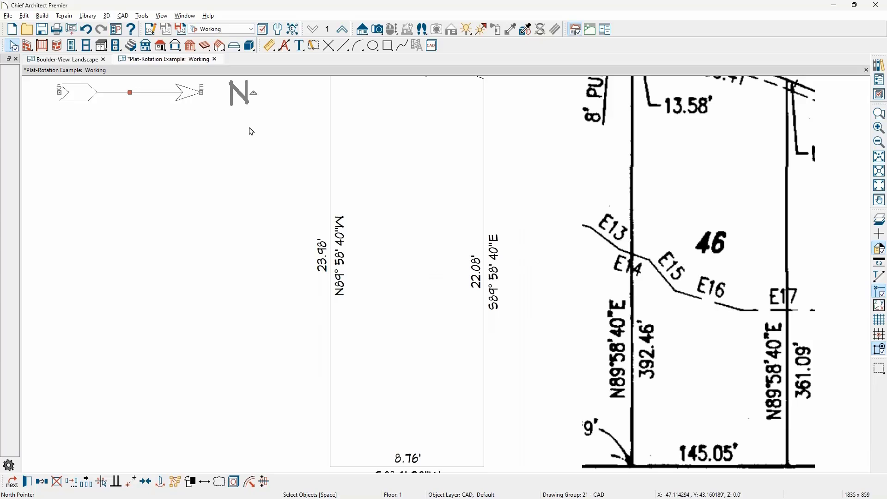
scroll(356, 268, up, 2)
scroll(357, 270, up, 1)
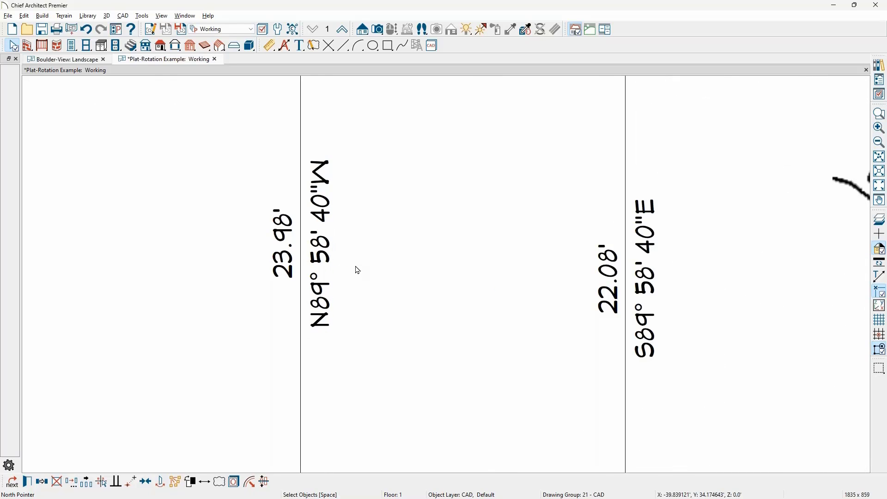
scroll(358, 270, up, 1)
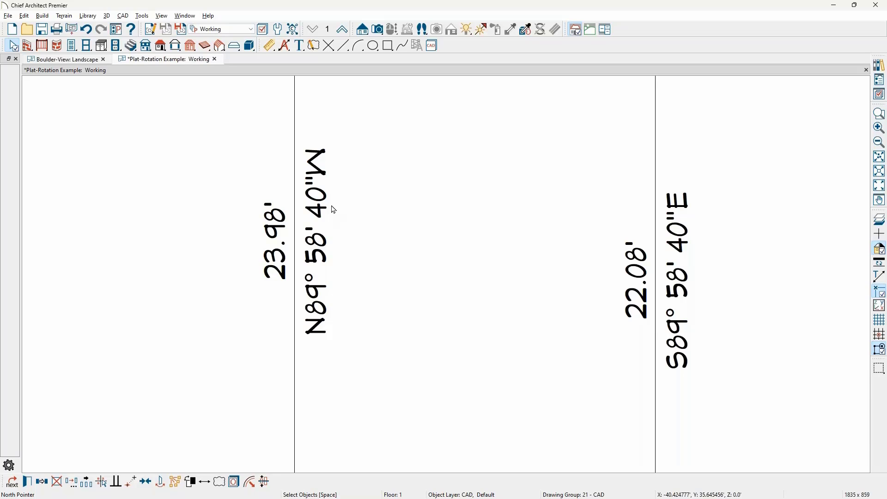
scroll(334, 209, down, 2)
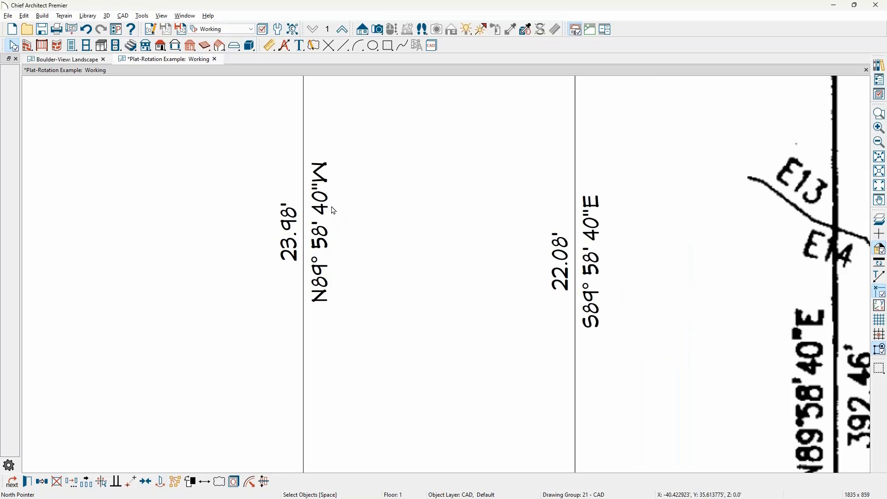
scroll(335, 211, down, 1)
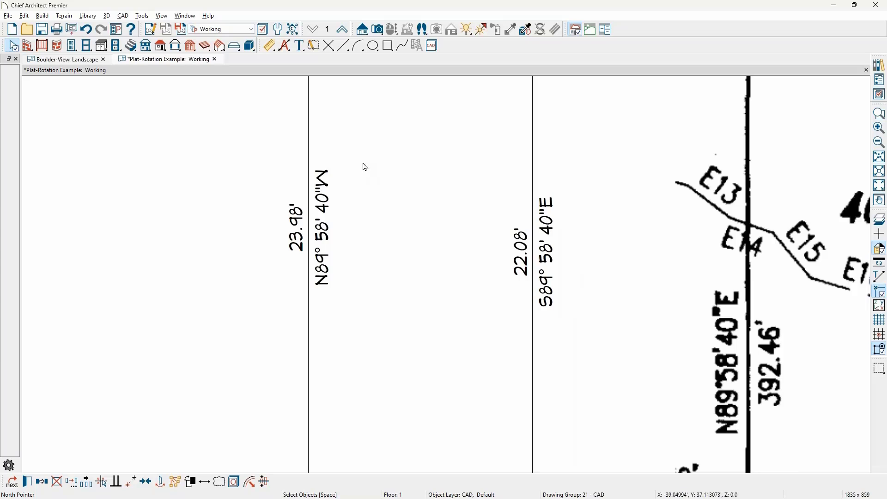
scroll(318, 177, up, 2)
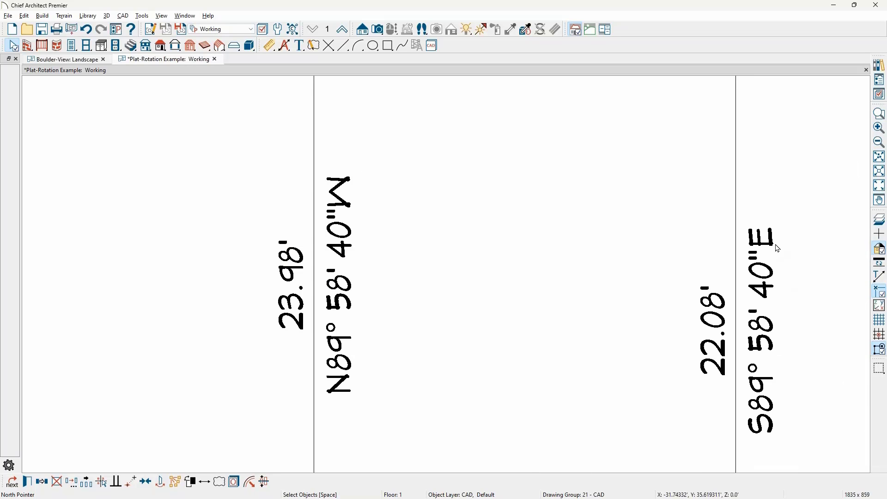
scroll(519, 248, down, 4)
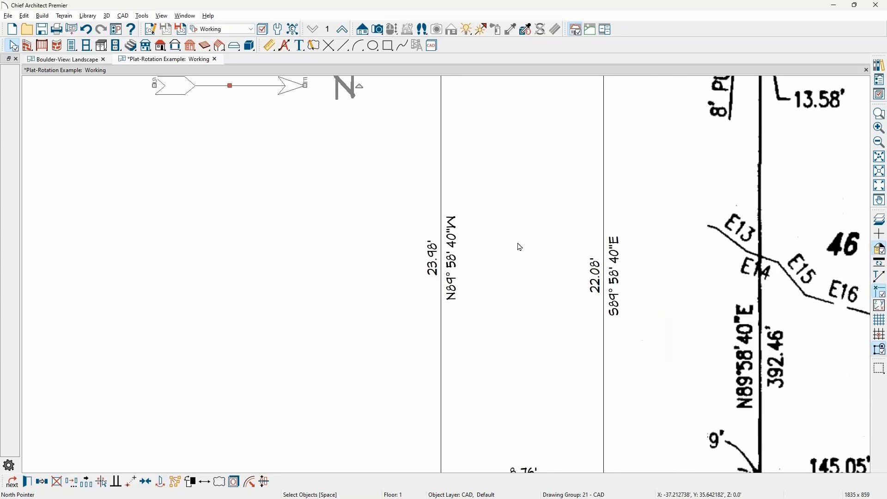
click(448, 188)
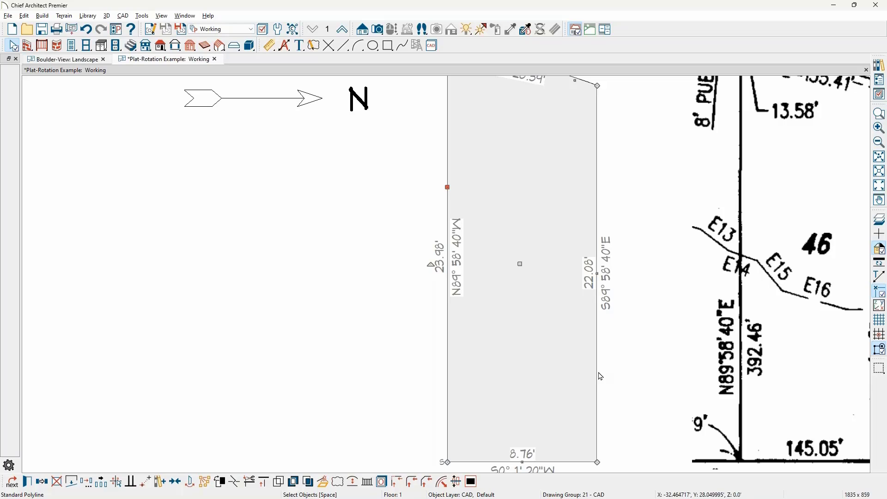
key(Escape)
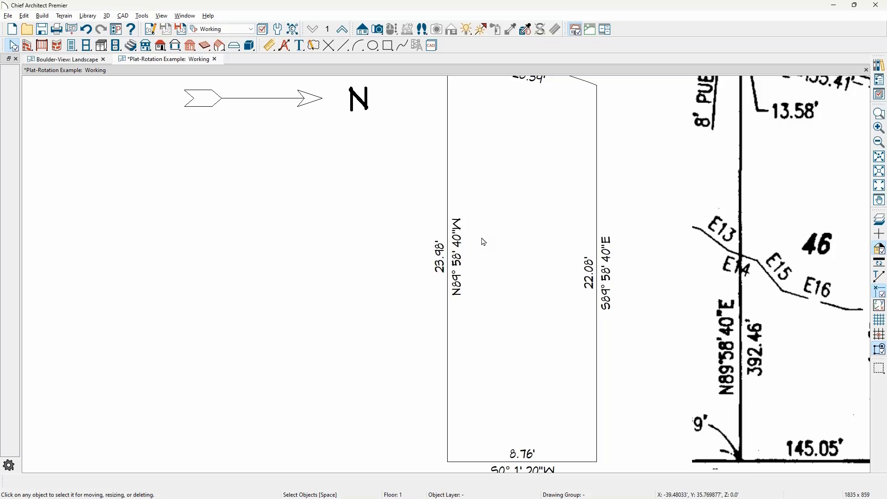
scroll(483, 255, down, 2)
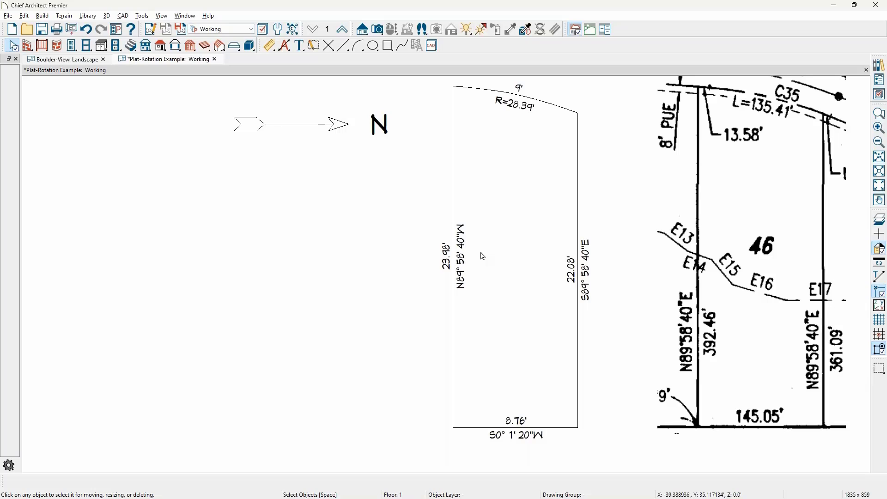
Place a point marker in the empty area below and to the west of the north pointer's tail.
click(343, 45)
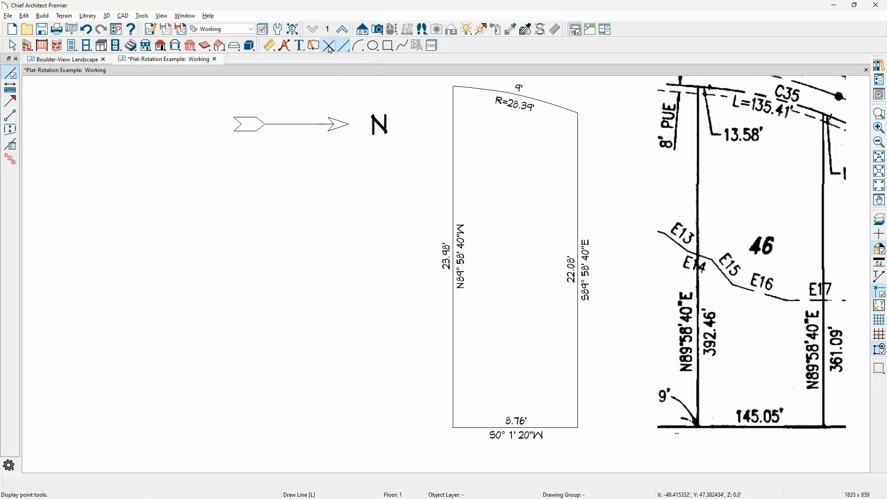
click(330, 46)
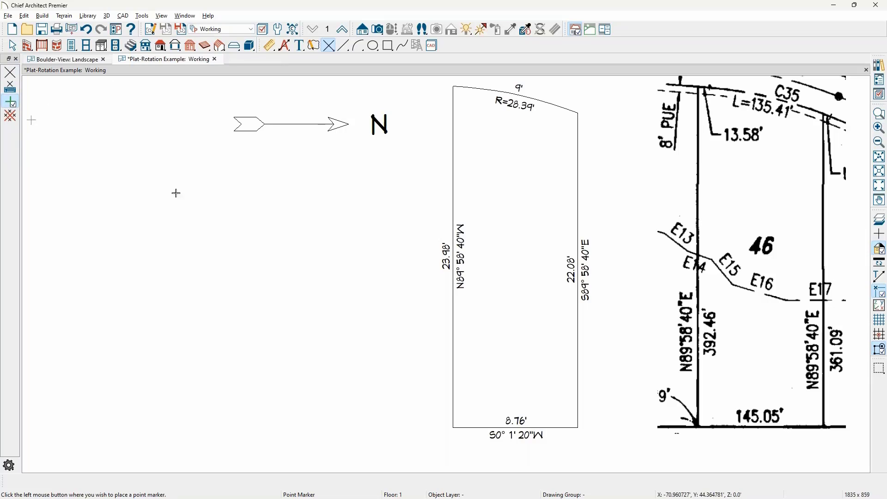
click(200, 194)
scroll(186, 204, up, 3)
key(space)
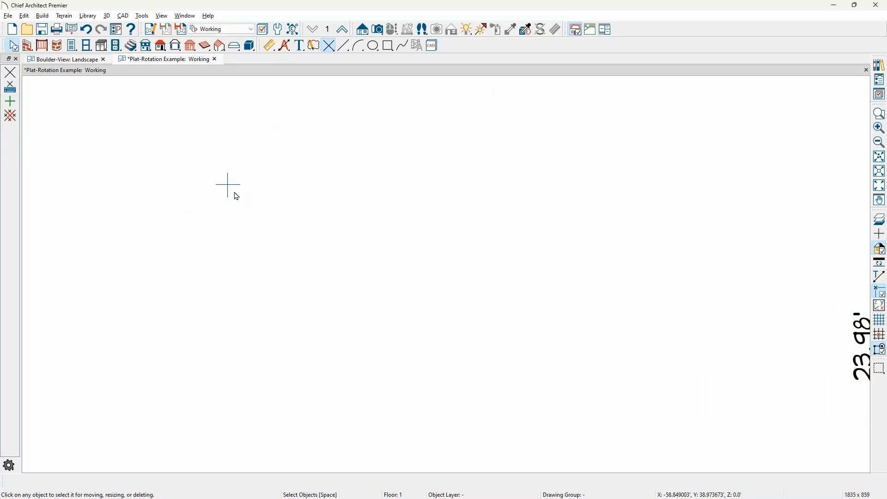
Examine the point marker's angle setting and the dialog number and angle style options without changing them.
double_click(233, 184)
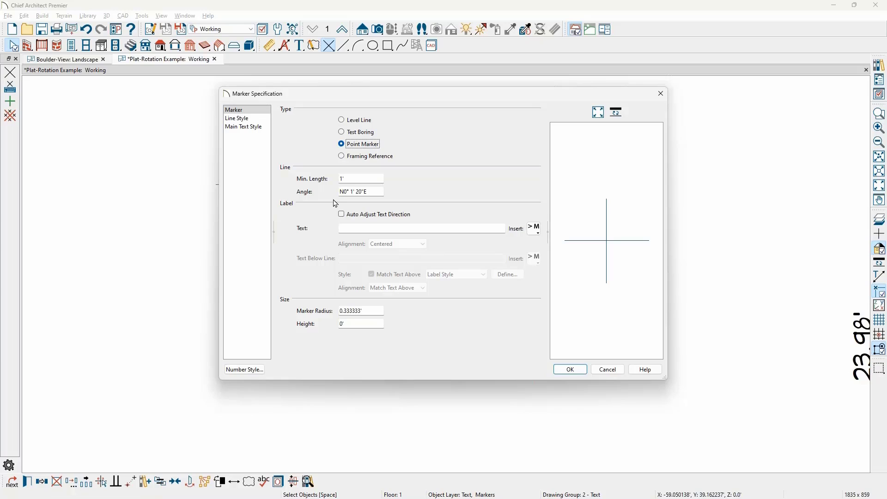
drag(370, 193, 308, 205)
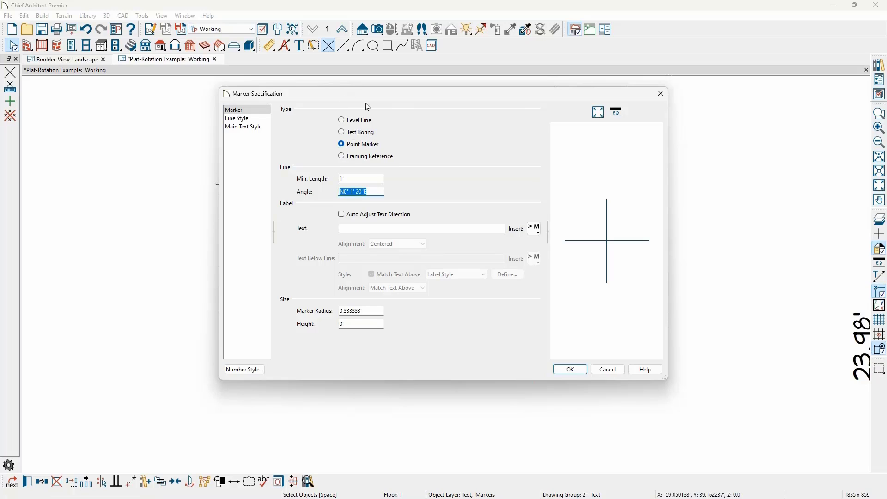
drag(367, 106, 498, 118)
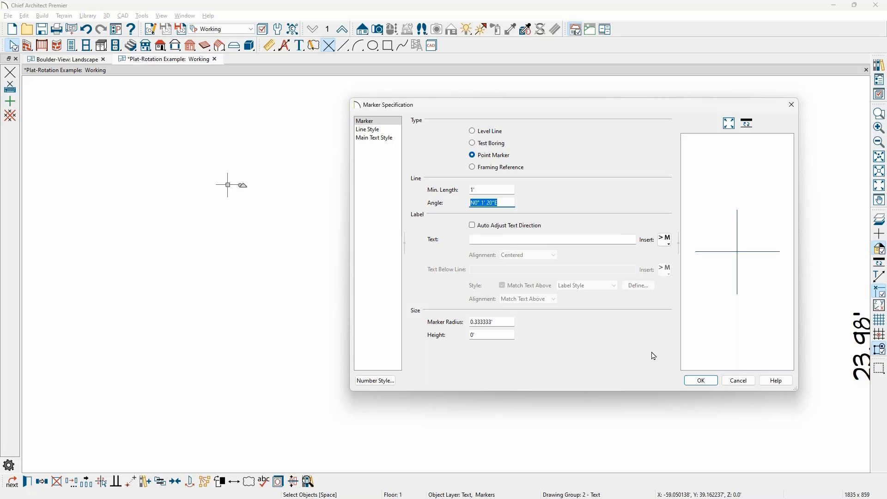
click(375, 380)
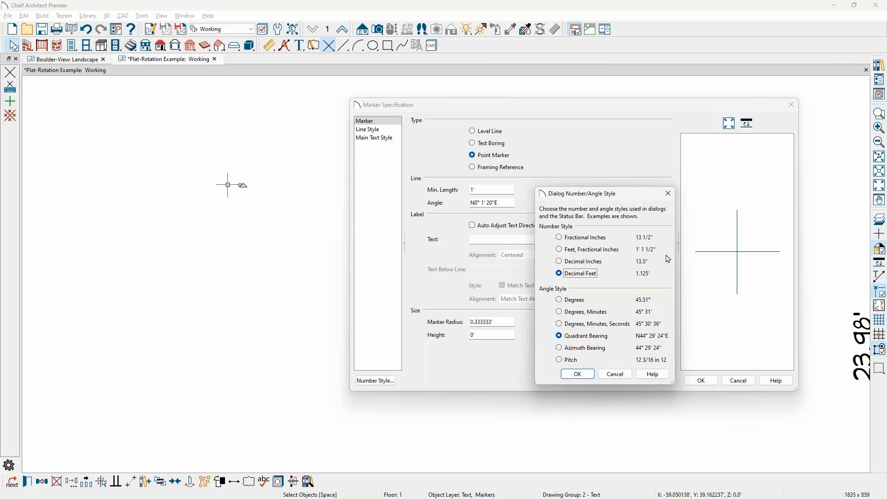
click(630, 374)
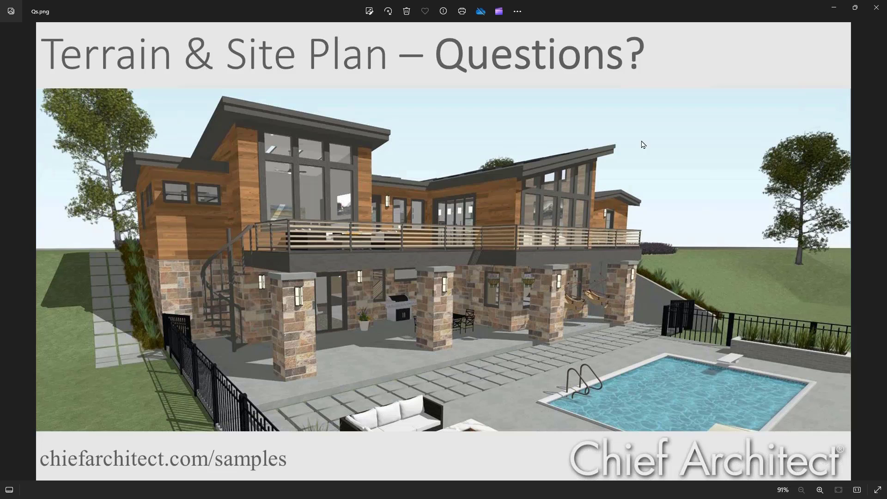
click(834, 8)
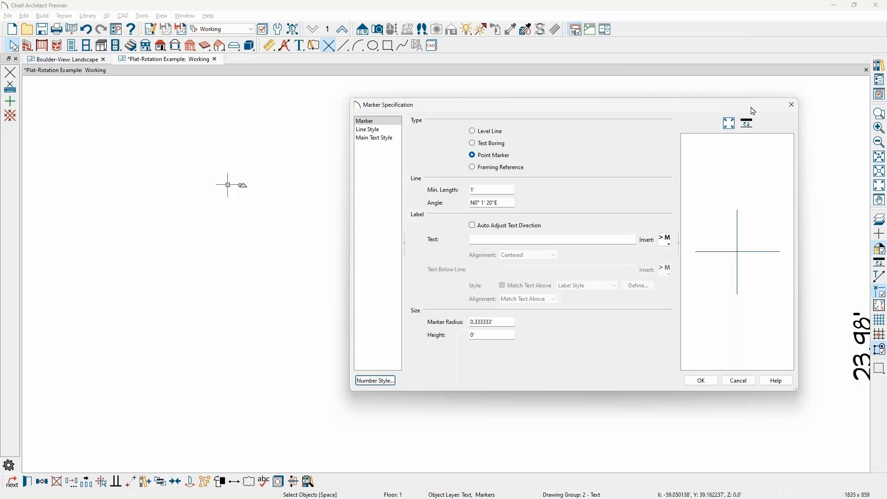
Close the point marker's specification without making changes.
click(790, 103)
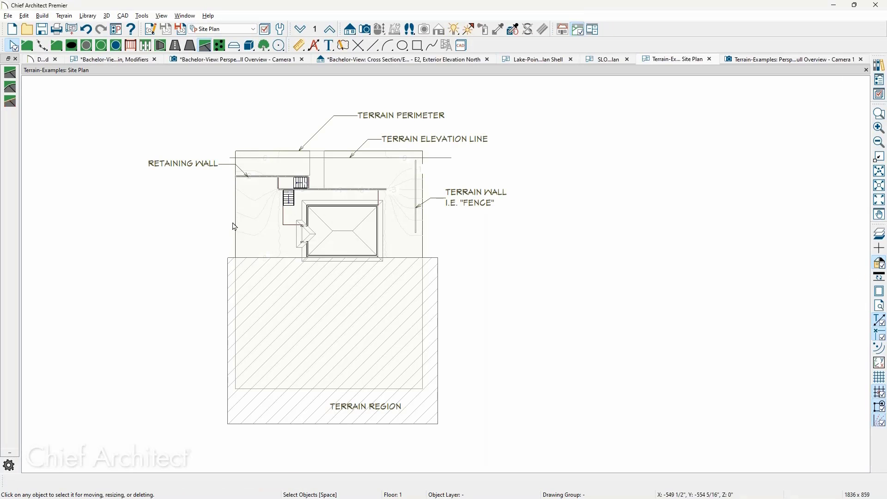
Create a full camera overview of the house and terrain from the site plan and orbit around the building.
scroll(231, 221, up, 1)
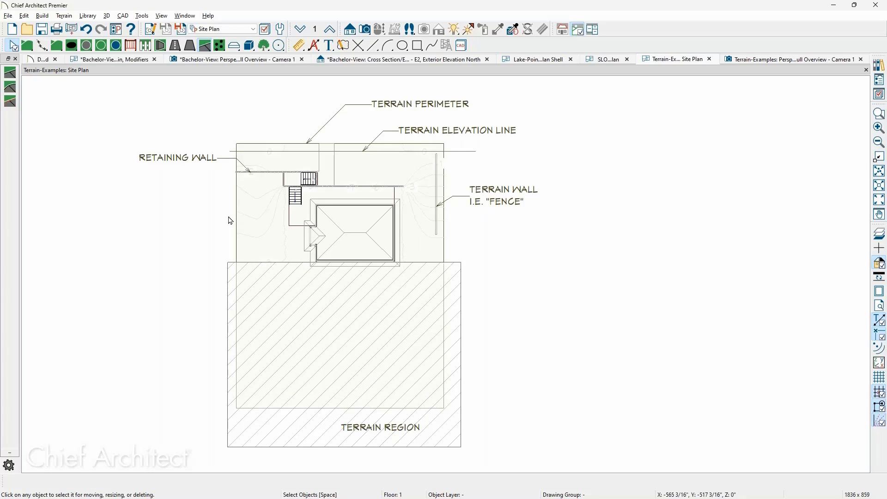
scroll(231, 221, up, 2)
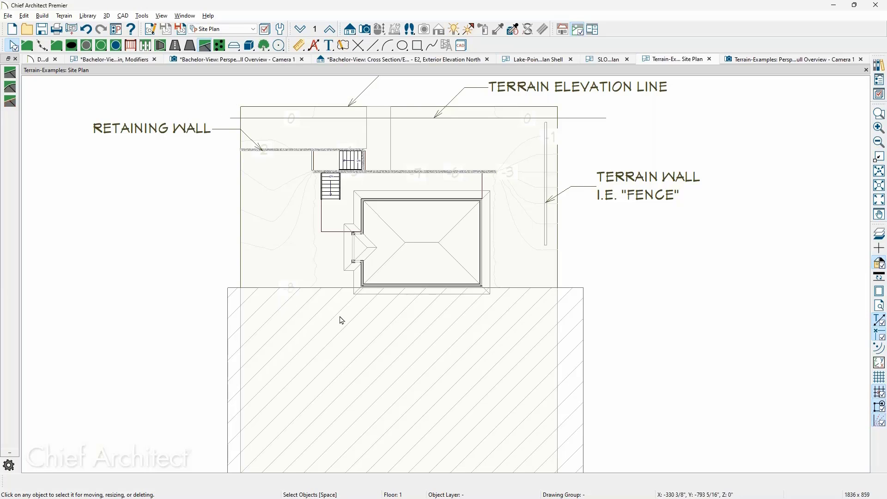
click(364, 29)
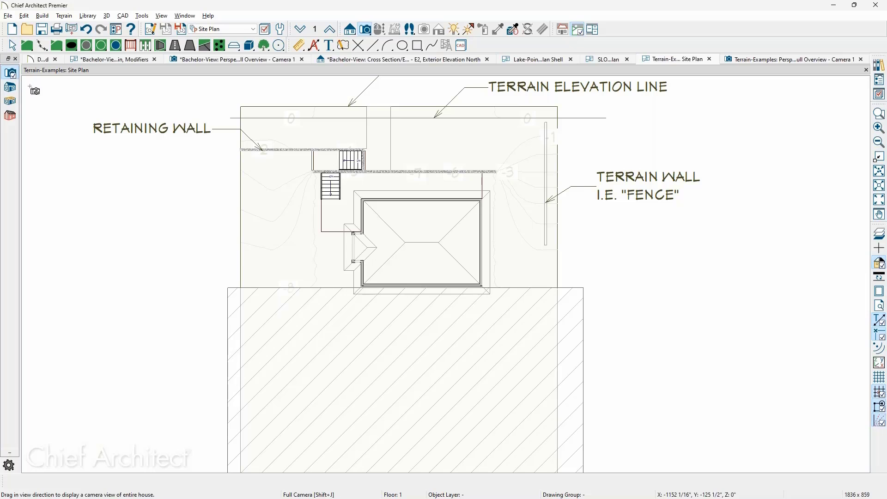
click(362, 241)
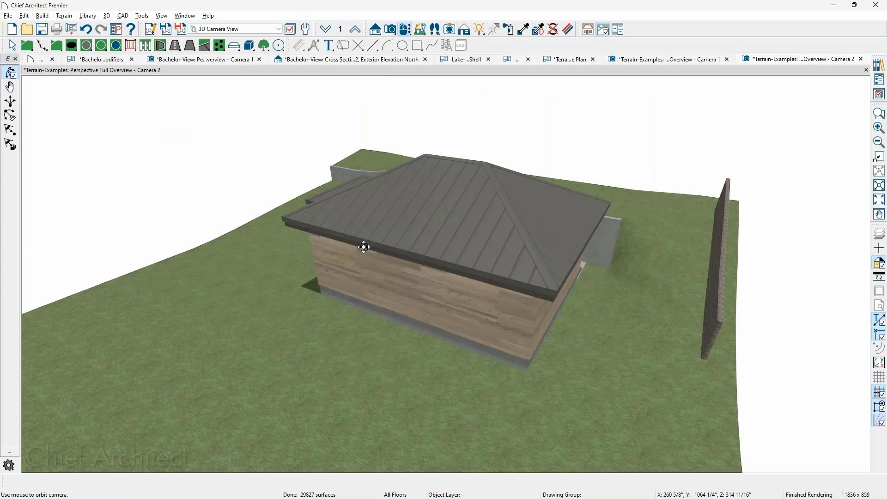
drag(362, 245, 287, 251)
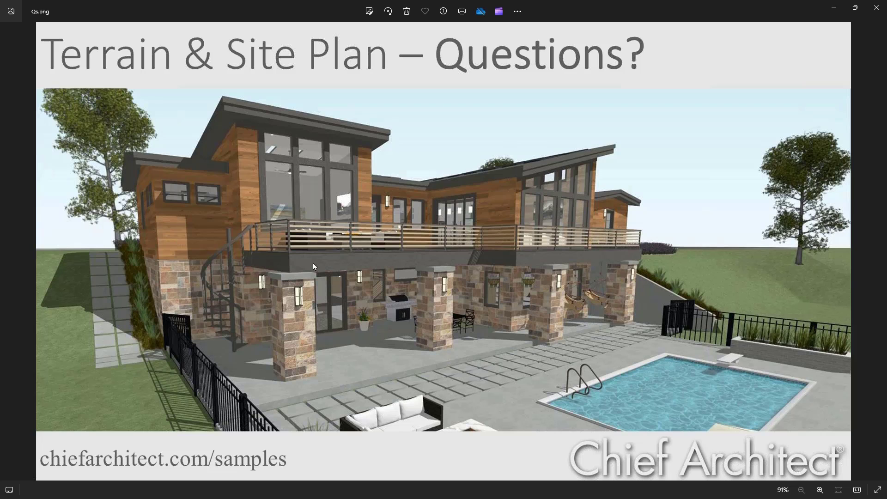
Return to the Terrain-Examples site plan and examine the contour labels, retaining wall, elevation line and elevation region.
click(832, 8)
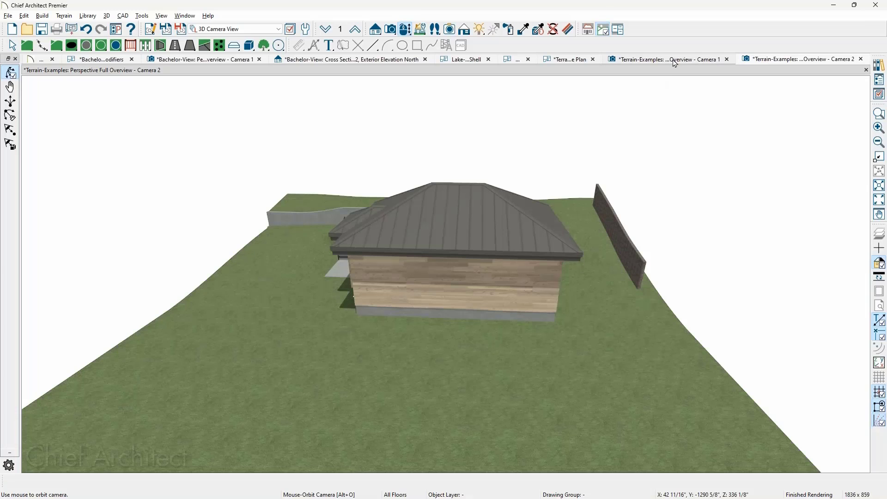
click(574, 59)
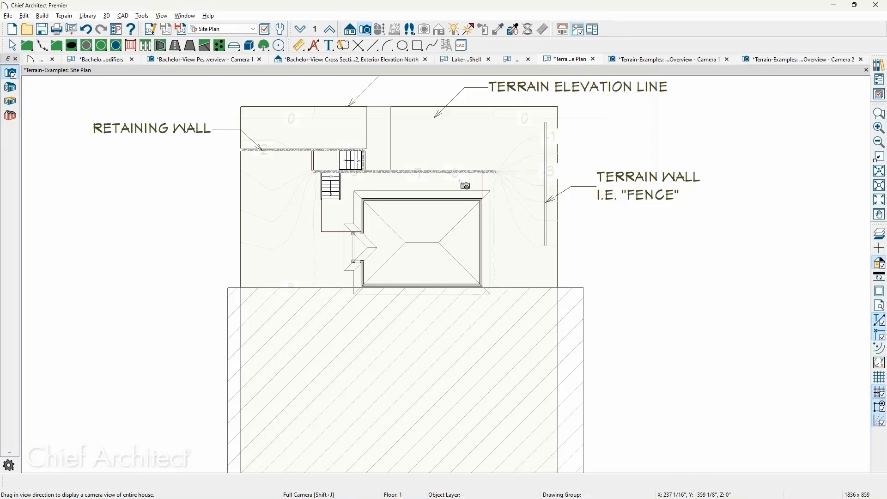
key(space)
scroll(274, 174, up, 3)
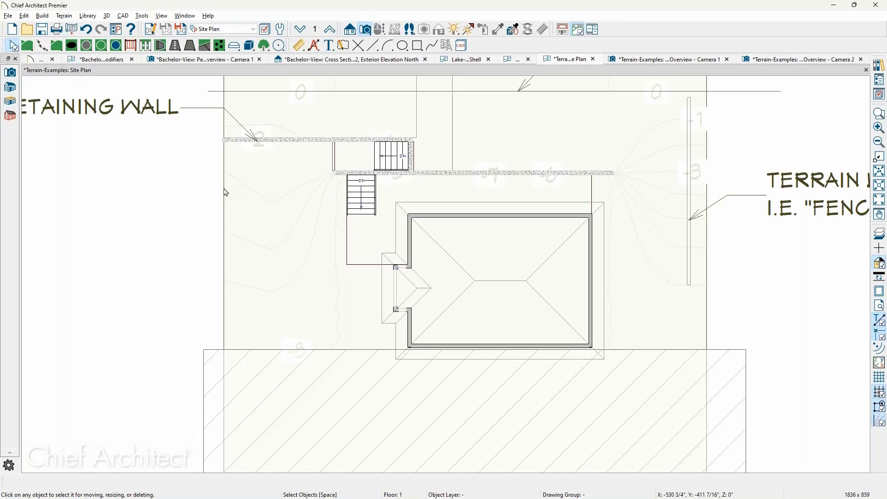
scroll(226, 192, down, 1)
scroll(274, 101, up, 3)
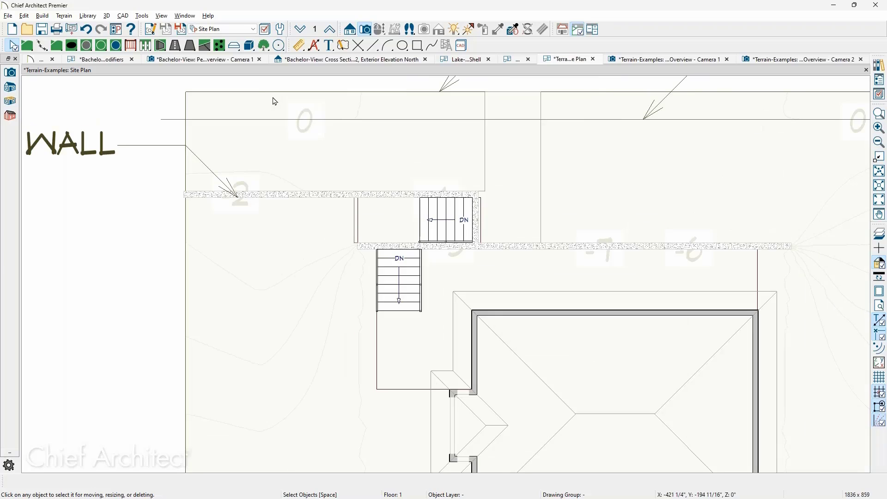
scroll(275, 101, up, 2)
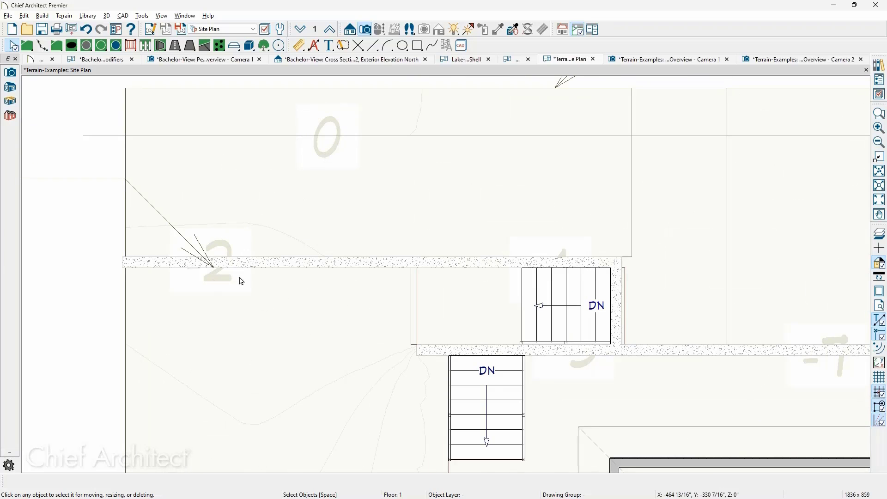
scroll(227, 220, down, 5)
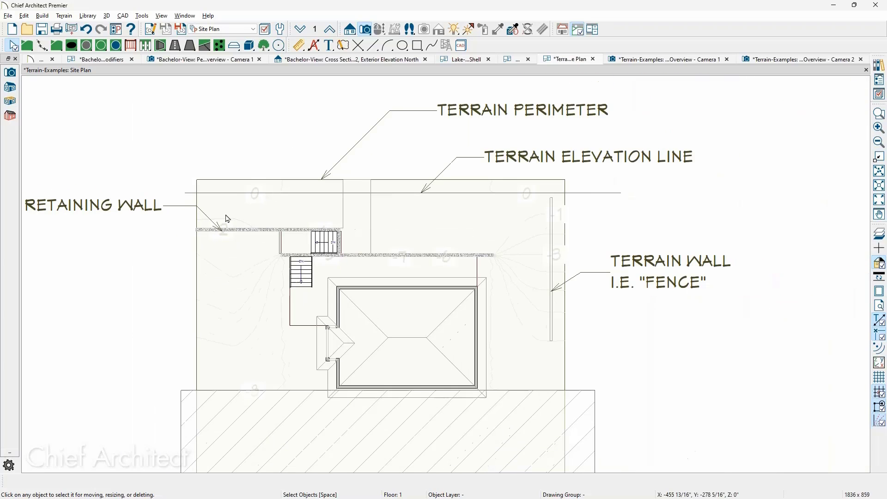
click(593, 193)
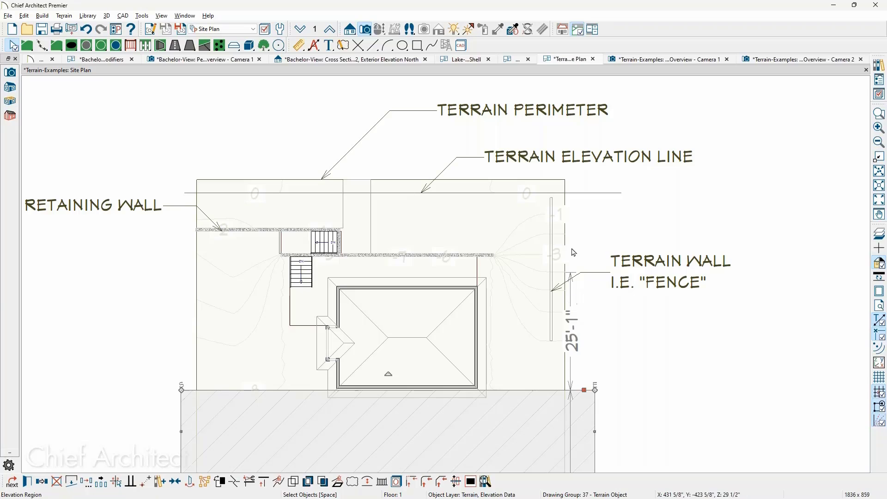
click(581, 226)
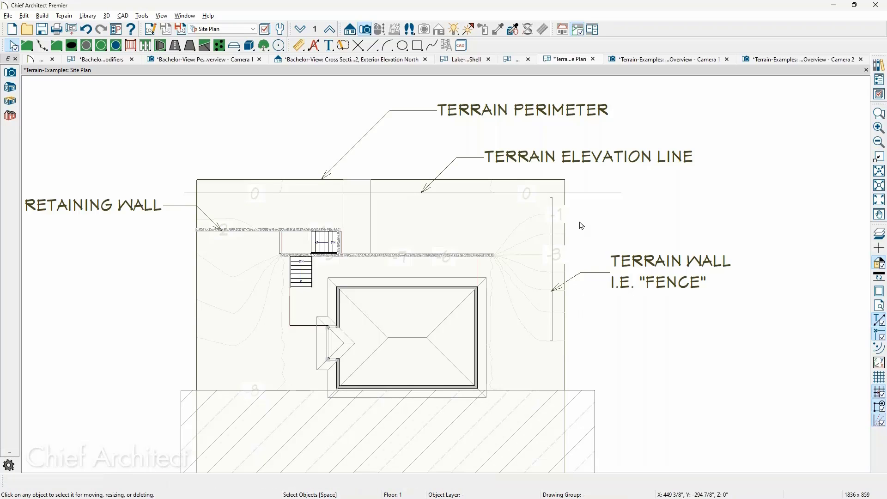
Turn off the automatic subfloor height above terrain in the terrain perimeter's general settings.
double_click(281, 179)
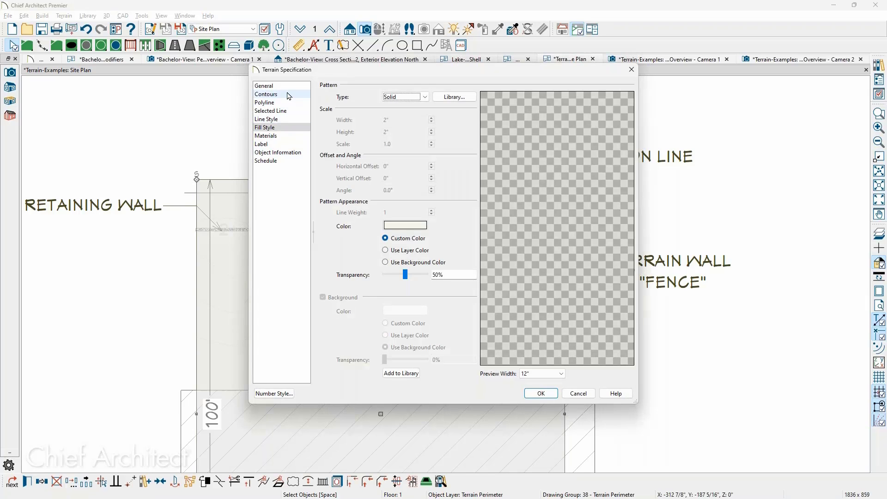
click(287, 87)
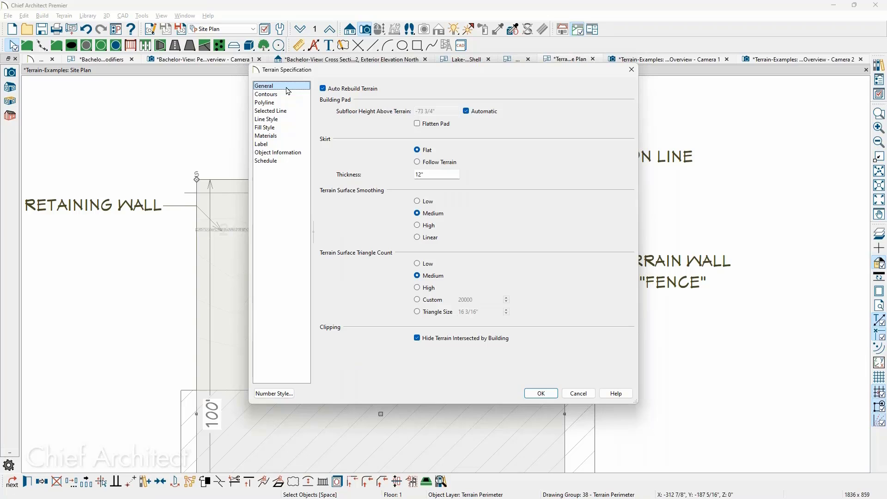
click(467, 113)
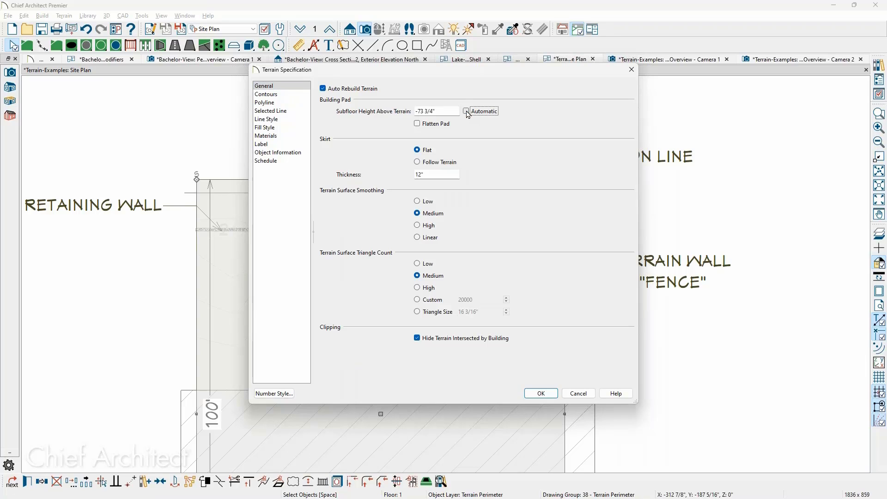
drag(443, 70, 579, 71)
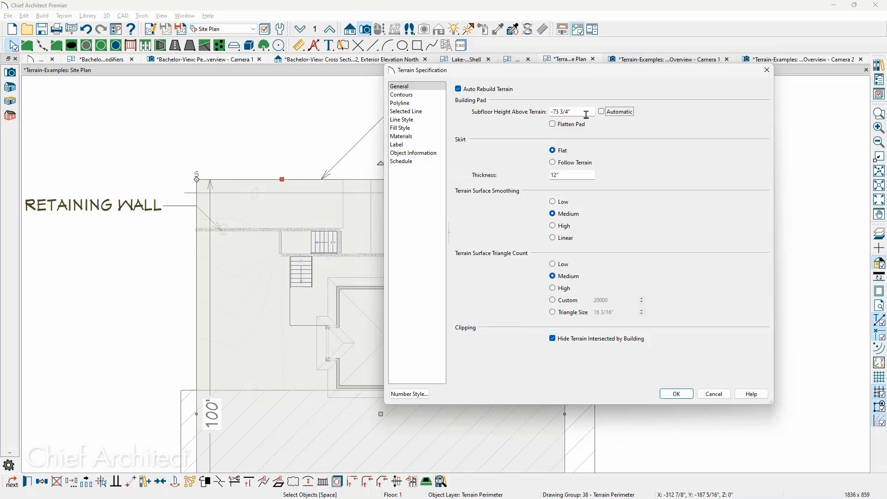
Add +2000' to the terrain's subfloor height, copy that added expression for reuse, and accept the settings.
click(586, 114)
text(+2000)
key(shift+Left)
key(shift+Left)
key(shift+Left)
key(shift+Left)
key(shift+Left)
key(shift+Left)
key(ctrl+c)
click(672, 394)
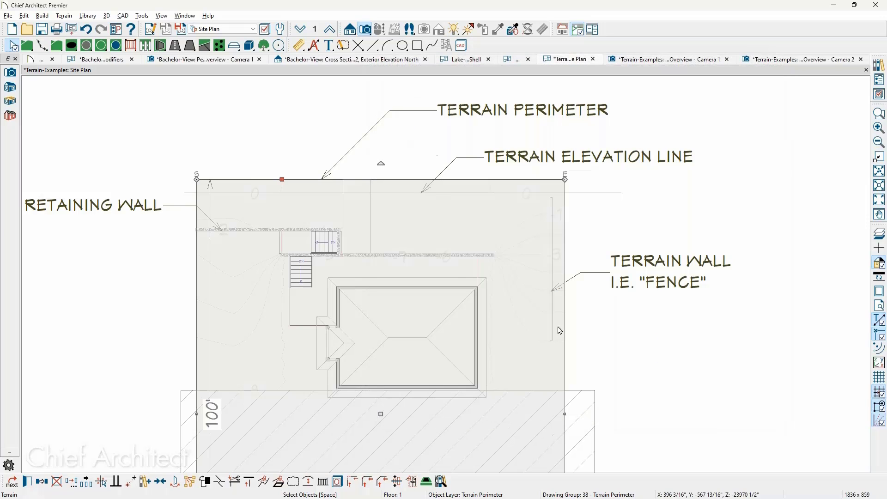
Raise the terrain elevation line behind the house by 2000' using the copied expression.
click(192, 197)
double_click(189, 194)
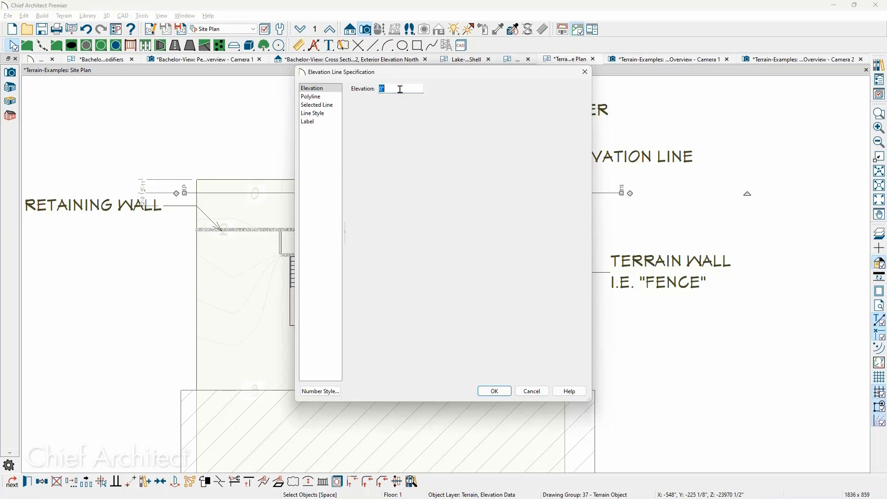
key(ctrl+v)
click(494, 391)
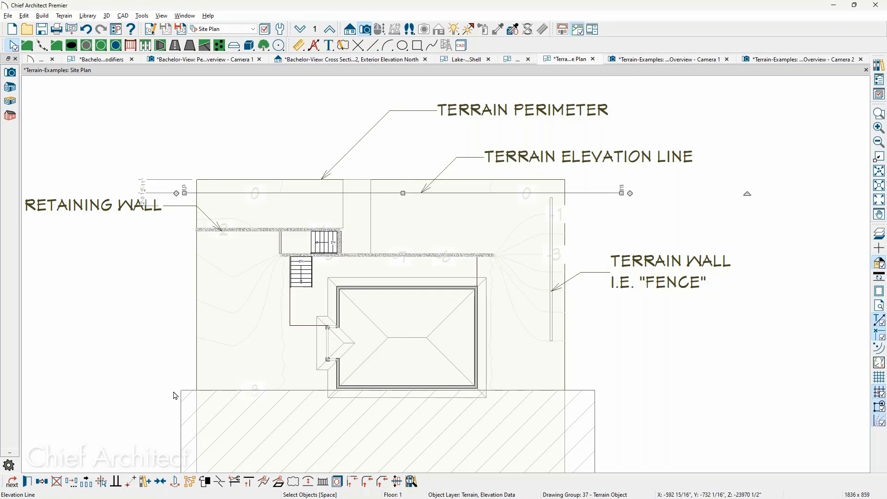
Add the copied +2000' to the elevation of the hatched terrain elevation region.
double_click(183, 393)
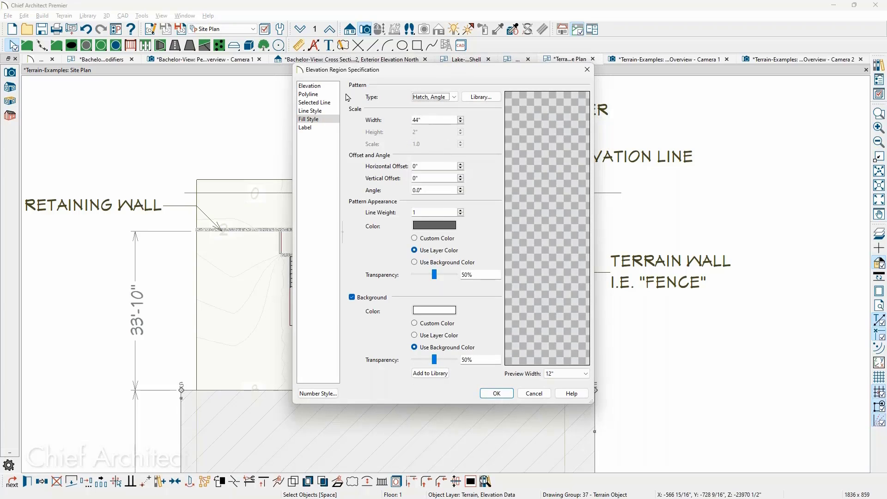
click(332, 89)
click(404, 86)
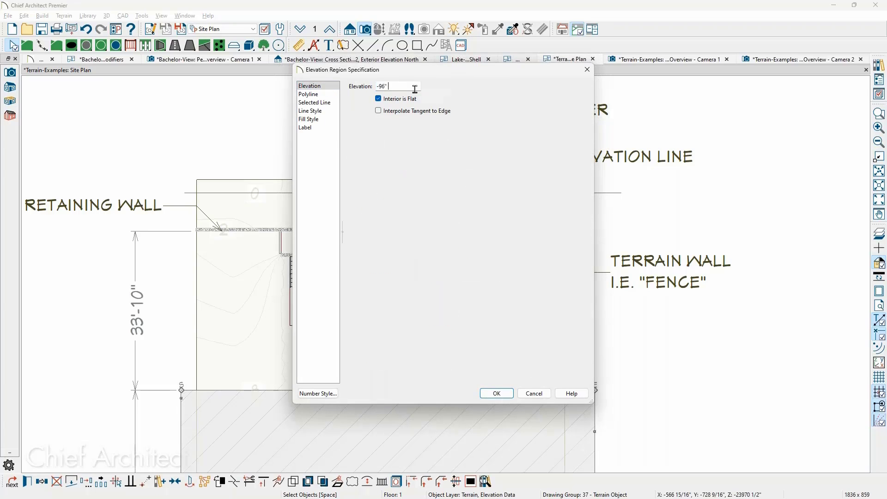
key(ctrl+v)
click(490, 390)
Rebuild the terrain surface with the new elevations and deselect the elevation region.
scroll(222, 211, down, 3)
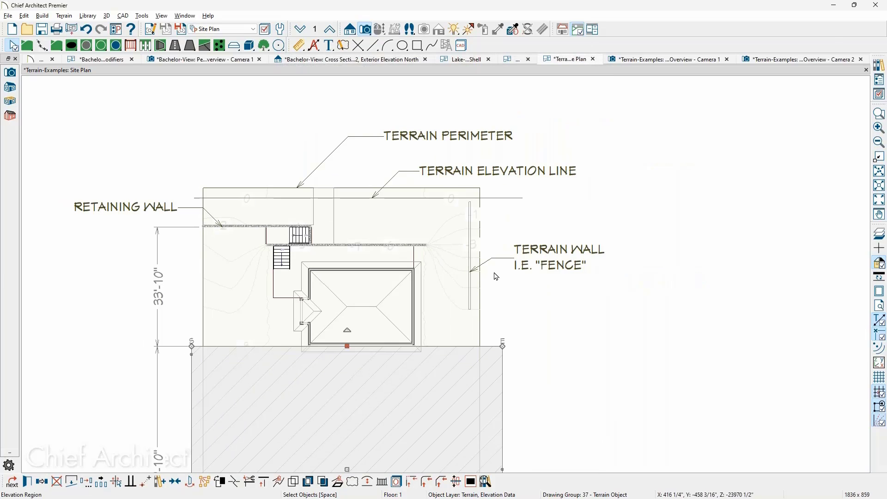
middle_drag(503, 267, 511, 175)
key(space)
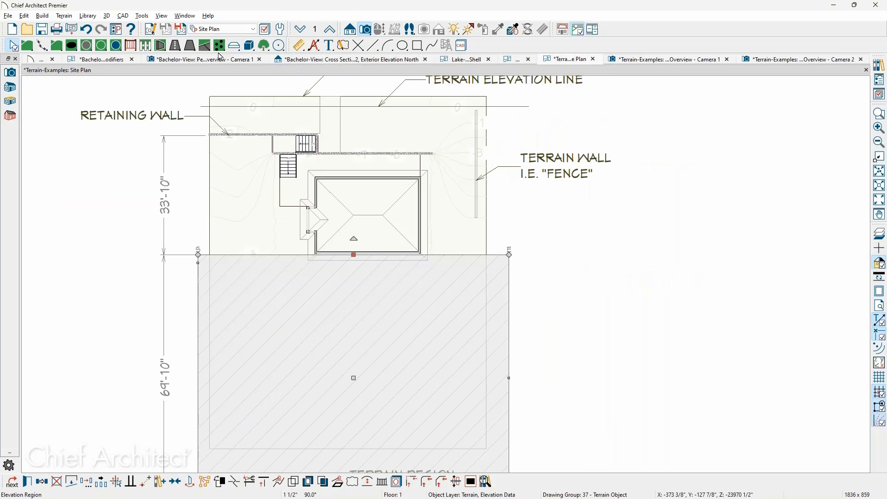
click(28, 45)
click(9, 101)
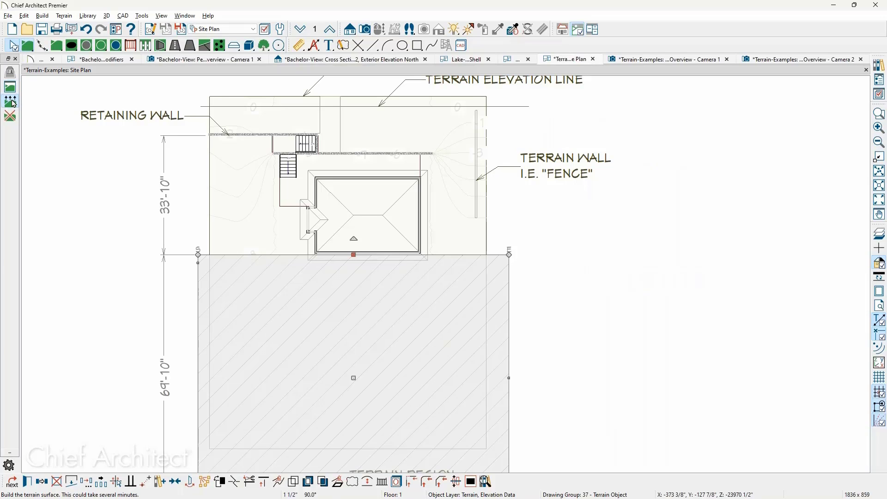
click(498, 273)
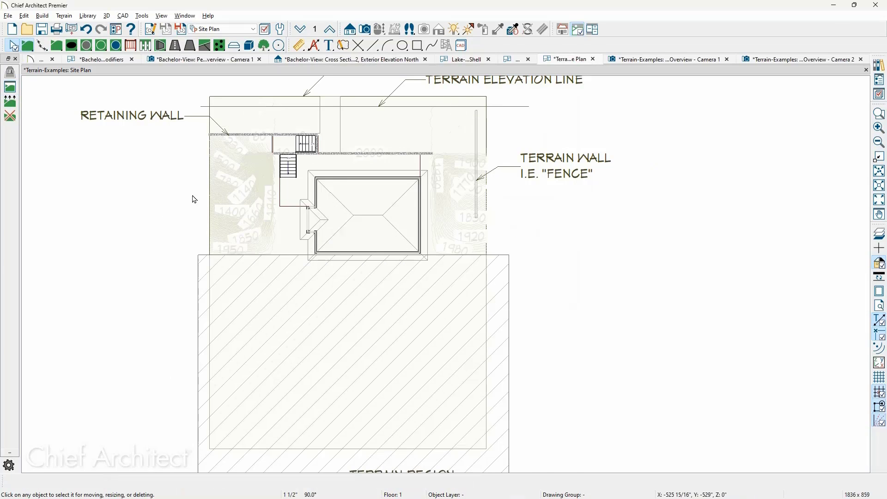
Examine the rebuilt contour elevation labels around the retaining wall, beside the house and along the elevation region's edge.
scroll(193, 198, up, 2)
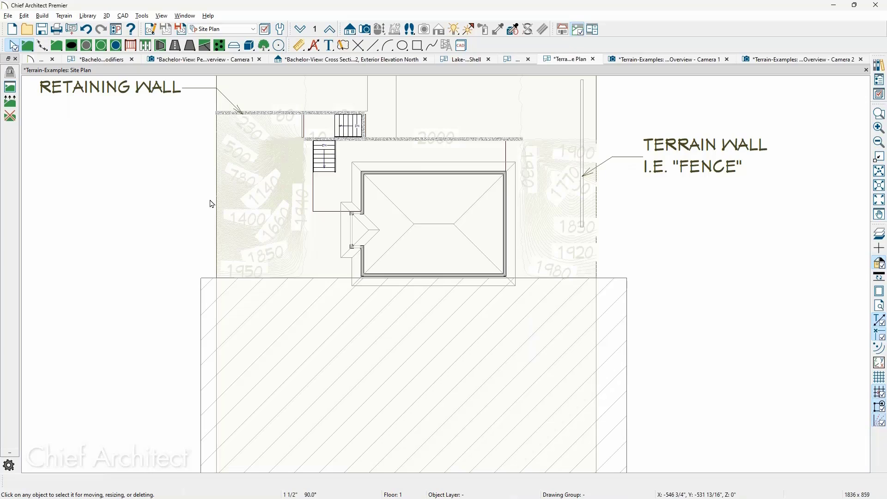
scroll(211, 203, down, 1)
scroll(212, 201, up, 3)
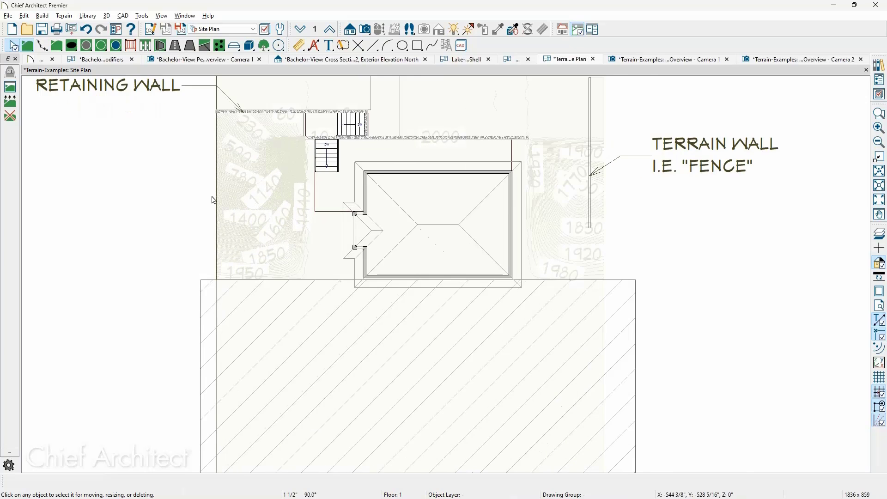
middle_drag(278, 299, 289, 224)
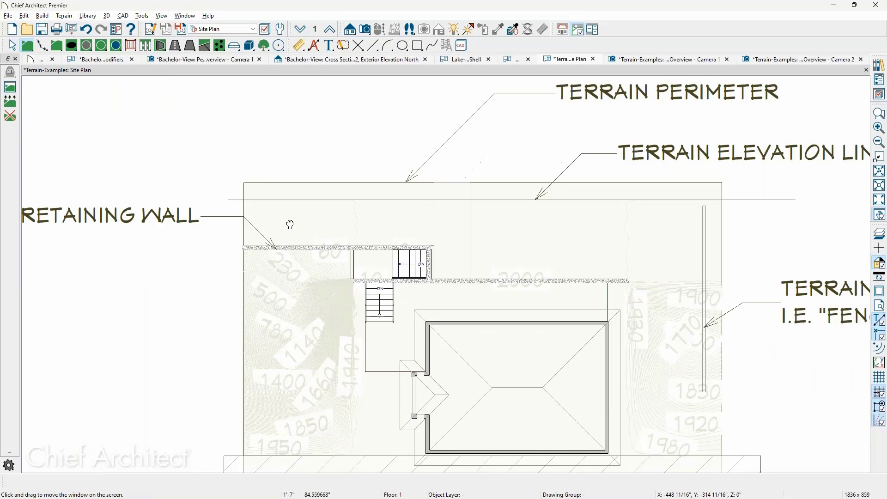
scroll(320, 439, up, 1)
middle_drag(320, 439, 331, 280)
scroll(287, 311, up, 6)
scroll(272, 324, up, 1)
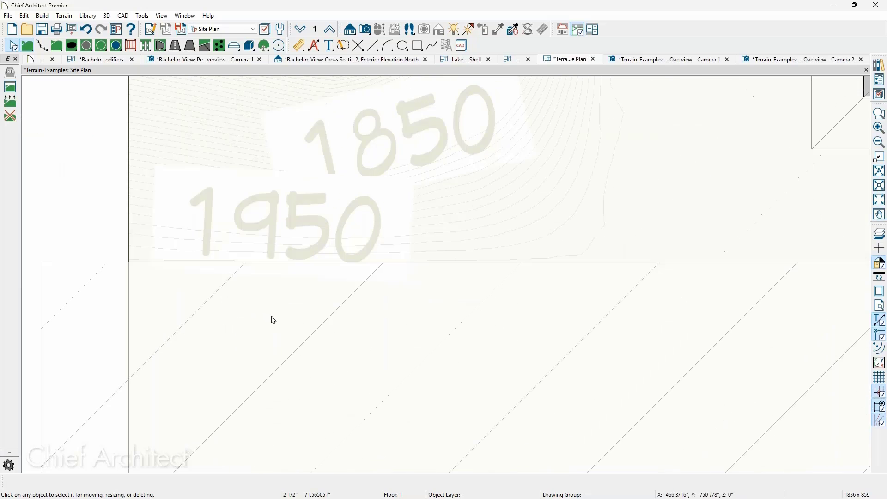
scroll(275, 302, down, 3)
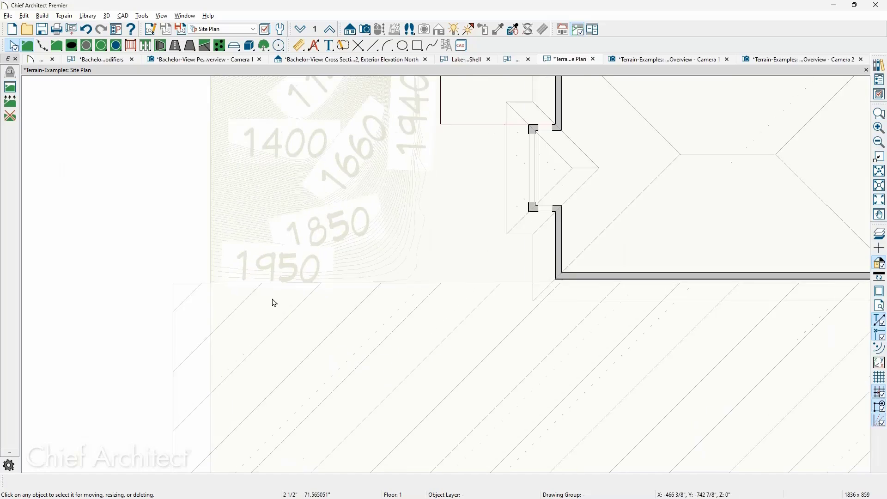
scroll(273, 302, up, 2)
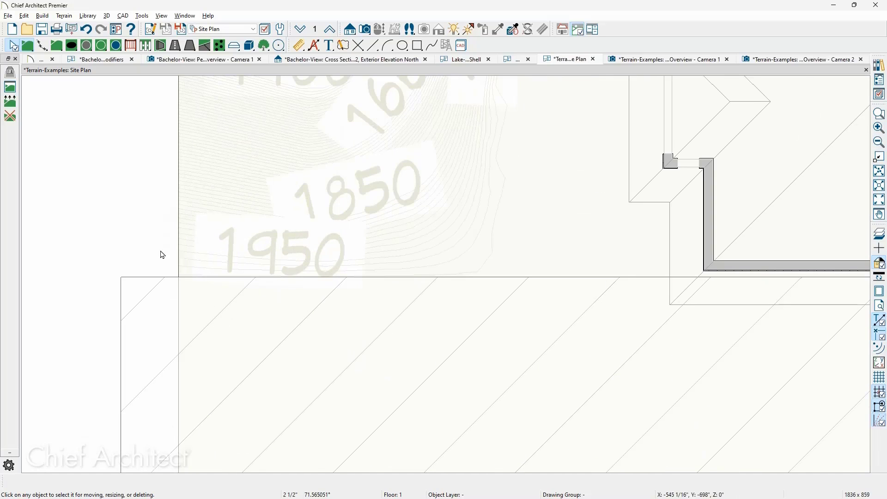
middle_drag(168, 283, 149, 133)
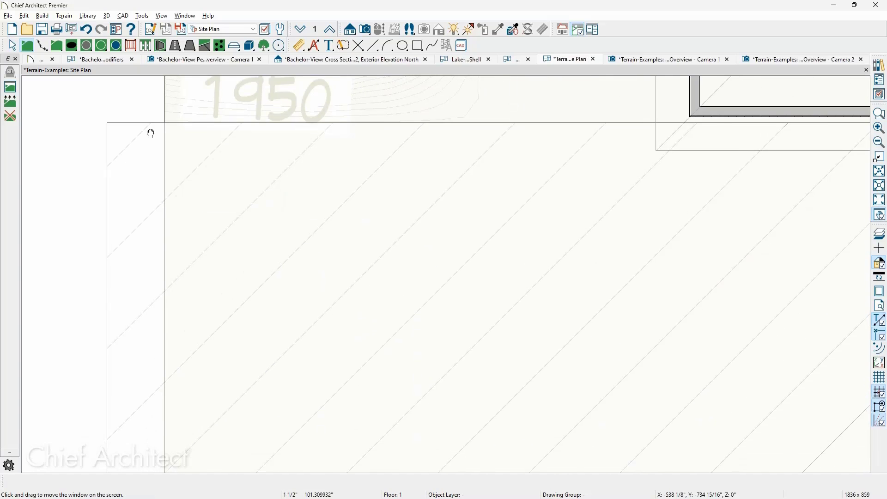
scroll(129, 113, down, 4)
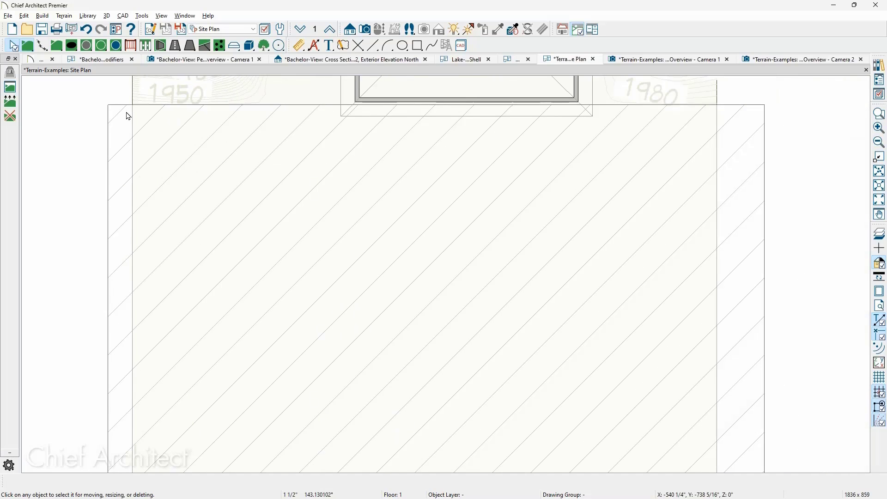
Undo the 2000' elevation shift applied to the example site plan's terrain.
scroll(128, 116, down, 1)
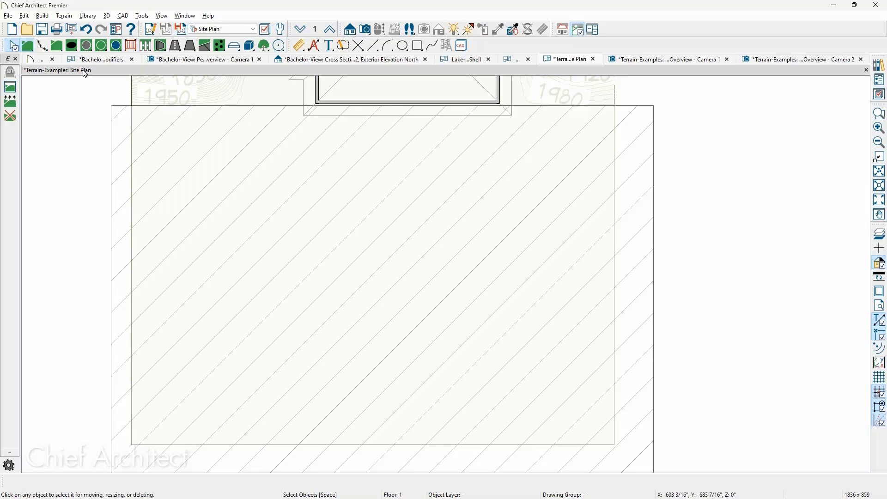
click(86, 29)
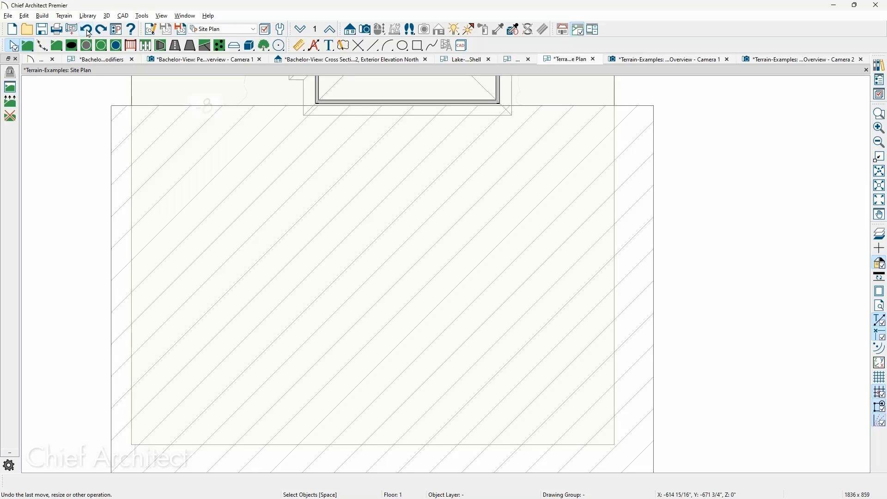
scroll(258, 202, down, 1)
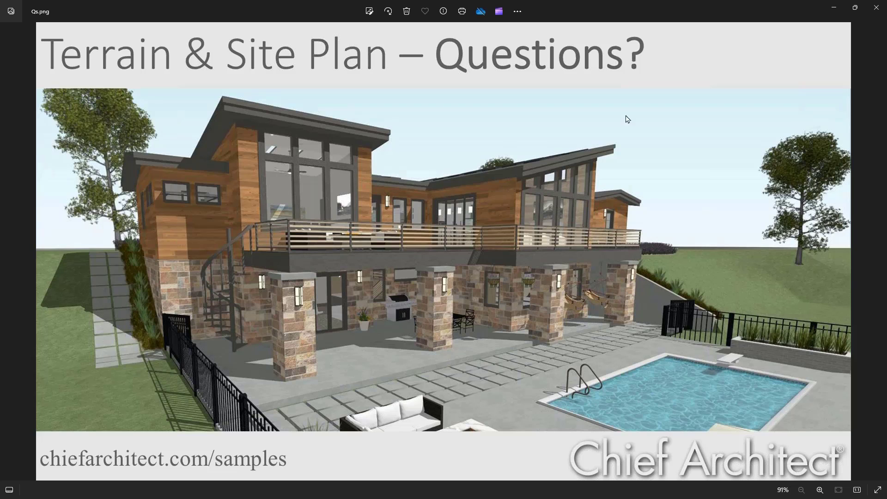
Return to the Bachelor-View plan and display its Site Plan plan view.
click(834, 9)
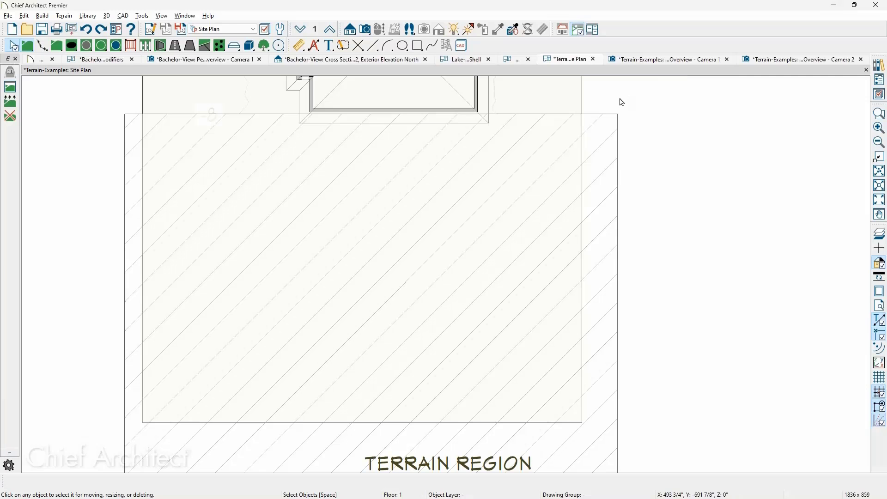
click(219, 60)
click(115, 61)
click(229, 30)
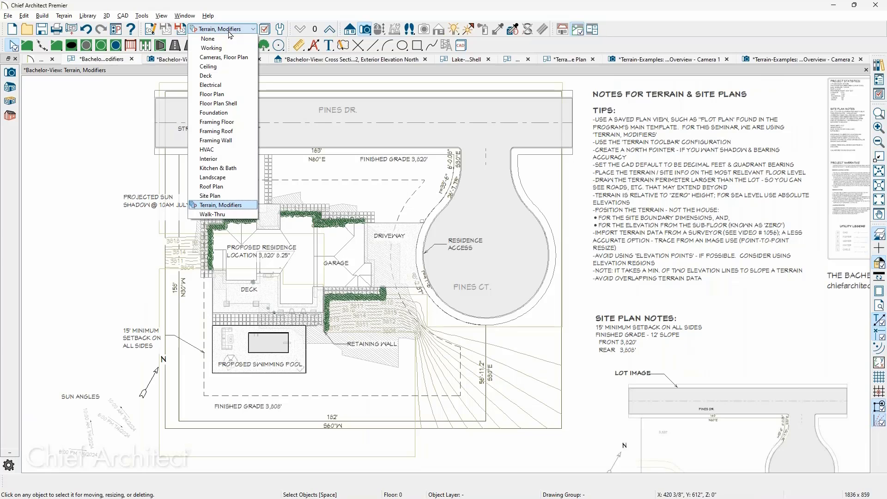
click(217, 195)
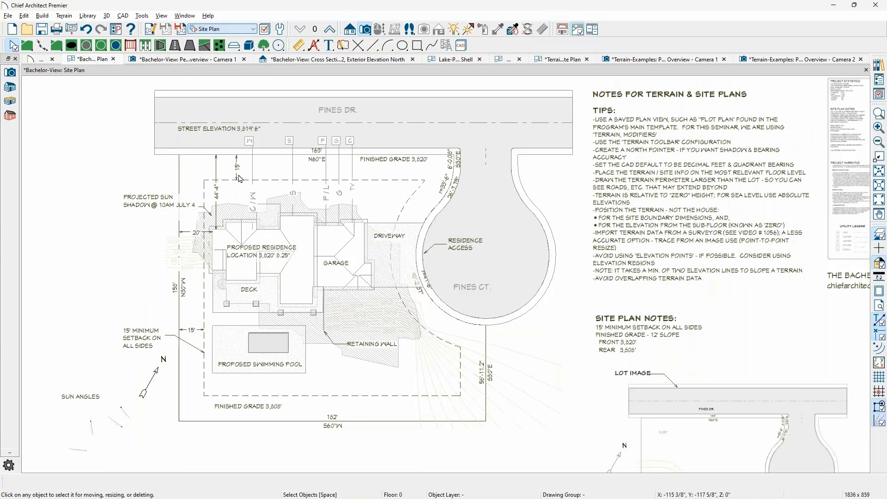
Examine the utility lines in front of the residence and turn off temporary dimensions on the line marked W.
scroll(238, 179, up, 5)
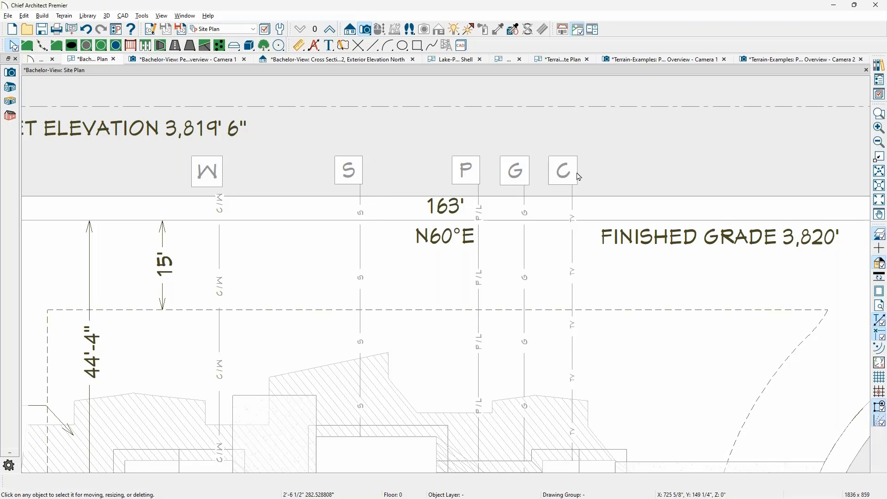
scroll(586, 166, down, 1)
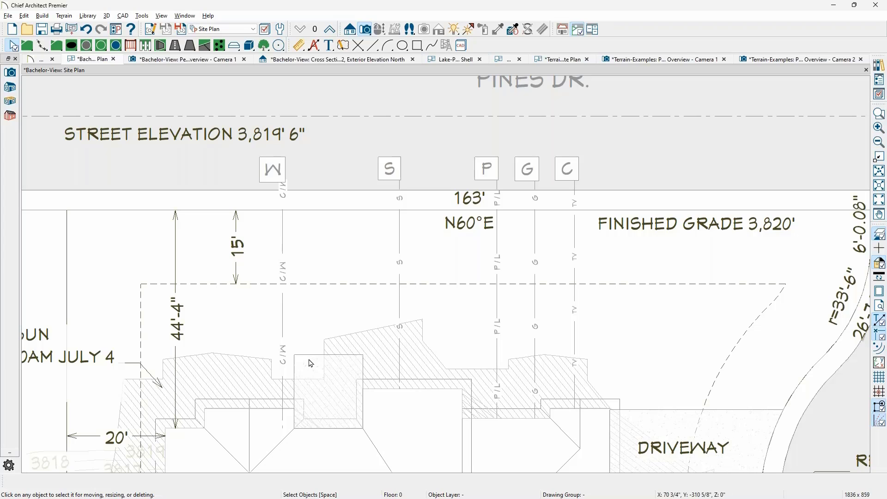
scroll(331, 319, down, 2)
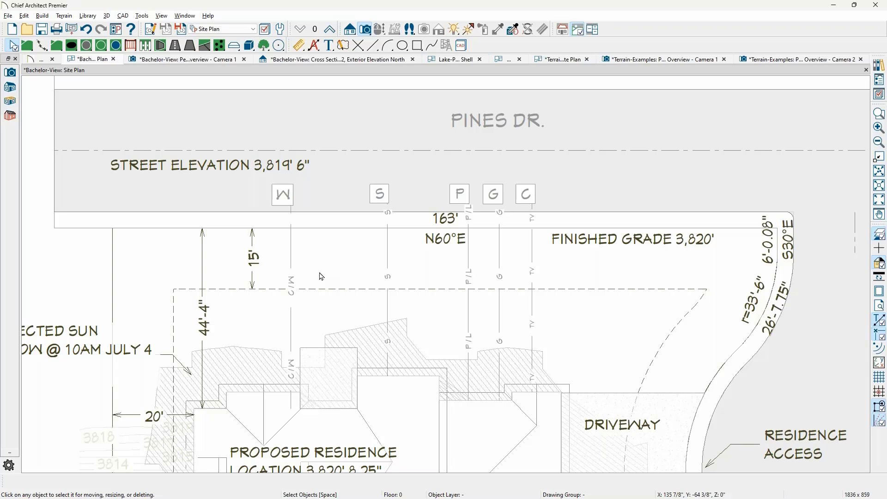
click(292, 256)
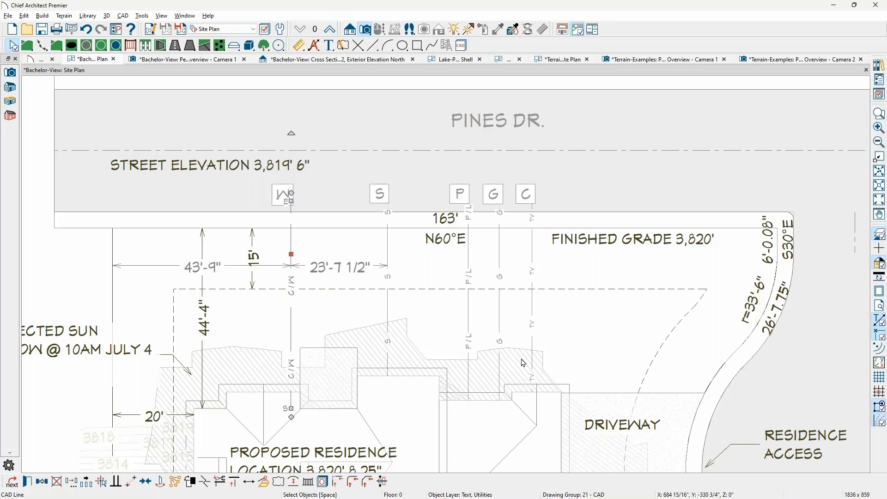
key(t)
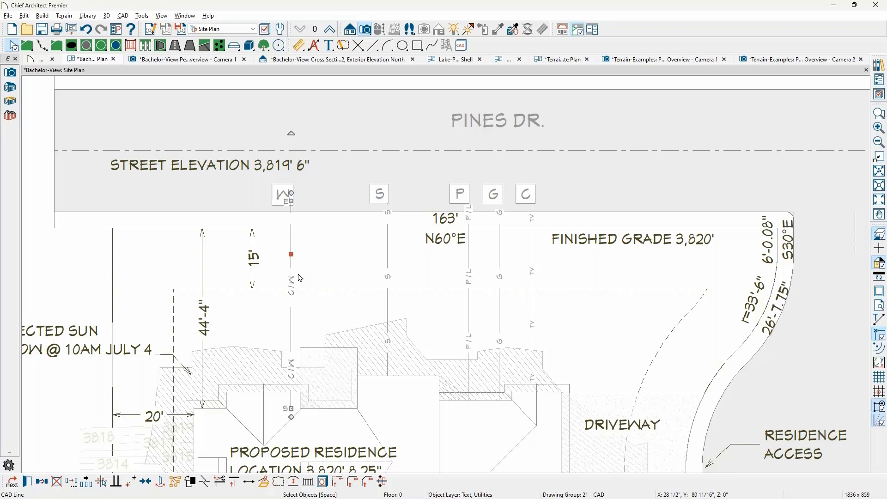
key(Escape)
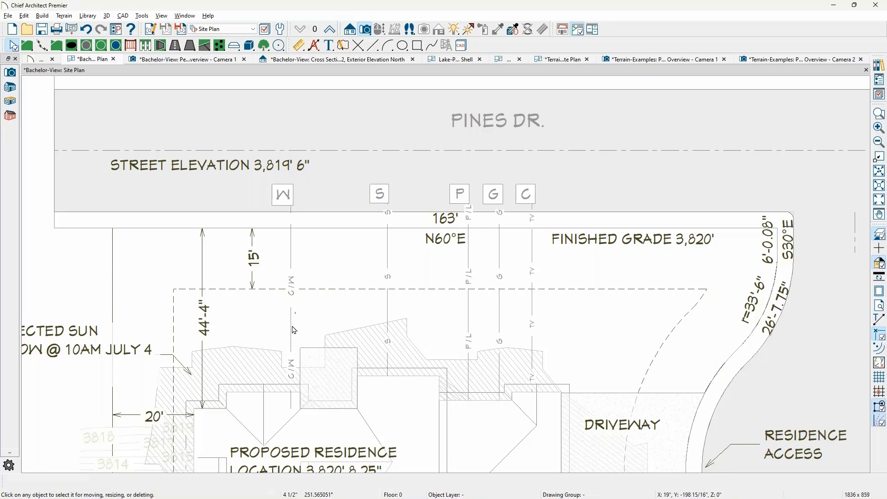
Convert the utility line marked W to a 3D Molding Polyline on the default Moldings layer, with that layer displayed.
click(292, 257)
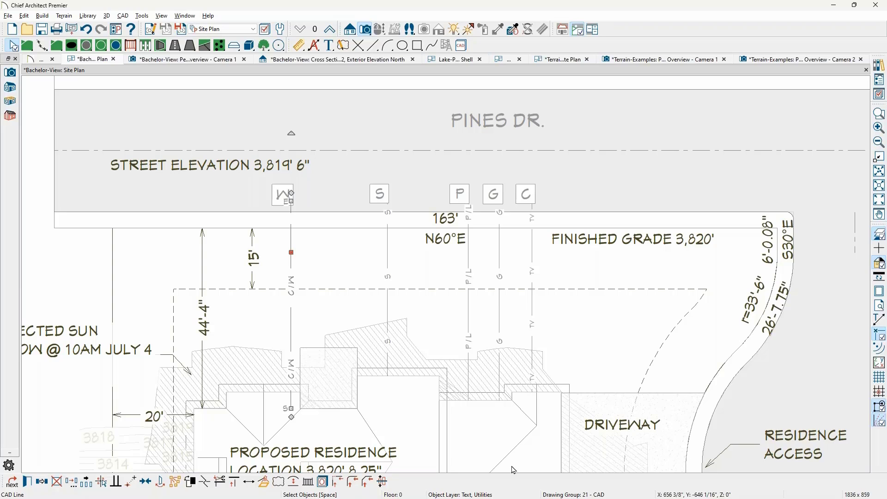
click(264, 481)
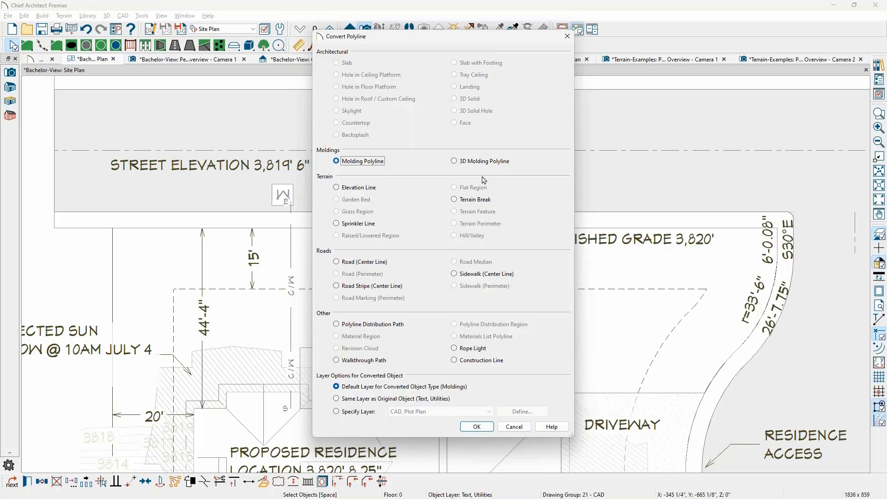
click(477, 163)
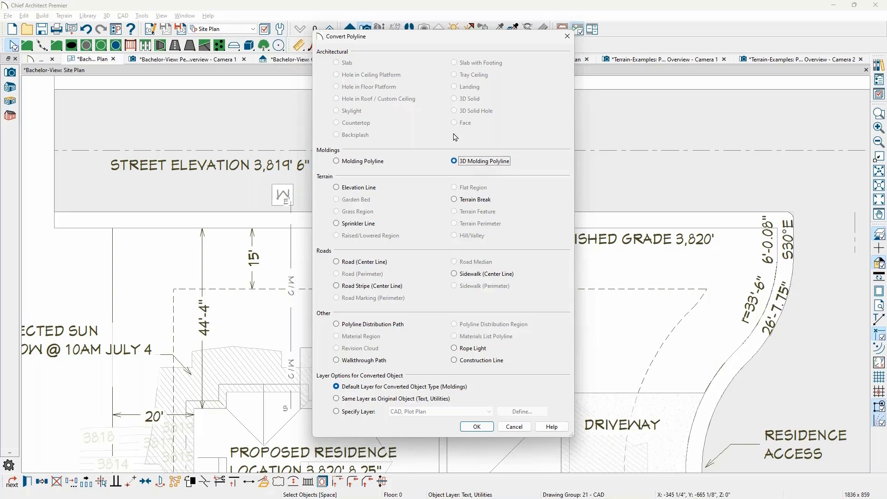
click(476, 427)
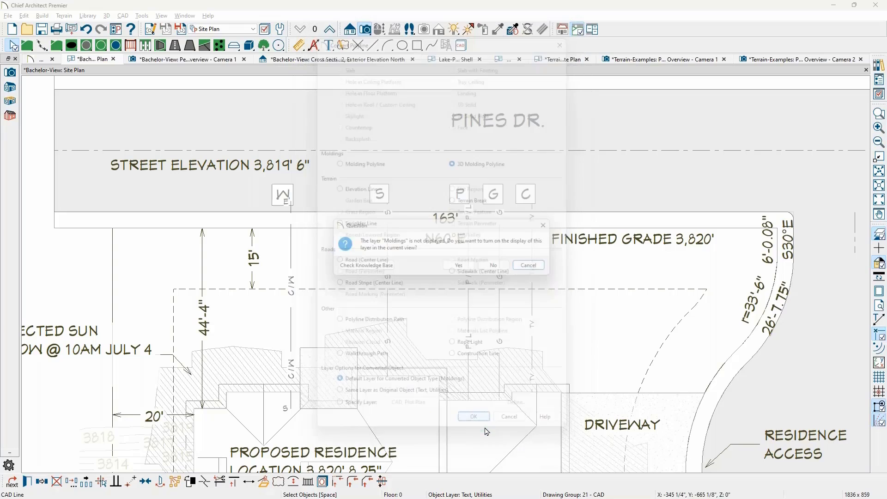
click(468, 269)
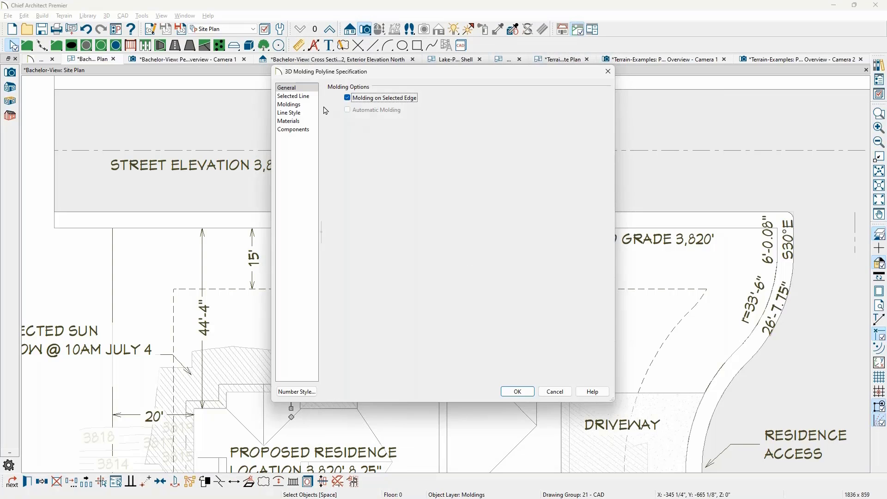
Set the 3D molding polyline's default profile to 30" wide and 30" high.
click(314, 104)
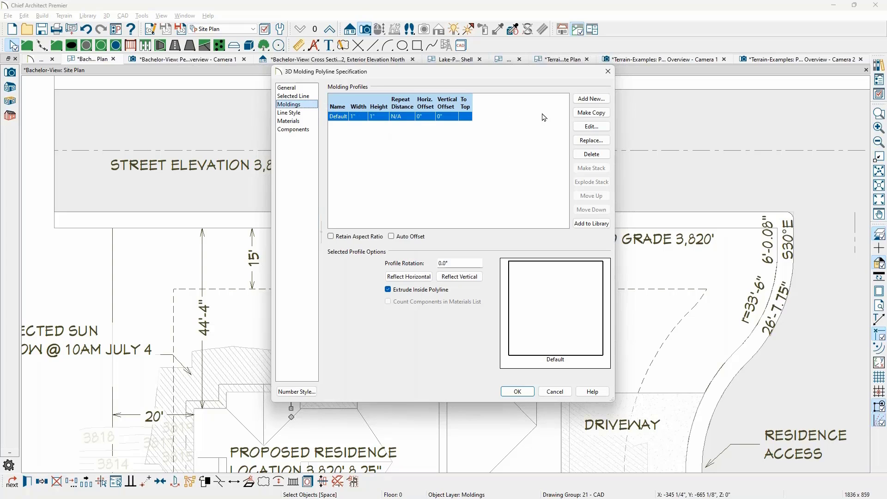
click(599, 141)
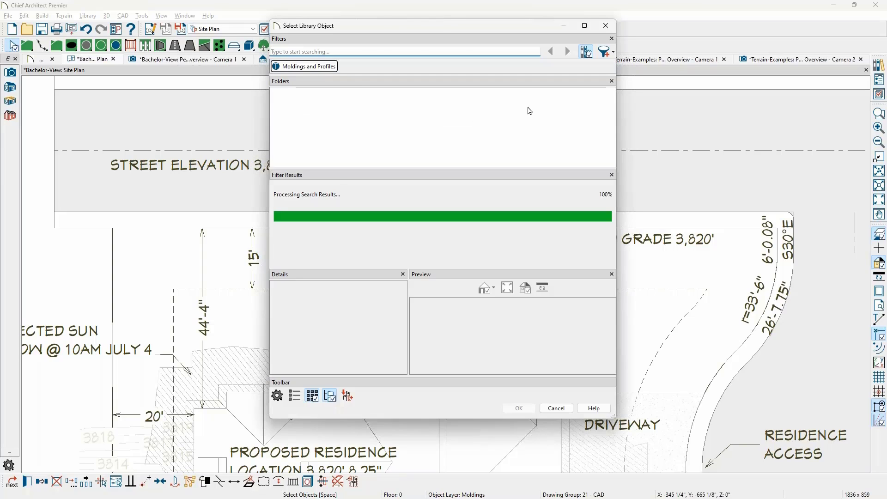
key(Escape)
click(356, 116)
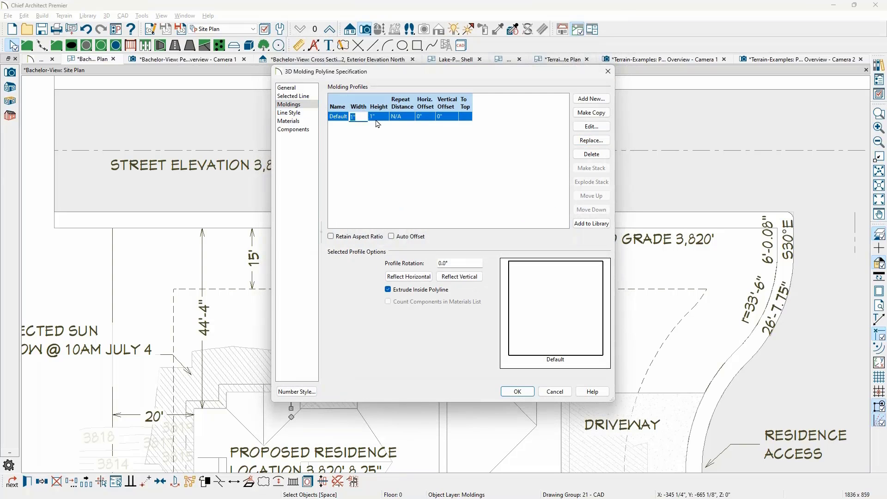
text(30)
key(Tab)
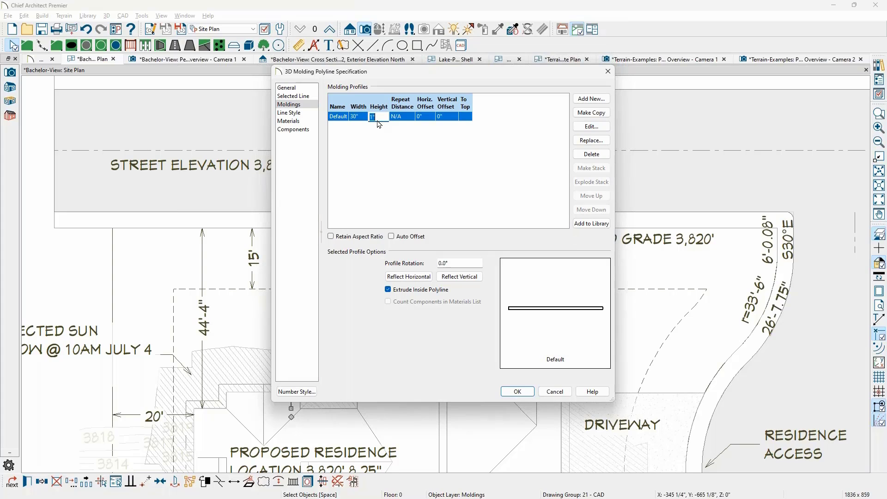
text(30)
key(Tab)
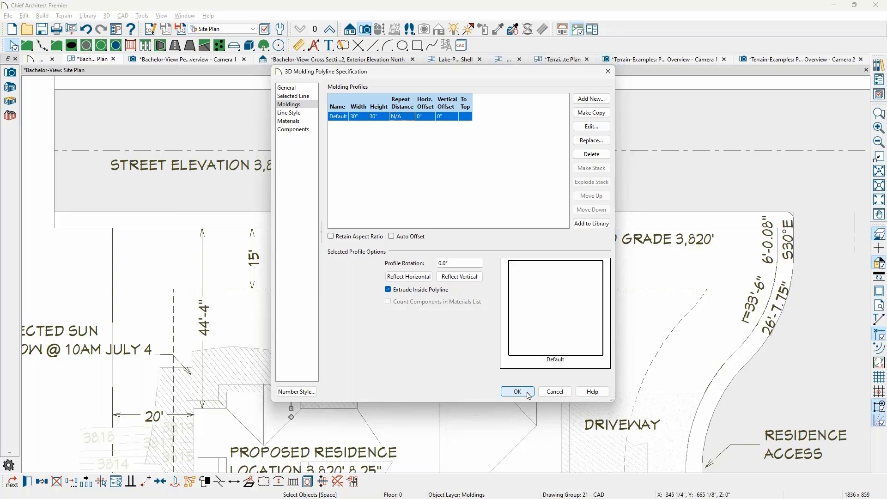
click(298, 114)
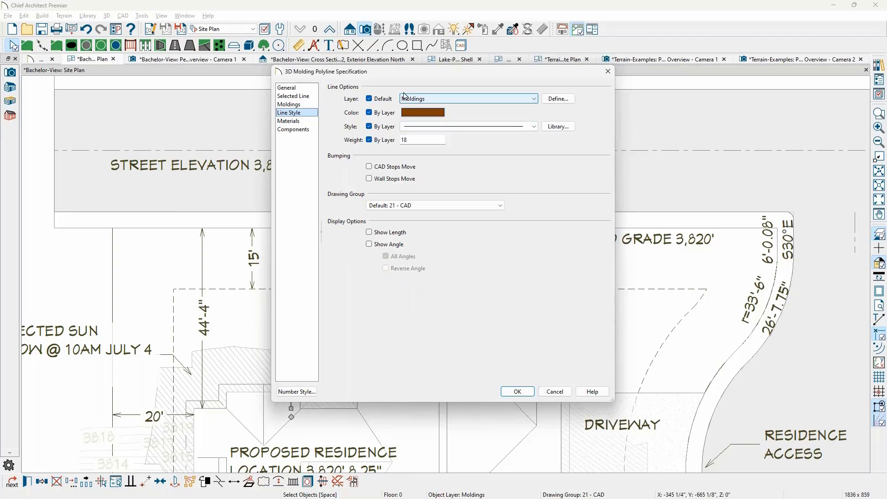
click(517, 392)
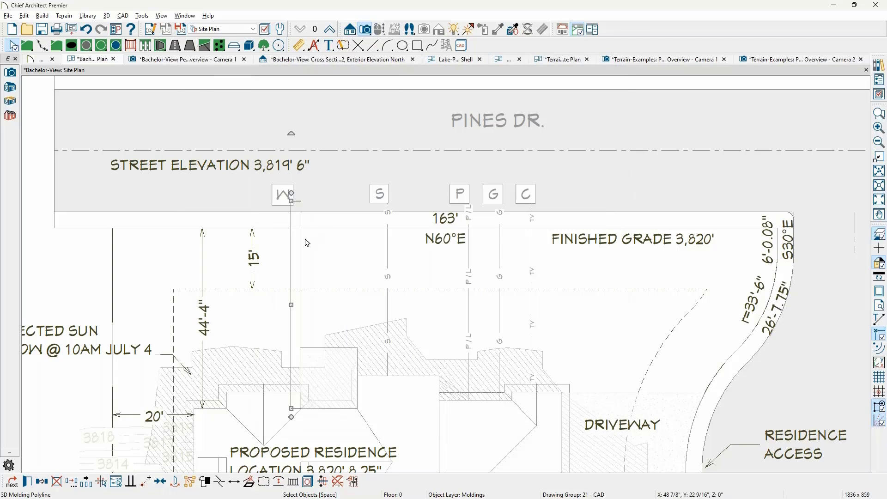
Create a cross-section view across the front yard, looking at the molding beside the residence.
scroll(470, 86, down, 1)
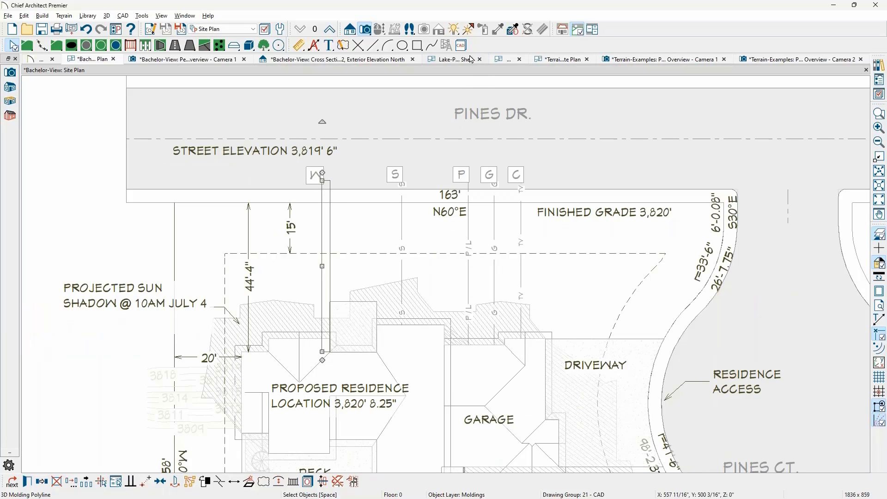
click(350, 30)
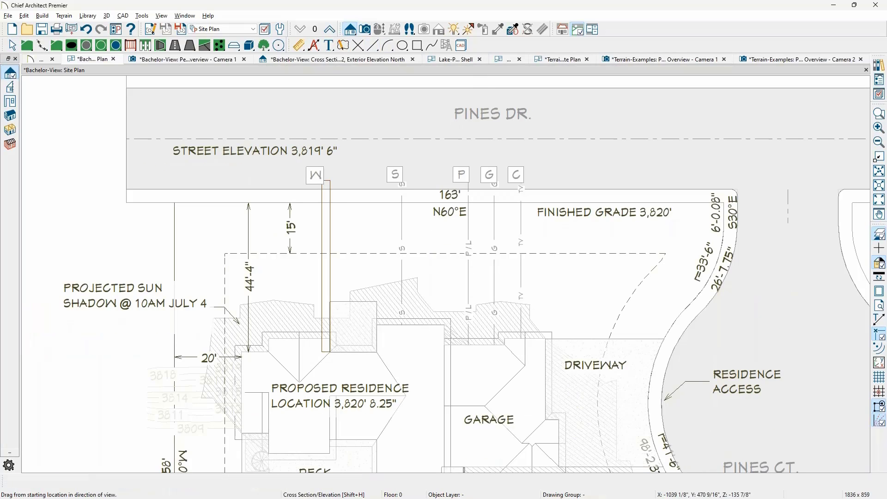
drag(113, 215, 353, 214)
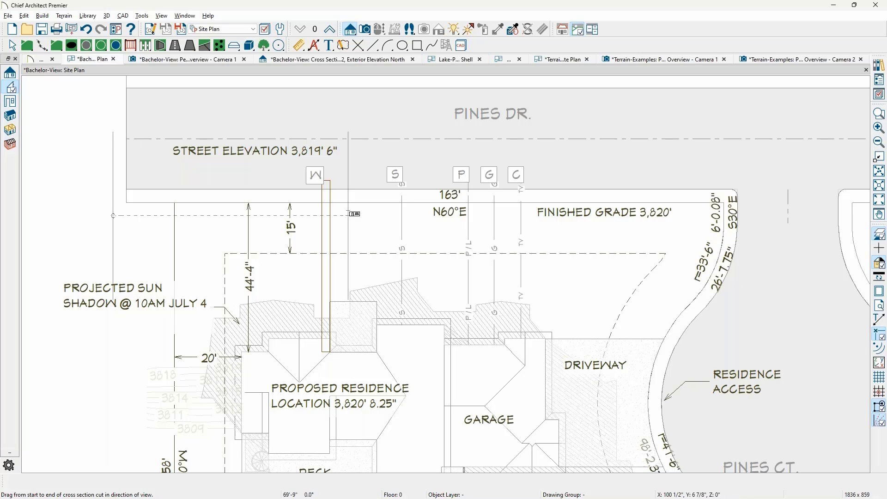
drag(353, 213, 354, 213)
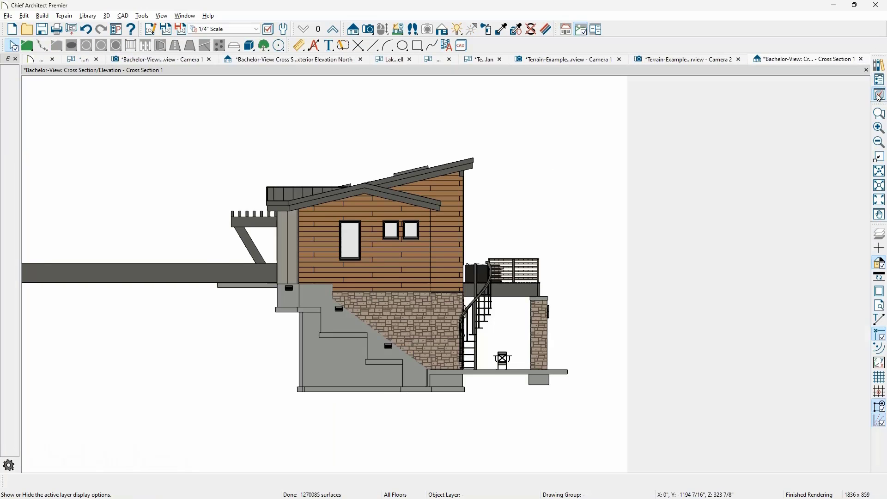
Filter the section view's layer display options for "mold" and select the Moldings layer.
click(879, 95)
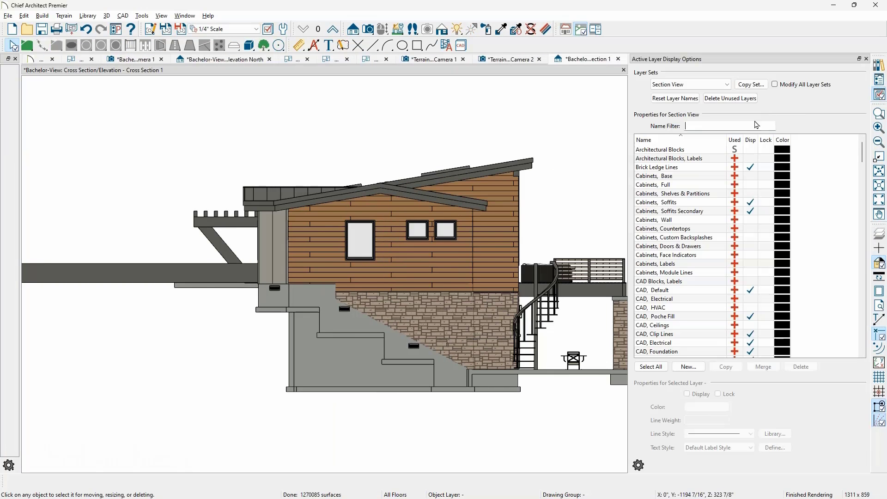
click(758, 121)
text(mold)
click(664, 150)
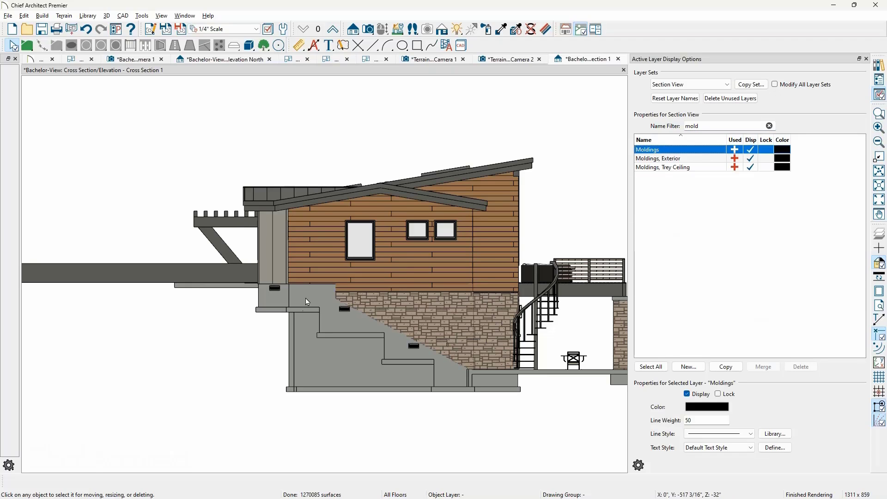
Set the 3D molding polyline's default profile to 5" wide and 5" high.
scroll(119, 292, up, 4)
scroll(144, 291, down, 5)
middle_drag(38, 271, 293, 292)
click(292, 295)
scroll(337, 307, up, 3)
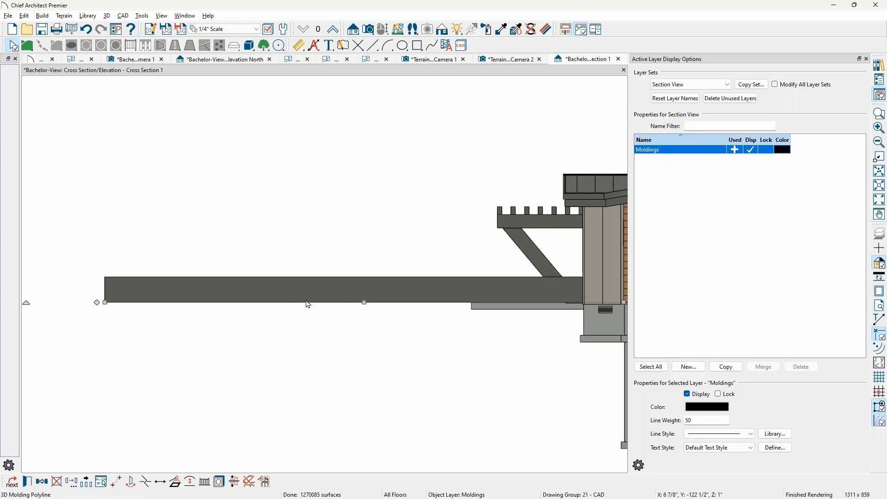
scroll(292, 301, down, 1)
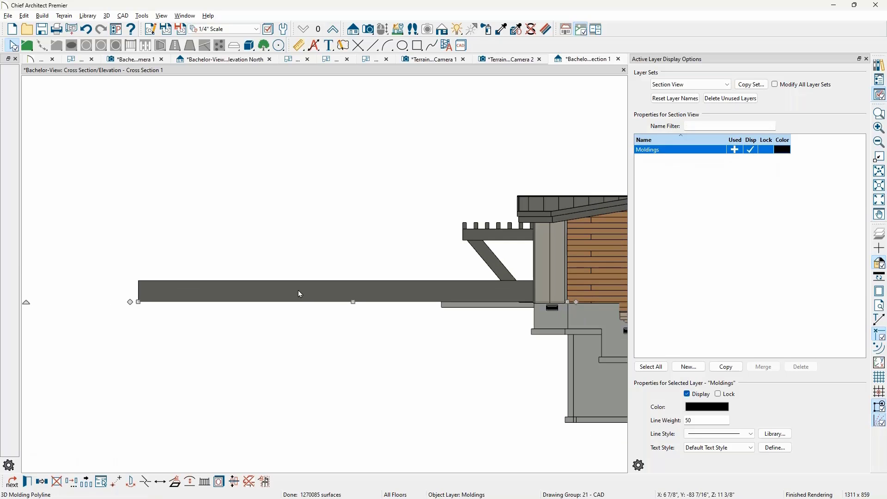
double_click(298, 290)
click(286, 87)
click(289, 104)
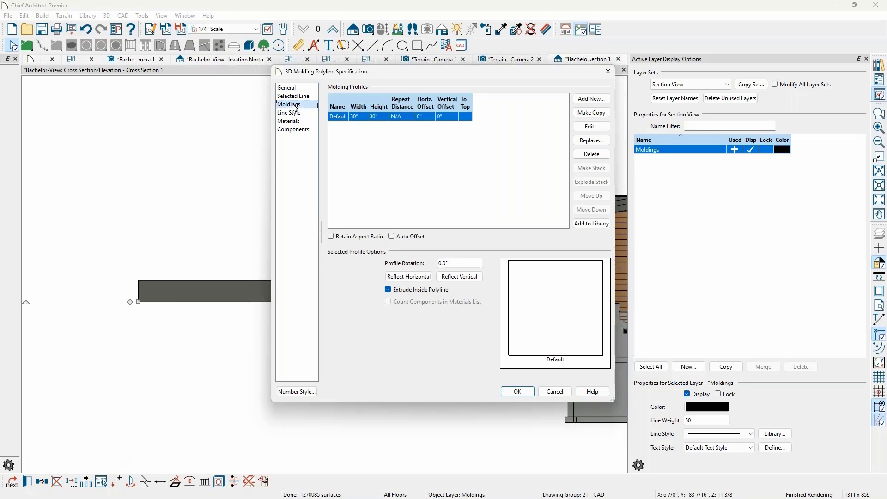
click(365, 116)
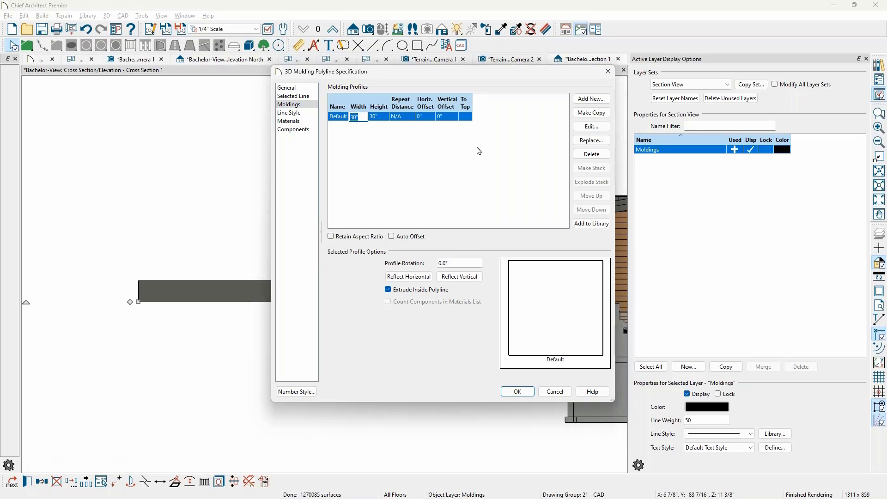
key(BackSpace)
text(5)
key(Tab)
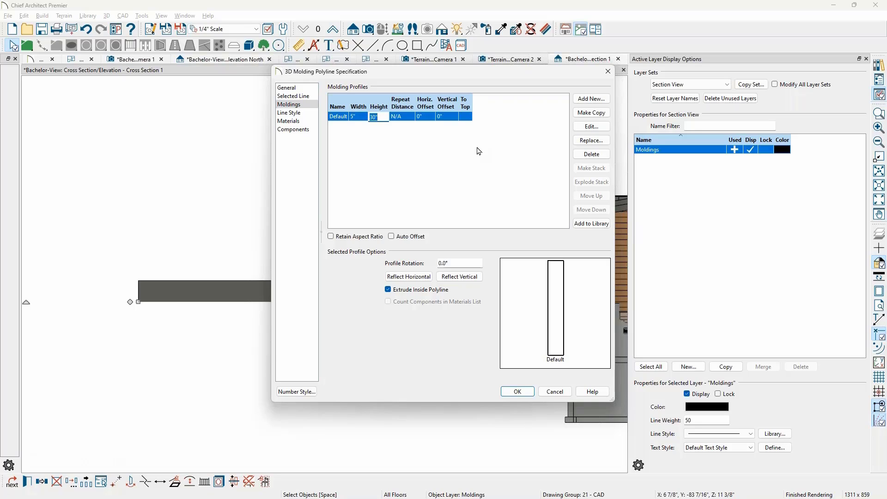
text(5)
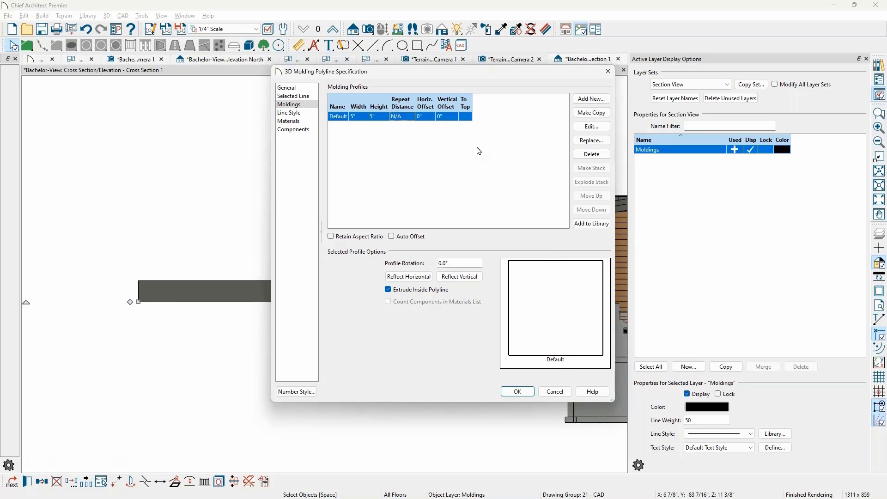
click(518, 392)
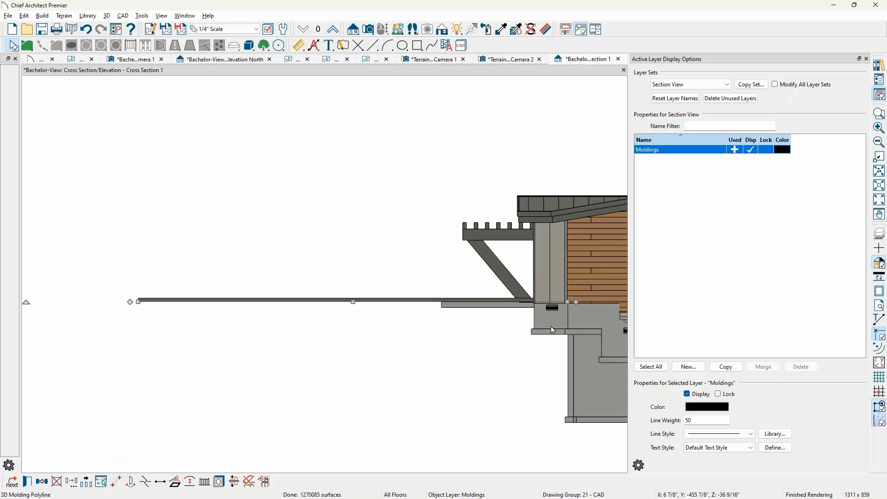
Break the molding polyline in front of the porch and reshape its house end to slope down to the foundation with a short level run.
scroll(551, 326, up, 2)
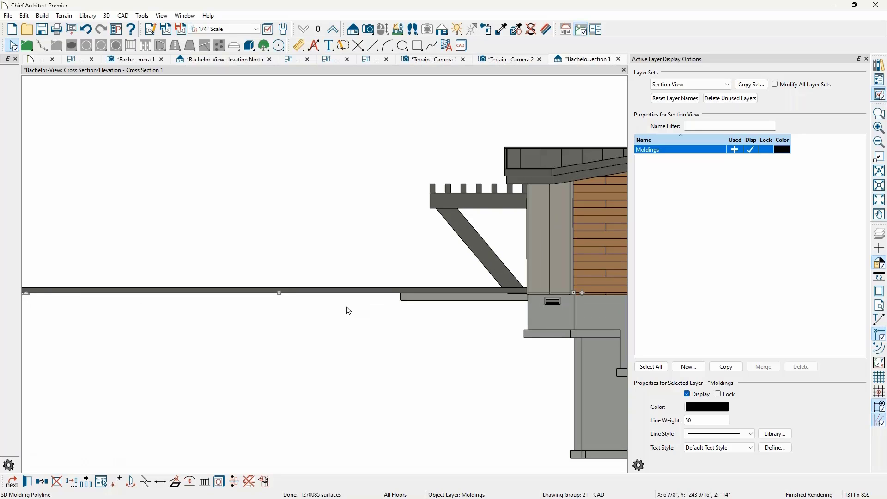
click(331, 307)
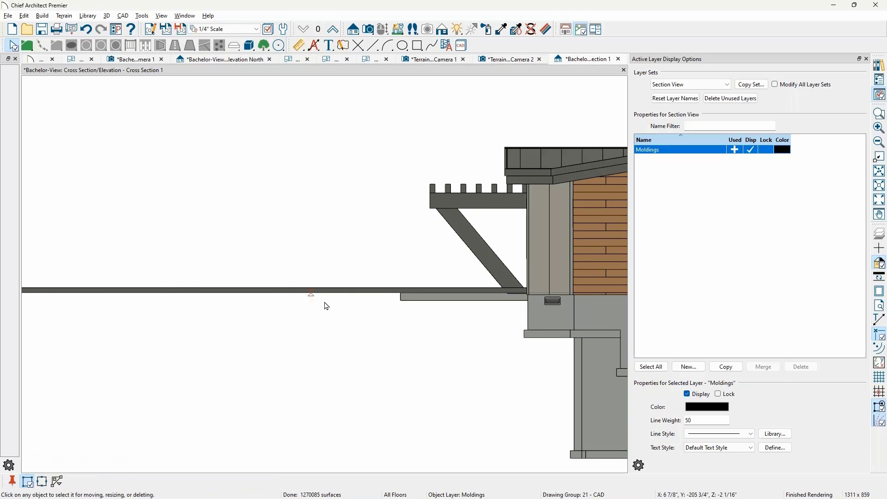
click(324, 293)
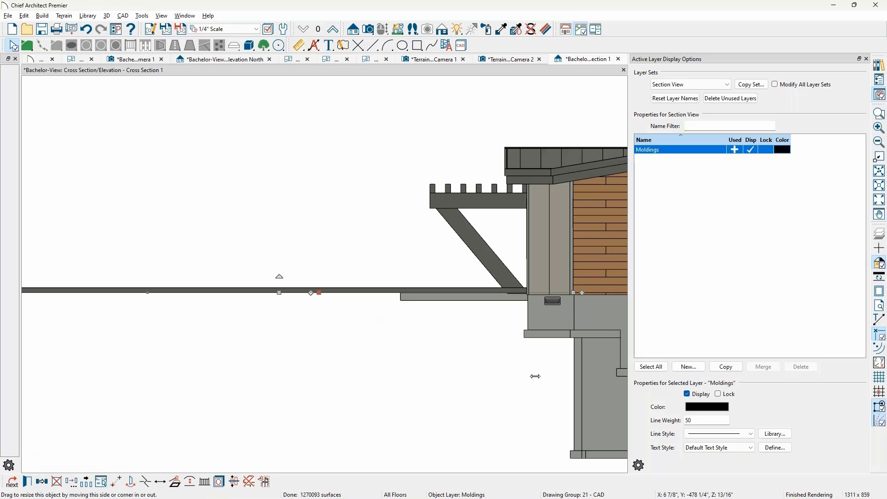
drag(535, 377, 524, 415)
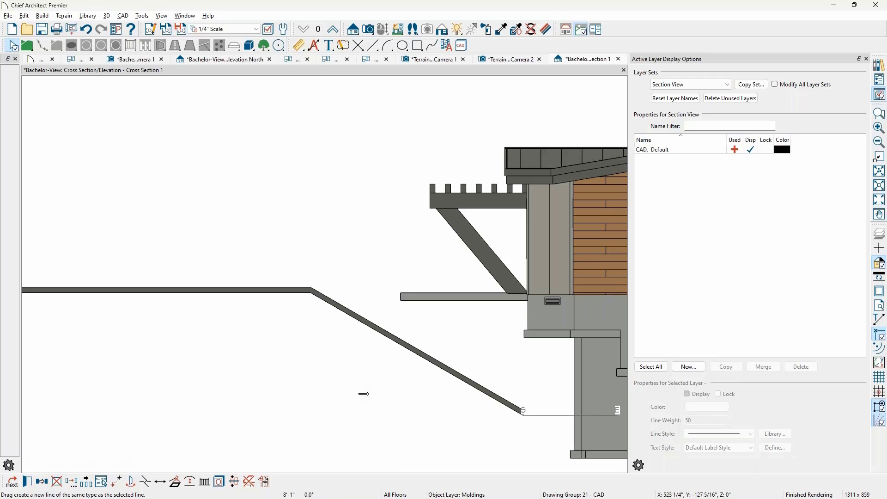
scroll(363, 394, down, 2)
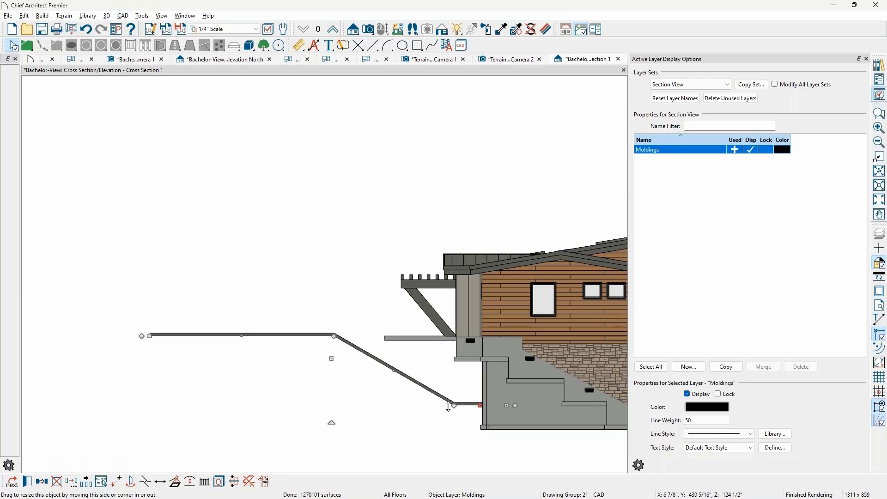
click(365, 419)
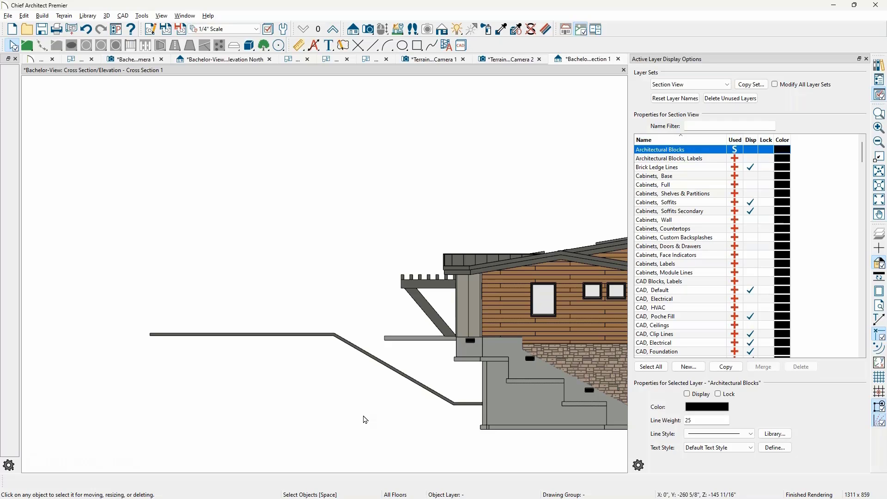
Close the Bachelor-View cross section, north elevation, camera view and site plan, minimizing the Questions slide image.
middle_drag(421, 398, 289, 356)
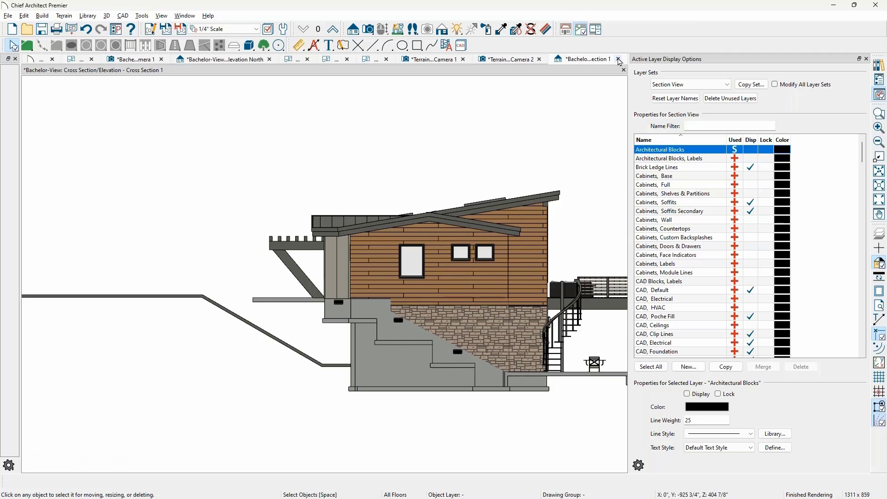
click(618, 59)
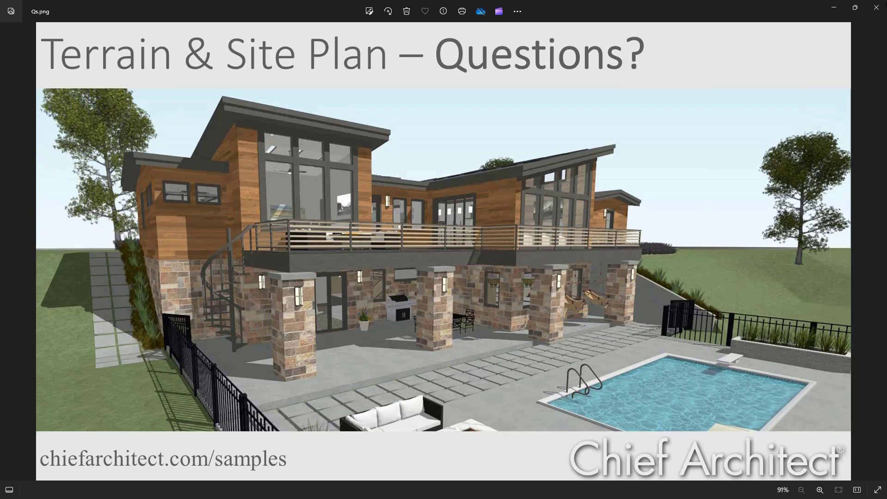
click(827, 9)
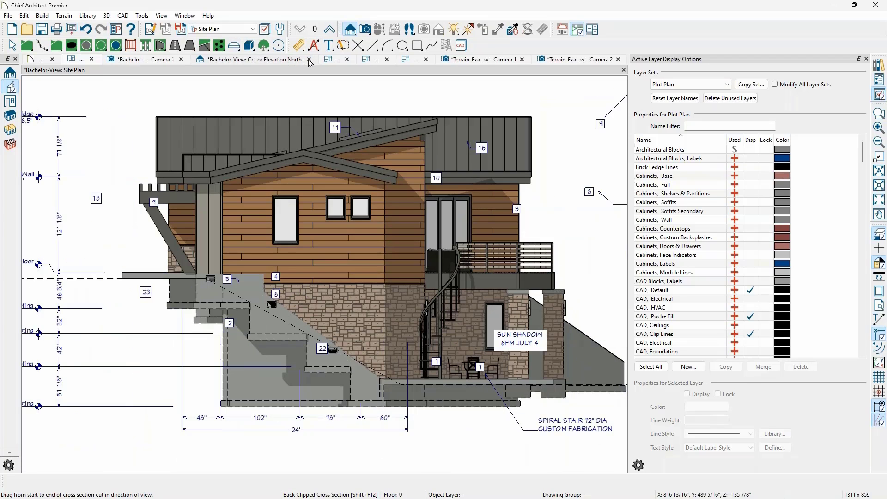
click(308, 61)
click(309, 60)
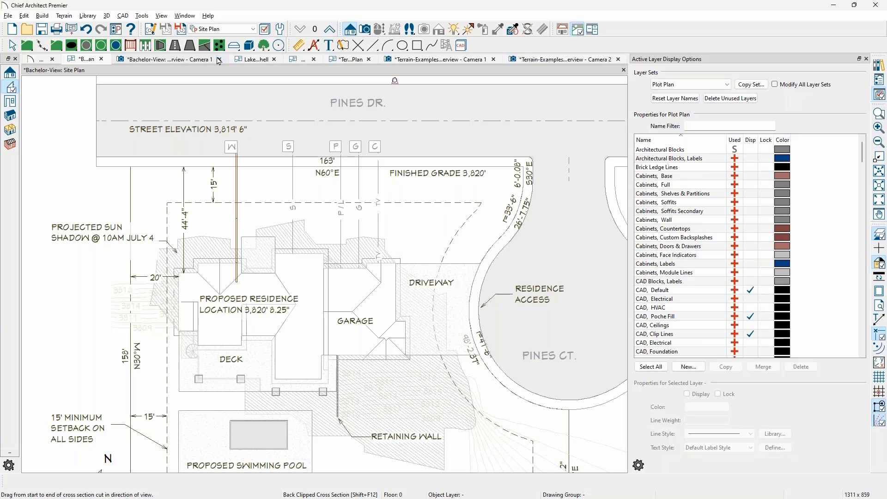
click(219, 59)
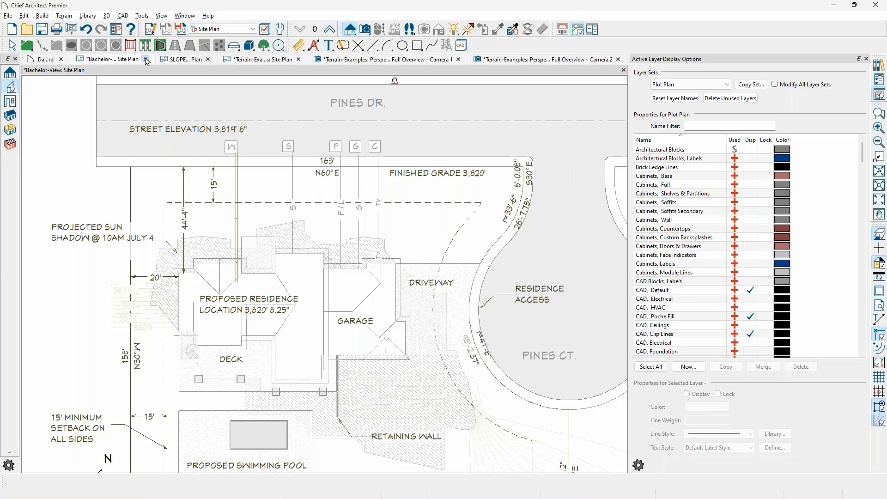
click(145, 59)
click(499, 268)
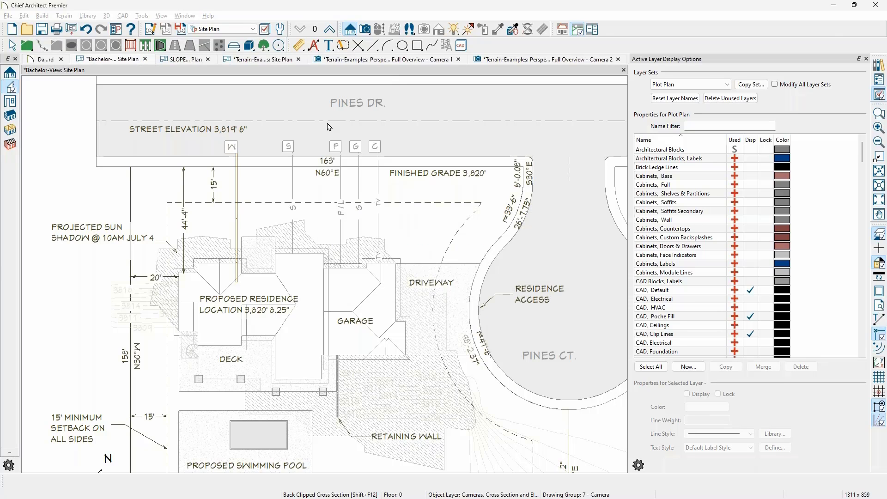
In the Terrain-Examples site plan, move the terrain region's house-side edge about 28'-1" away from the building.
click(265, 62)
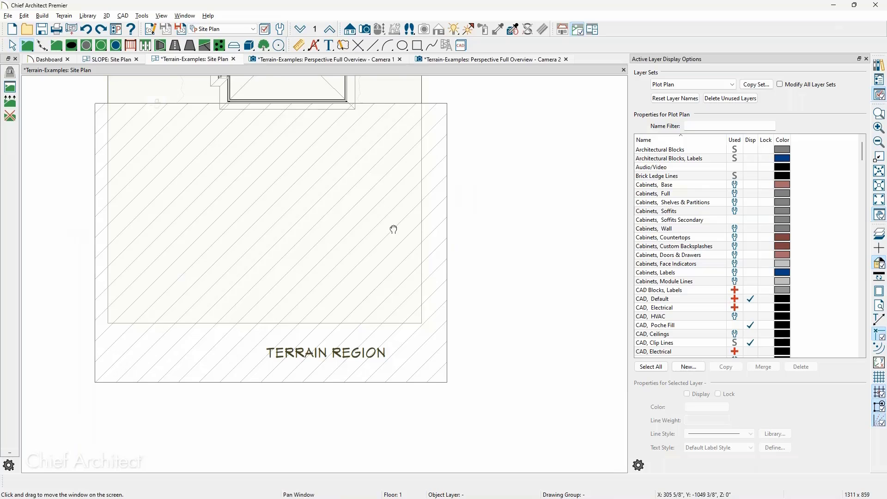
scroll(419, 273, down, 3)
middle_drag(462, 208, 496, 263)
scroll(478, 254, up, 1)
scroll(402, 253, up, 2)
scroll(443, 262, down, 1)
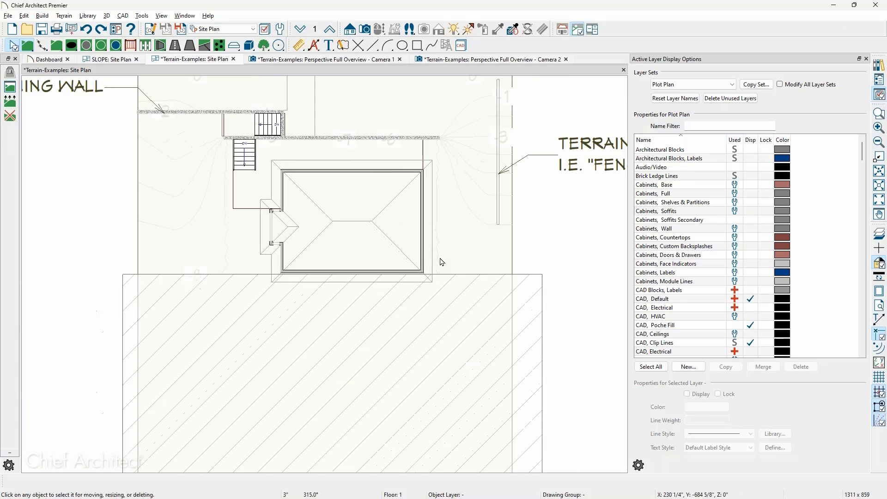
scroll(468, 267, down, 1)
click(468, 268)
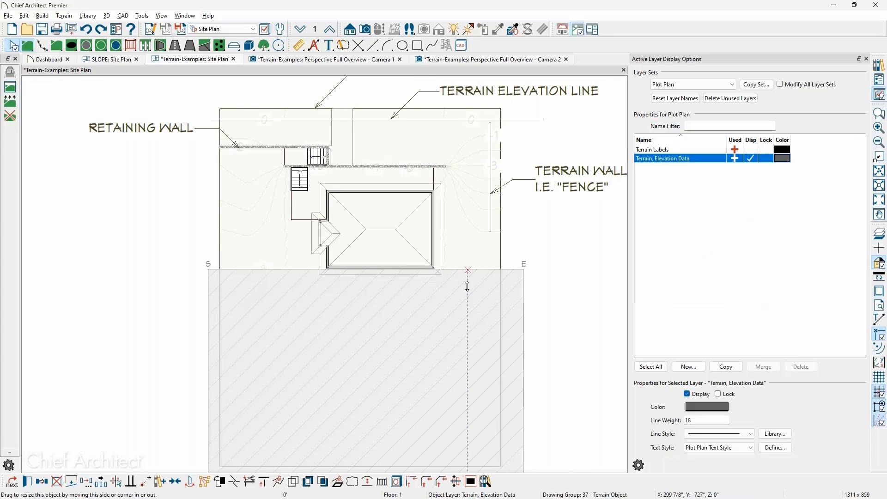
drag(467, 268, 461, 369)
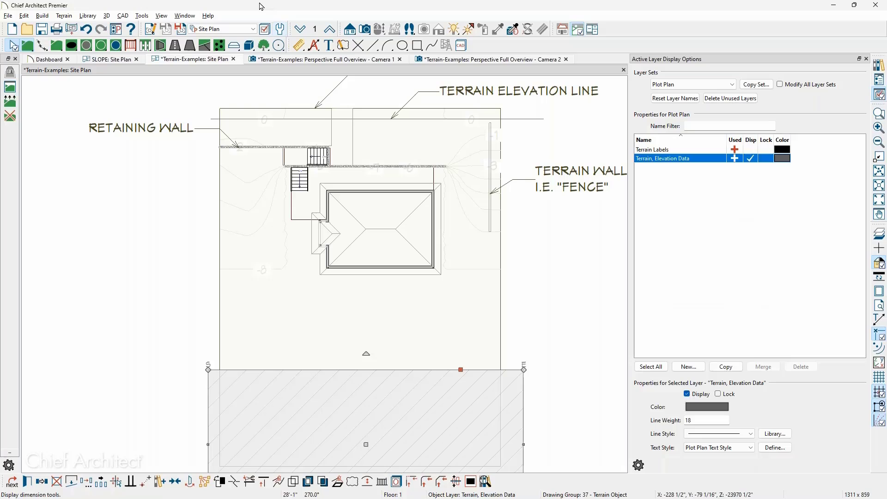
click(10, 104)
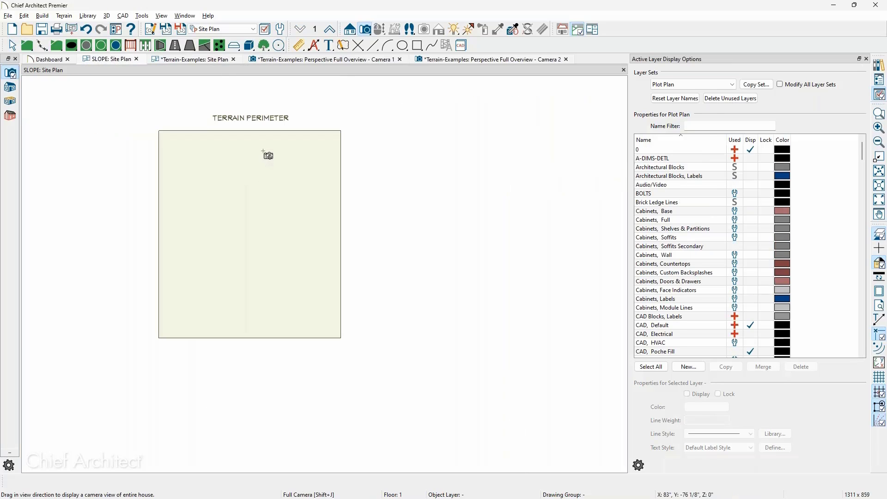
In the SLOPE site plan, draw a rectangular building of straight exterior walls about 37'-1" long in the middle of the terrain perimeter.
middle_drag(307, 170, 390, 232)
key(space)
scroll(324, 189, up, 1)
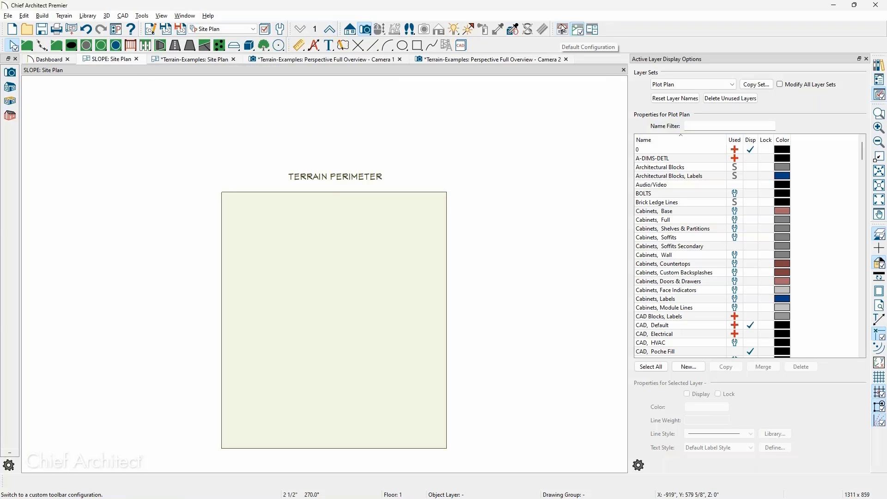
click(562, 29)
click(27, 45)
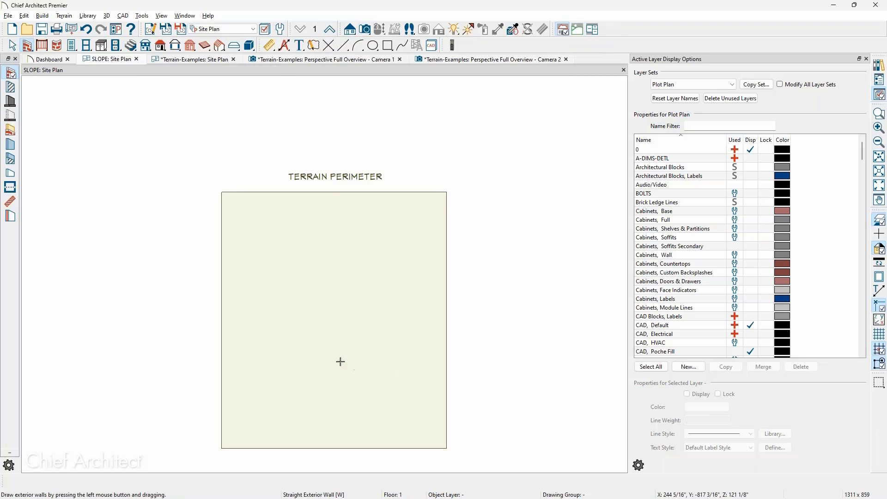
mouse_move(285, 335)
mouse_down()
mouse_move(284, 266)
mouse_move(379, 273)
mouse_move(378, 337)
mouse_move(286, 335)
mouse_up()
click(461, 268)
key(space)
scroll(318, 328, up, 3)
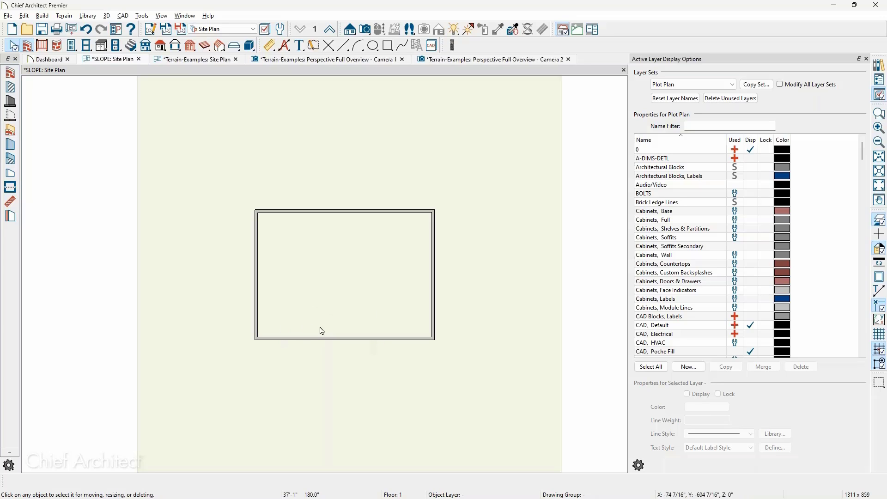
Draw an elevation region across the upper terrain overlapping the building, and pull its lower edge about 3'-11" up.
scroll(321, 328, down, 3)
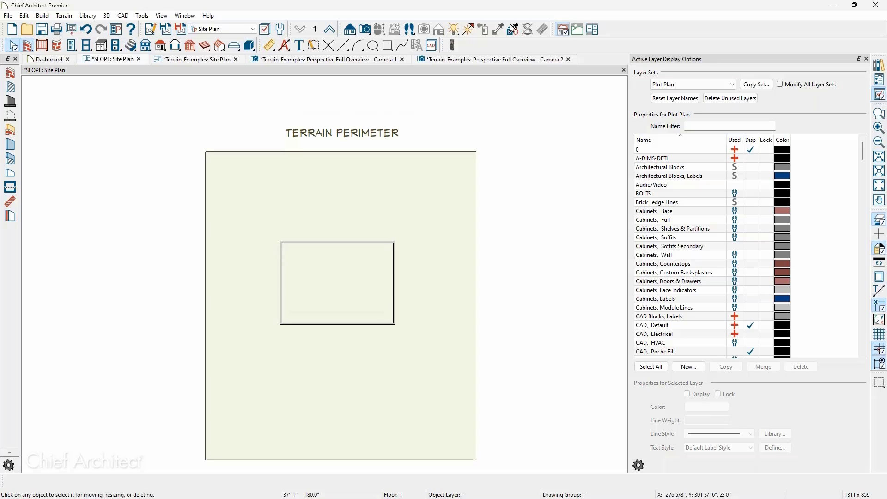
click(577, 29)
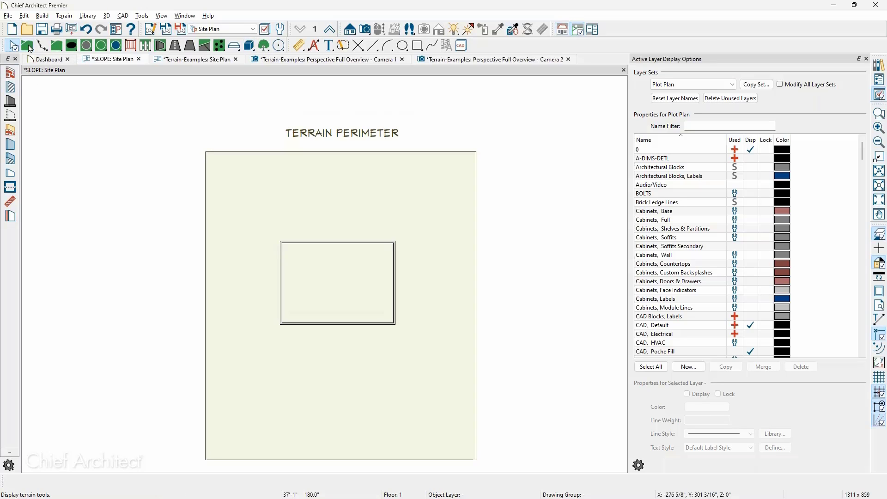
click(27, 46)
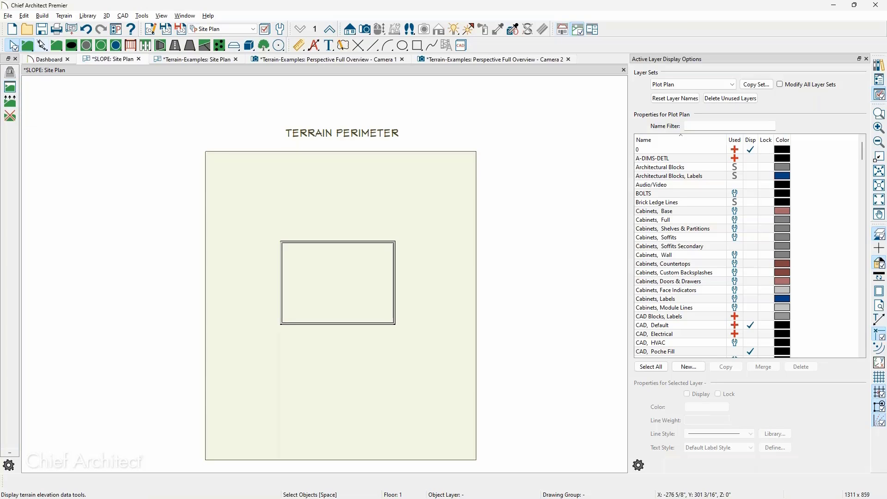
click(42, 45)
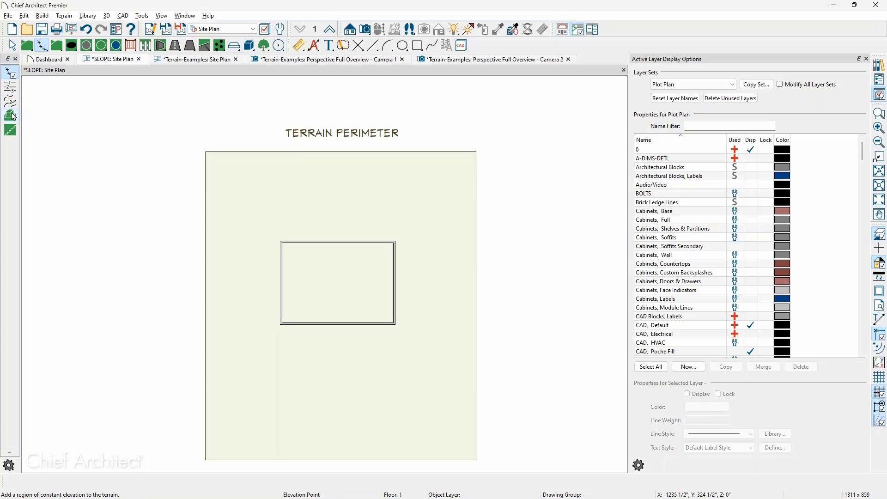
click(10, 116)
drag(165, 145, 526, 261)
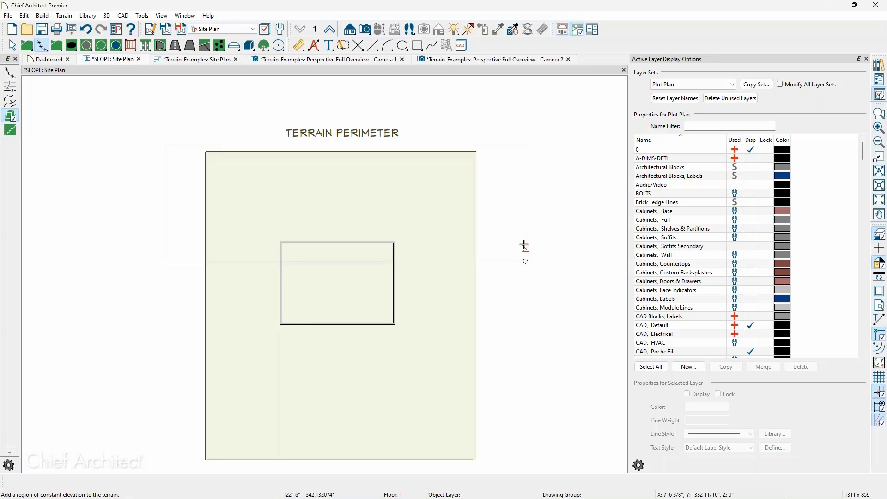
click(517, 260)
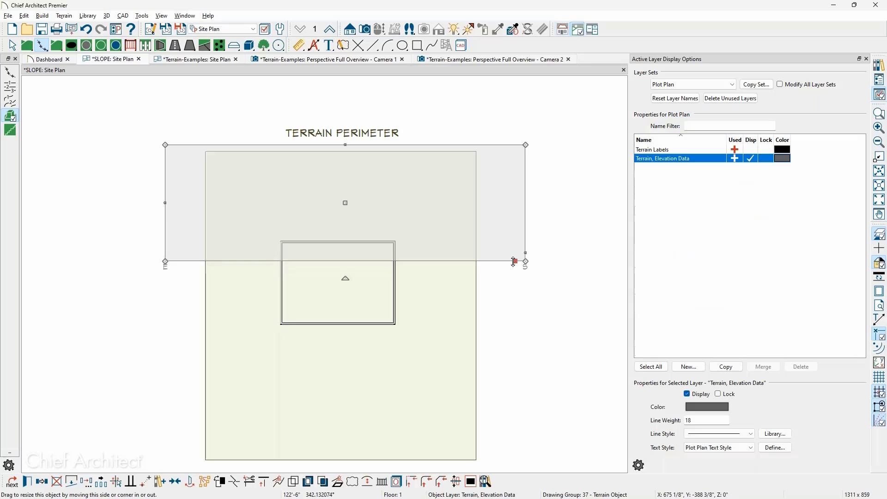
drag(513, 248, 513, 248)
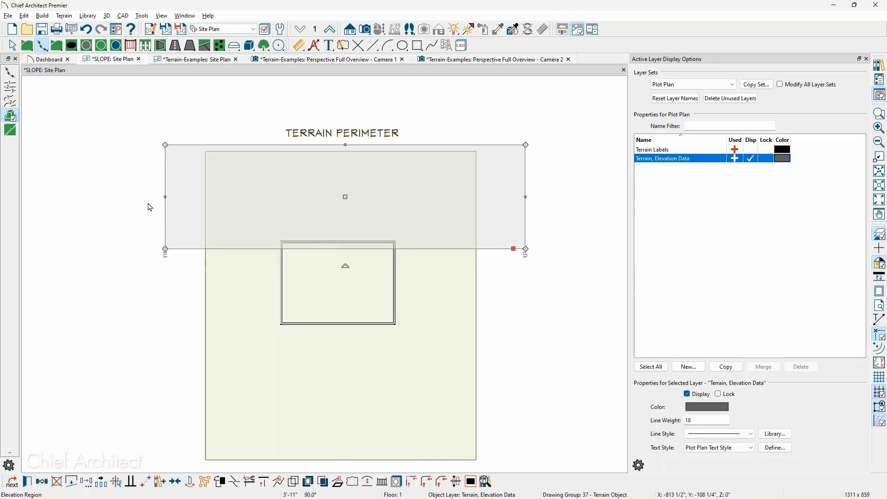
Copy the upper elevation region about 45'-3" down over the building, and extend the copy's lower edge about 30'-10" past the terrain perimeter.
click(42, 481)
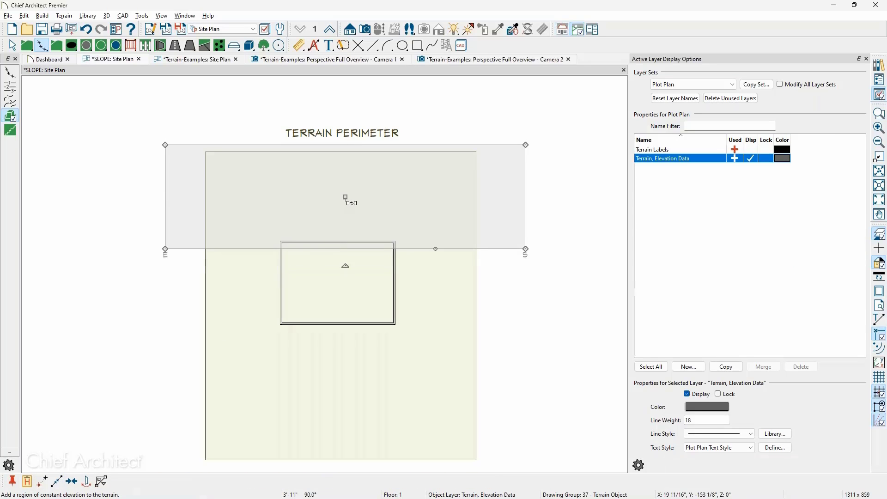
drag(345, 198, 346, 337)
scroll(347, 386, down, 2)
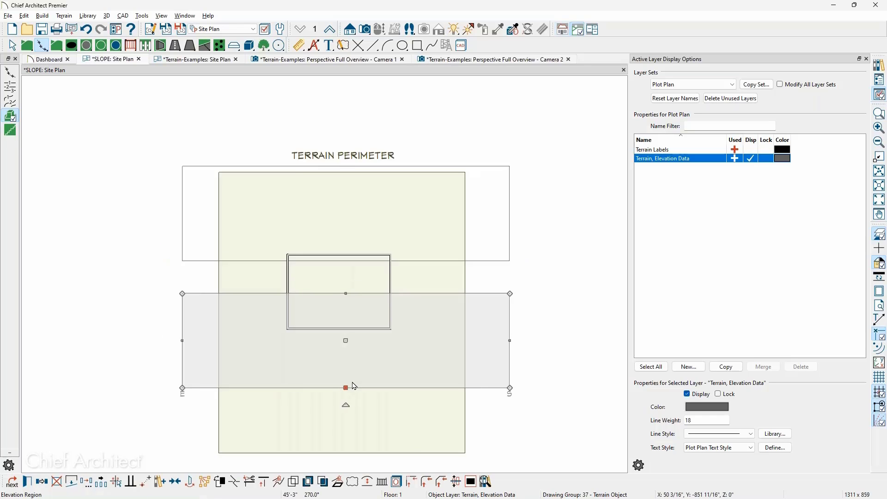
drag(347, 386, 347, 467)
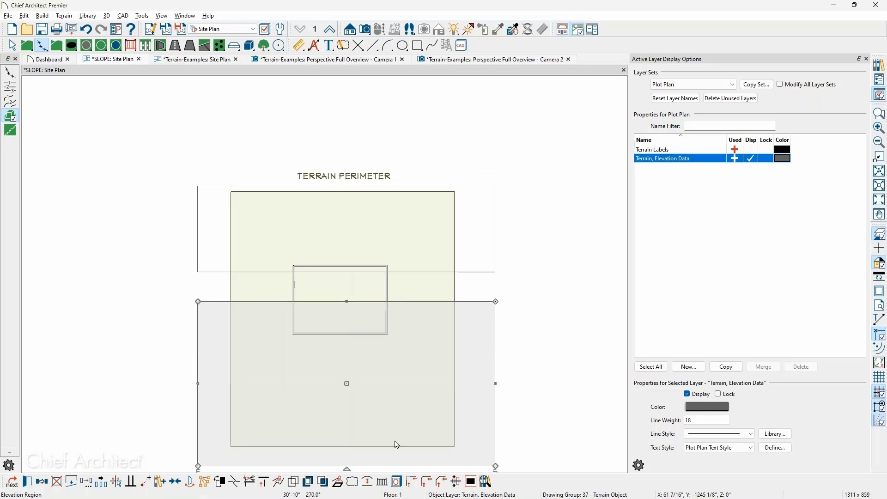
Set the lower elevation region's elevation to -12" and build the terrain.
double_click(487, 375)
click(389, 87)
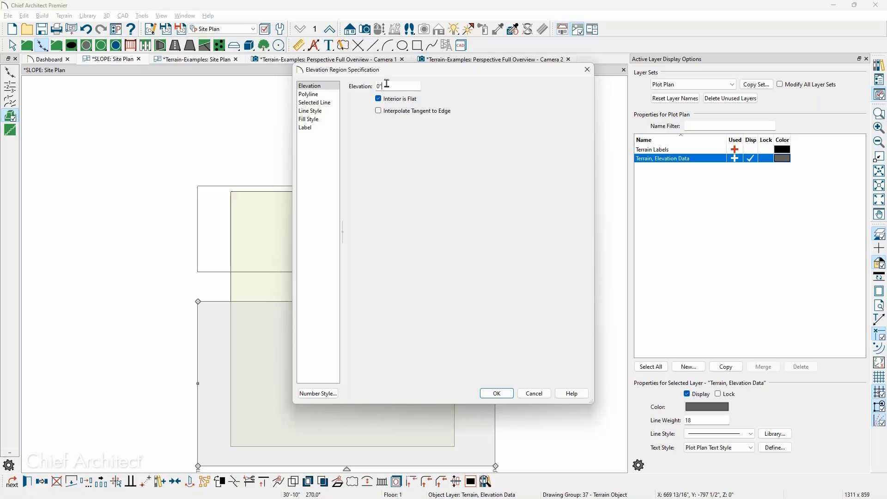
drag(386, 84, 296, 88)
key(Return)
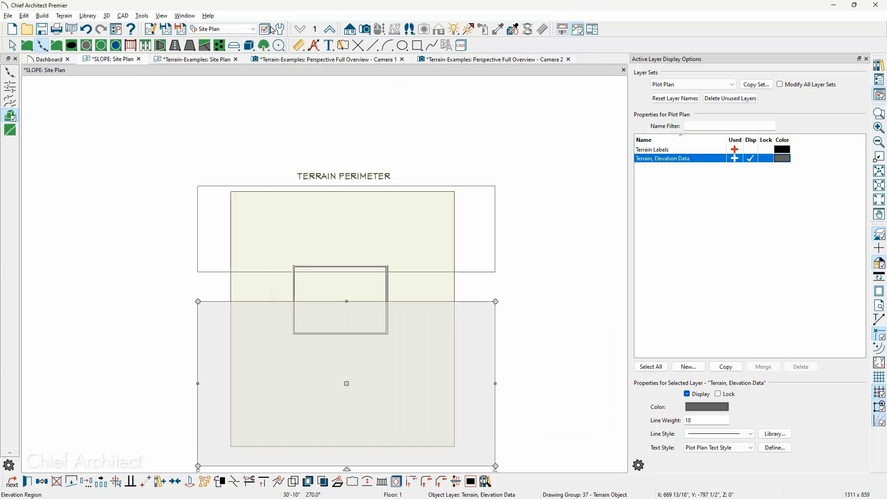
click(248, 279)
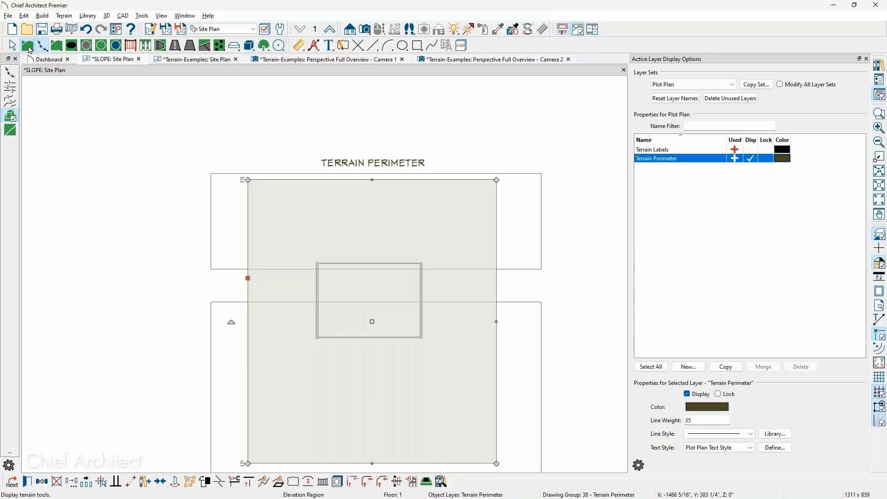
click(10, 100)
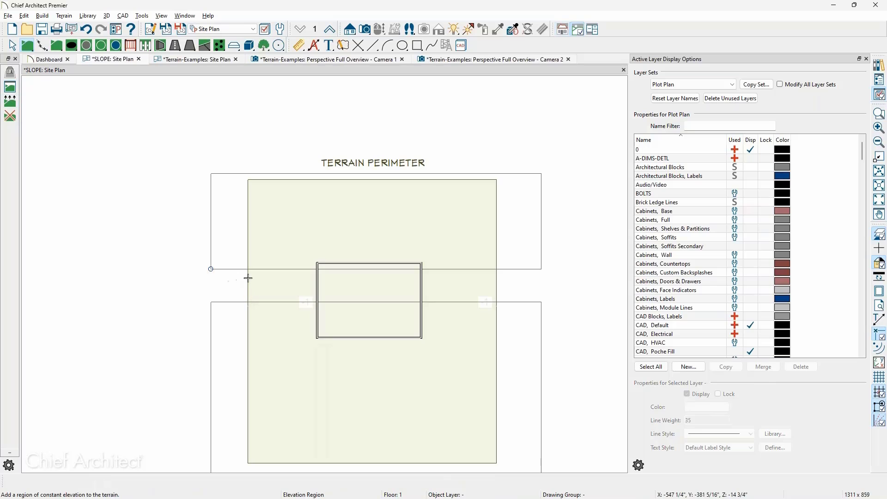
Check the elevation values of the lower and upper elevation regions, and rebuild the terrain.
click(248, 278)
double_click(232, 301)
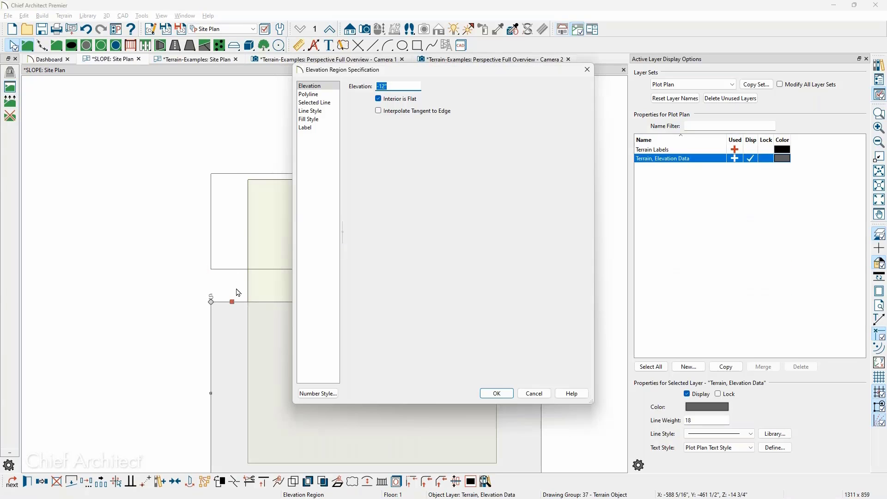
key(Escape)
click(228, 268)
double_click(228, 269)
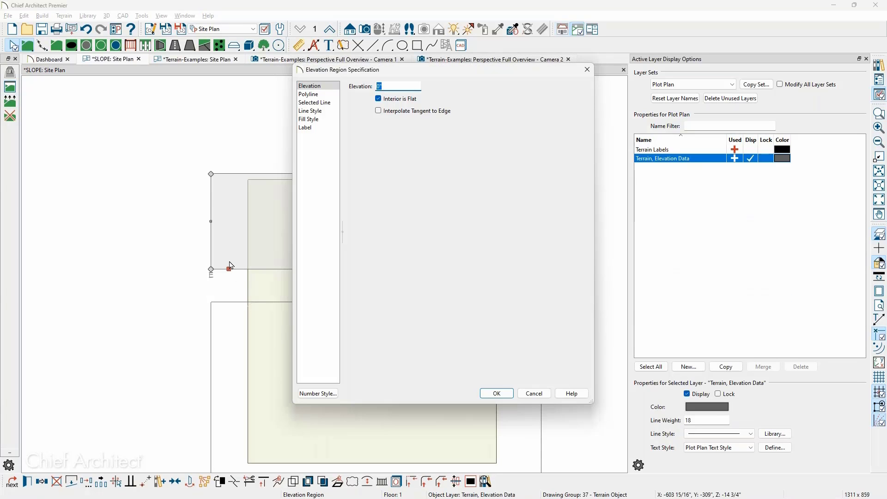
key(Escape)
click(12, 101)
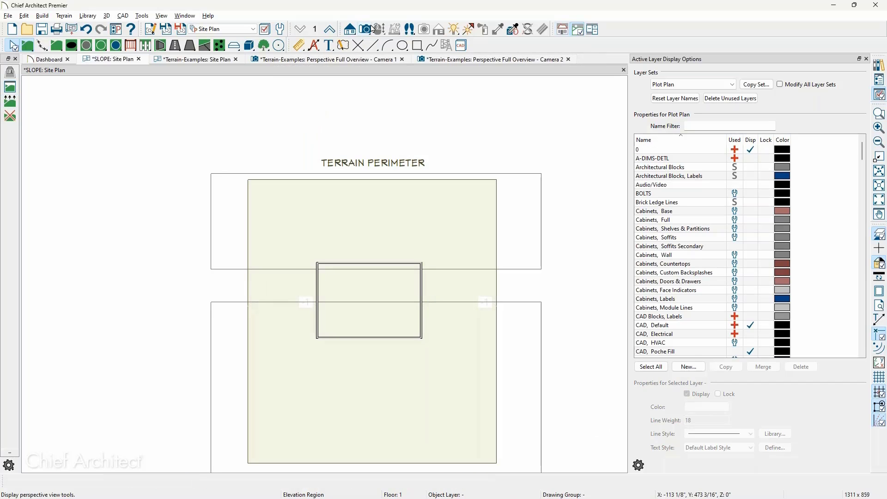
Create a perspective full overview of the SLOPE plan, orbit to a low angle, and compare it with Terrain-Examples Camera 2.
click(366, 29)
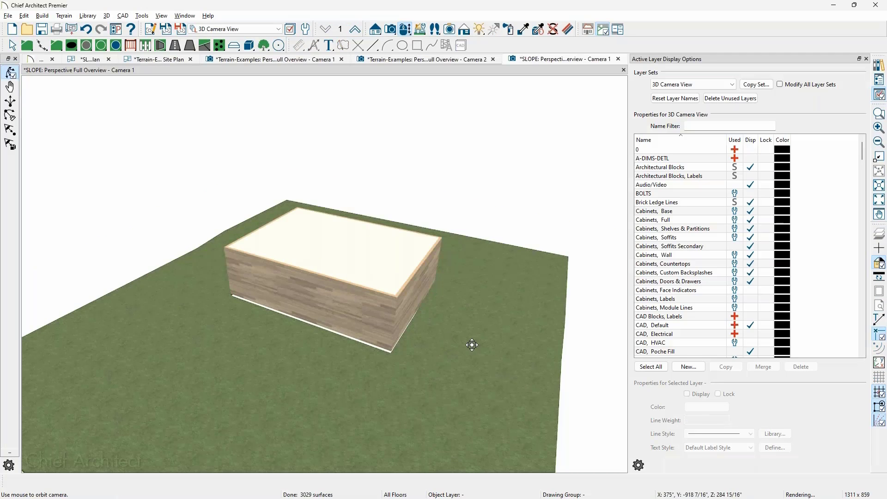
drag(472, 345, 451, 319)
scroll(451, 319, up, 3)
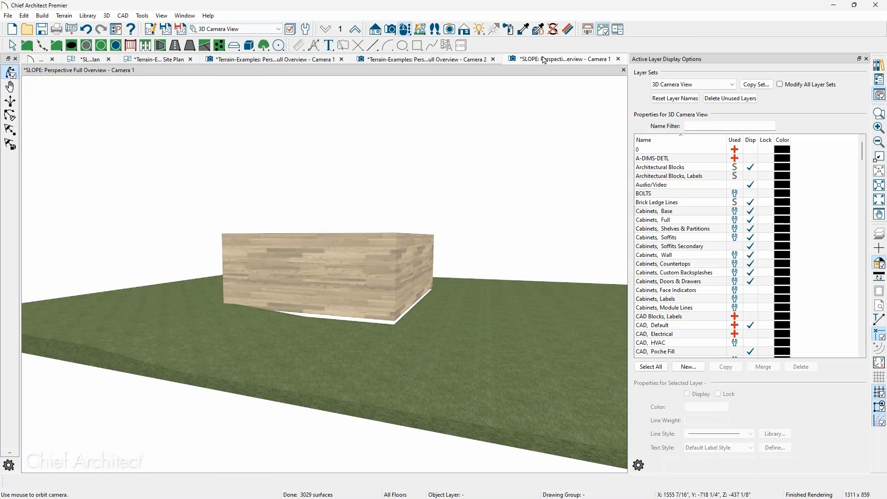
click(453, 60)
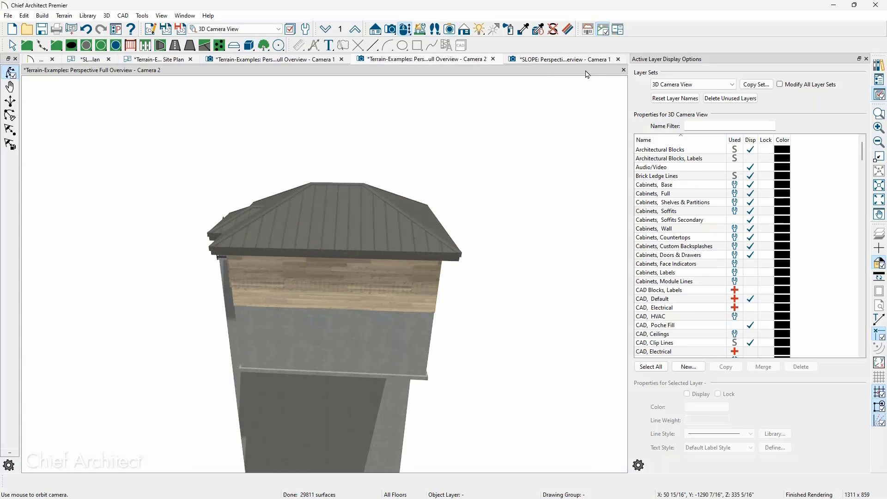
click(526, 60)
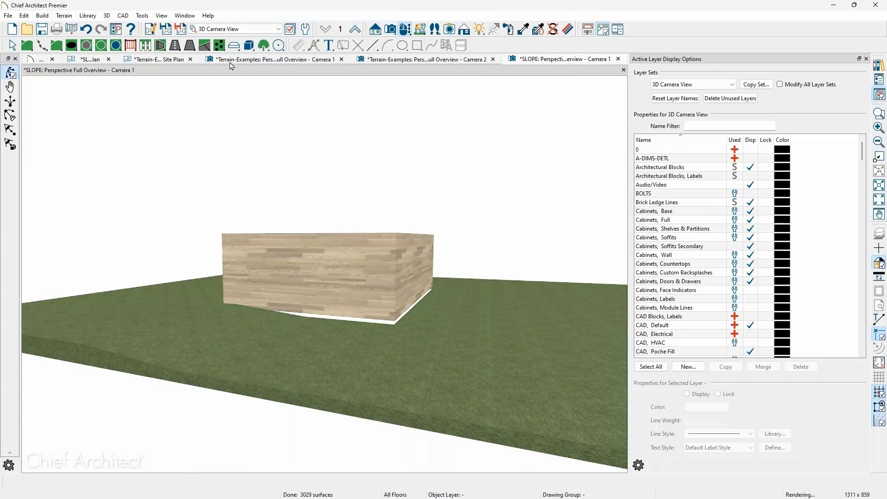
In the SLOPE site plan, set the lower elevation region's elevation to -12' and rebuild the terrain.
click(99, 58)
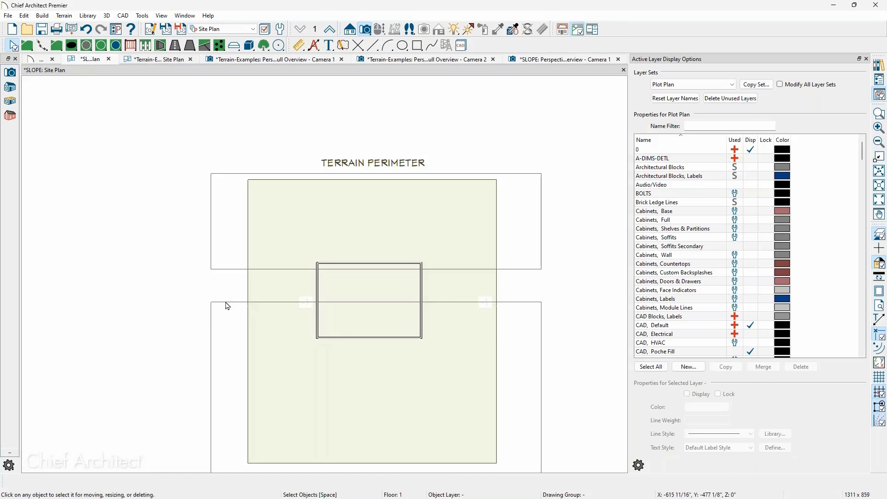
double_click(227, 305)
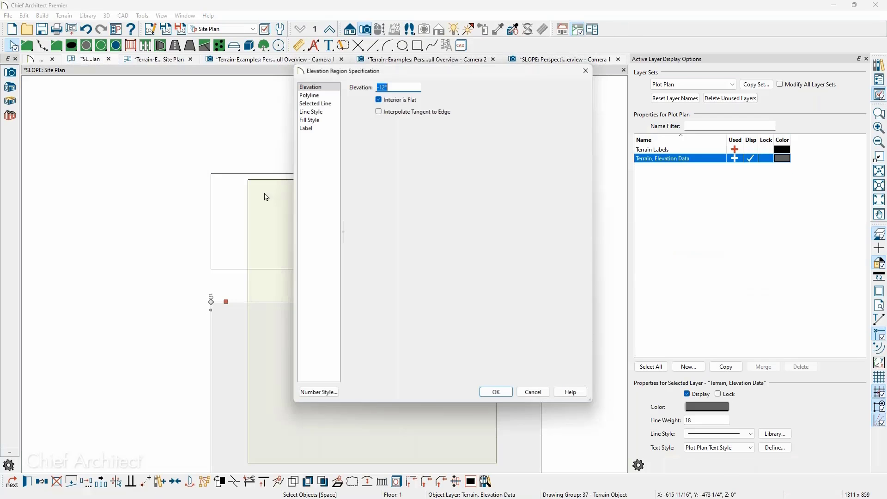
click(395, 87)
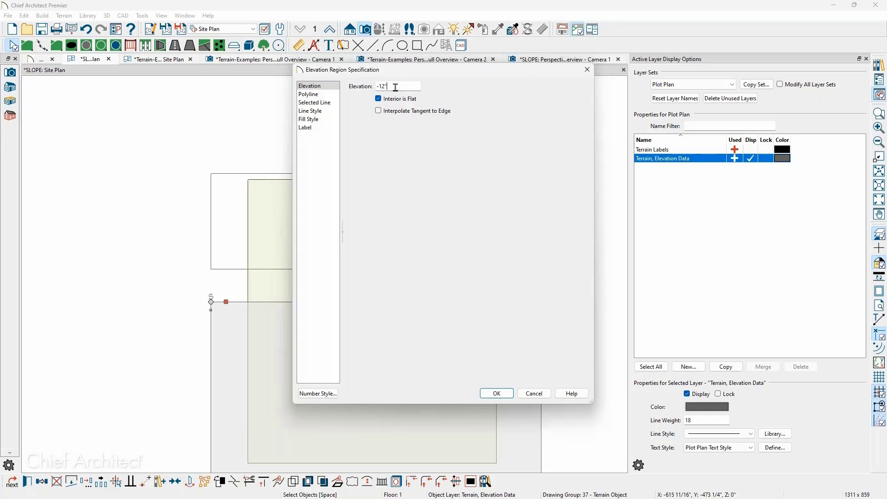
key(Return)
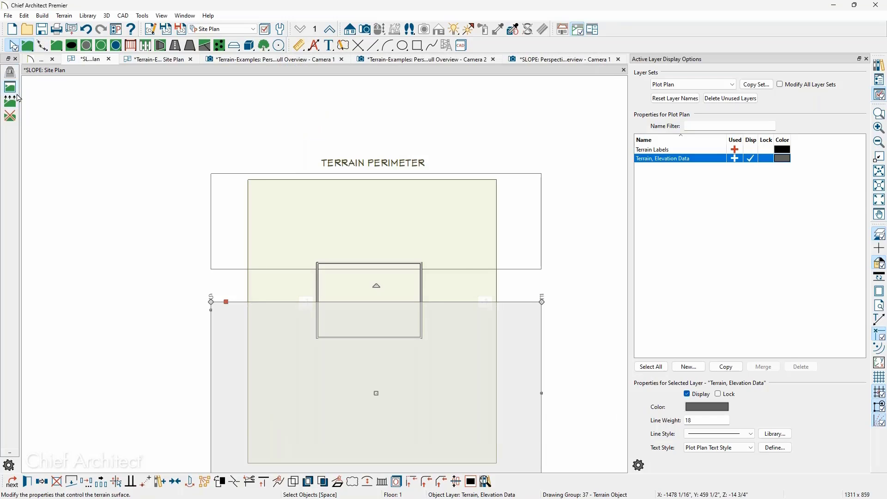
click(10, 101)
Move the lower elevation region's upper edge about 6'-9" down, away from the upper region, and rebuild the terrain.
scroll(264, 304, up, 3)
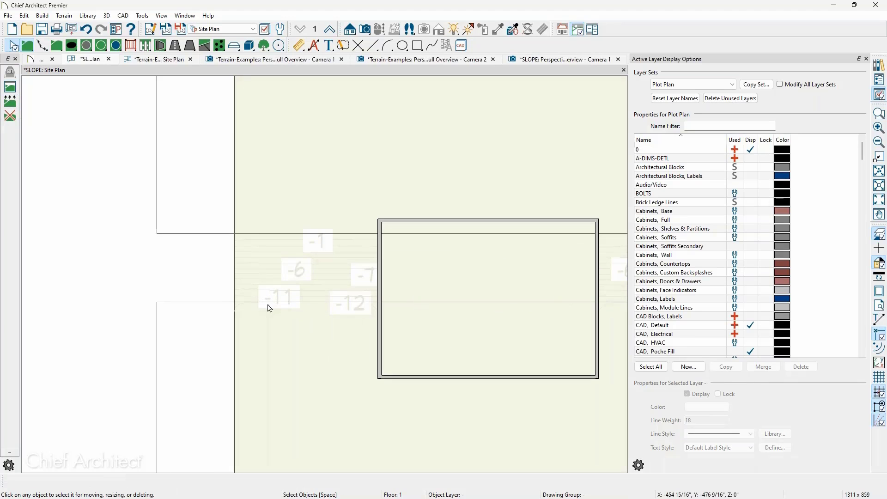
scroll(209, 319, up, 2)
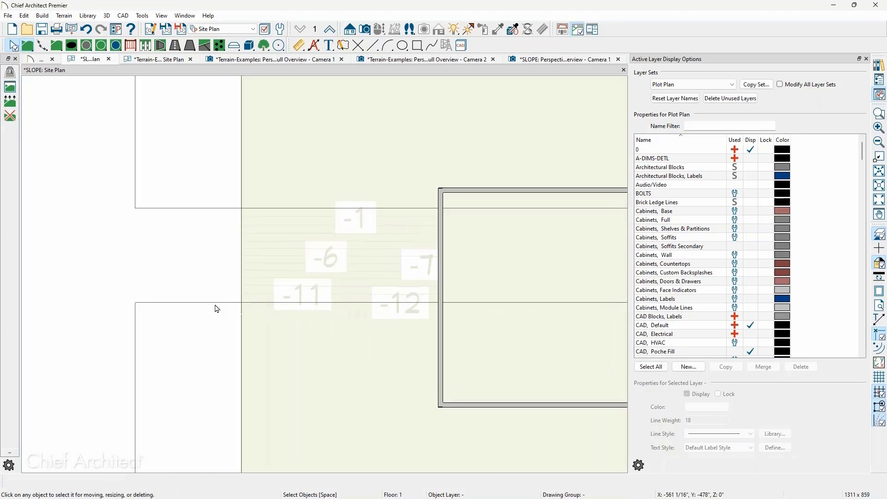
click(213, 309)
drag(212, 323, 199, 358)
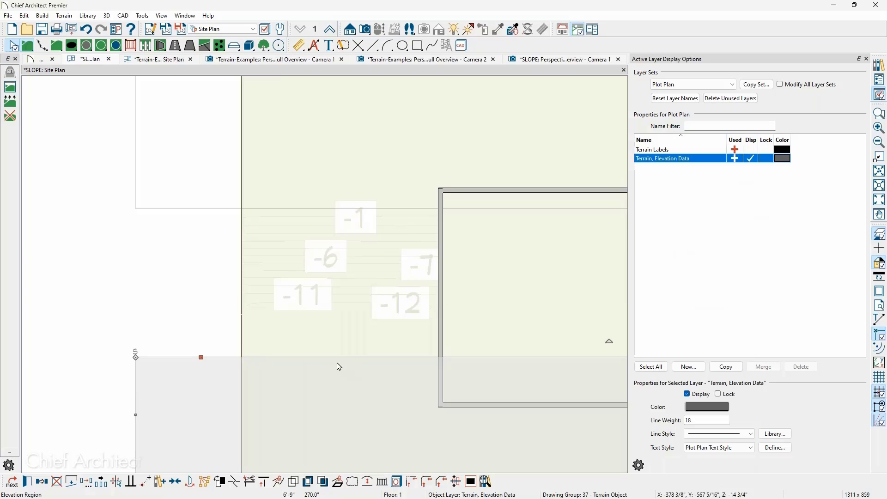
middle_drag(334, 360, 287, 265)
scroll(251, 217, up, 1)
click(11, 101)
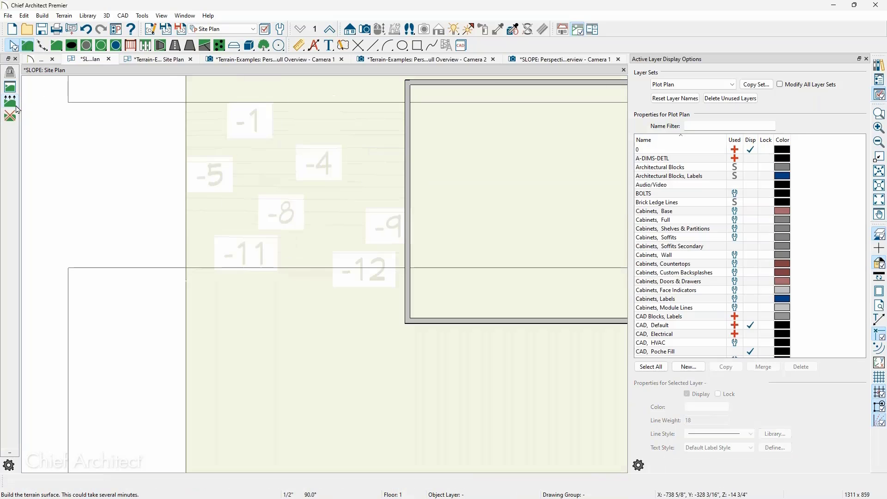
scroll(160, 252, down, 1)
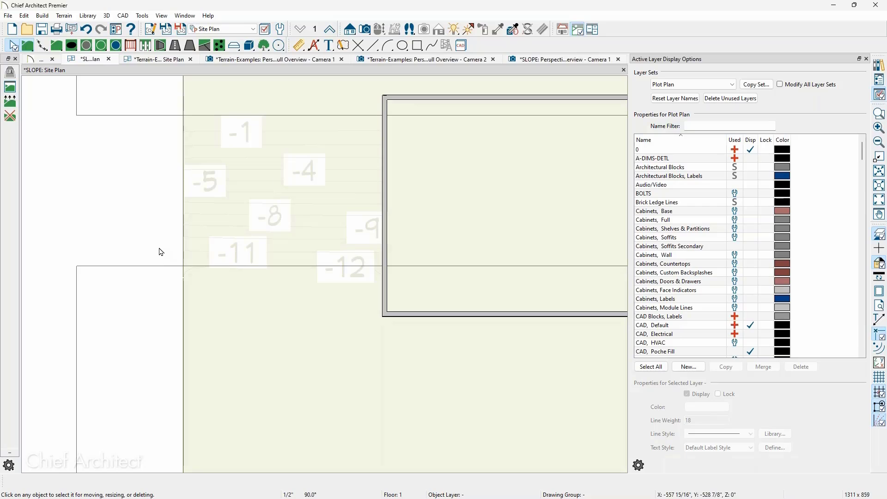
Draw a small elevation region, about 7'-8 1/2" diagonally, between the lower region's upper edge and the building's left wall.
key(space)
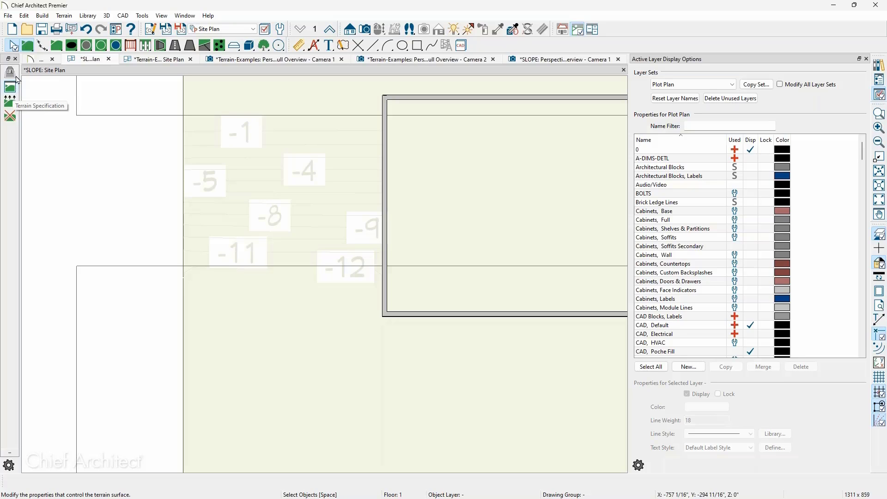
click(11, 101)
click(10, 115)
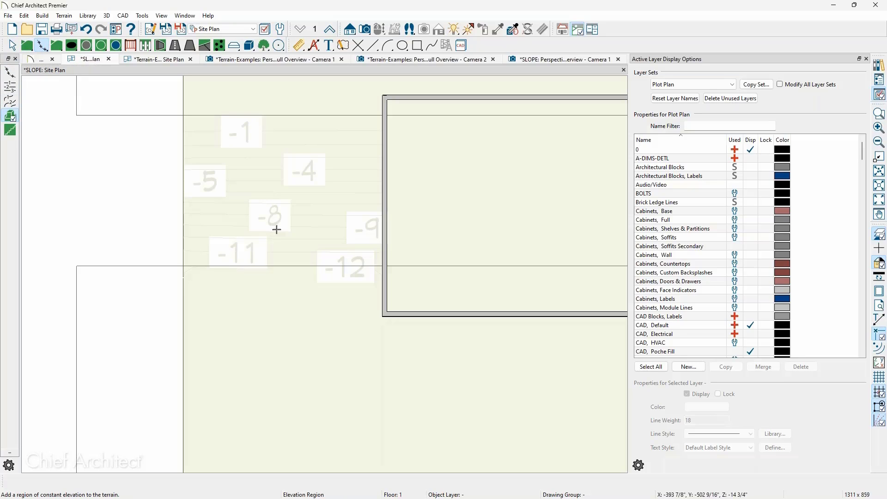
mouse_move(337, 266)
mouse_down()
mouse_move(339, 223)
mouse_move(382, 224)
mouse_up()
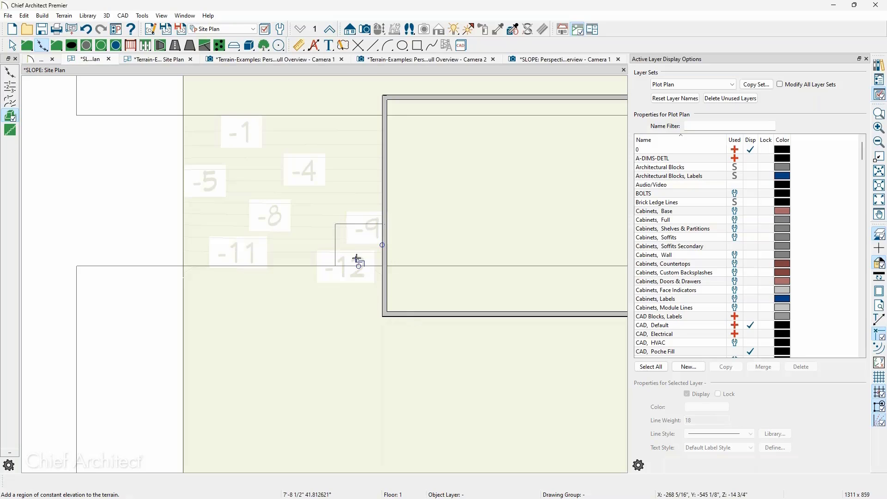
key(Escape)
scroll(349, 249, up, 3)
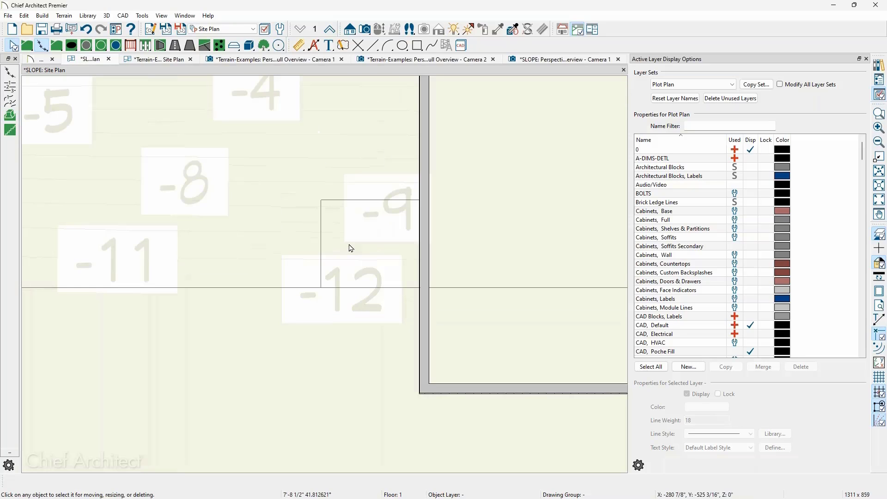
Set the small elevation region's elevation to -12' and rebuild the terrain.
double_click(320, 234)
text(-12)
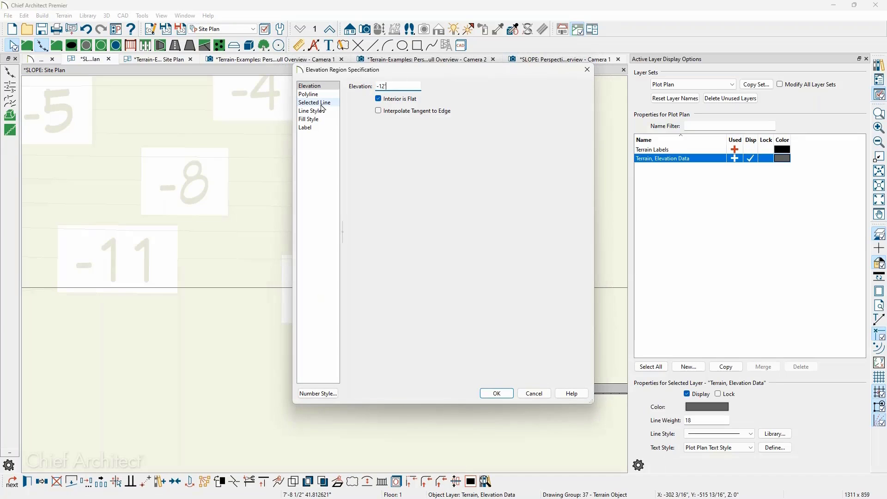
key(Return)
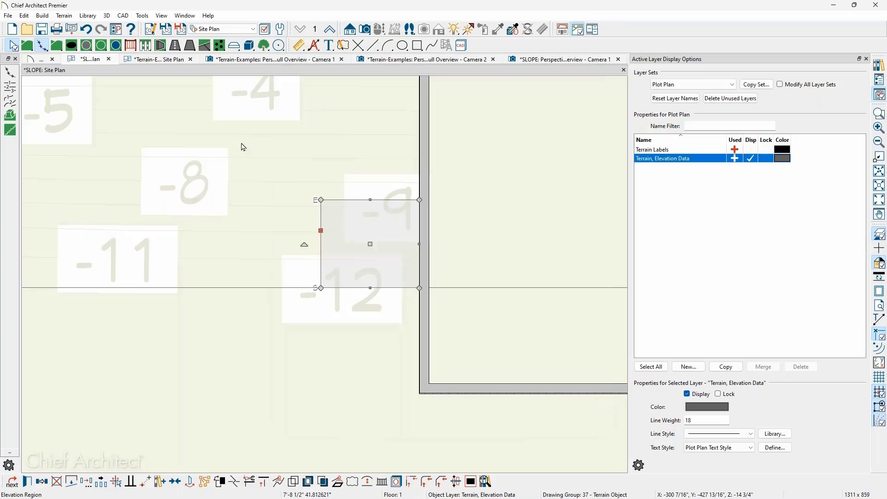
click(24, 47)
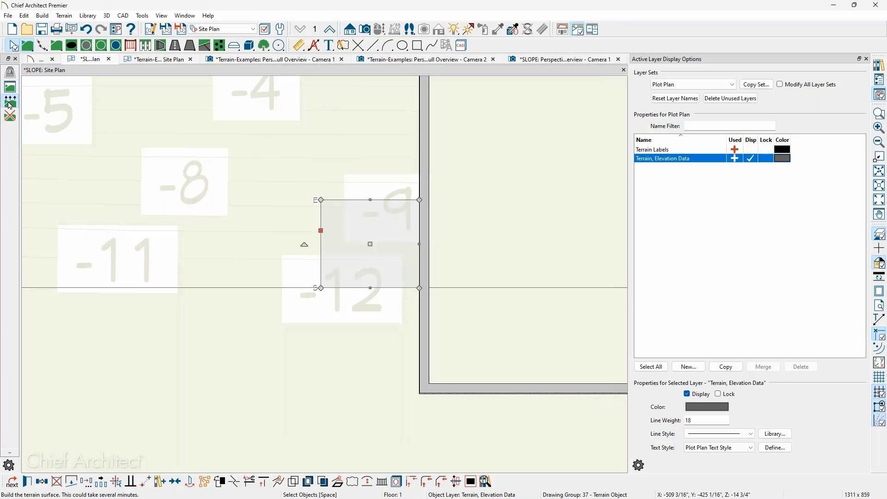
scroll(342, 258, down, 1)
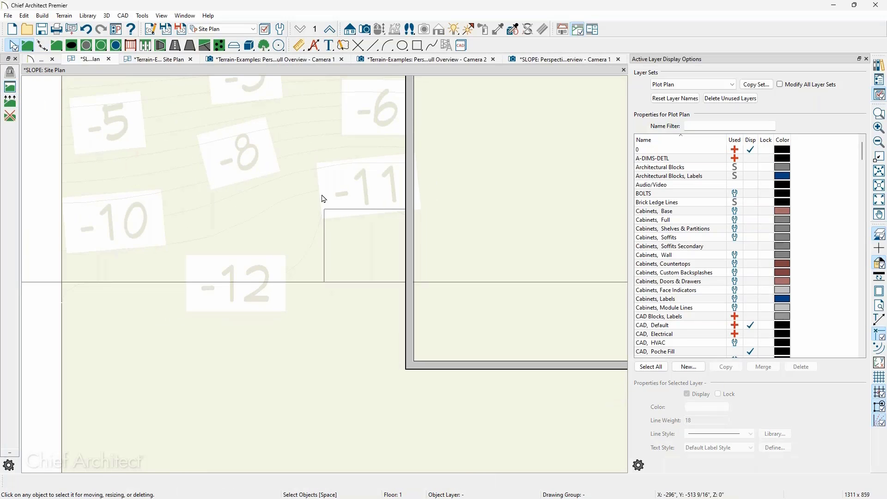
Close the SLOPE perspective overview and both Terrain-Examples perspective overviews, returning to the SLOPE site plan.
click(455, 60)
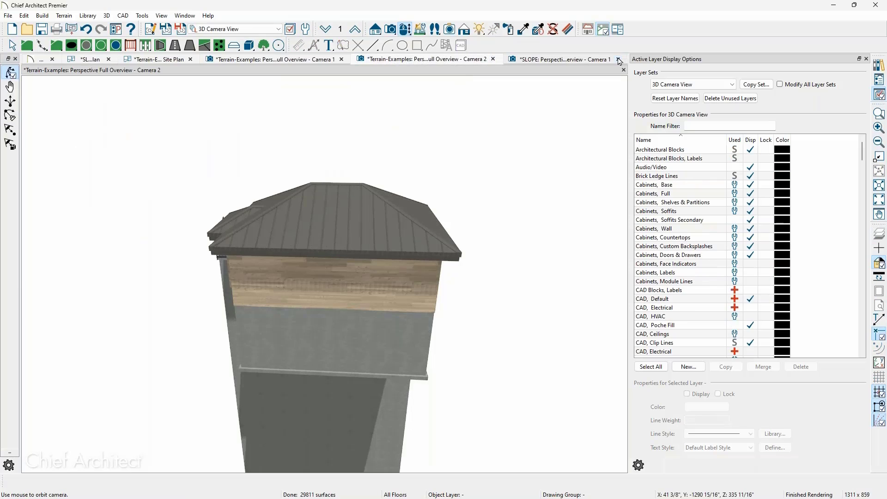
click(618, 59)
click(569, 59)
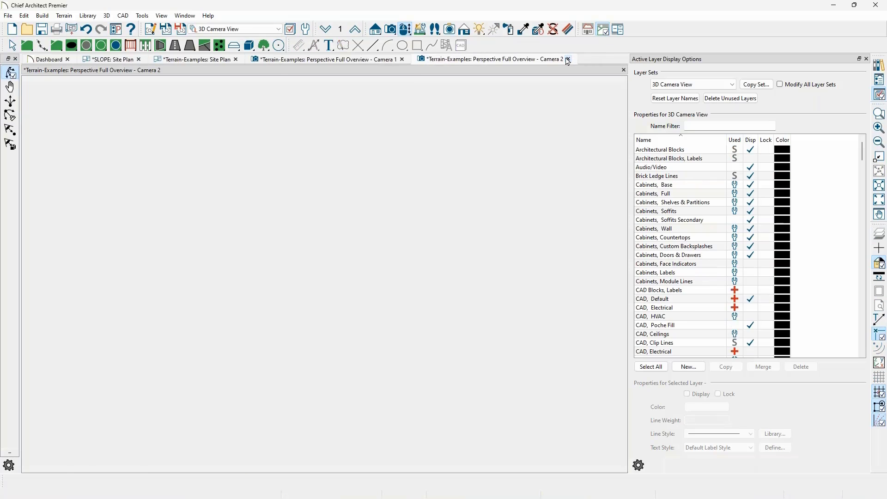
click(364, 60)
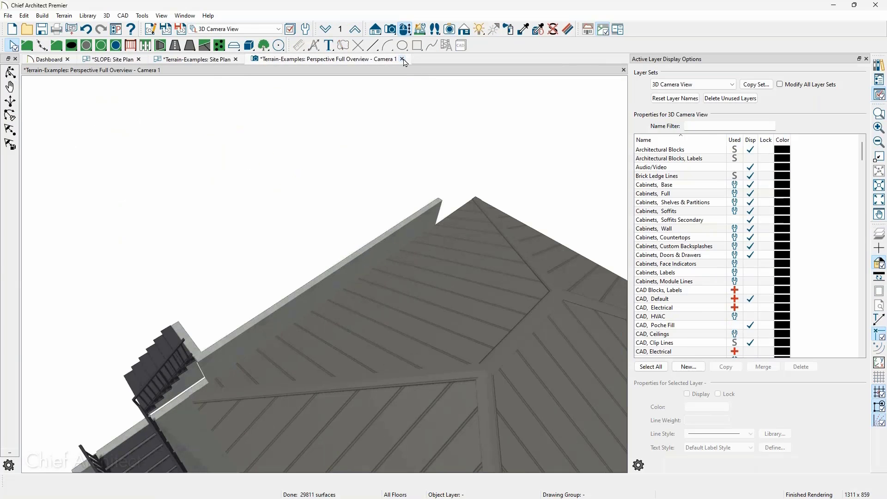
click(403, 59)
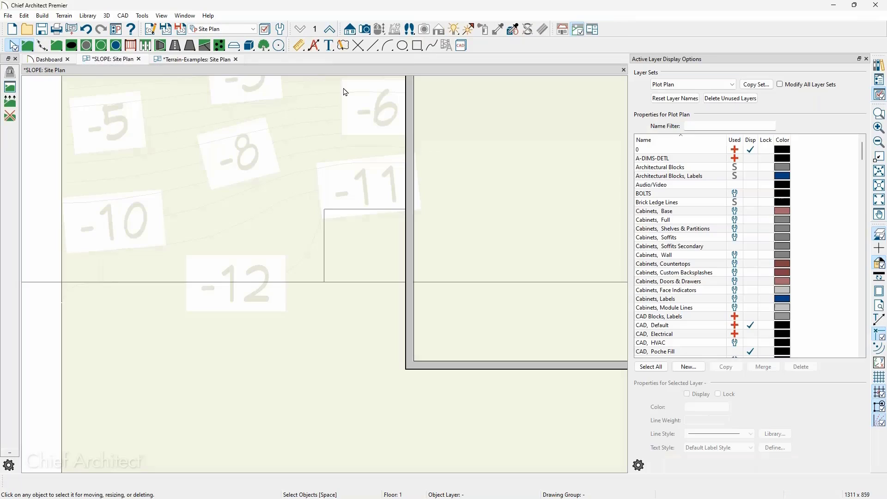
Close the Terrain-Examples plan without saving its changes.
click(217, 60)
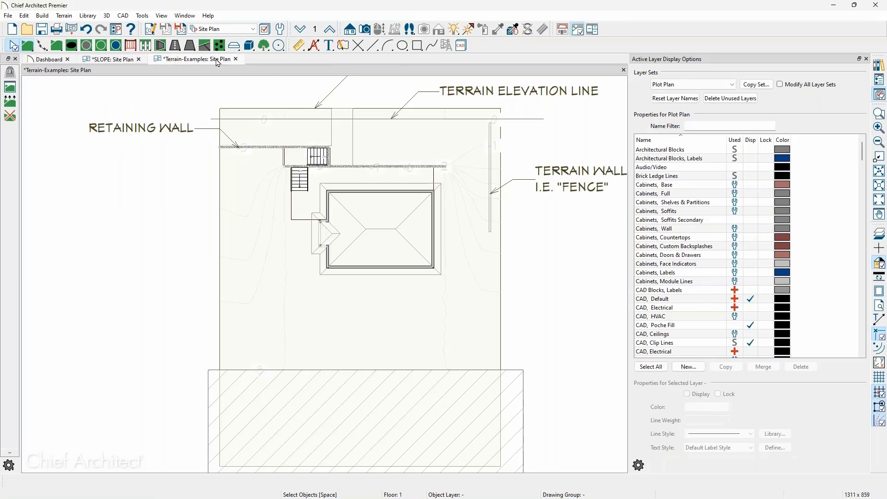
click(236, 61)
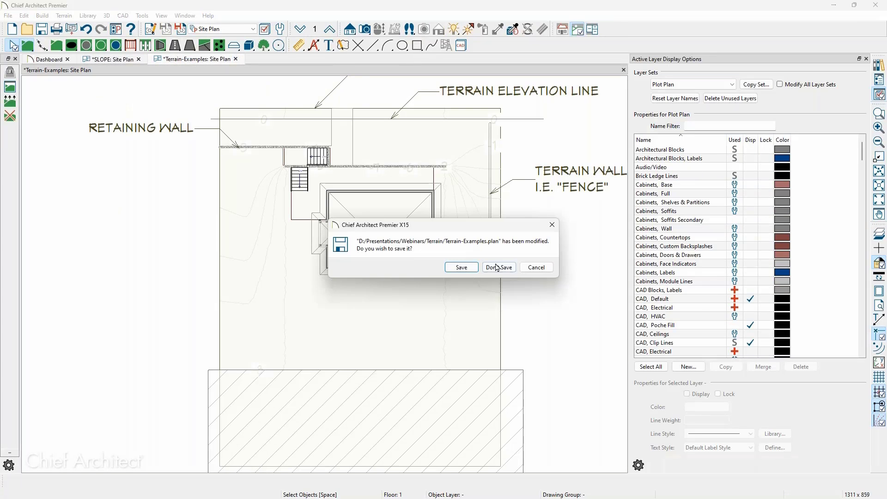
click(499, 267)
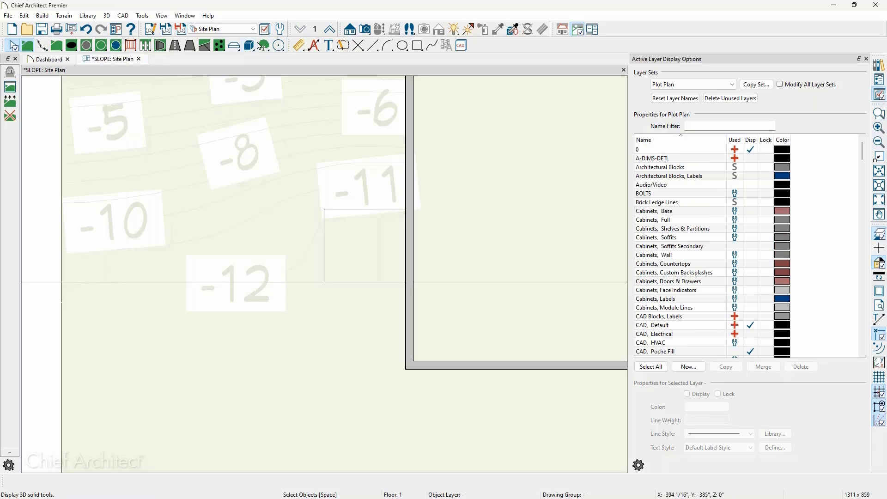
Create a perspective full overview of the SLOPE plan, inspect the slope beside the building, and return to the site plan.
click(365, 29)
click(10, 87)
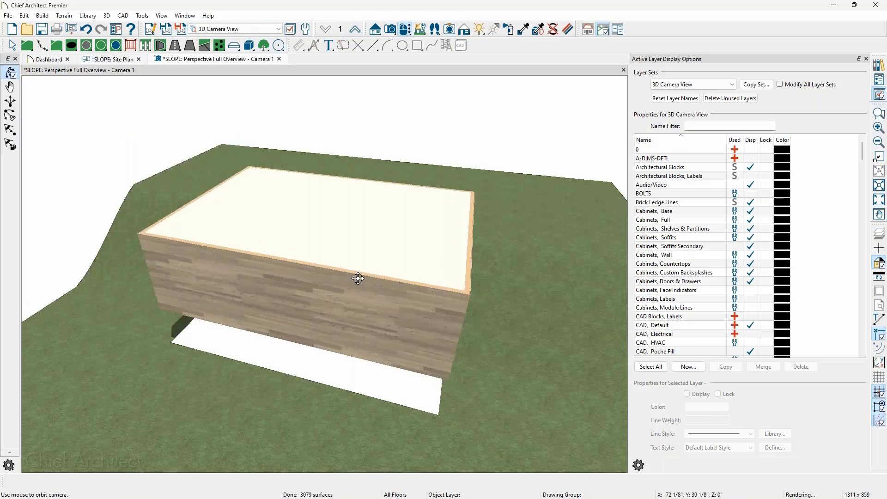
drag(446, 284, 328, 332)
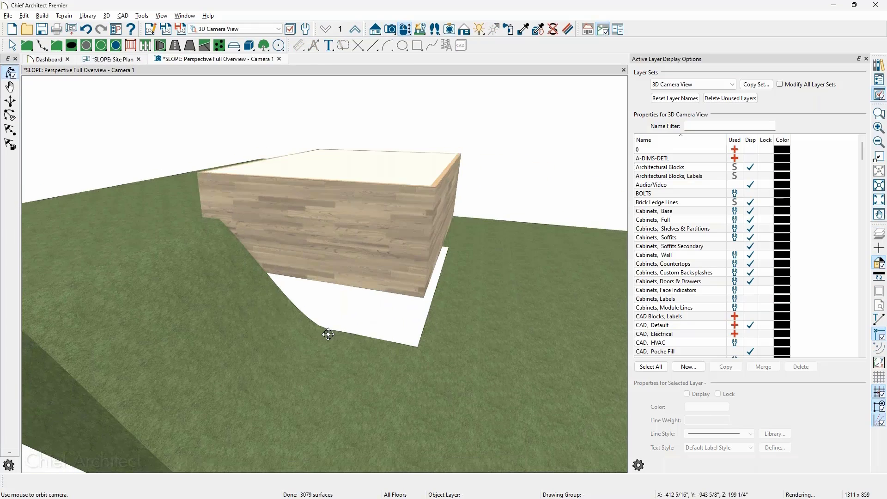
click(121, 59)
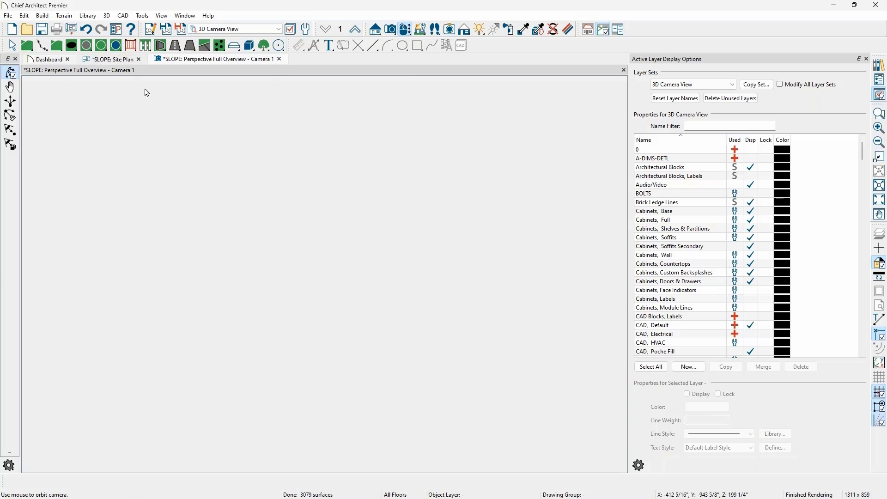
Draw a horizontal elevation line about 20' long from beside the small elevation region out past the terrain's left edge.
scroll(292, 275, down, 2)
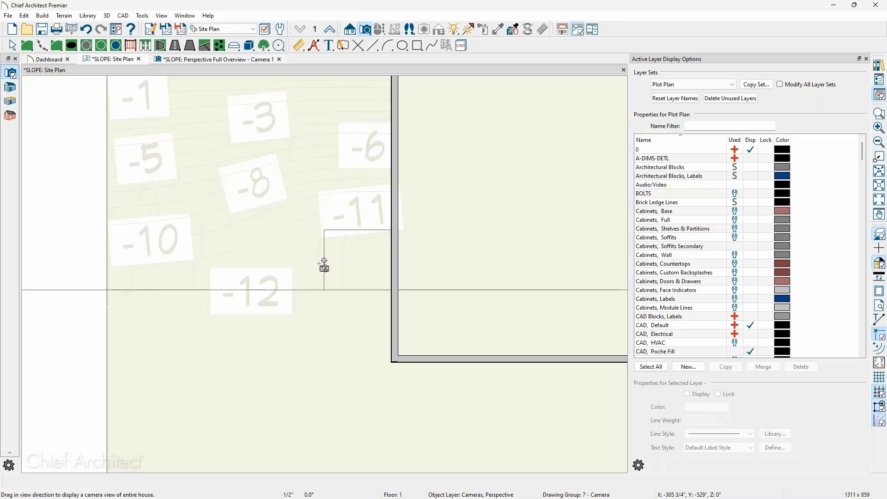
scroll(323, 261, up, 1)
key(space)
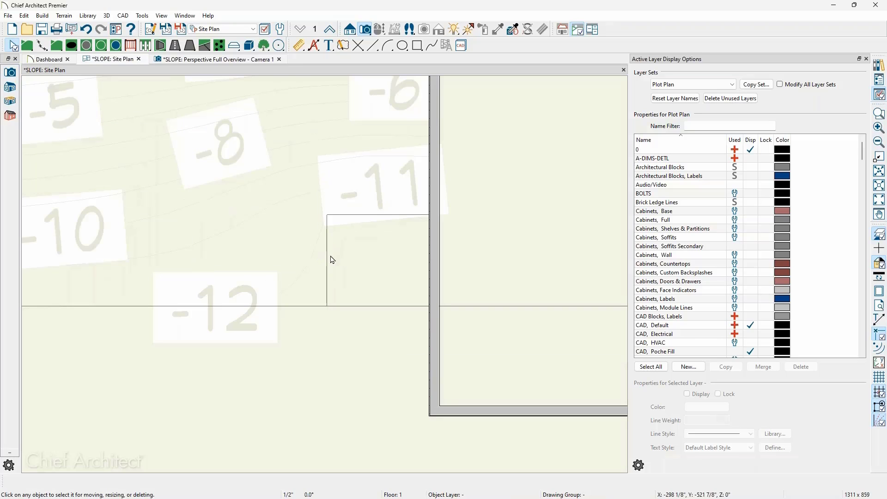
click(327, 262)
scroll(378, 296, down, 2)
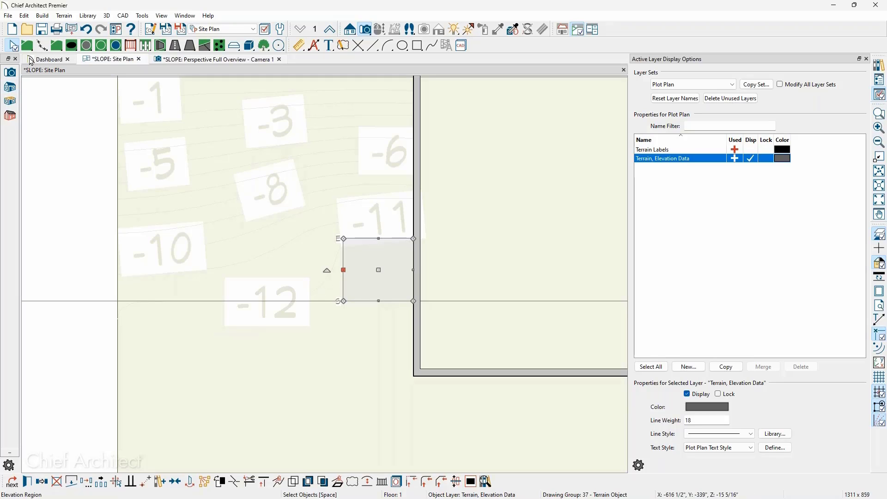
click(42, 45)
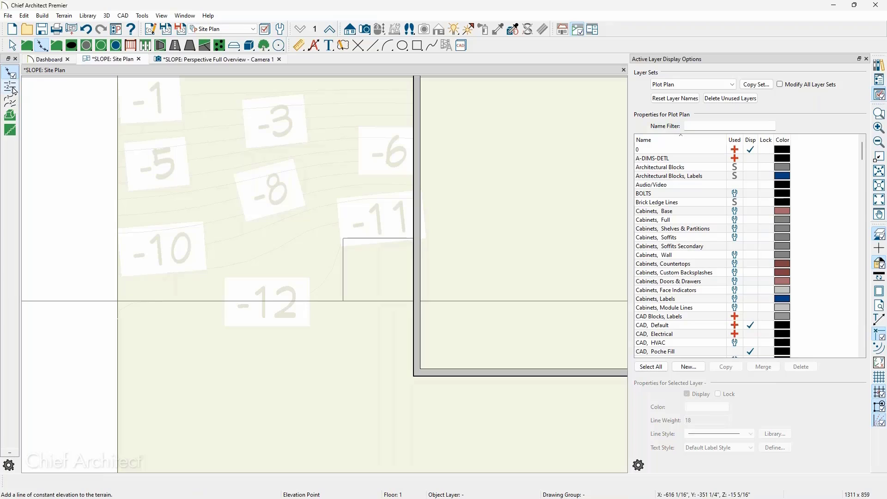
click(12, 89)
click(330, 260)
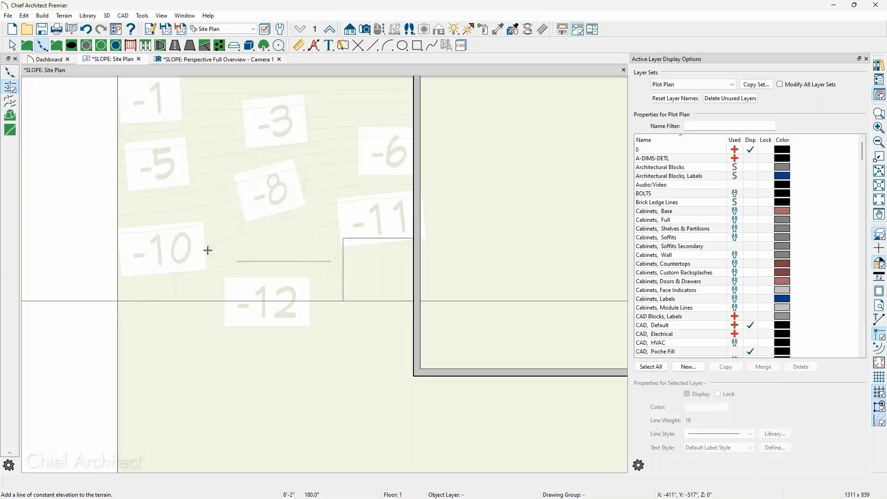
click(85, 240)
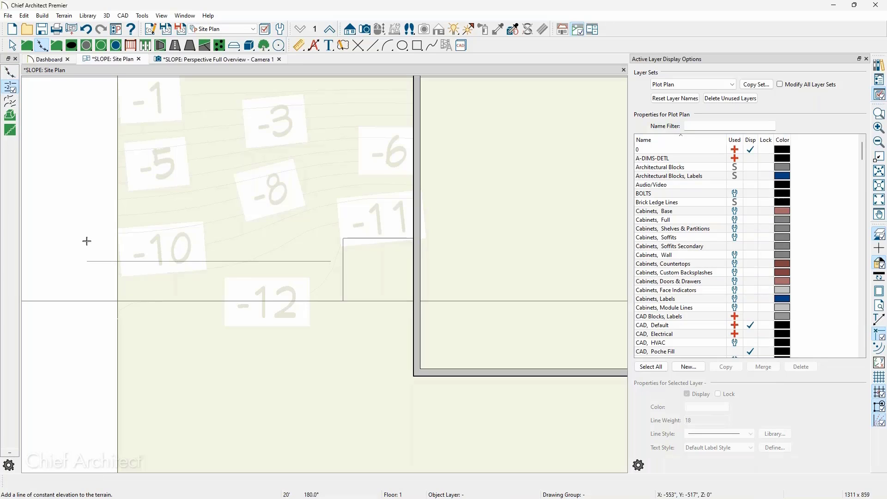
Extend the elevation line's right end closer to the small elevation region and set its elevation to -11'.
scroll(292, 262, up, 1)
scroll(292, 263, up, 1)
click(292, 262)
mouse_move(346, 261)
mouse_down()
mouse_move(403, 261)
mouse_move(354, 261)
mouse_up()
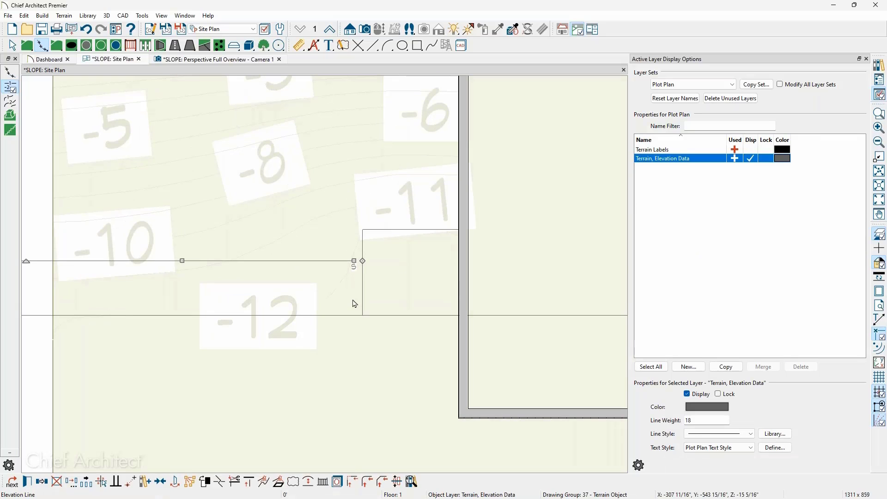
key(ctrl+e)
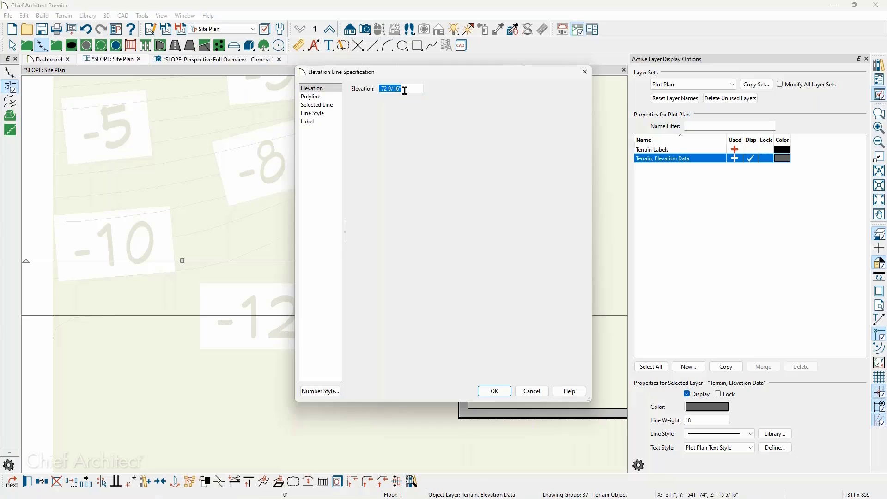
text(-11')
key(Return)
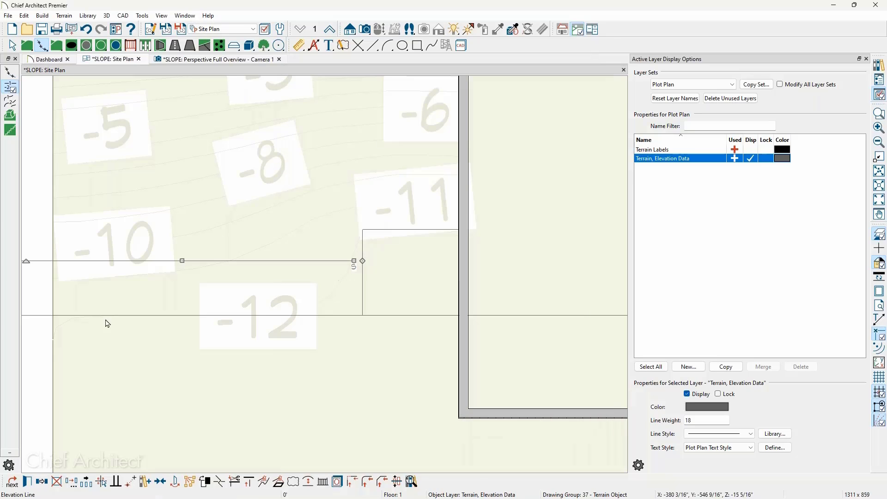
Copy the elevation line above the small elevation region, ending near the building's left wall, and set the copy's elevation to -10'.
click(182, 261)
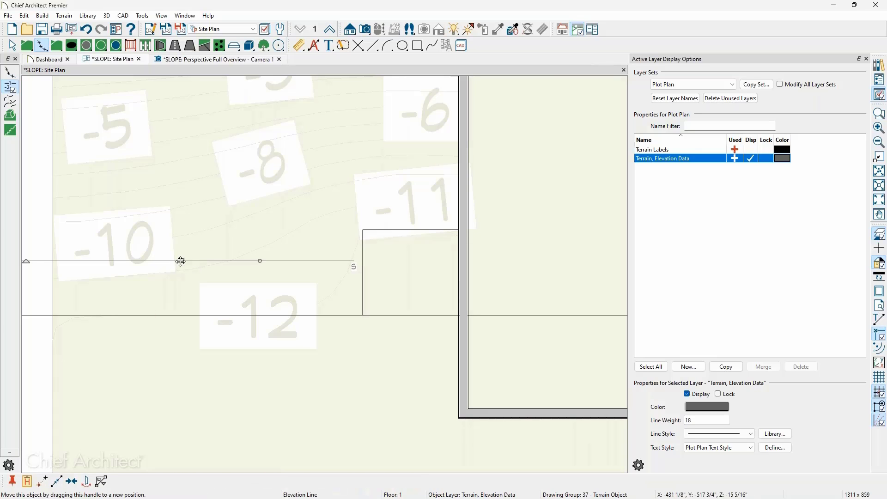
drag(182, 261, 442, 215)
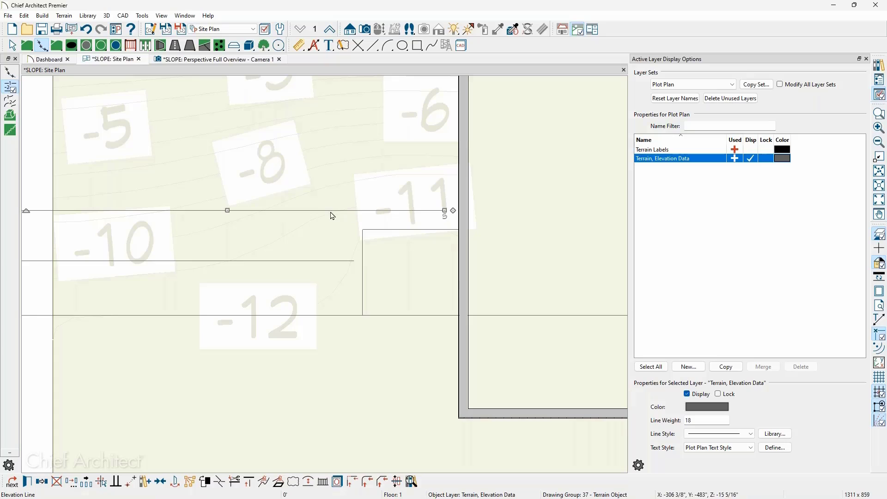
double_click(306, 223)
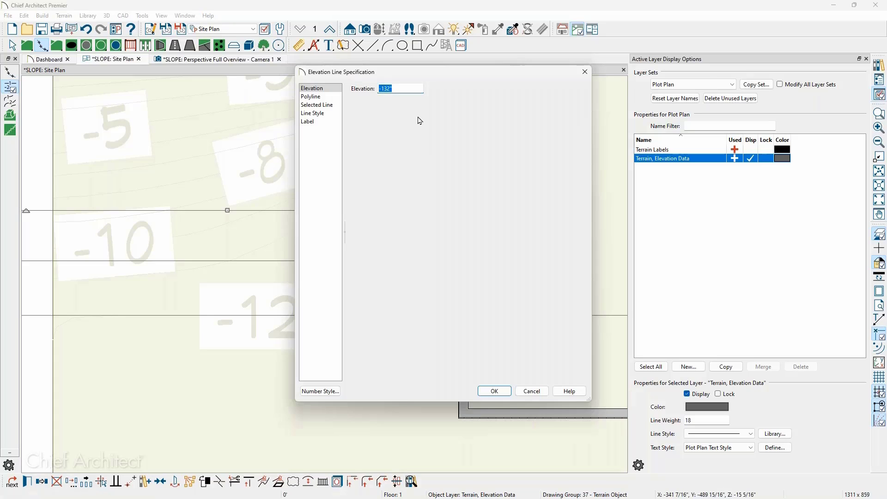
text(-10')
key(Return)
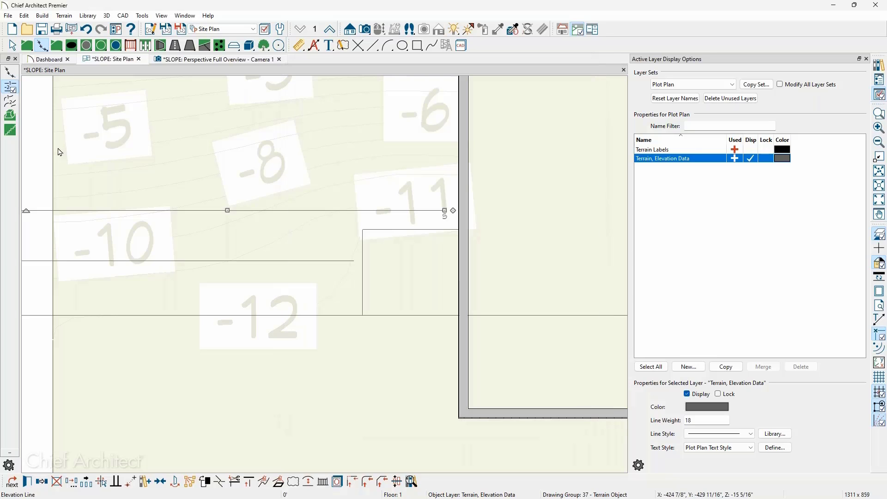
Rebuild the terrain with the two new elevation lines.
click(28, 48)
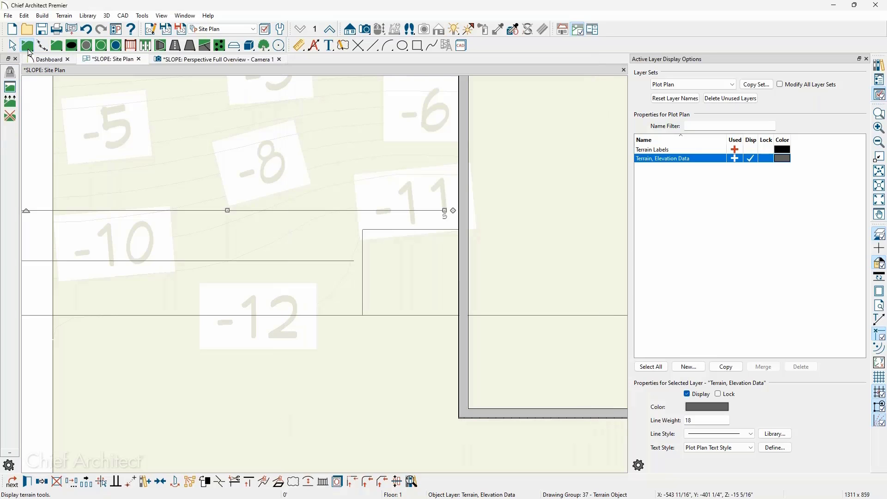
click(10, 101)
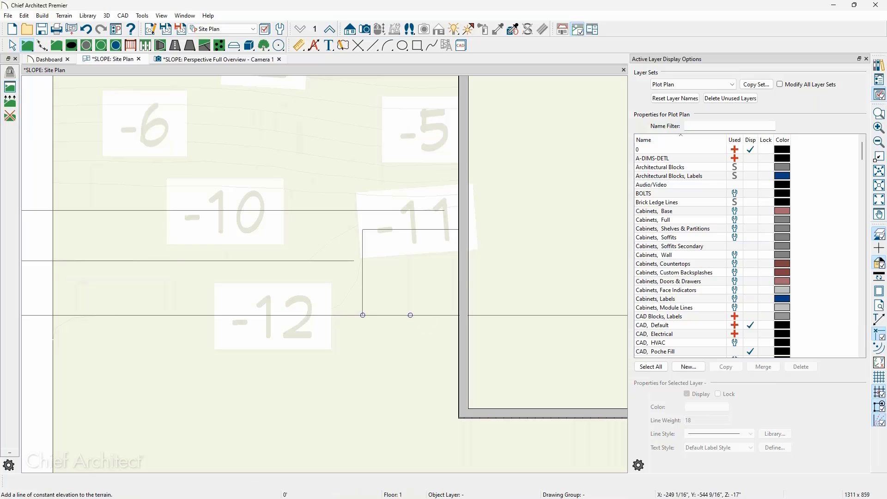
key(Escape)
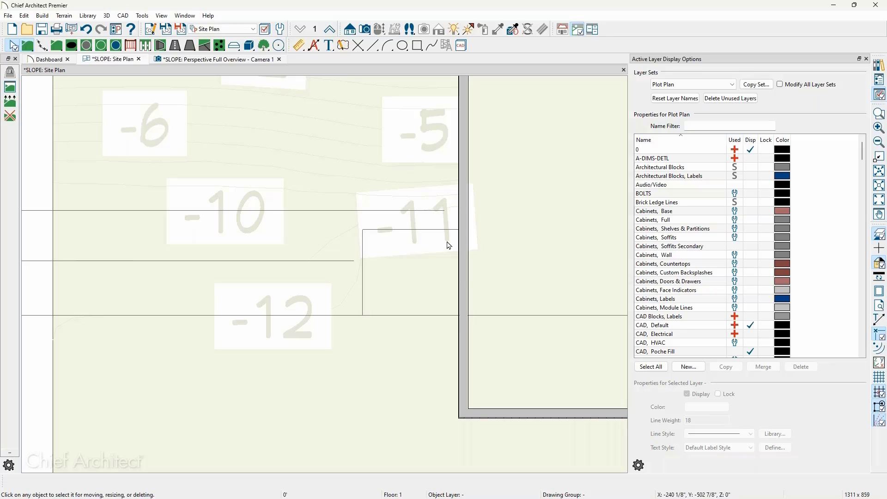
key(space)
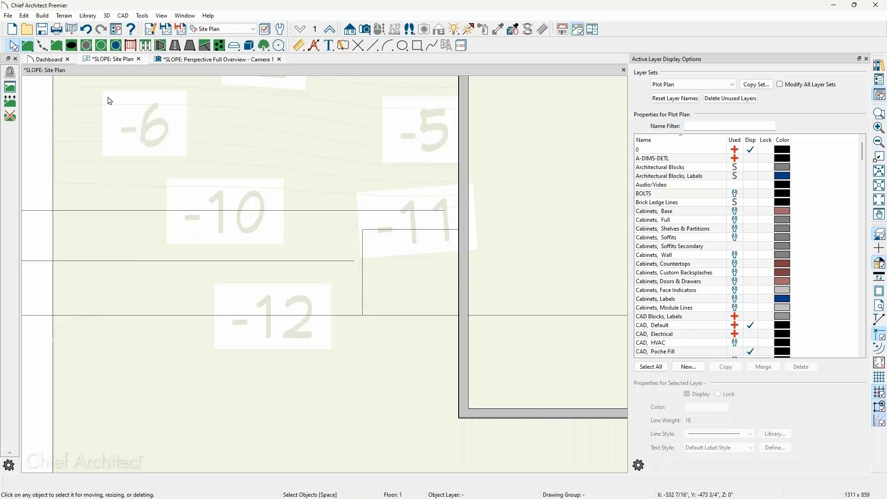
Examine the reshaped slope beside the building in the SLOPE perspective overview, then return to the site plan.
click(207, 60)
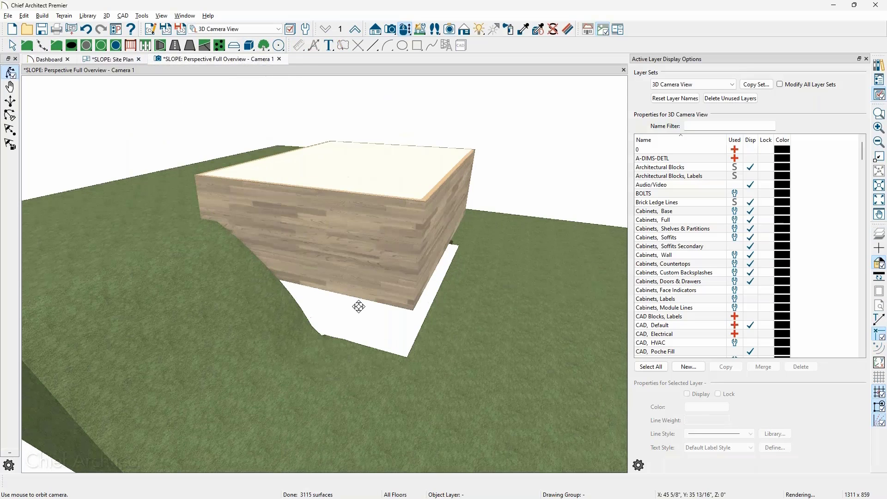
drag(322, 310, 298, 337)
scroll(311, 305, up, 3)
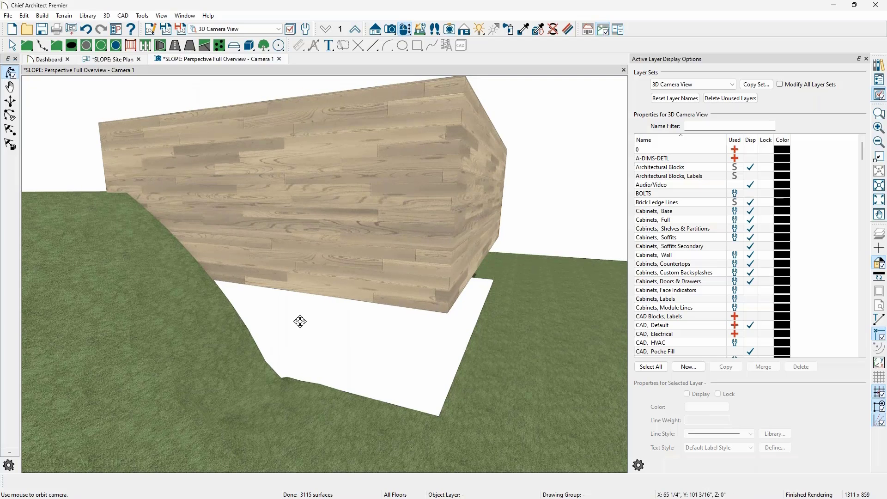
click(116, 59)
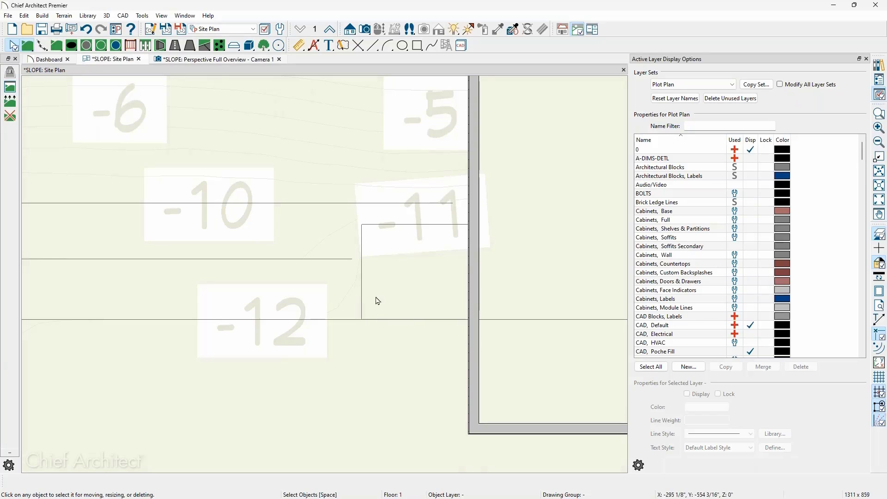
scroll(404, 292, up, 1)
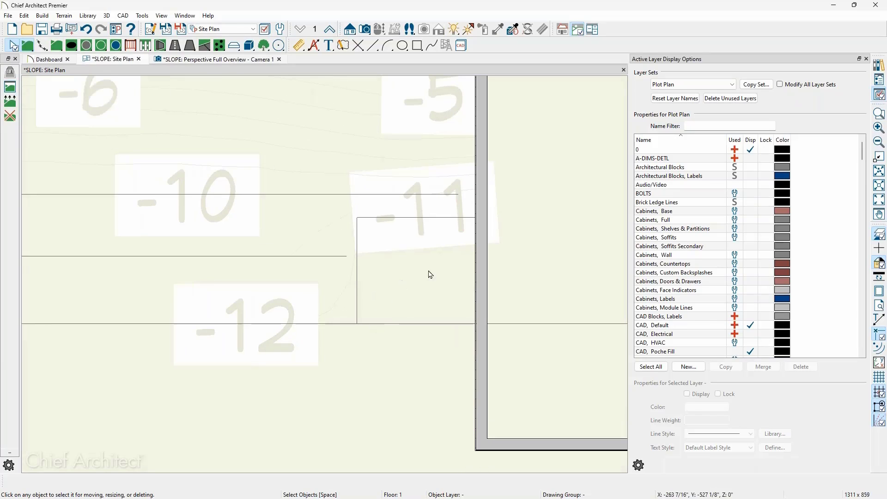
Reopen the Terrain-Examples plan from the recent files and focus on the retaining walls and stairs.
click(50, 60)
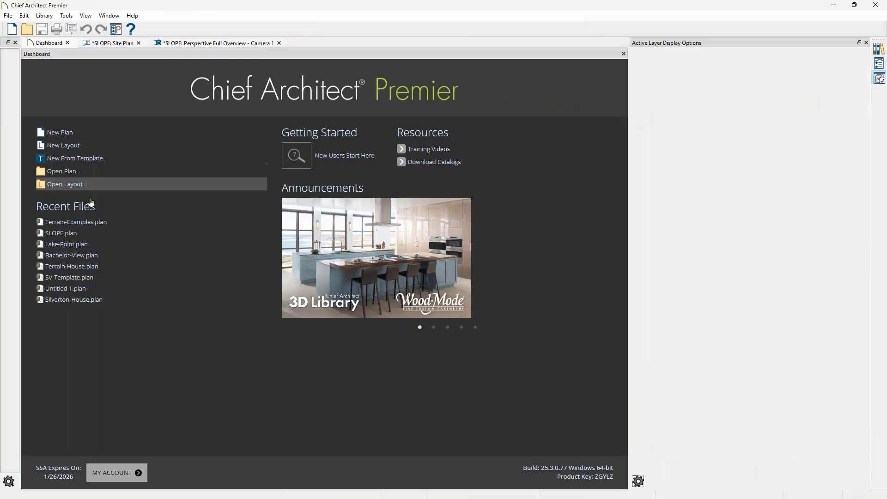
click(101, 224)
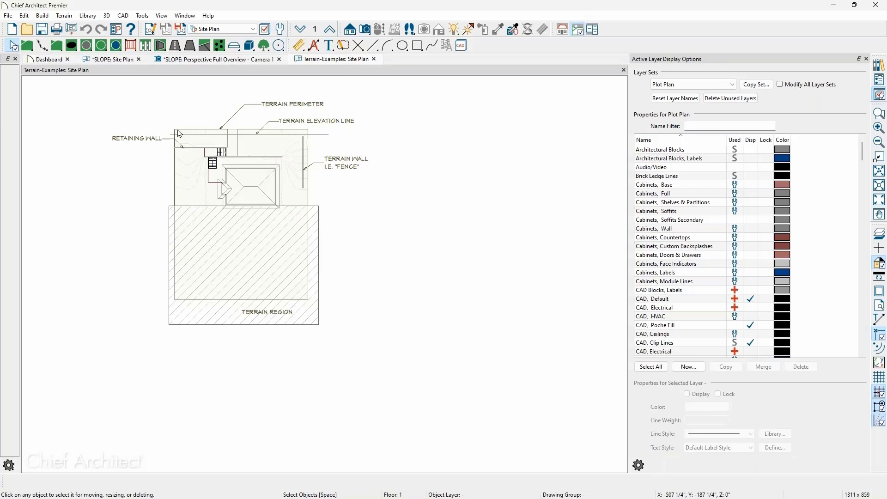
scroll(179, 134, up, 6)
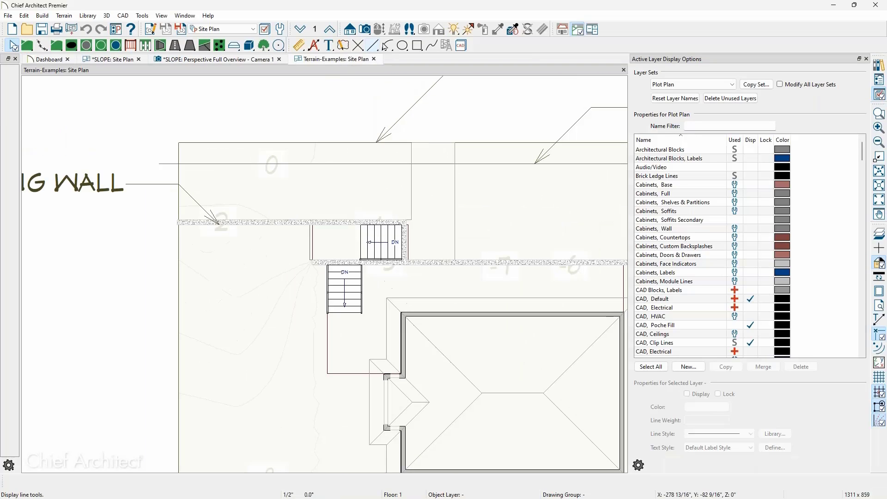
Create a perspective floor overview using the 3D Camera View layer set and orbit to see the retaining walls and stairs.
click(365, 29)
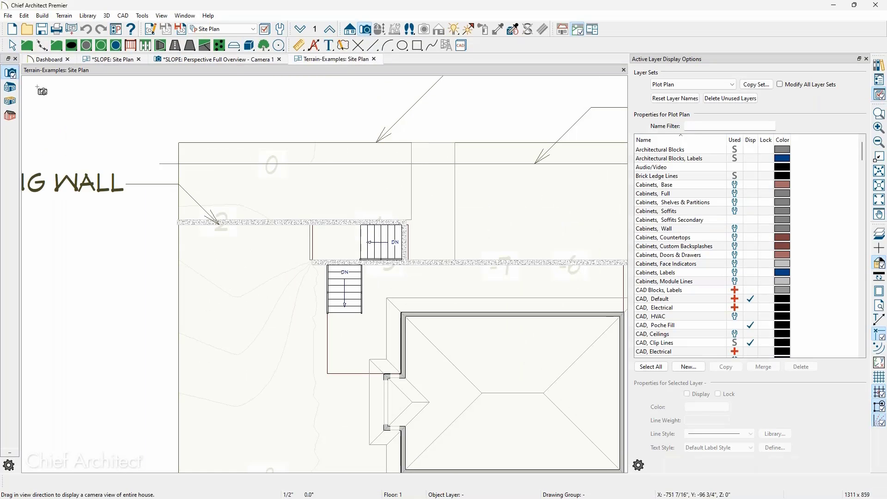
click(11, 103)
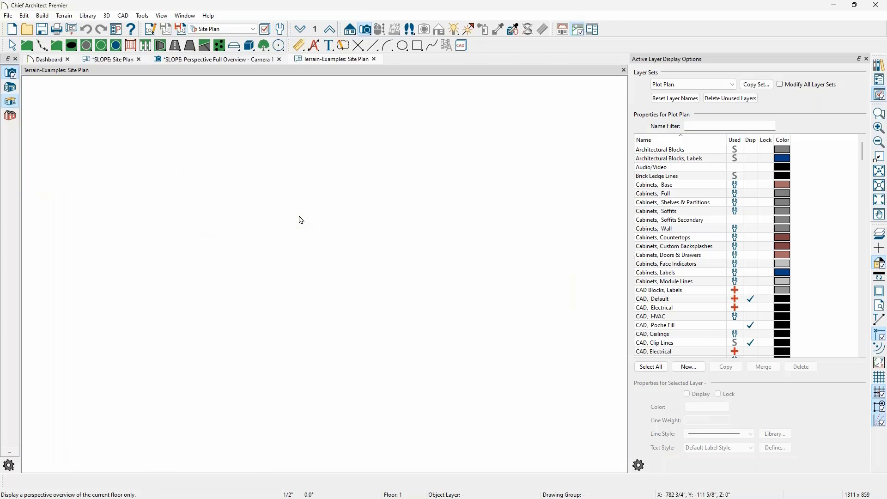
click(245, 29)
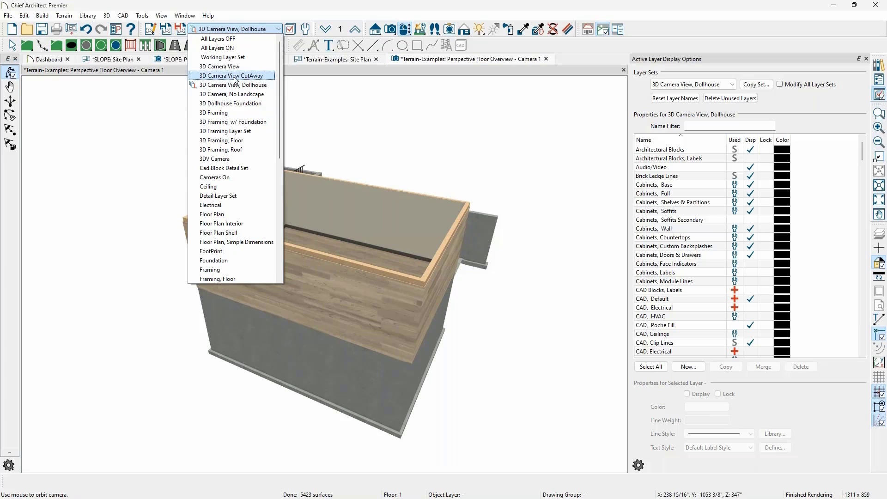
click(239, 68)
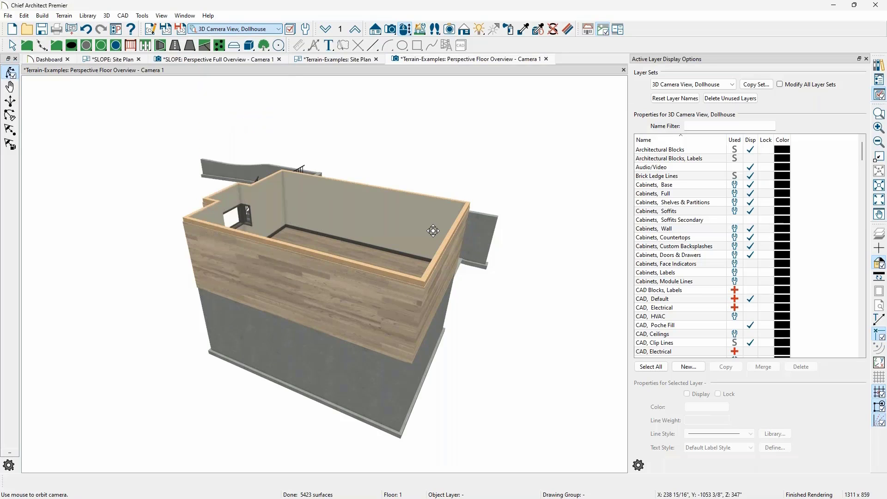
drag(431, 230, 6, 235)
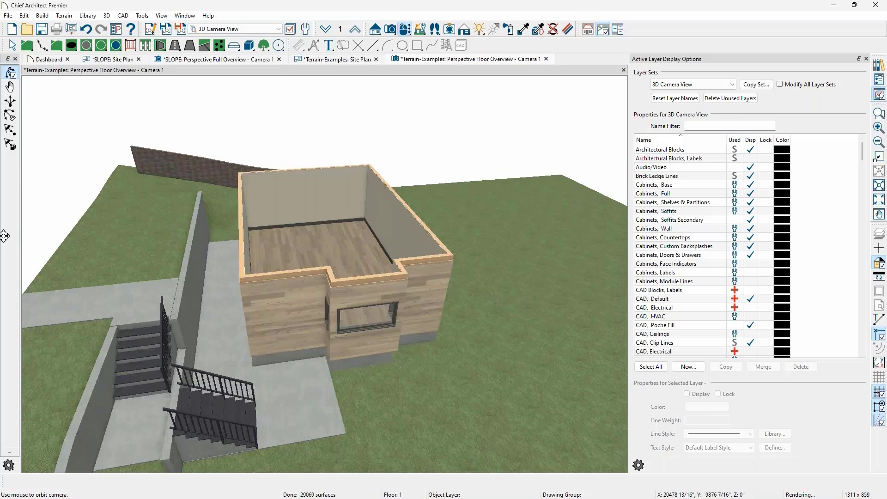
Examine the two stair flights and the adjoining retaining walls up close in the perspective floor overview.
middle_drag(331, 345, 428, 291)
drag(409, 298, 334, 280)
scroll(297, 289, up, 3)
middle_drag(296, 289, 416, 300)
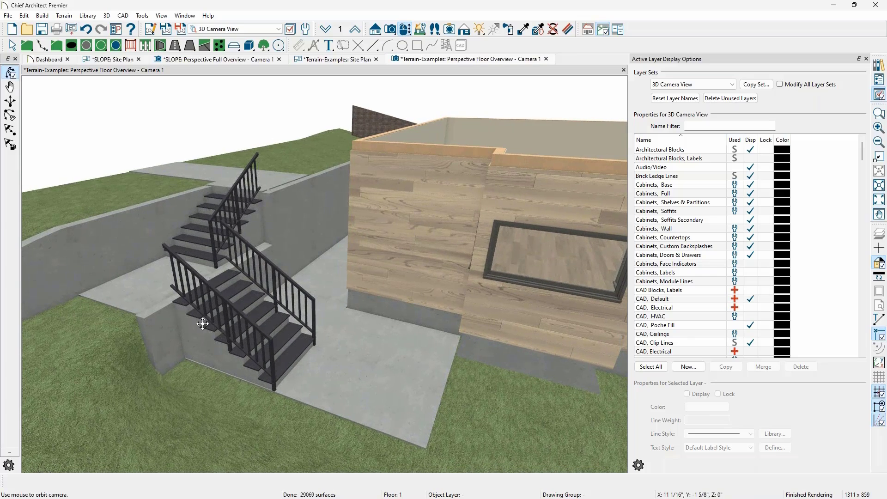
drag(203, 337, 289, 313)
scroll(289, 313, up, 3)
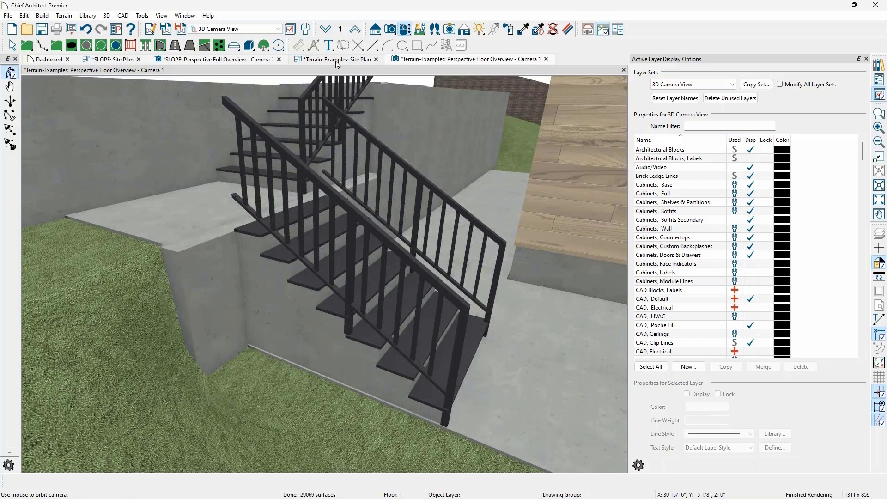
Return to the Terrain-Examples site plan and inspect the outline of the terrain feature forming the landing between the stair flights.
click(336, 60)
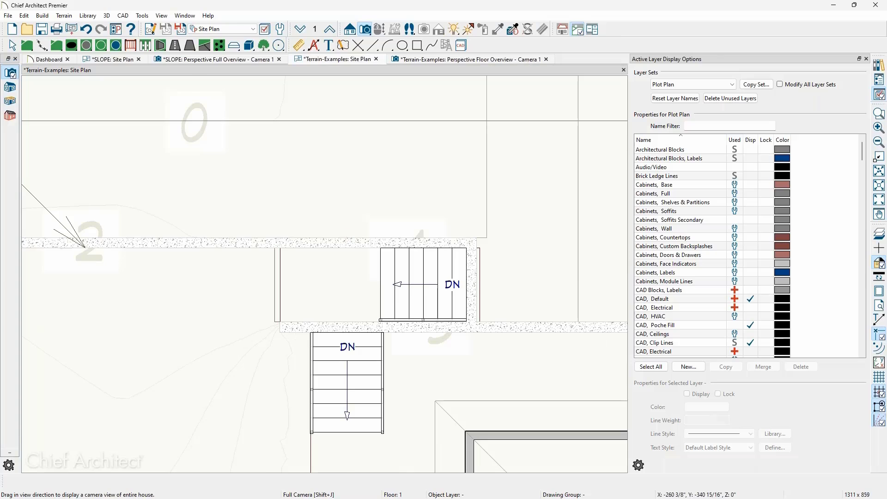
scroll(261, 287, up, 3)
click(255, 287)
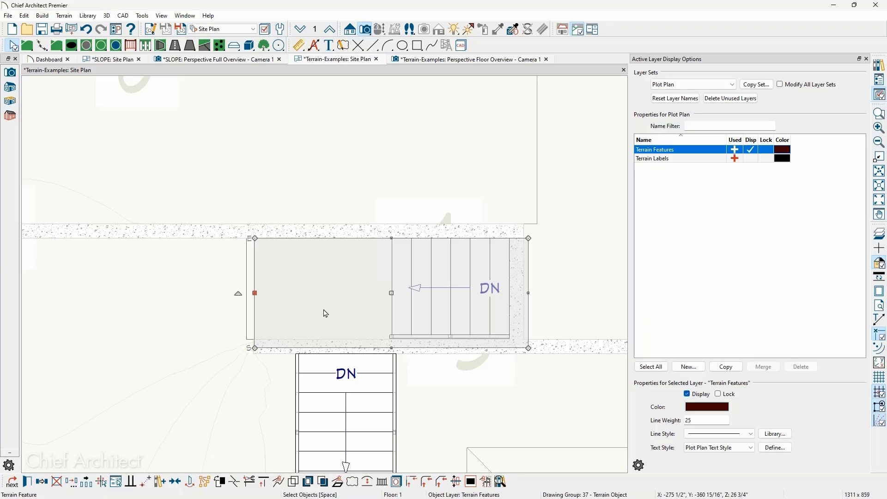
click(326, 313)
scroll(297, 283, down, 2)
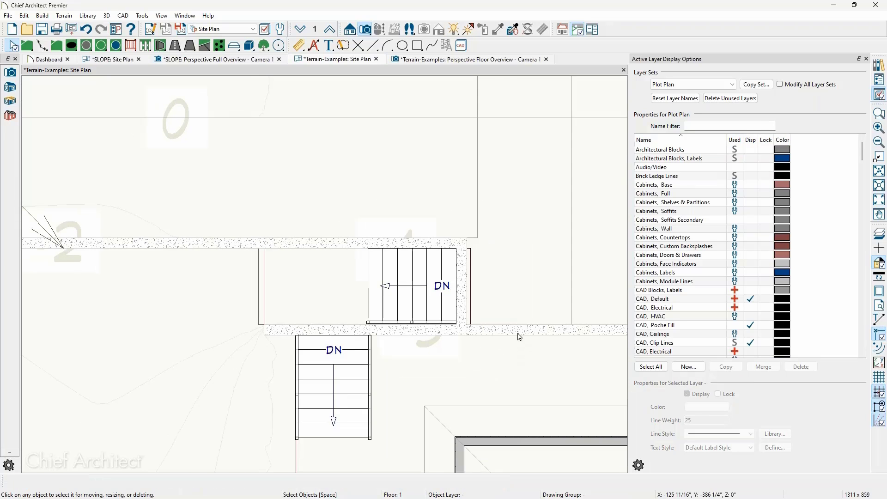
Hide the retaining walls' Walls, Foundation layer and inspect the contours and terrain feature edges beneath them.
click(519, 334)
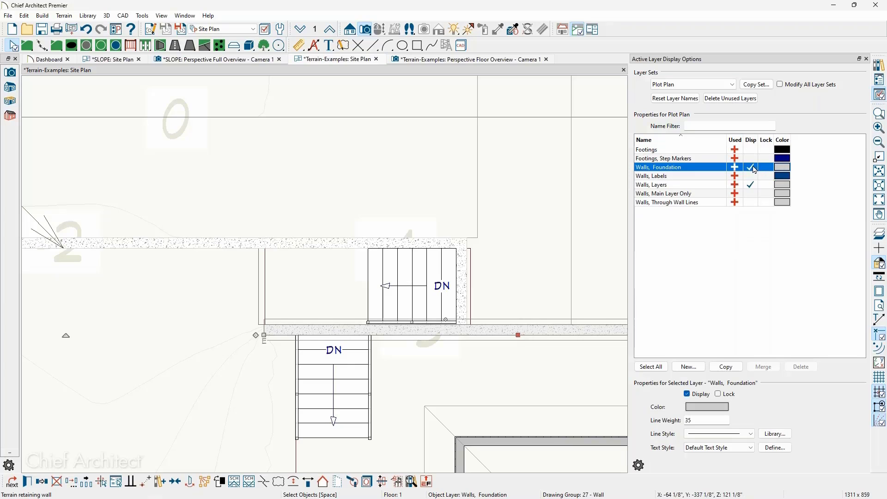
scroll(535, 367, up, 2)
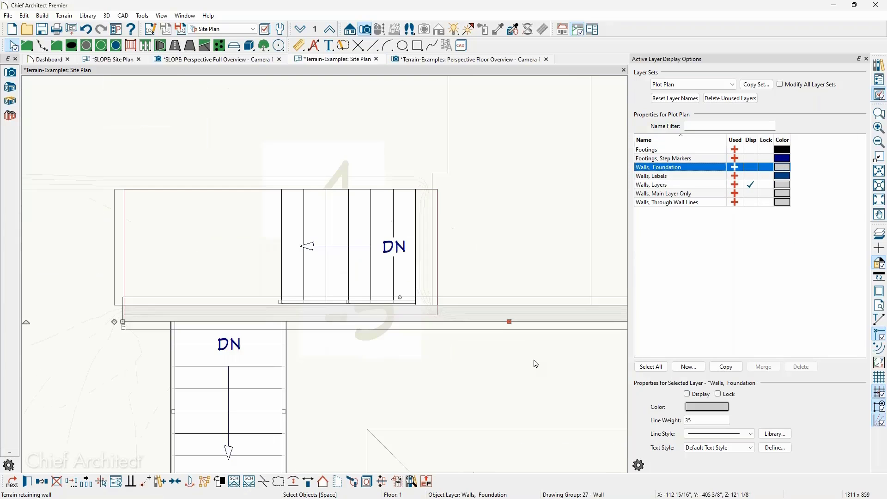
click(13, 45)
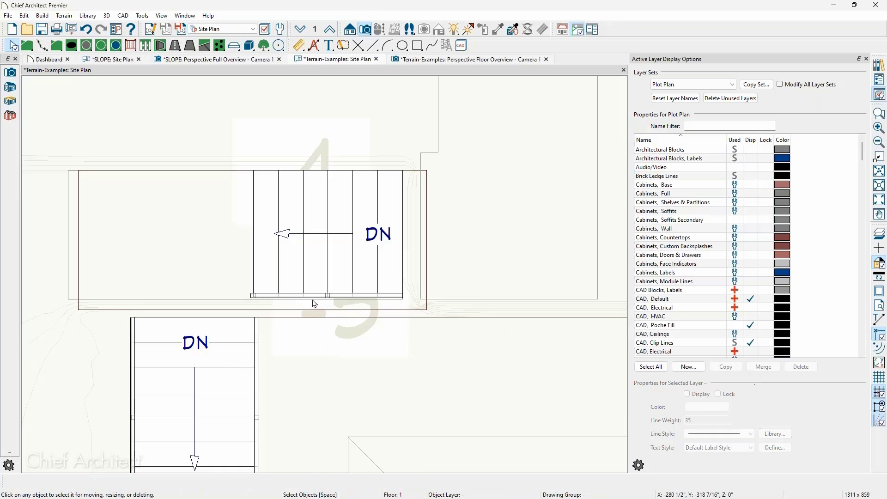
scroll(471, 329, up, 4)
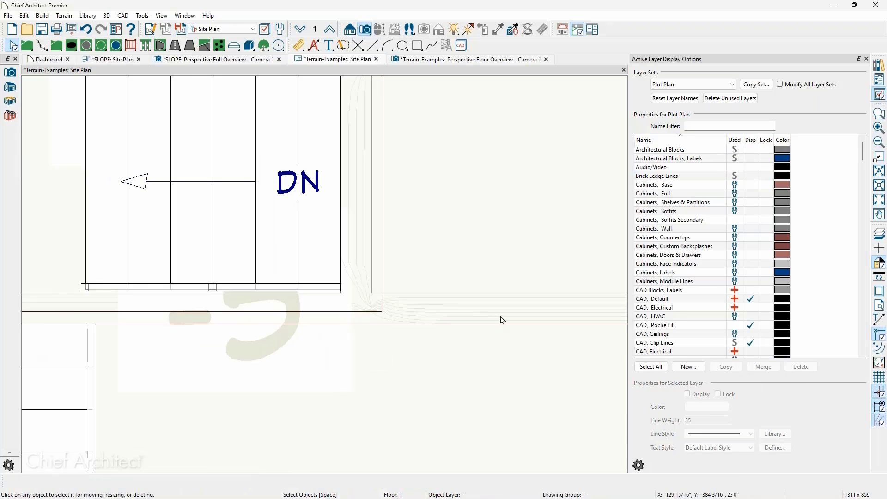
scroll(462, 298, up, 3)
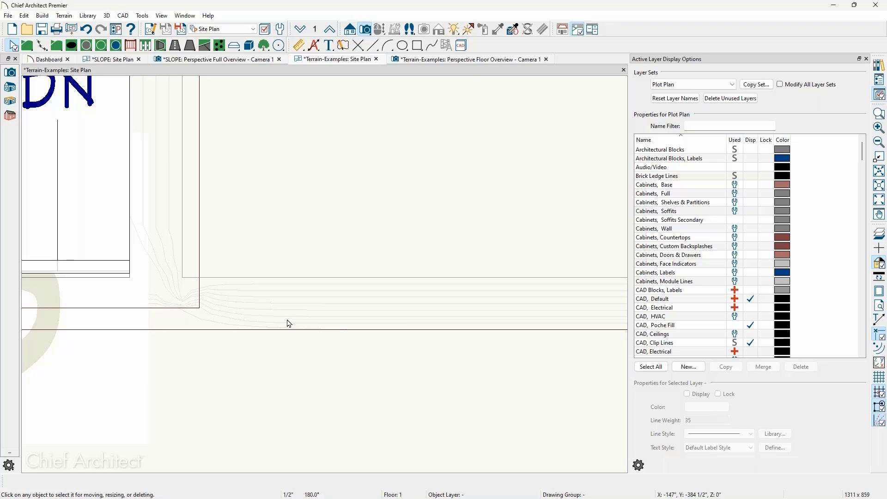
key(space)
Inspect how the retaining walls, stairs and landing meet the terrain in the perspective floor overview.
click(443, 60)
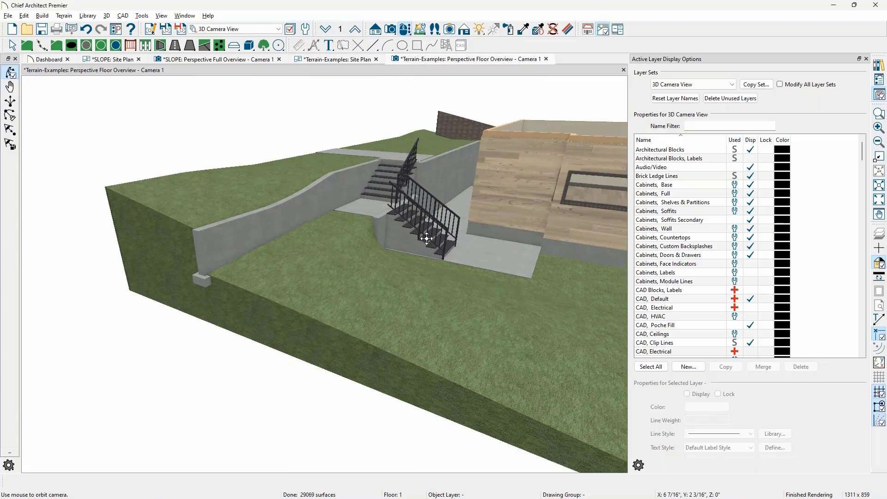
scroll(267, 188, up, 3)
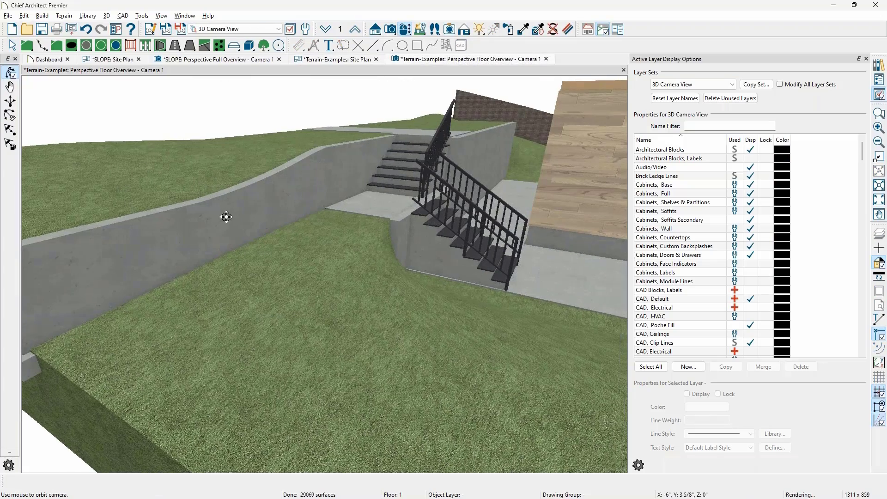
drag(226, 217, 259, 212)
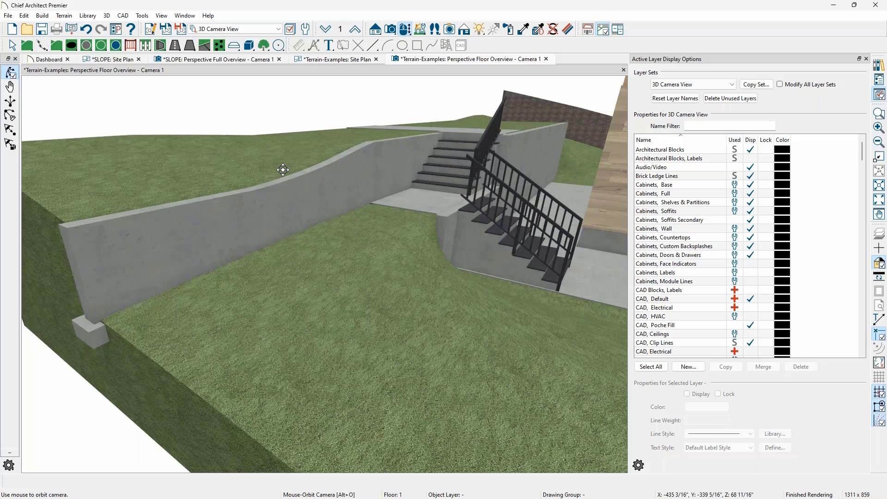
drag(321, 234, 305, 245)
scroll(305, 245, up, 3)
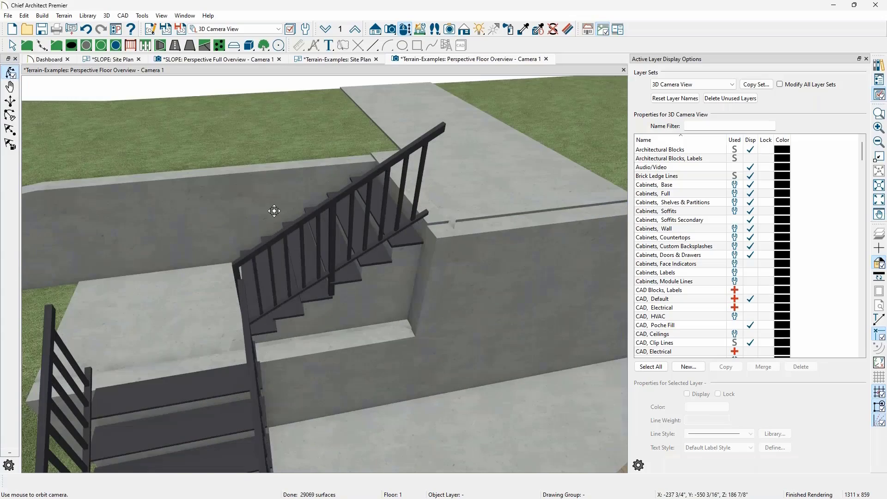
middle_drag(273, 210, 527, 250)
drag(418, 244, 389, 241)
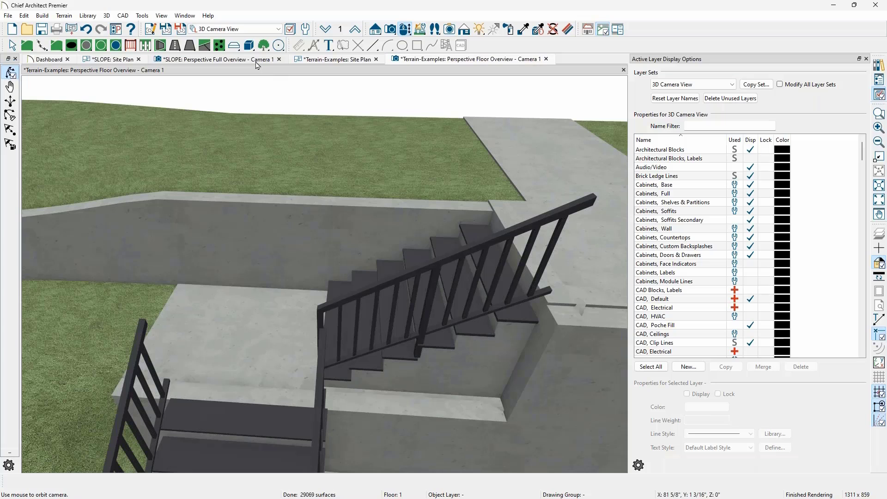
Return to the site plan, filter the layers by "found" and turn the Walls, Foundation layer's display back on.
click(336, 63)
scroll(378, 178, down, 4)
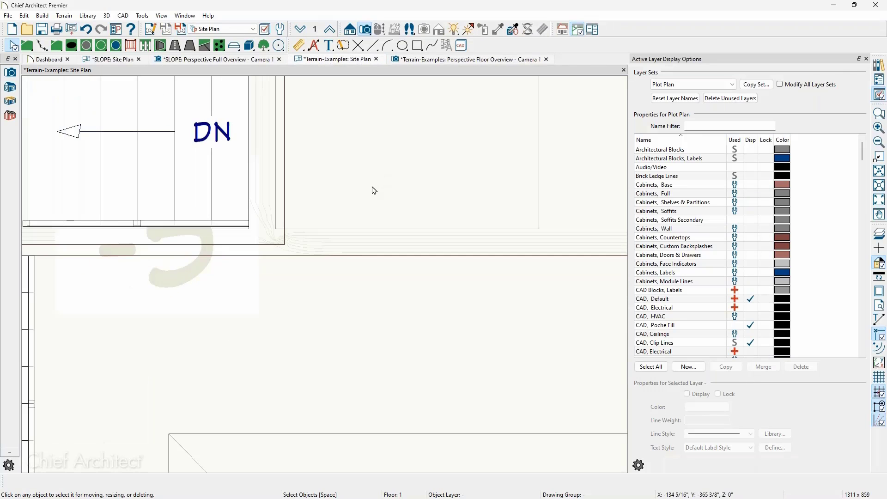
click(745, 124)
text(fou)
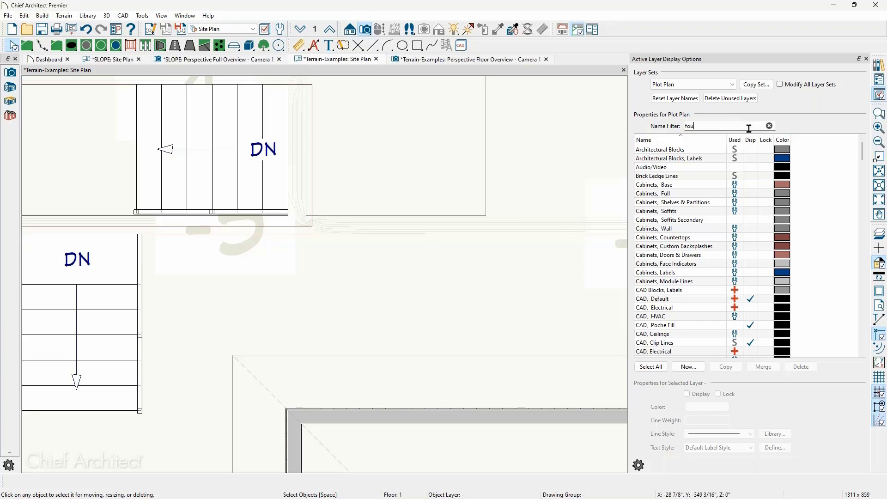
text(nd)
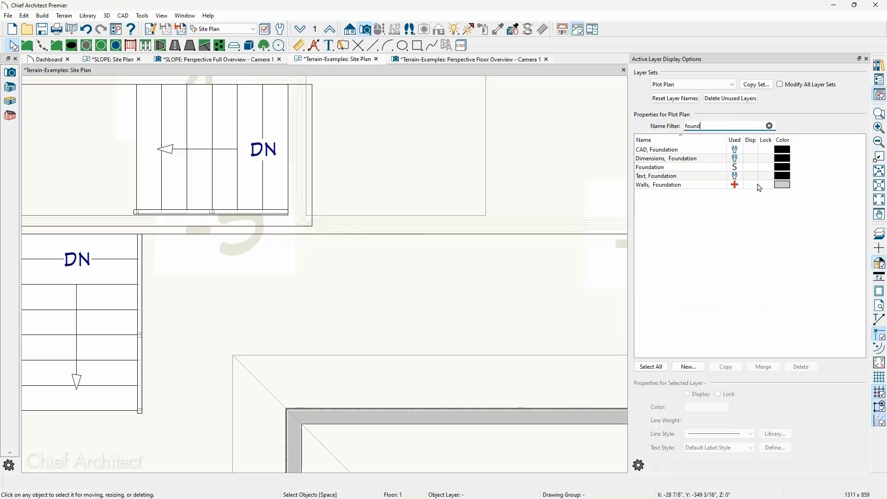
click(745, 184)
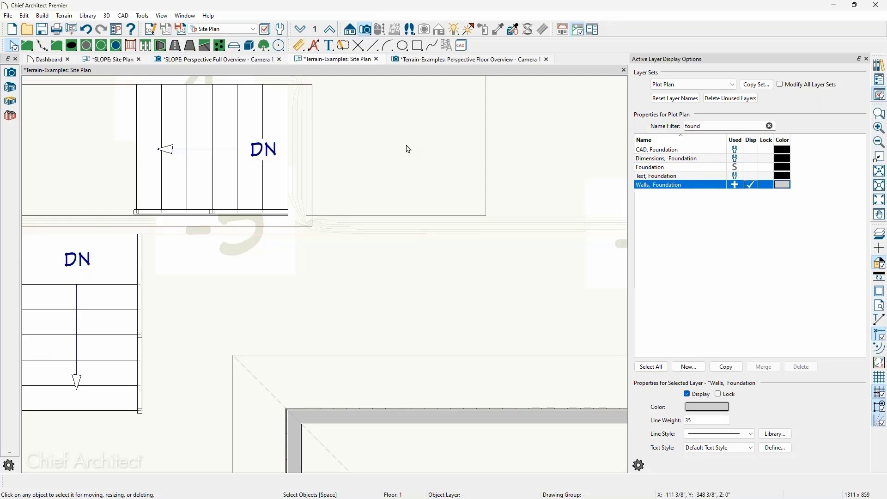
scroll(382, 174, down, 5)
scroll(366, 178, down, 1)
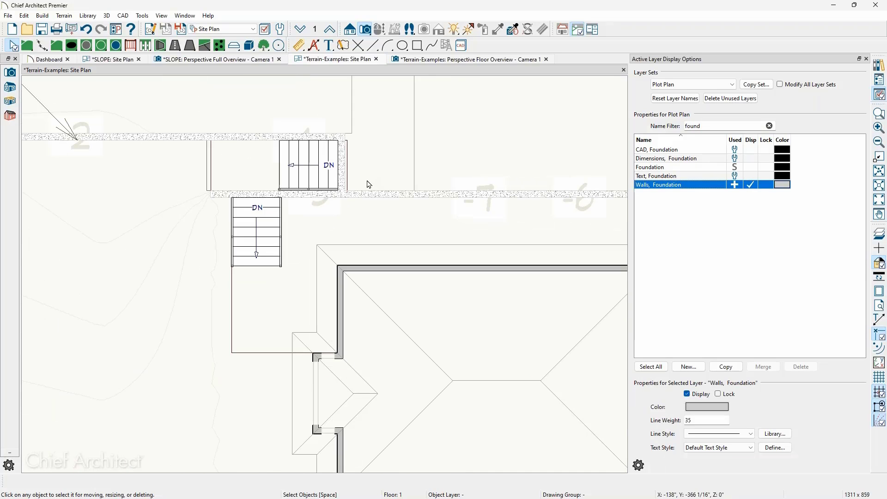
middle_drag(367, 182, 256, 198)
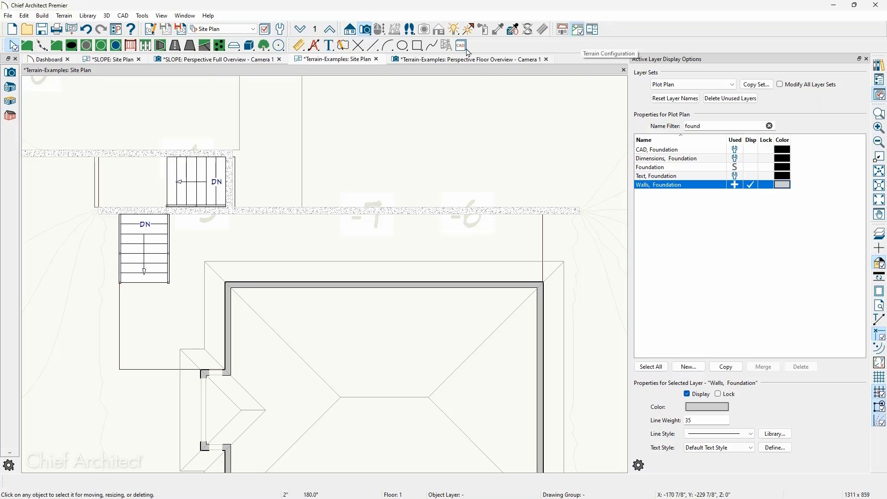
Draw a trial straight terrain wall about 6'-7" long between the building and the long terrain wall, and delete it.
click(157, 51)
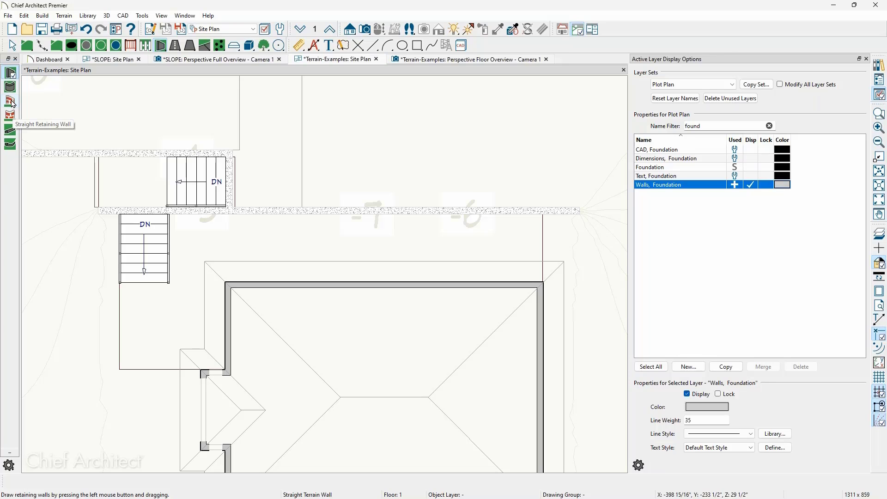
middle_drag(295, 246, 81, 246)
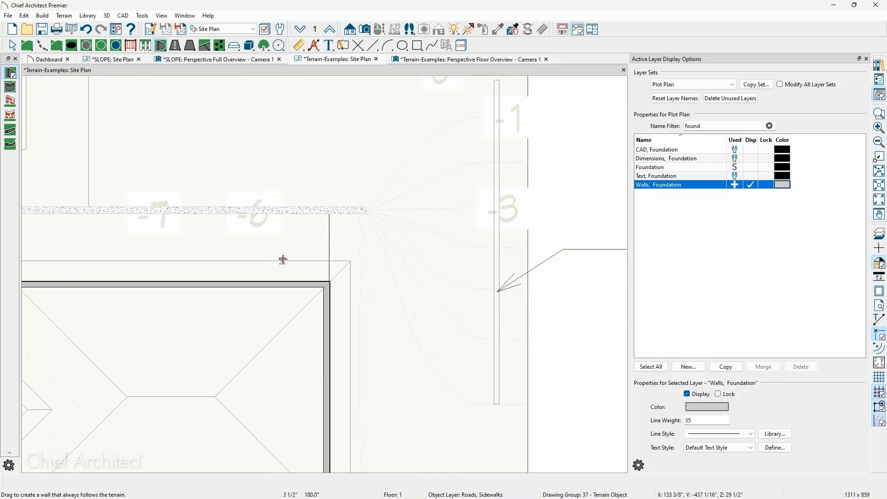
middle_drag(283, 260, 213, 262)
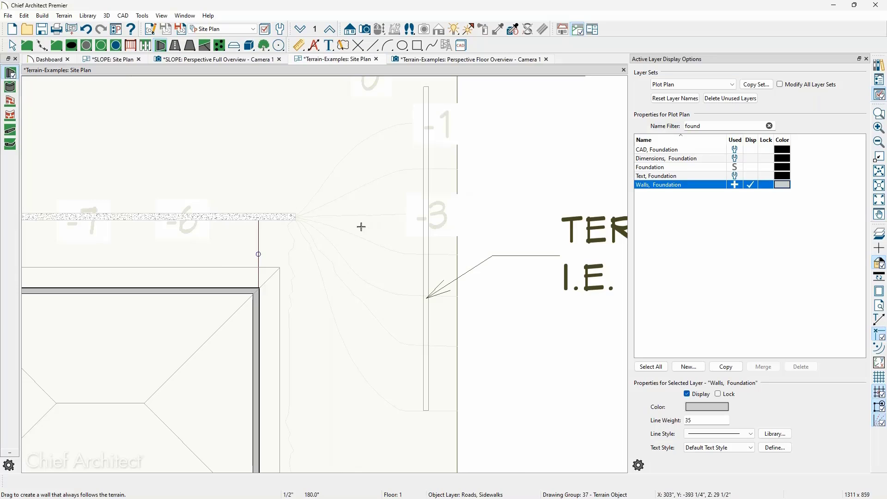
drag(323, 281, 392, 282)
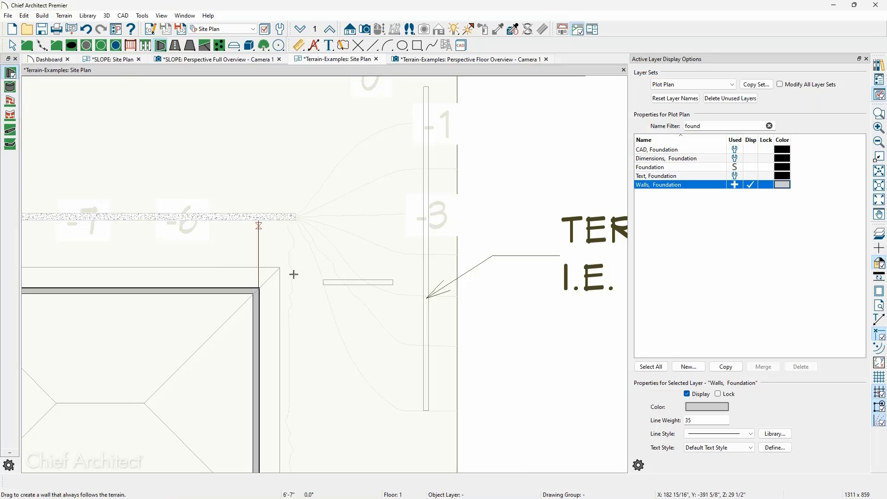
click(326, 282)
key(Delete)
Draw a straight retaining wall about 7'-10" long between the building and the long terrain wall, and rebuild the terrain.
click(10, 100)
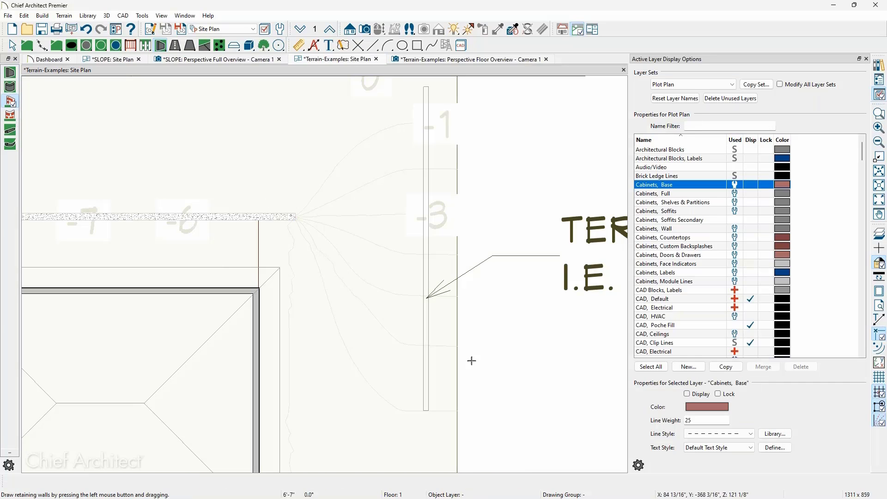
drag(314, 288, 398, 288)
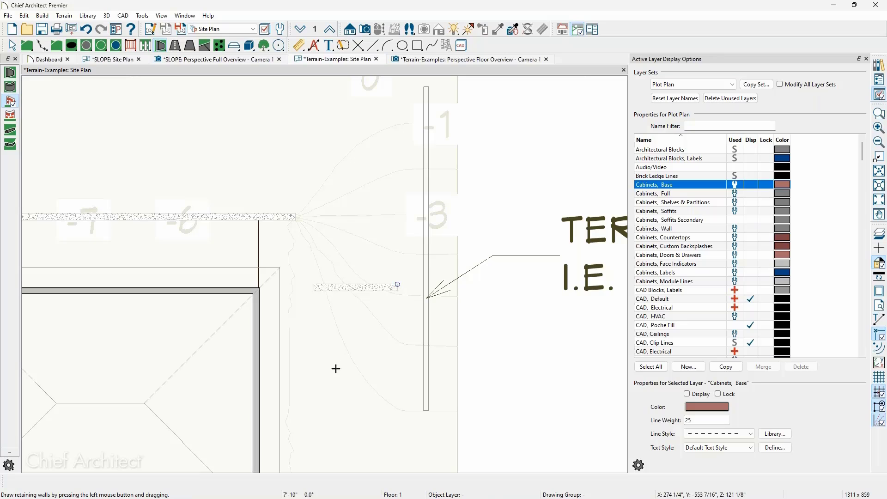
click(457, 263)
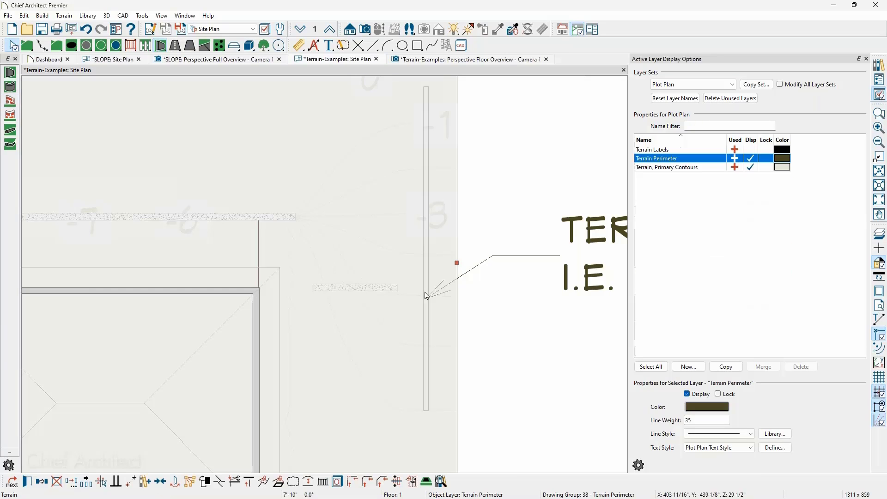
click(29, 46)
click(11, 101)
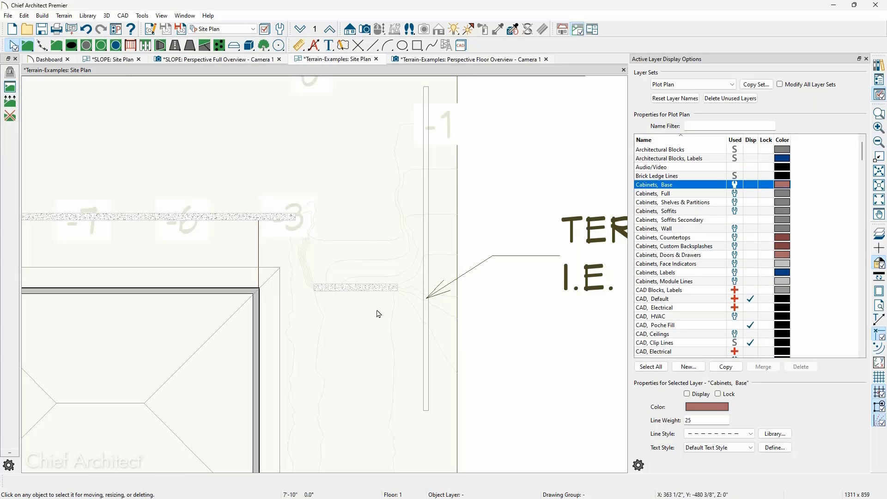
Move the new retaining wall about 6'-8" into line with the existing one, join the two, and rebuild the terrain.
click(358, 291)
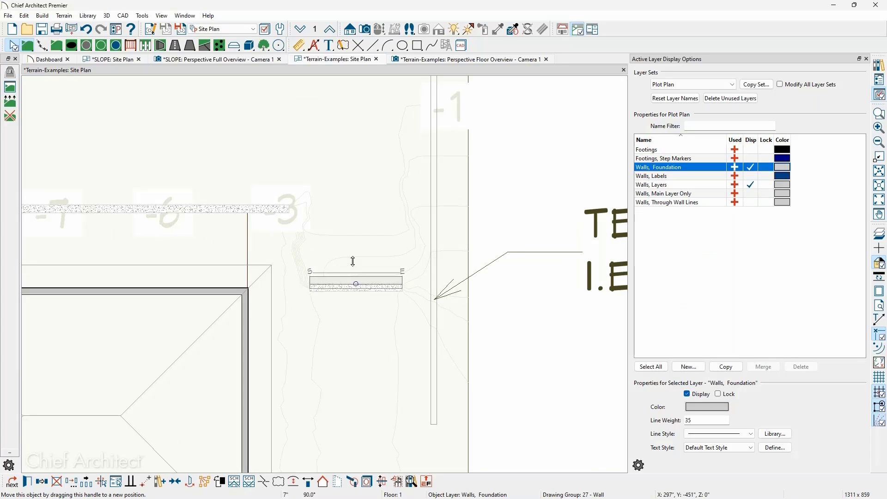
drag(353, 261, 354, 193)
scroll(290, 217, up, 2)
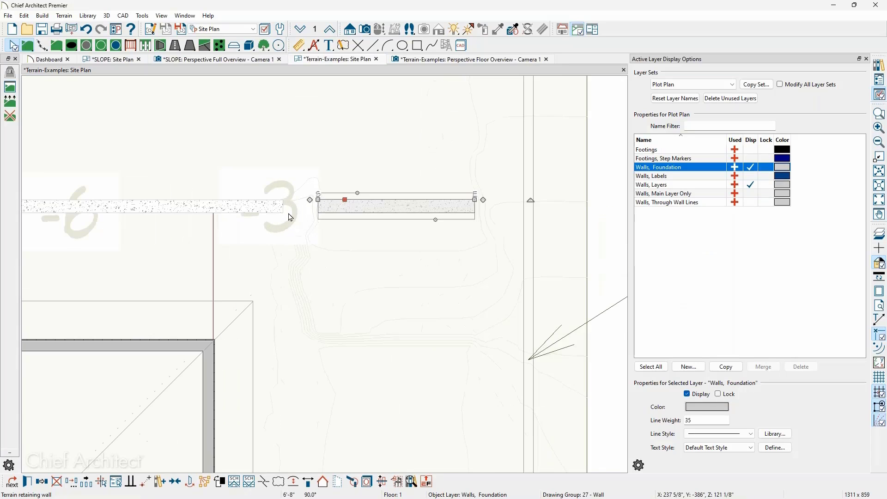
scroll(290, 217, up, 1)
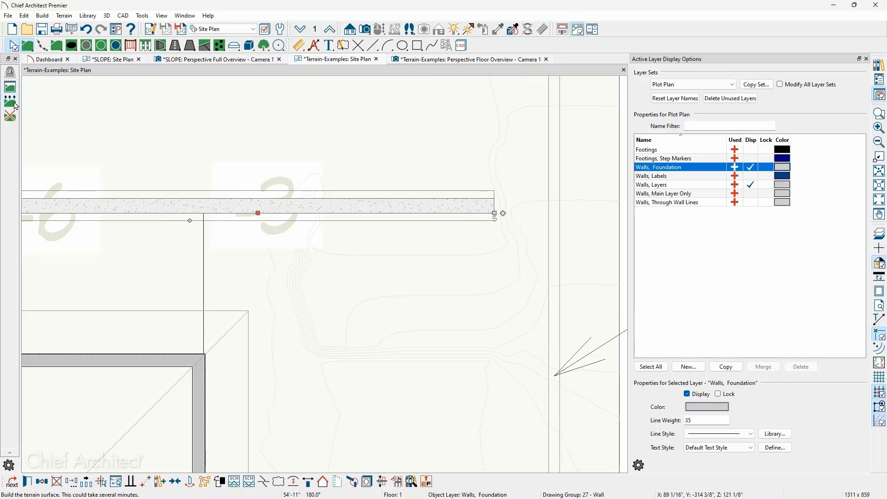
click(14, 104)
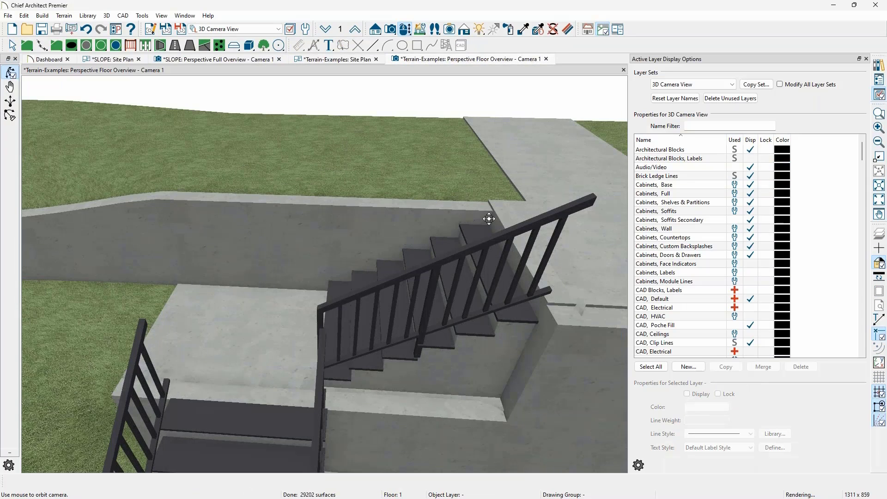
Examine the extended retaining wall near the brick terrain wall in the perspective floor overview.
scroll(488, 218, down, 4)
middle_drag(467, 221, 138, 222)
middle_drag(570, 215, 289, 221)
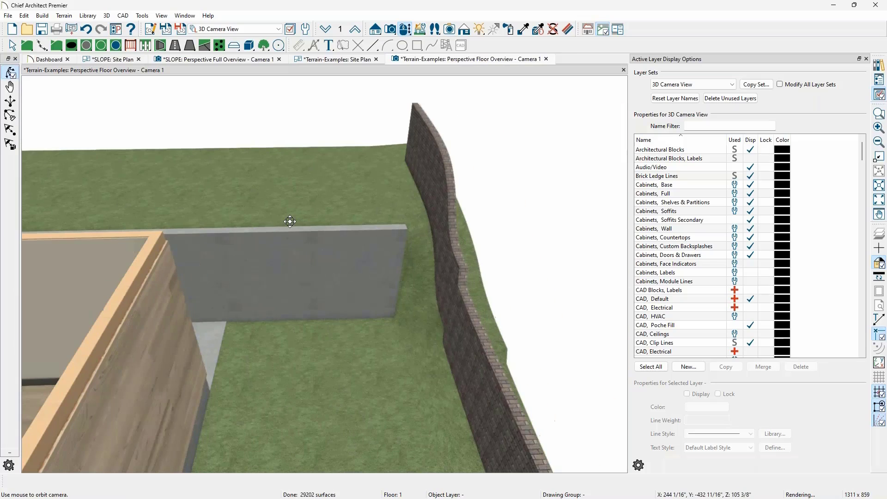
drag(290, 222, 368, 254)
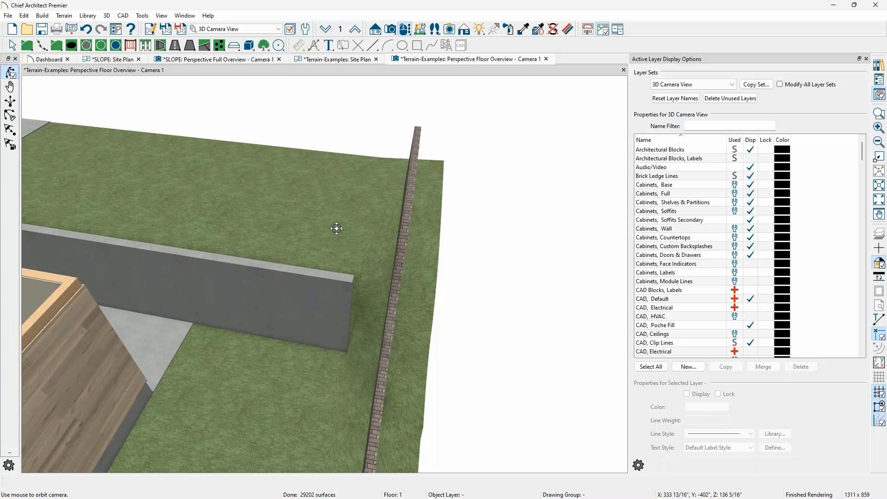
Apply the Belgian Brick Bear Creek material from the curved terrain wall to the concrete retaining wall.
drag(231, 279, 280, 297)
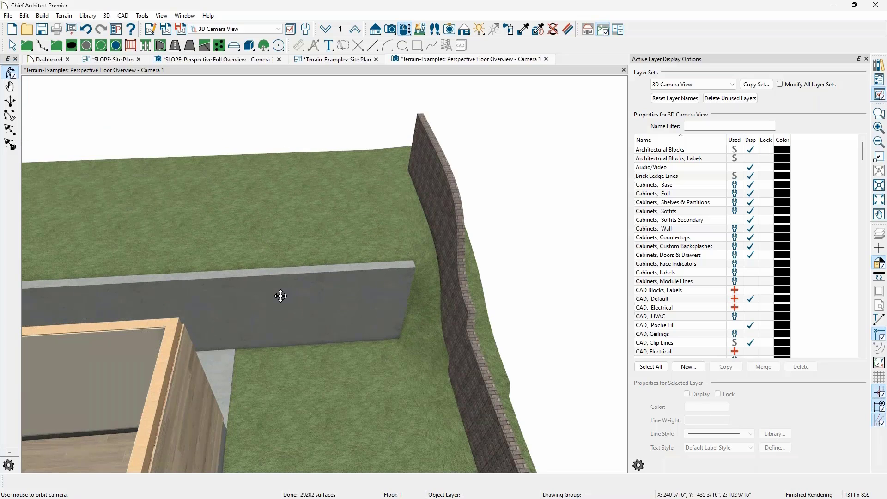
click(523, 29)
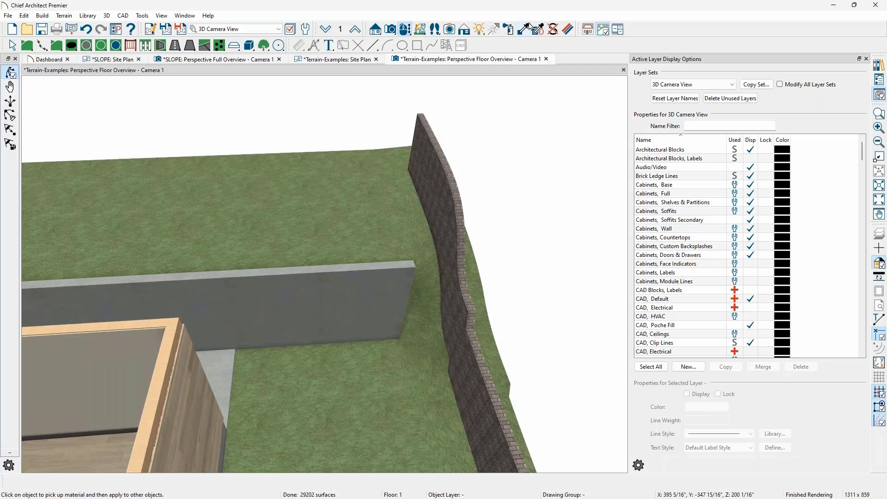
click(460, 222)
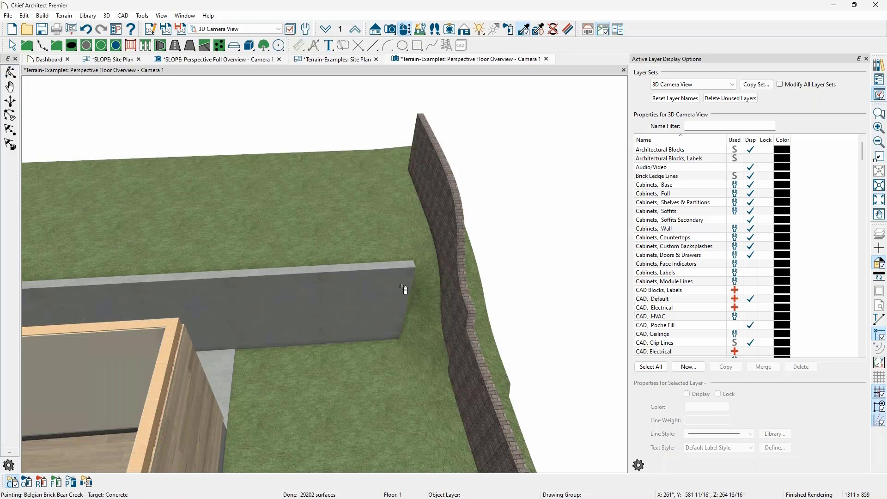
click(393, 338)
middle_drag(398, 348, 386, 339)
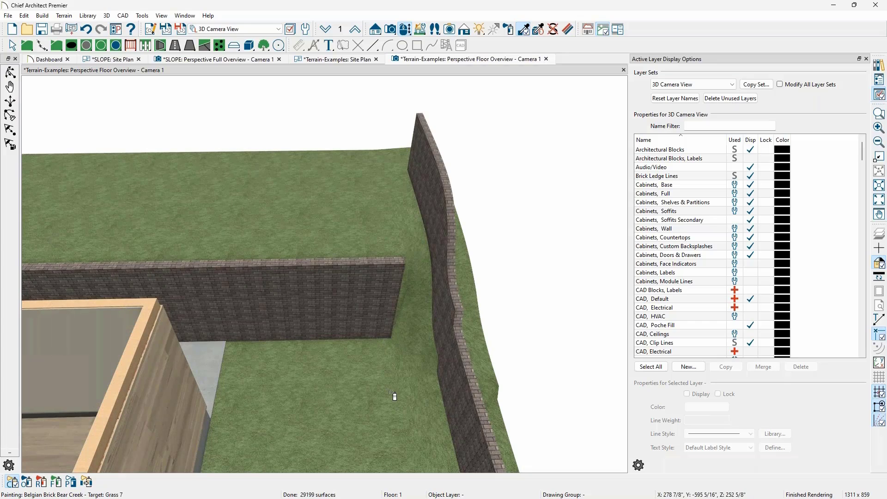
Close the perspective floor overview and the Terrain-Examples plan.
click(546, 58)
scroll(552, 123, down, 4)
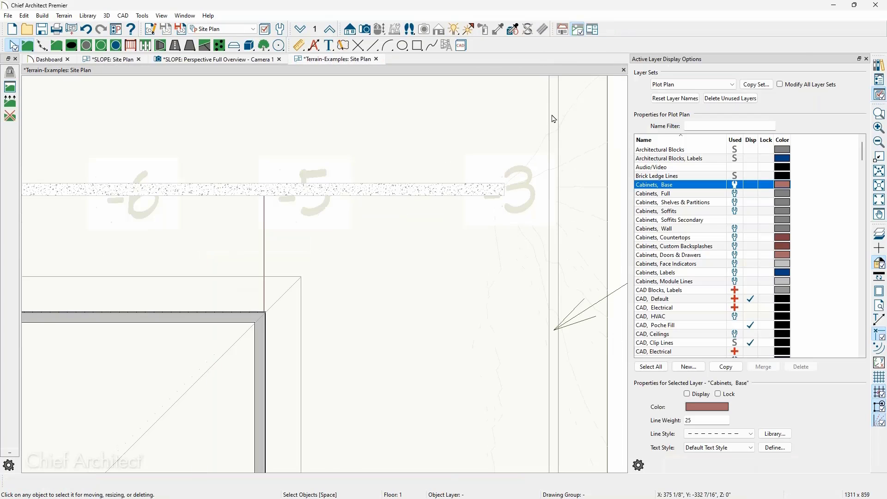
scroll(552, 122, down, 1)
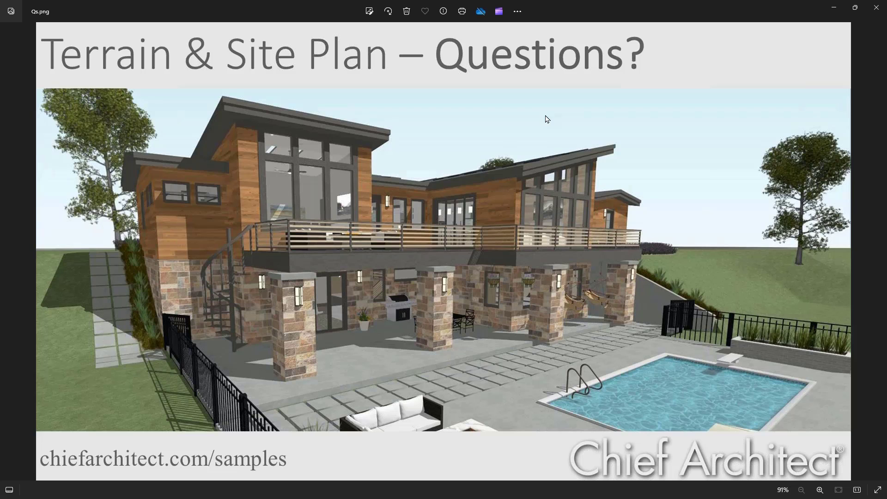
click(835, 9)
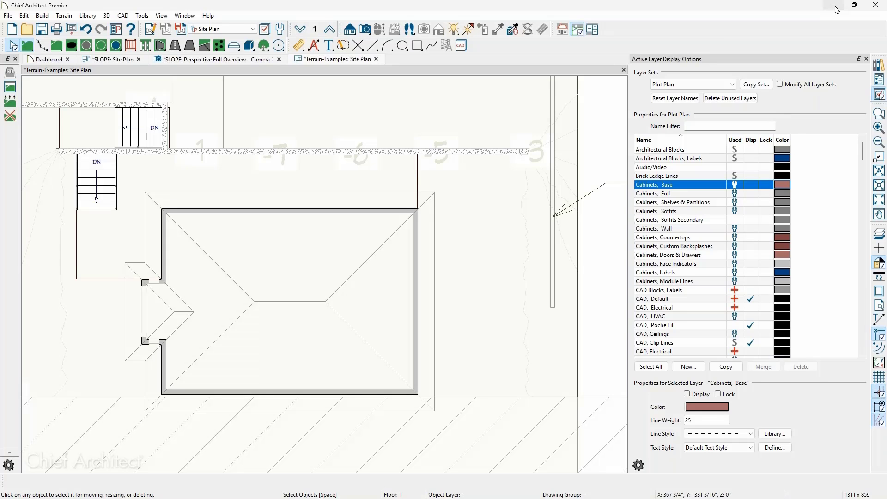
click(376, 59)
click(500, 267)
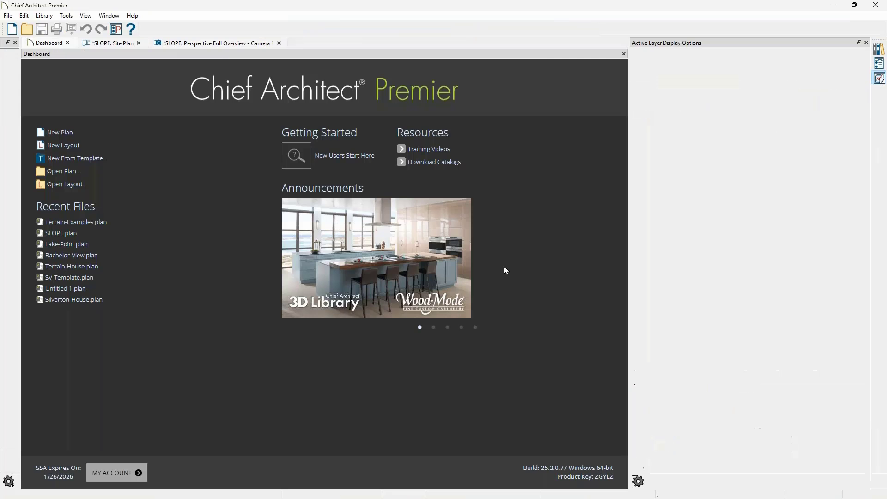
In the SLOPE site plan, delete the four walls of the rectangular building.
click(105, 44)
scroll(359, 202, down, 3)
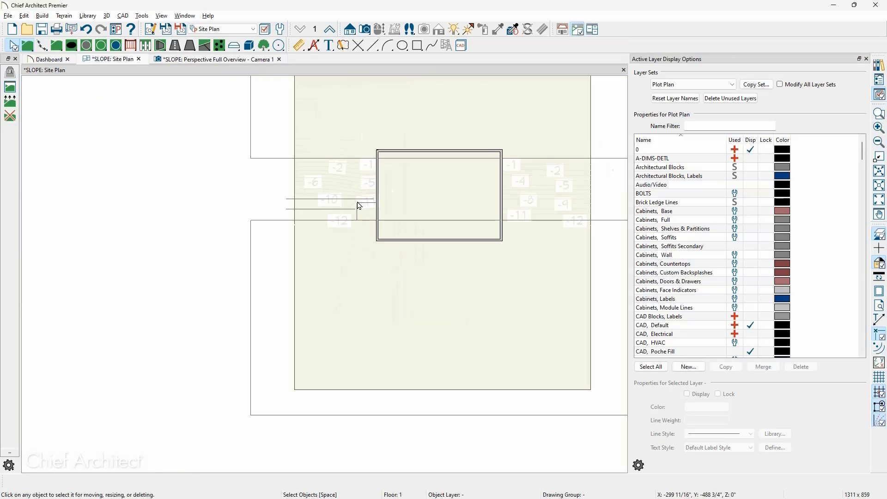
drag(362, 121, 573, 293)
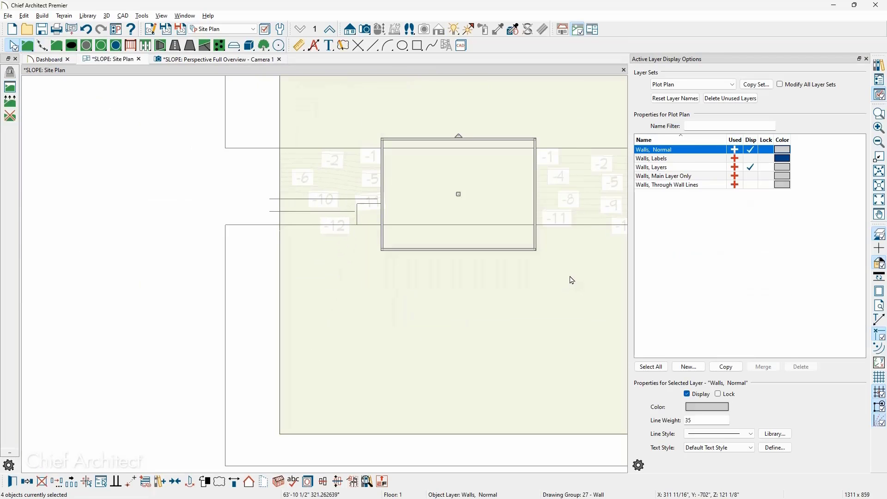
key(Delete)
Delete the two short horizontal lines and the small rectangle between the two elevation regions.
scroll(397, 258, down, 5)
scroll(396, 262, up, 1)
middle_drag(396, 263, 373, 320)
scroll(374, 320, up, 1)
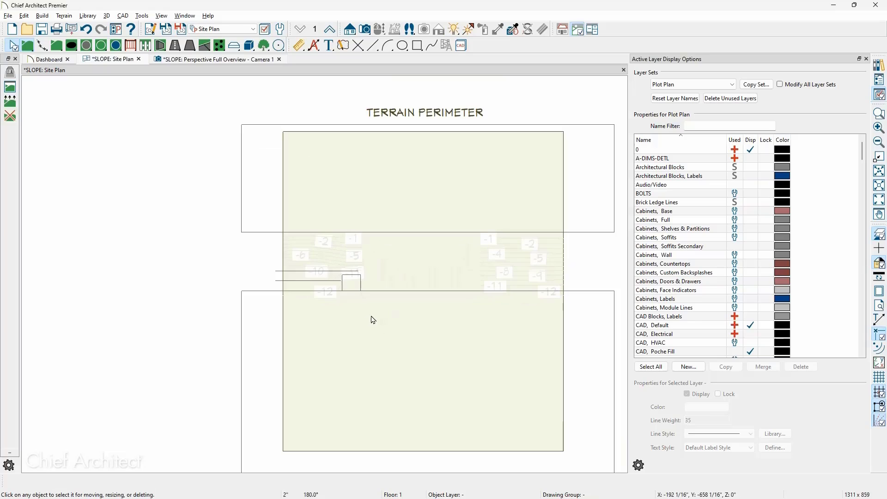
middle_drag(287, 261, 241, 280)
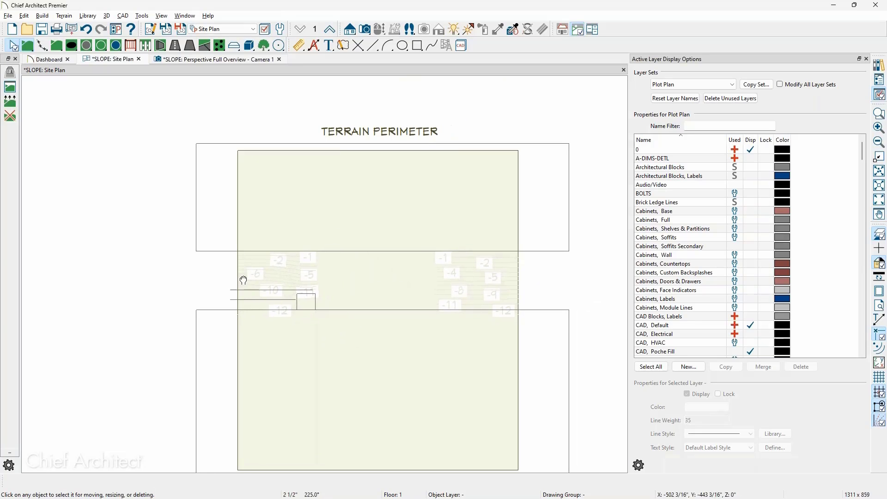
drag(196, 262, 345, 333)
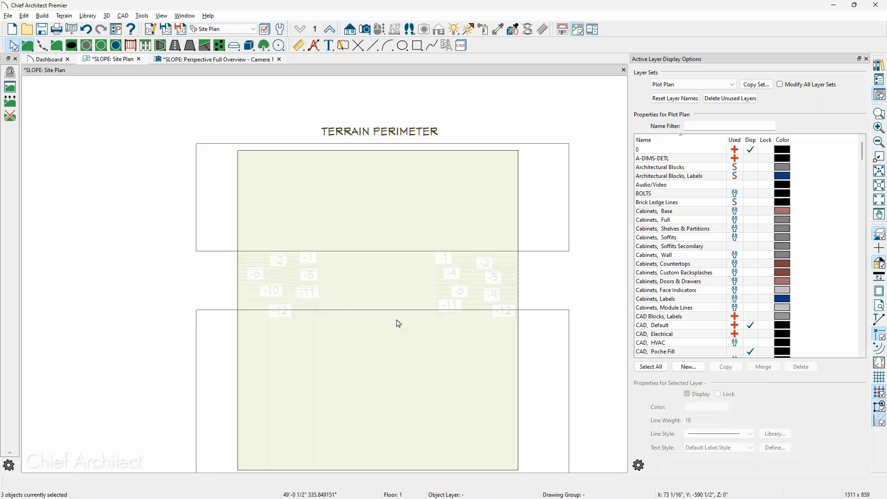
Check the elevation settings of the upper and lower elevation regions.
double_click(194, 222)
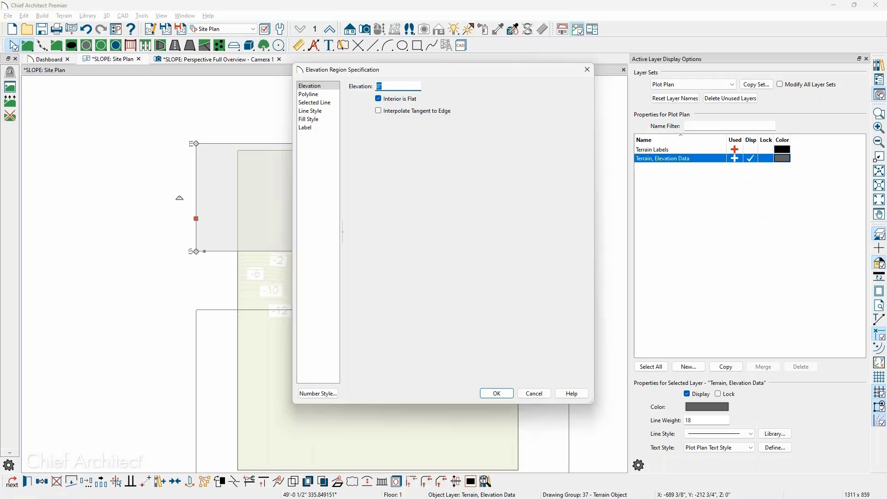
key(Escape)
double_click(218, 310)
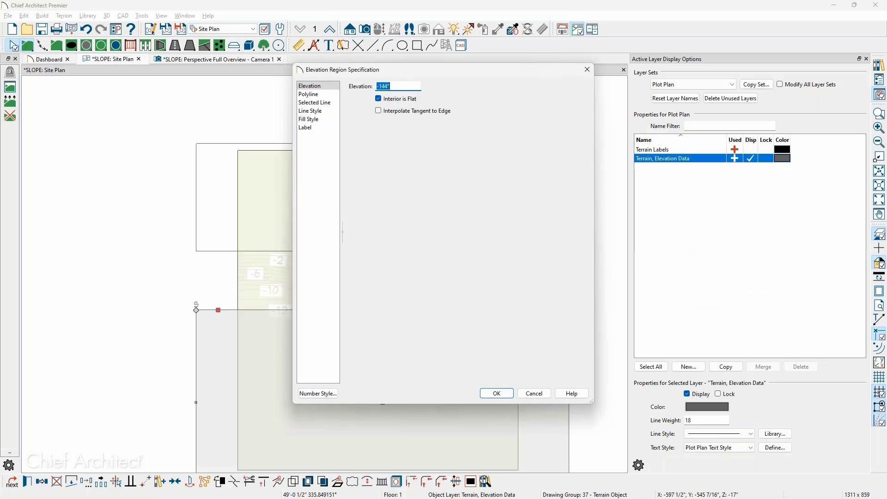
key(Escape)
key(Escape)
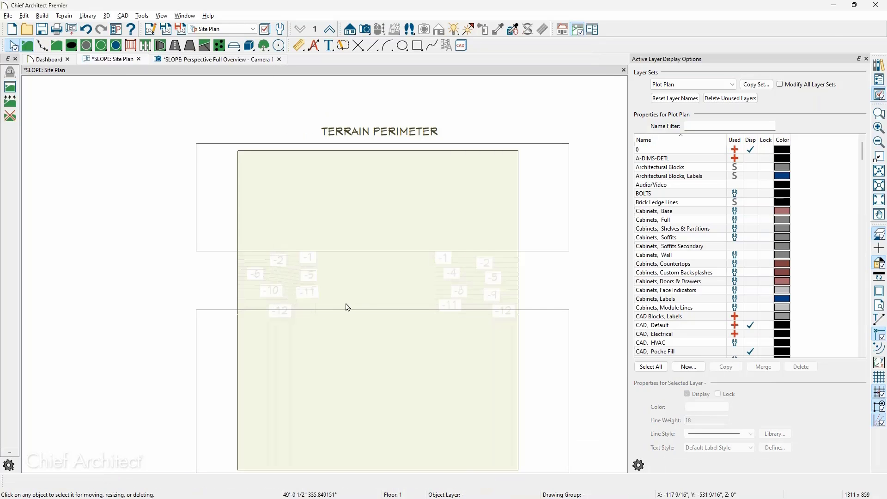
Move the lower elevation region's upper edge 16'-7" toward the upper region, and rebuild the terrain.
scroll(331, 316, up, 2)
click(331, 316)
drag(331, 314, 319, 231)
scroll(296, 238, up, 2)
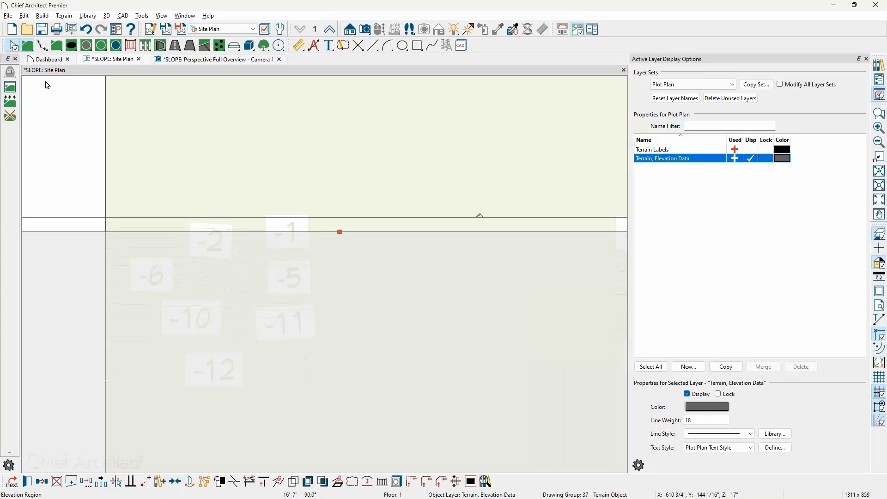
click(10, 107)
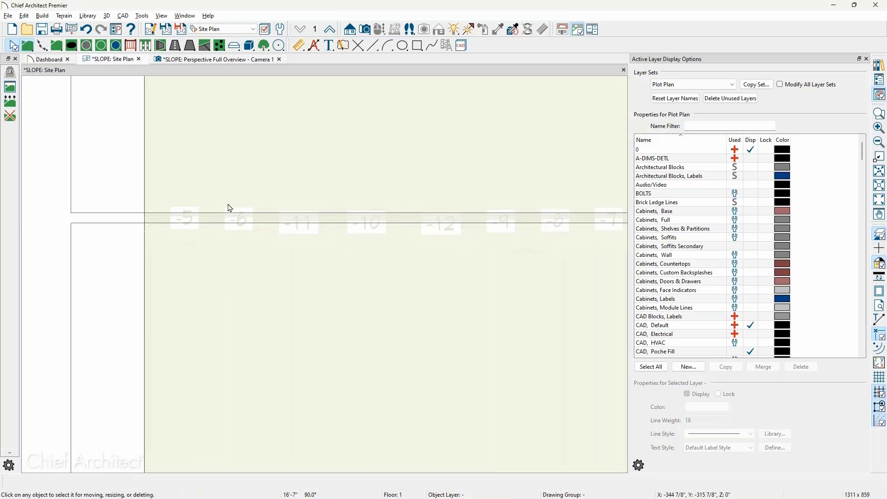
Draw a diagonal elevation line about 135'-3" long across both elevation regions, with an elevation of -72".
scroll(231, 221, down, 1)
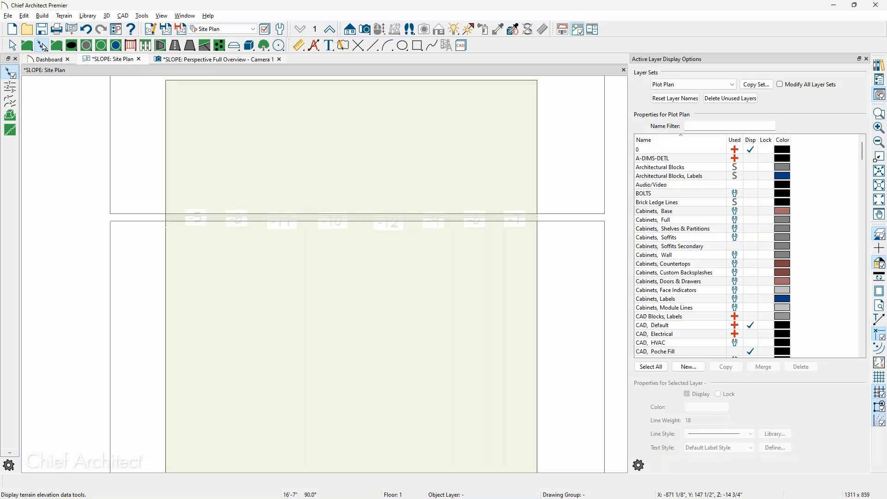
click(42, 45)
click(10, 87)
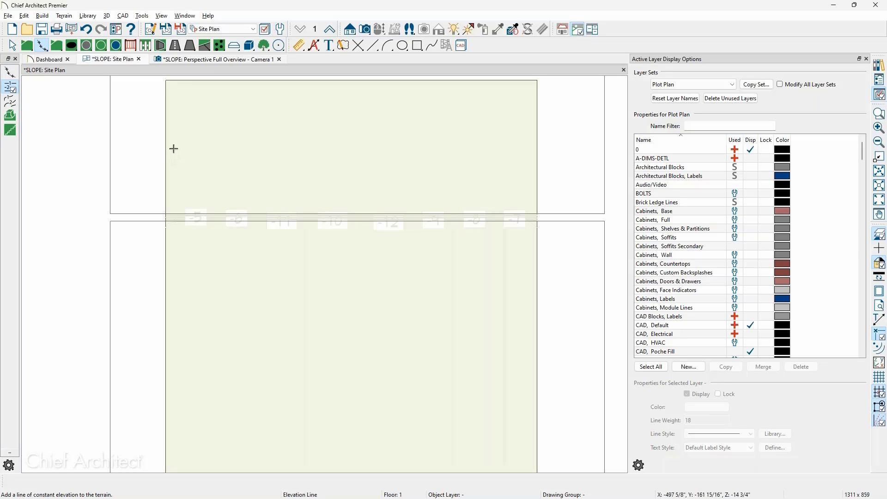
drag(98, 111, 634, 308)
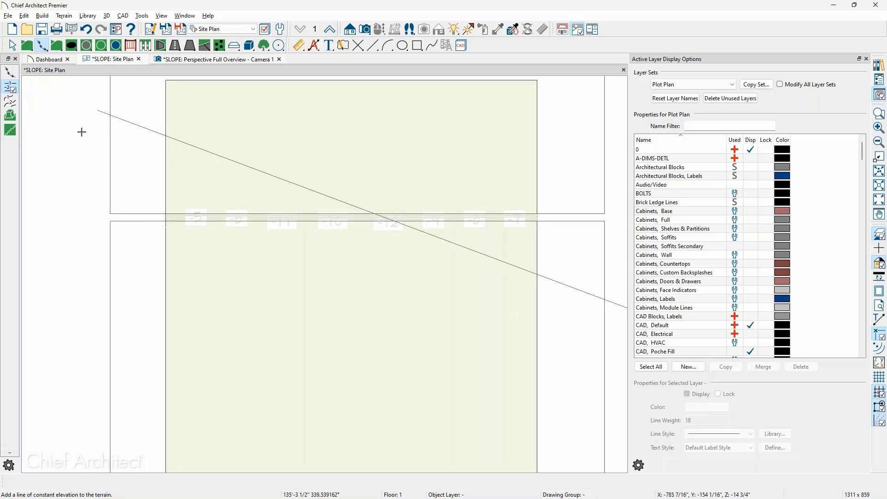
key(space)
double_click(99, 113)
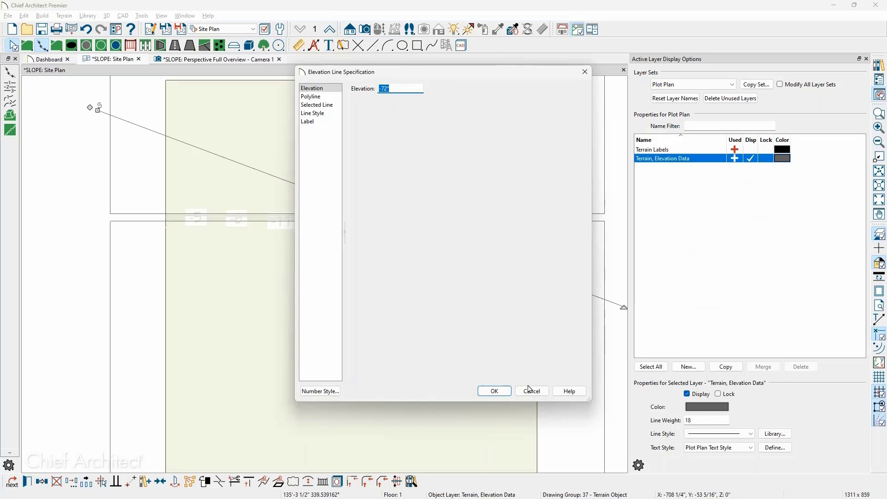
click(494, 391)
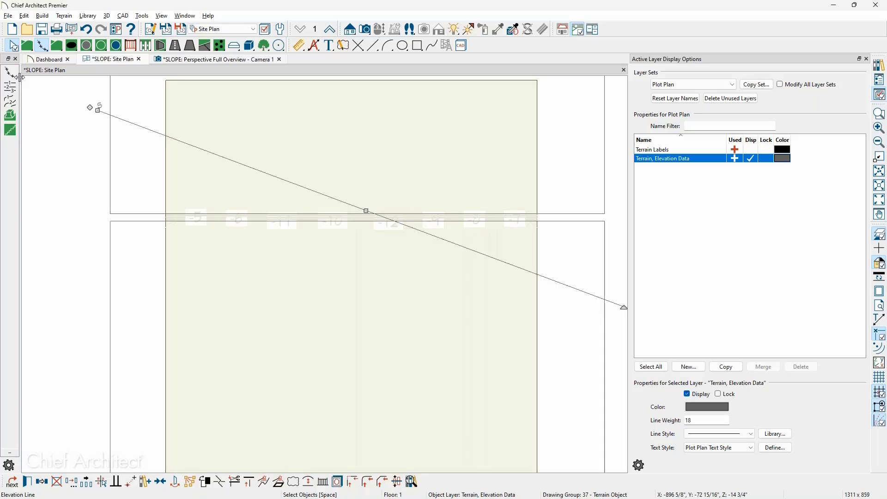
Rebuild the terrain with the diagonal elevation line in place, and delete that line.
click(28, 45)
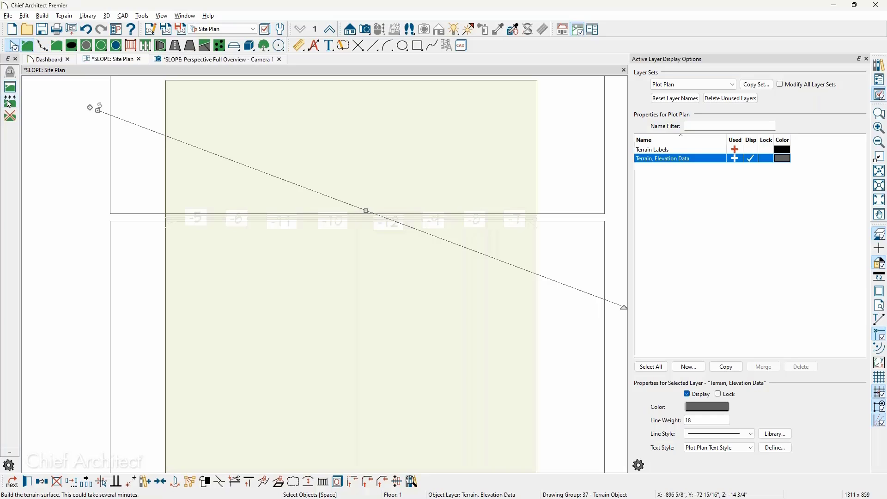
click(9, 101)
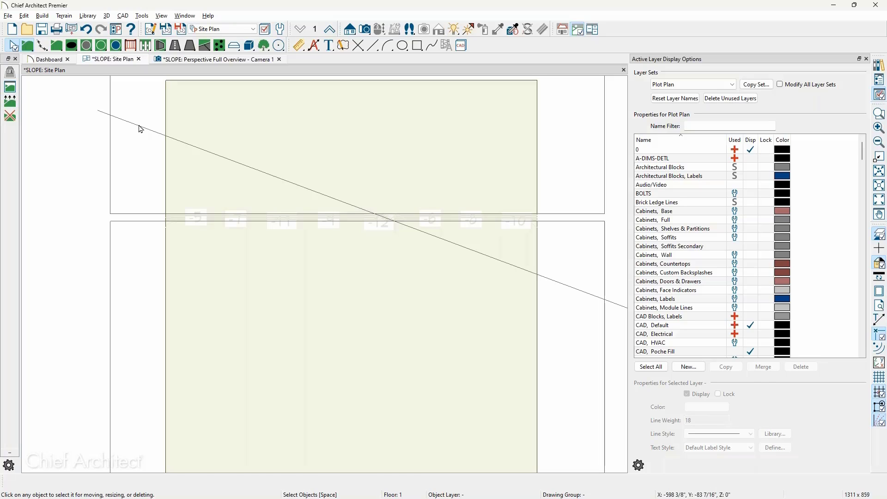
click(139, 126)
key(Delete)
Examine the closely spaced contours in plan and the steep slope in the perspective full overview.
scroll(236, 189, up, 2)
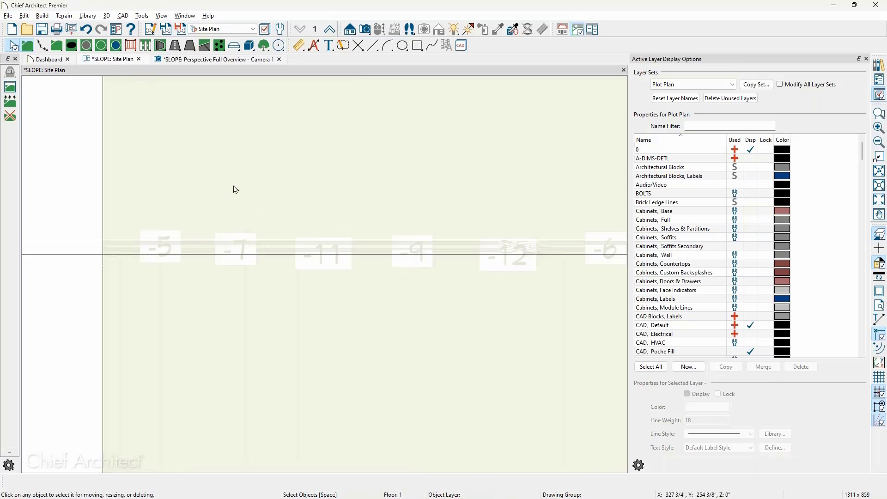
scroll(236, 189, down, 1)
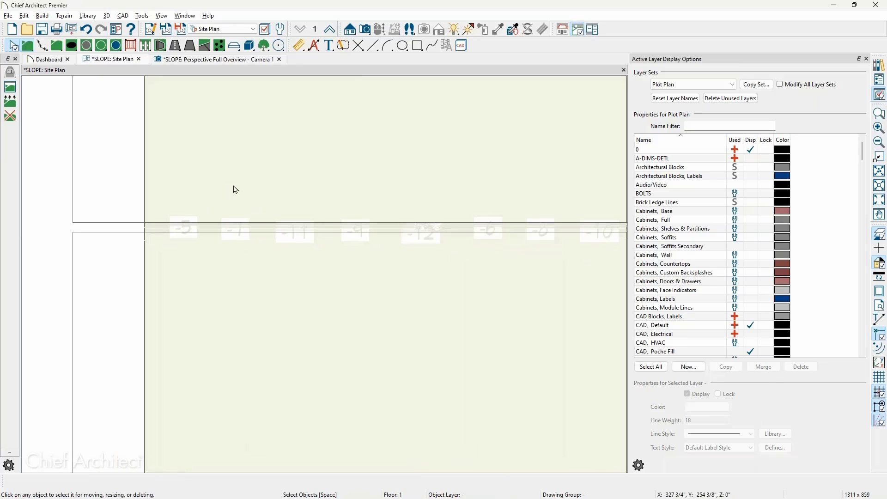
scroll(235, 190, down, 2)
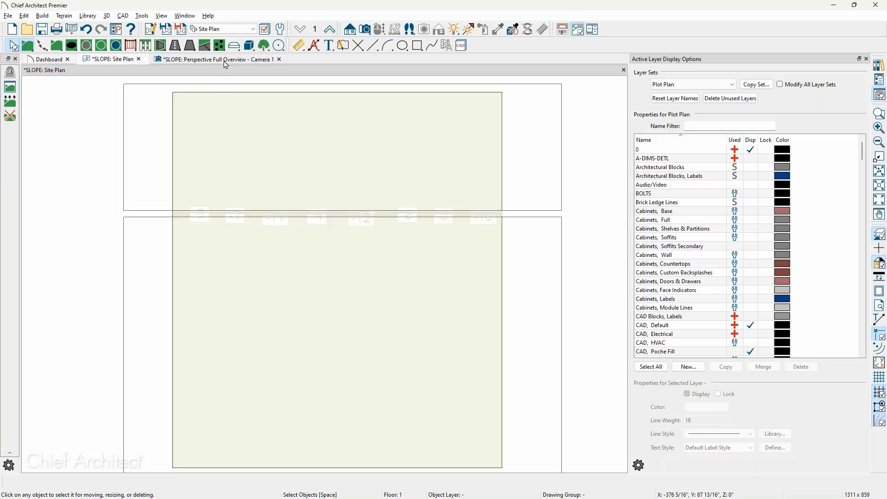
click(227, 60)
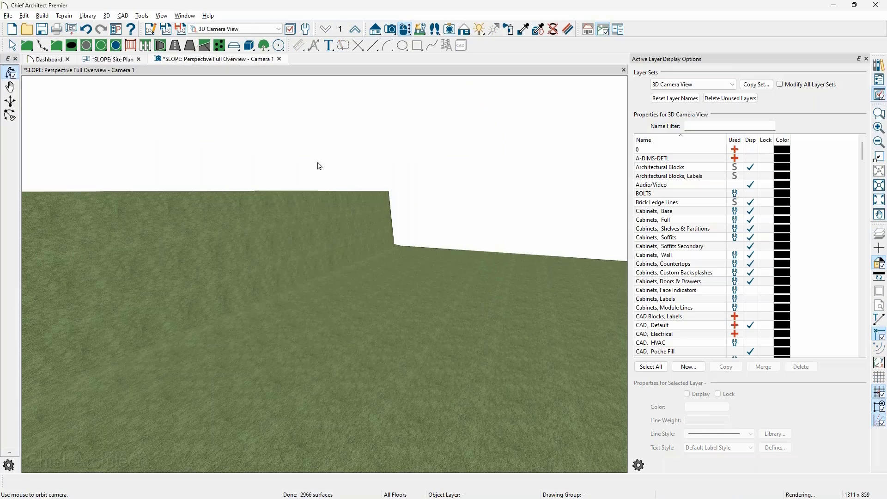
drag(313, 178, 314, 202)
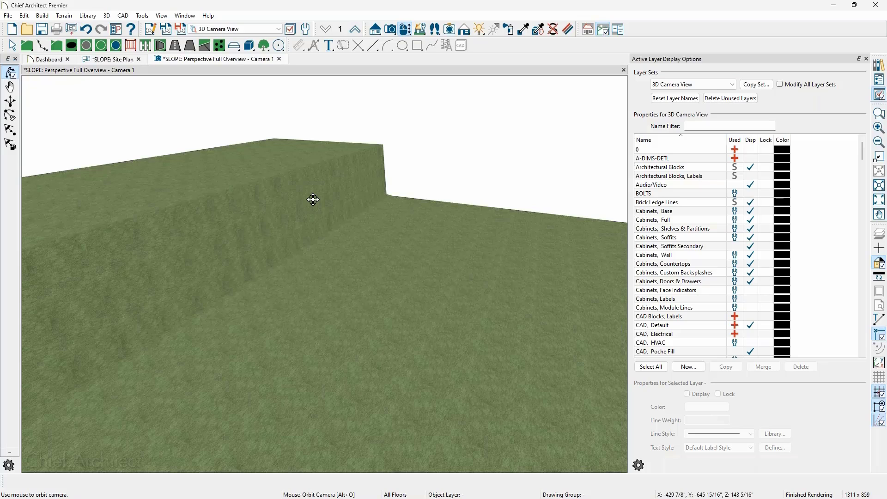
In the site plan, move the lower elevation region's upper edge 42' away from the upper region, and rebuild the terrain.
click(111, 60)
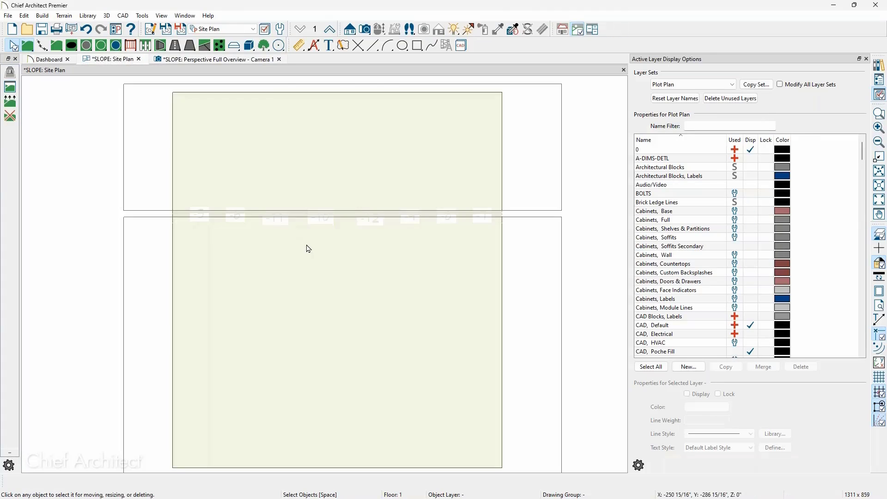
scroll(166, 226, up, 4)
click(170, 218)
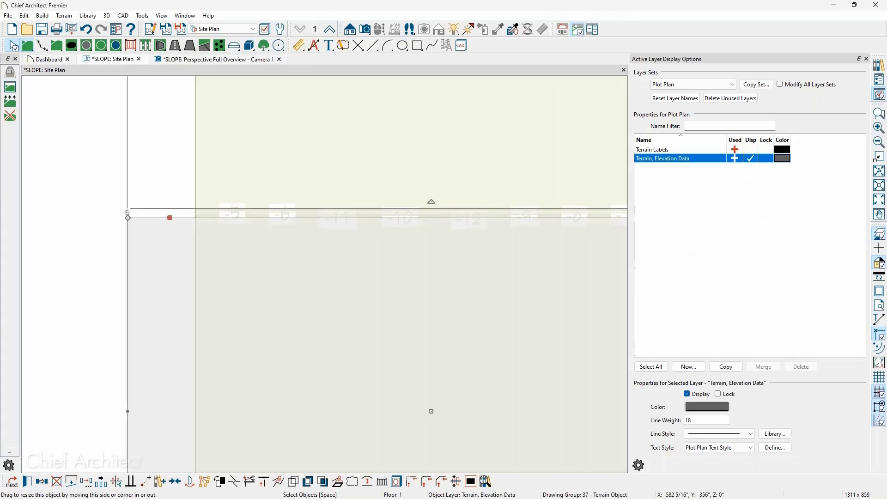
drag(169, 216, 133, 435)
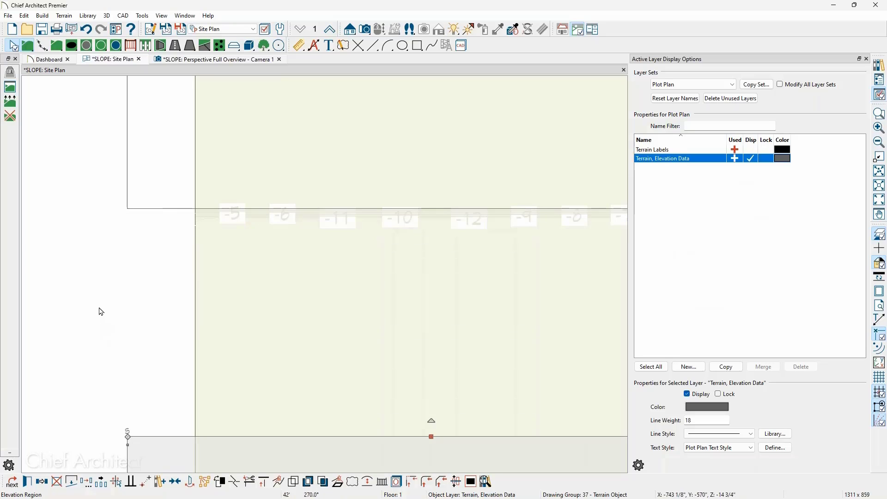
scroll(99, 311, down, 3)
middle_drag(128, 278, 144, 215)
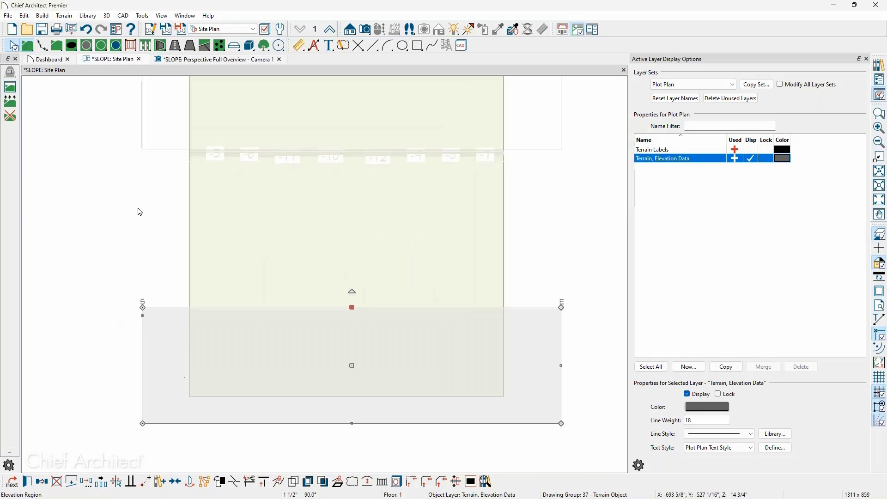
click(15, 105)
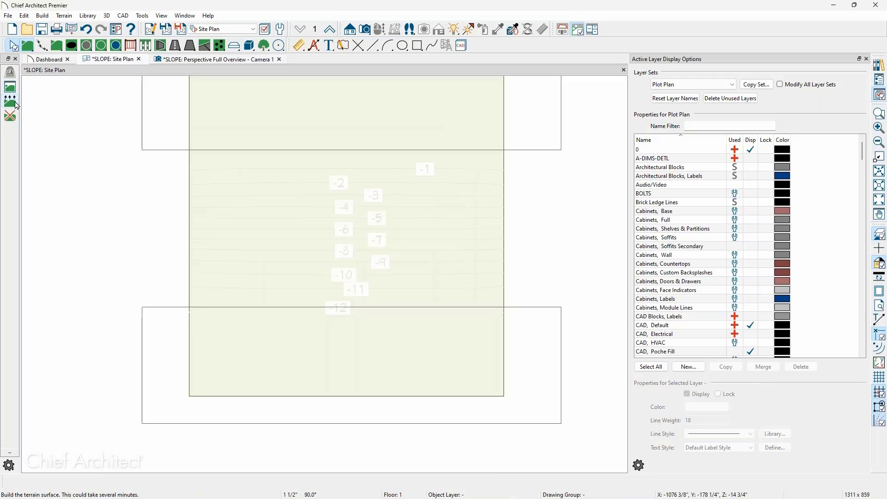
Examine the rebuilt slope between the two elevation regions in the perspective full overview.
click(227, 59)
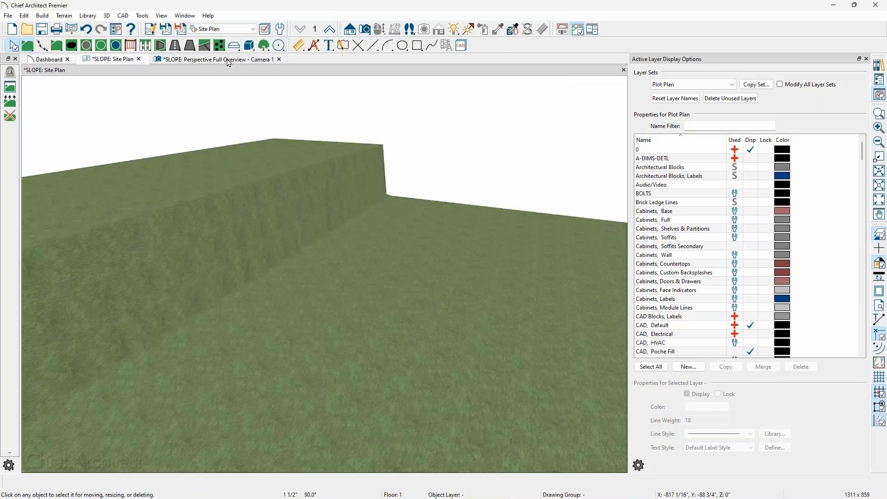
scroll(271, 224, down, 2)
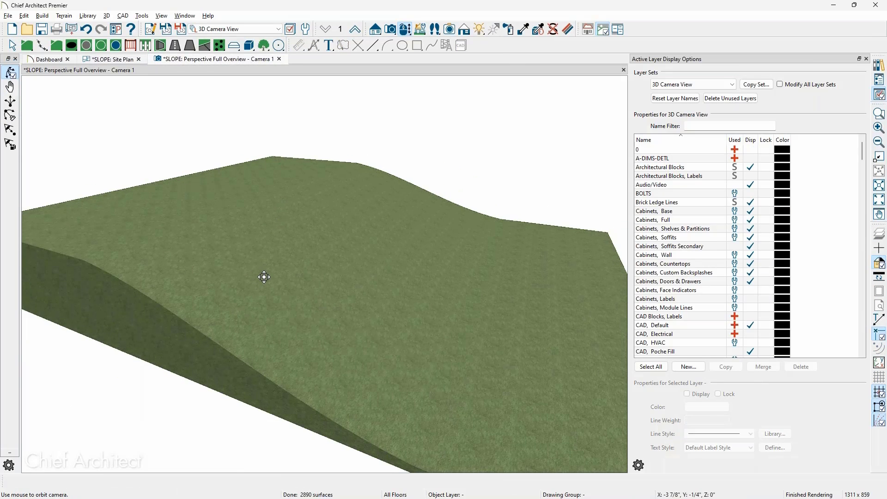
drag(264, 277, 240, 271)
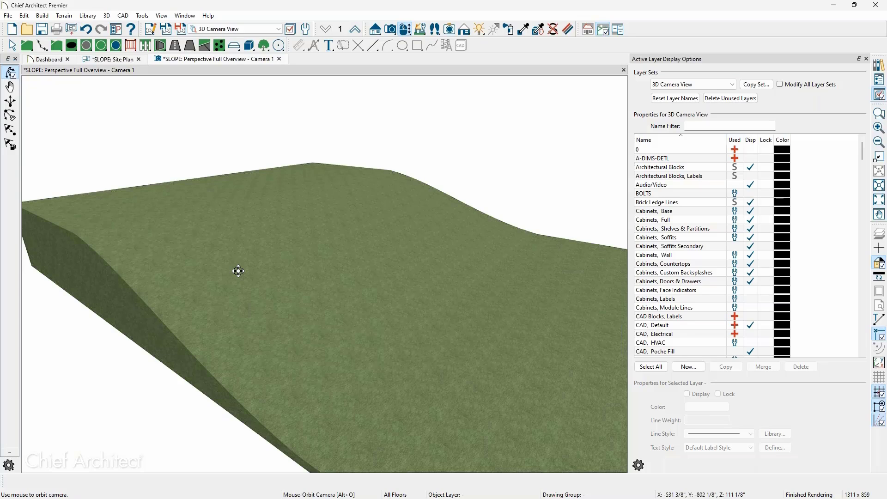
Examine the contours between the elevation regions, the lower region and the lower edge of the terrain perimeter in the site plan.
click(112, 59)
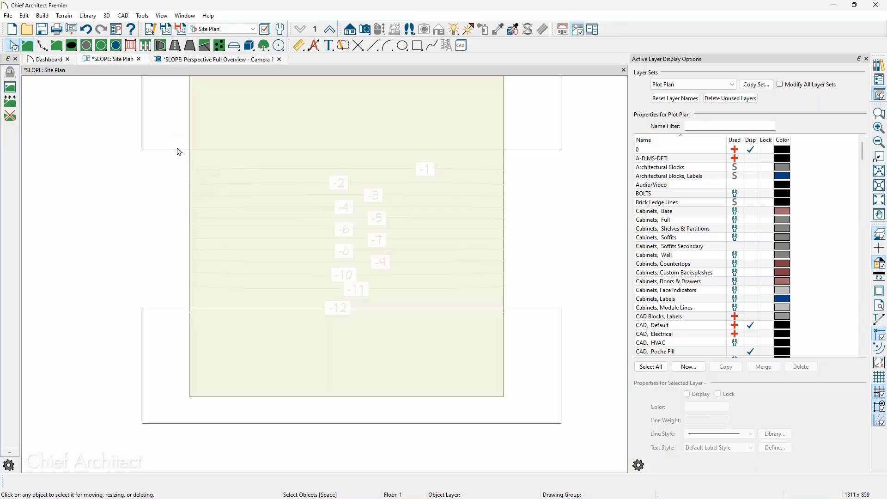
scroll(179, 152, down, 1)
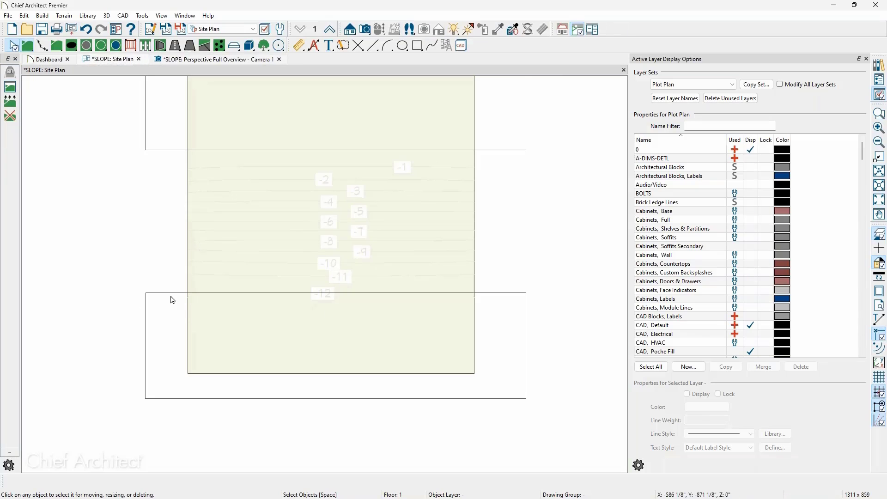
click(171, 294)
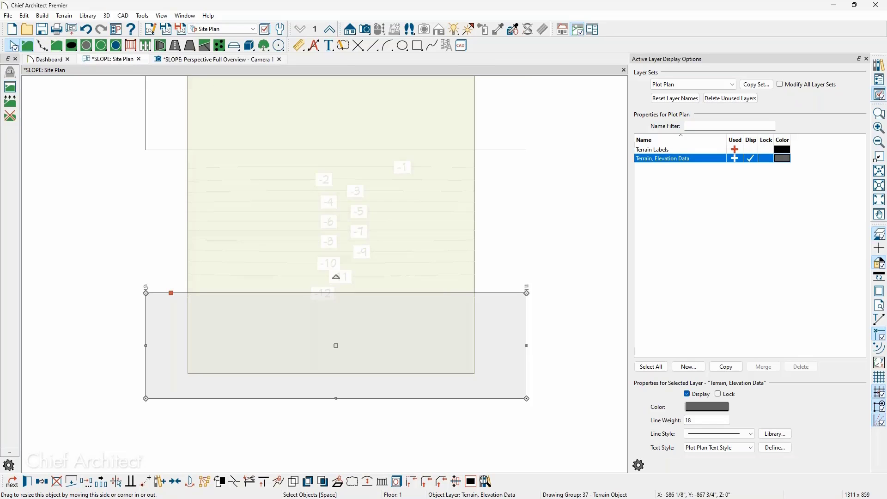
key(Escape)
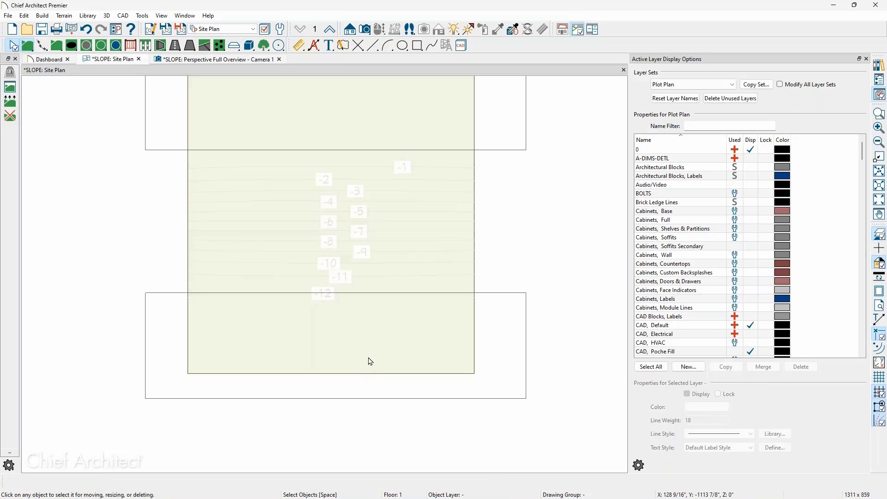
scroll(368, 358, up, 1)
scroll(310, 272, up, 2)
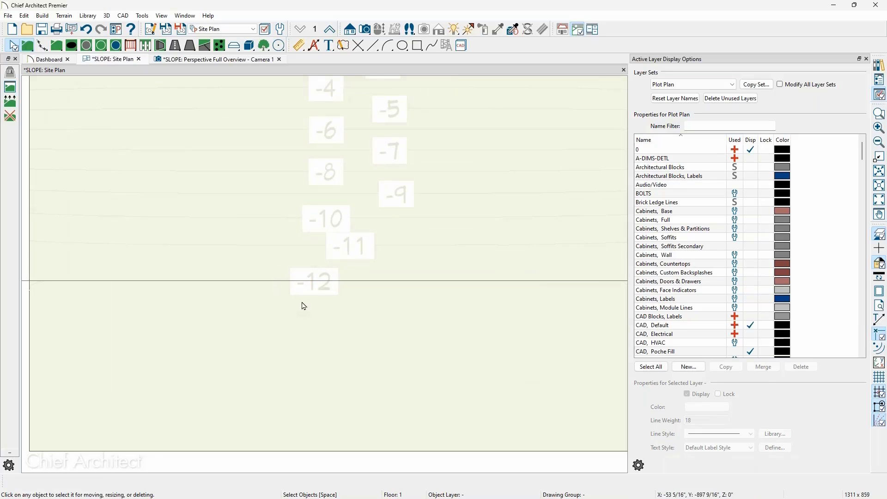
scroll(331, 298, down, 2)
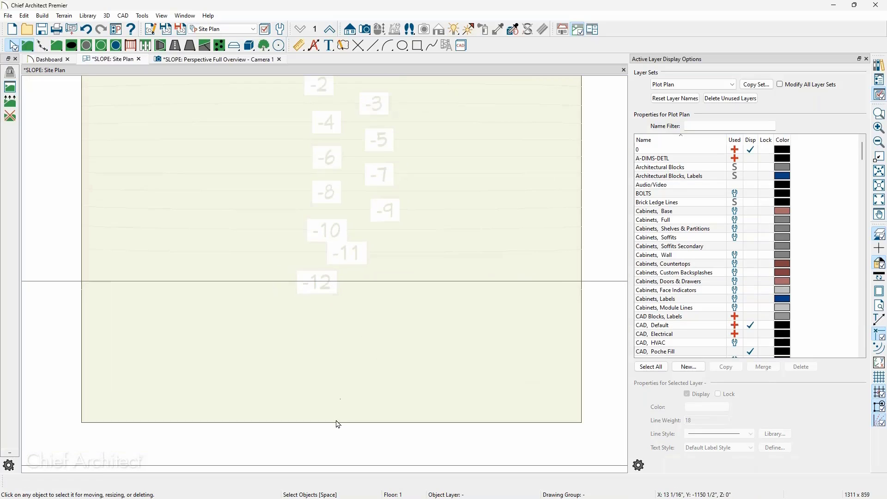
click(337, 424)
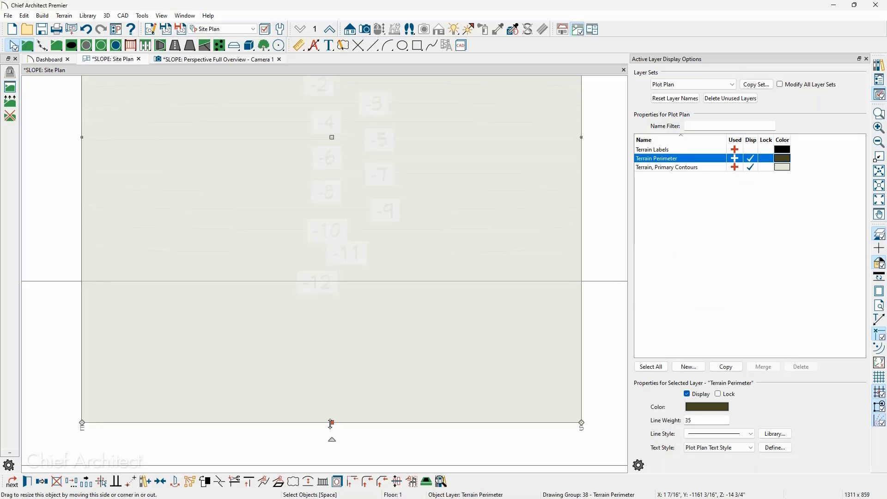
key(Escape)
scroll(303, 318, down, 1)
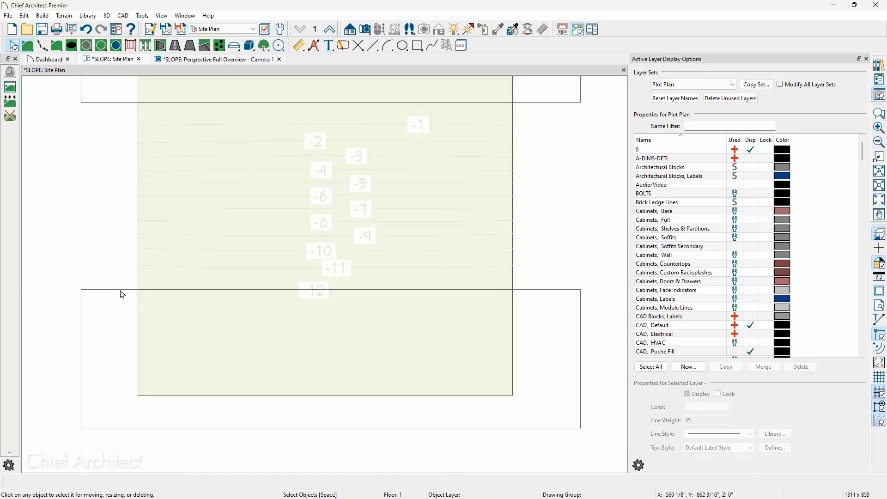
Replace the lower elevation region with a horizontal elevation line about 97'-5" long across the terrain, with an elevation of -12'.
click(121, 294)
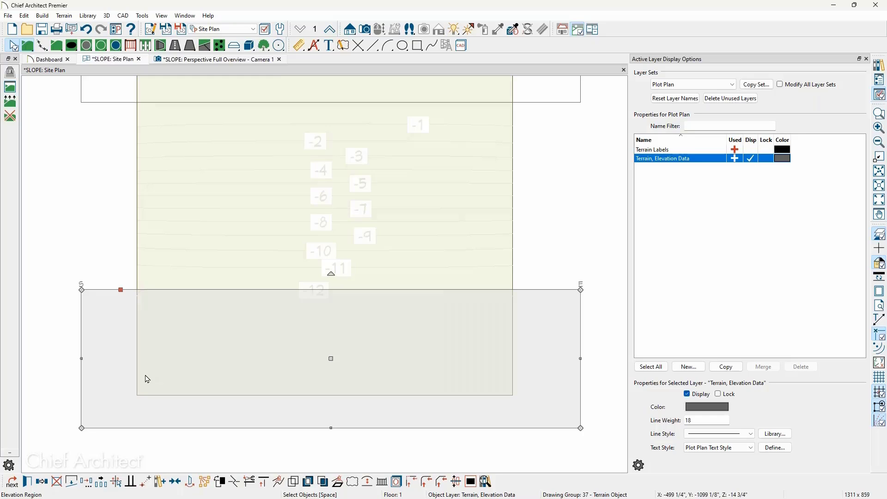
key(Delete)
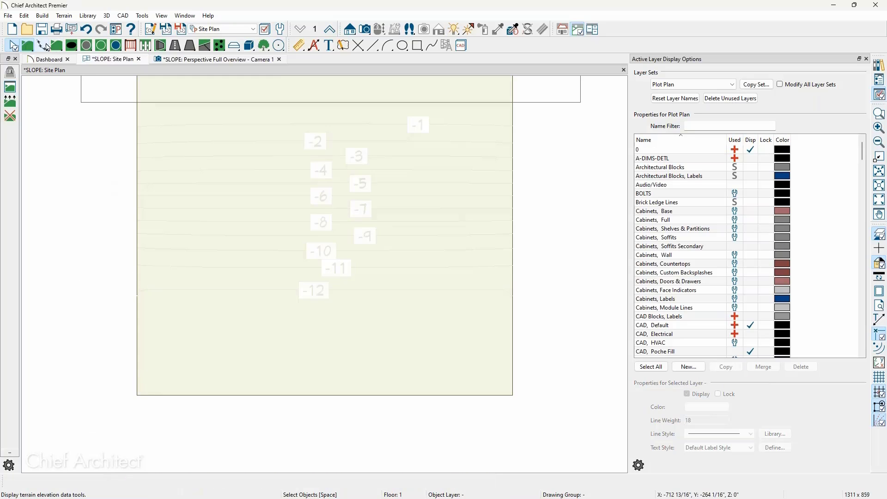
click(42, 46)
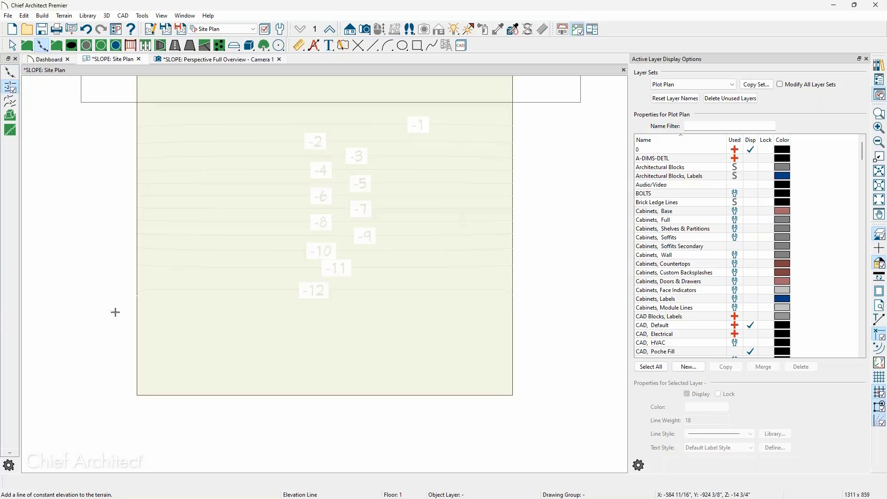
mouse_move(115, 305)
mouse_down()
mouse_move(531, 333)
mouse_move(526, 304)
mouse_up()
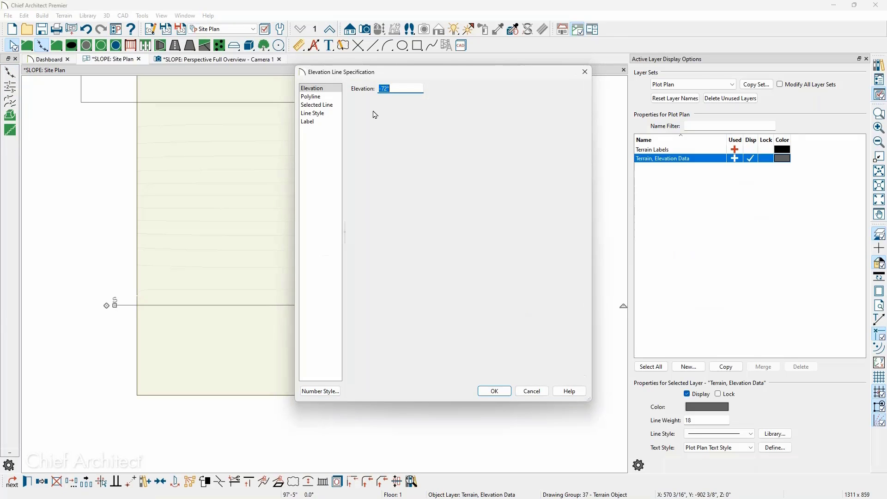
text(-12)
key(Return)
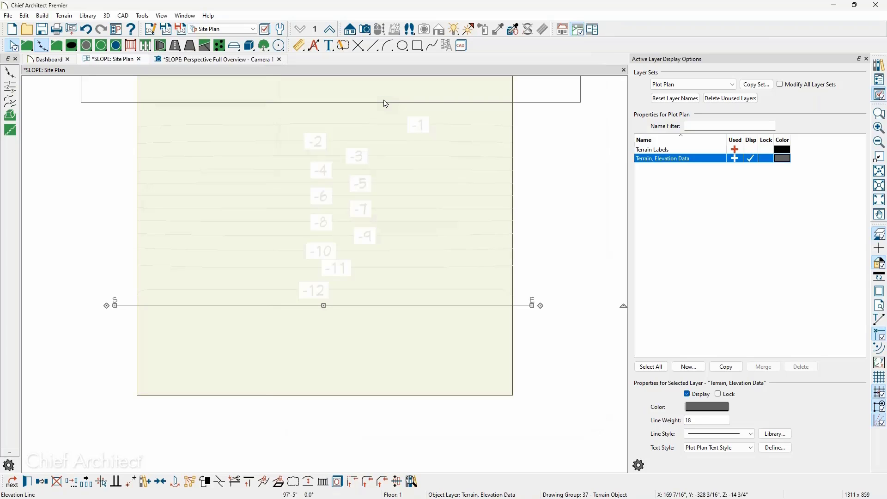
Rebuild the terrain with the single lower elevation line, and examine the slope in the perspective full overview.
click(135, 162)
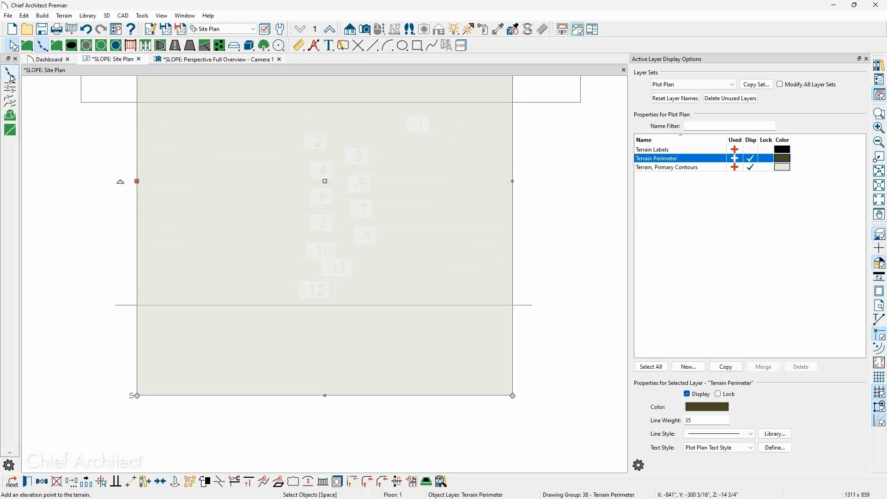
key(Escape)
click(10, 101)
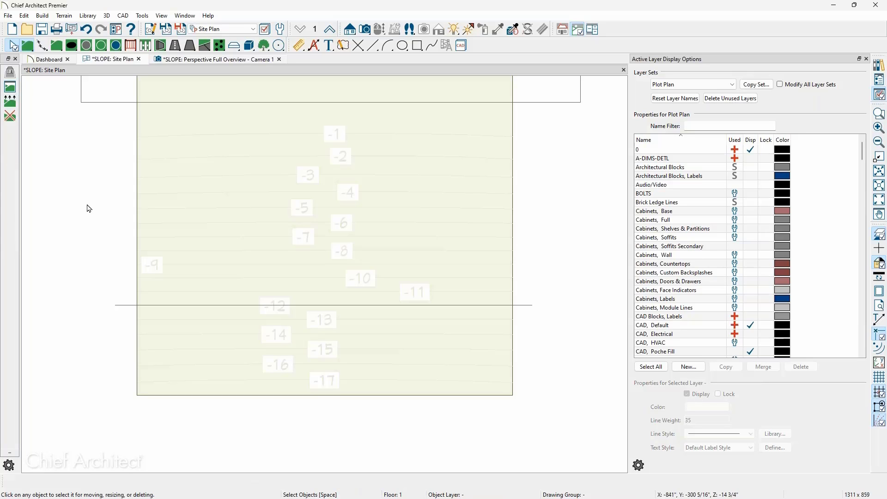
click(206, 59)
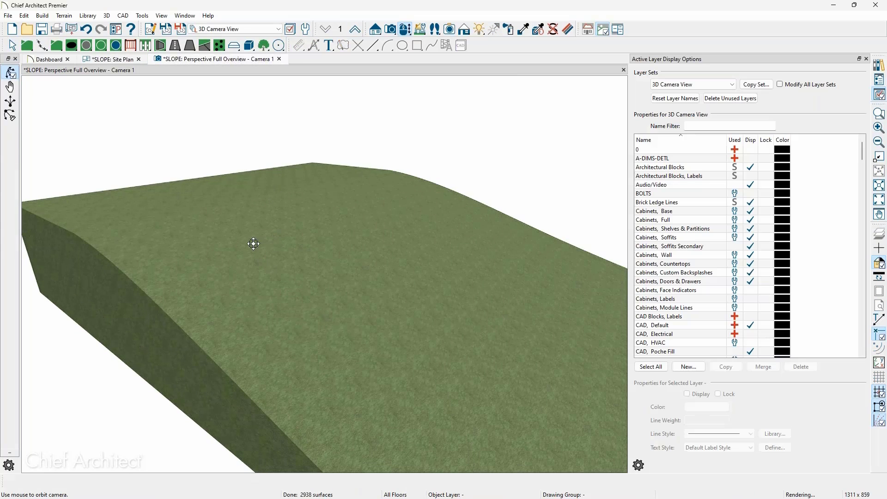
drag(254, 243, 446, 293)
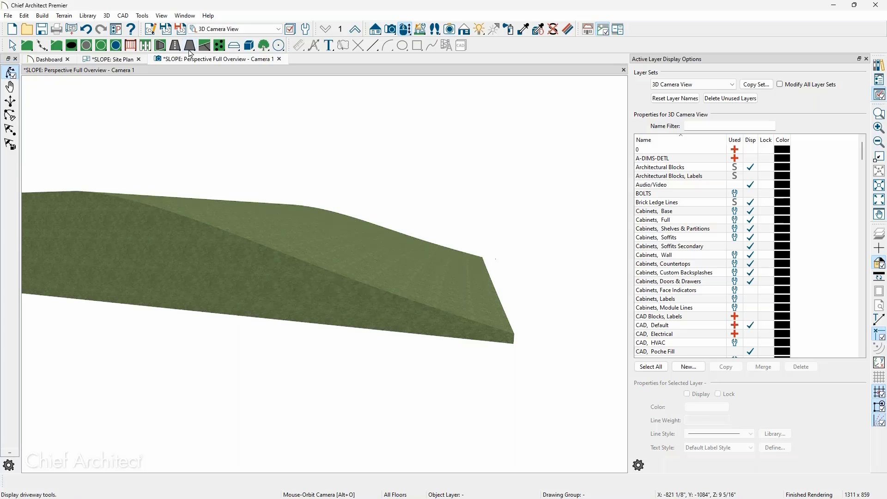
In the site plan, copy the elevation line about 19'-11" straight down, near the terrain's lower edge, keeping its elevation.
key(ctrl+Tab)
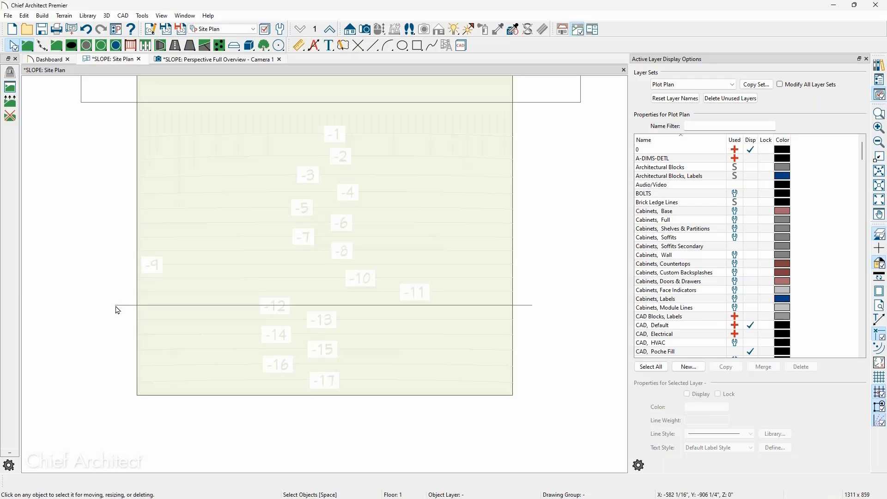
click(118, 306)
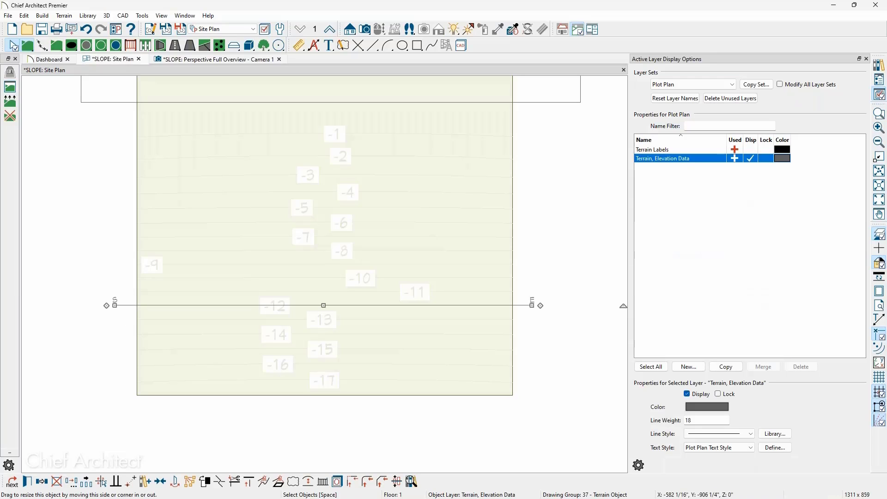
click(42, 481)
click(323, 305)
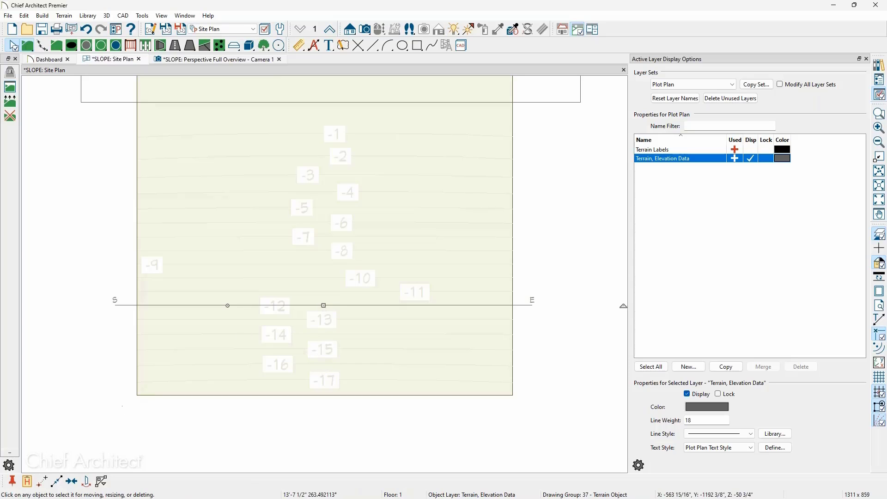
click(199, 306)
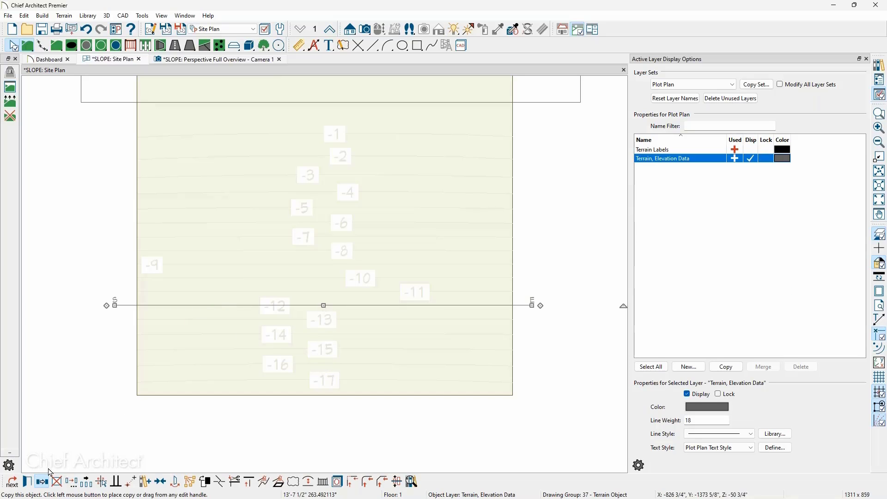
click(42, 481)
drag(324, 305, 323, 391)
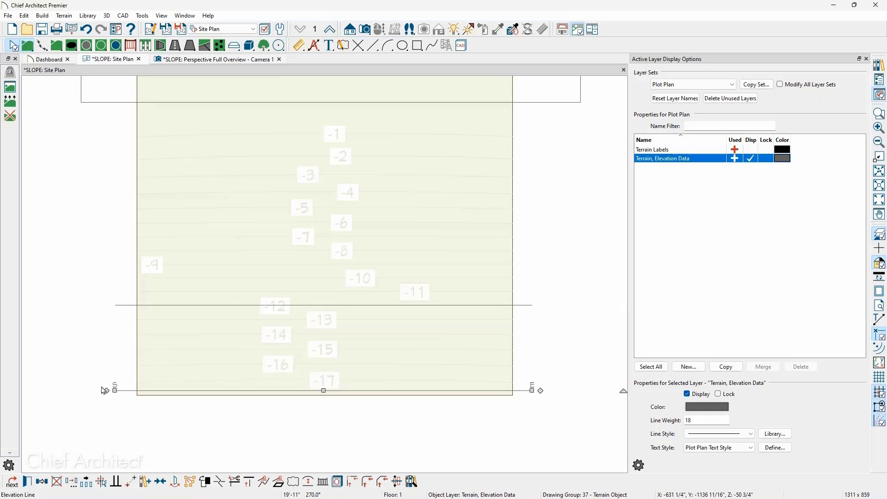
key(ctrl+e)
click(494, 391)
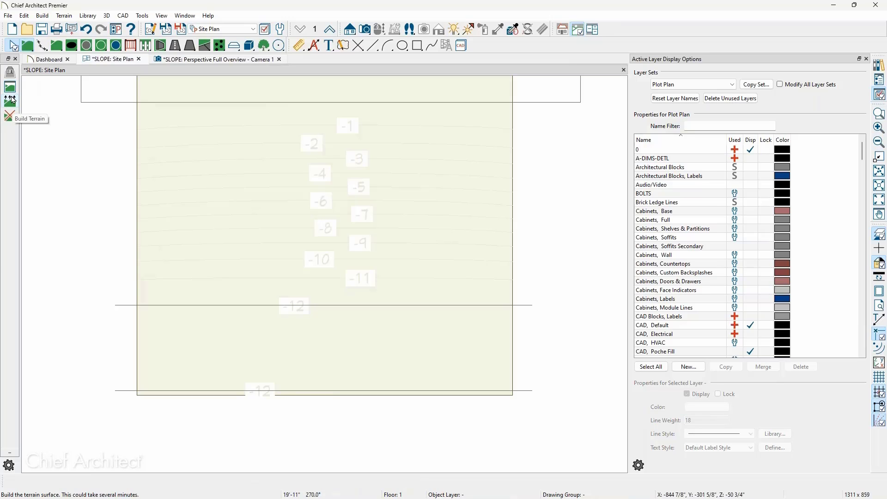
Rebuild the terrain with both elevation lines, and examine the lower area from both sides in the perspective full overview.
click(12, 100)
click(185, 59)
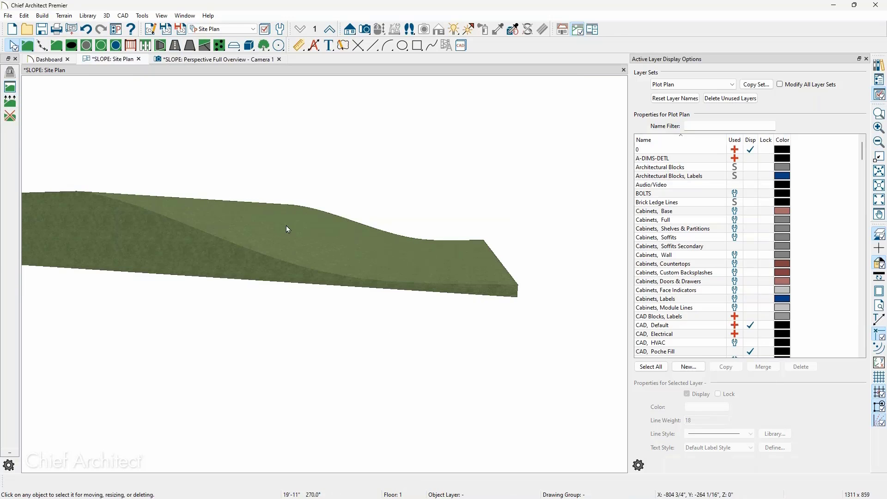
drag(471, 287, 228, 289)
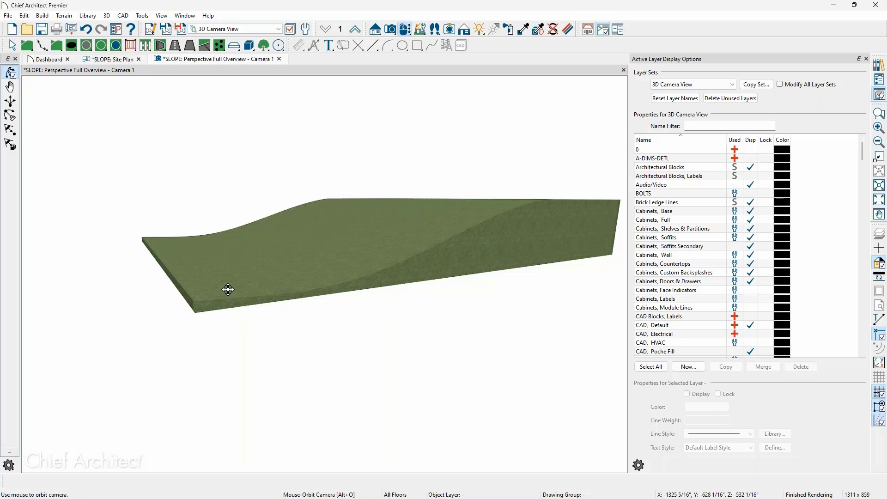
Review the upper elevation region's elevation, flat interior and tangent interpolation settings, and its extent in the site plan.
click(121, 60)
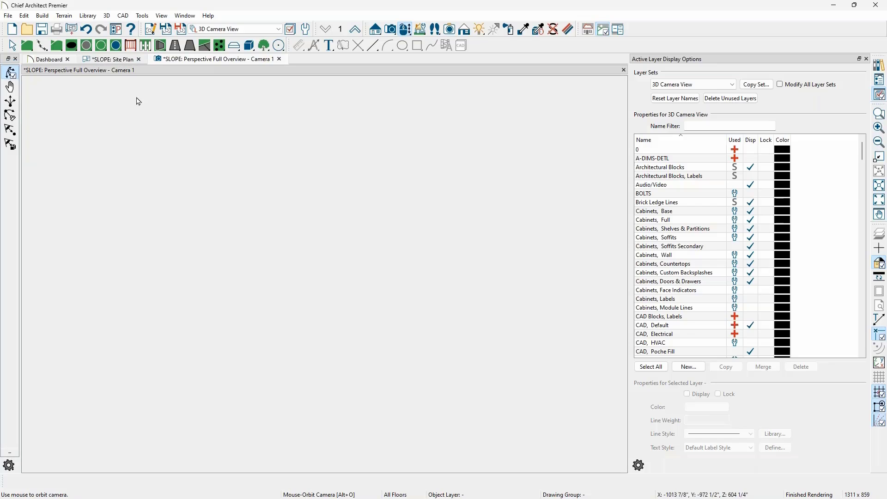
middle_drag(150, 246, 145, 341)
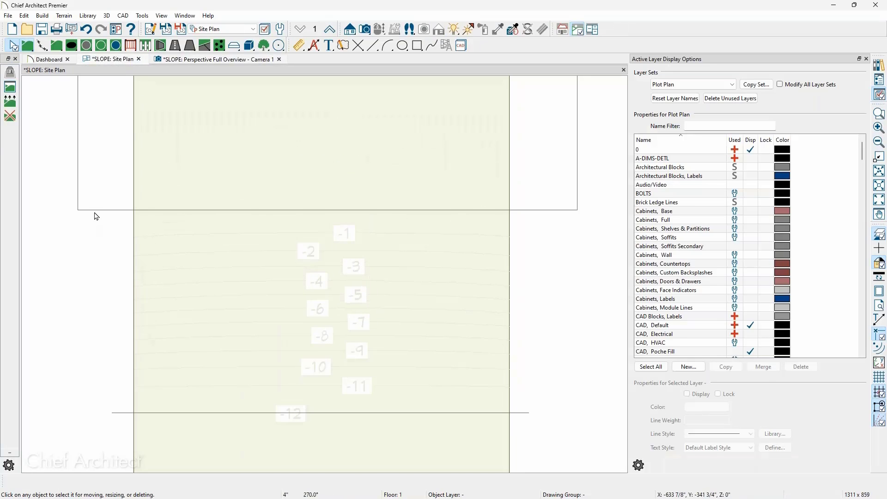
click(94, 212)
double_click(94, 209)
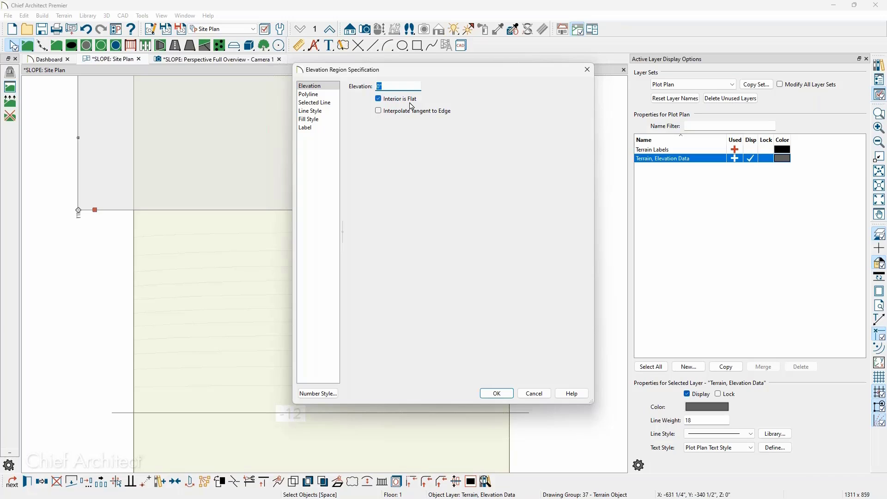
key(Return)
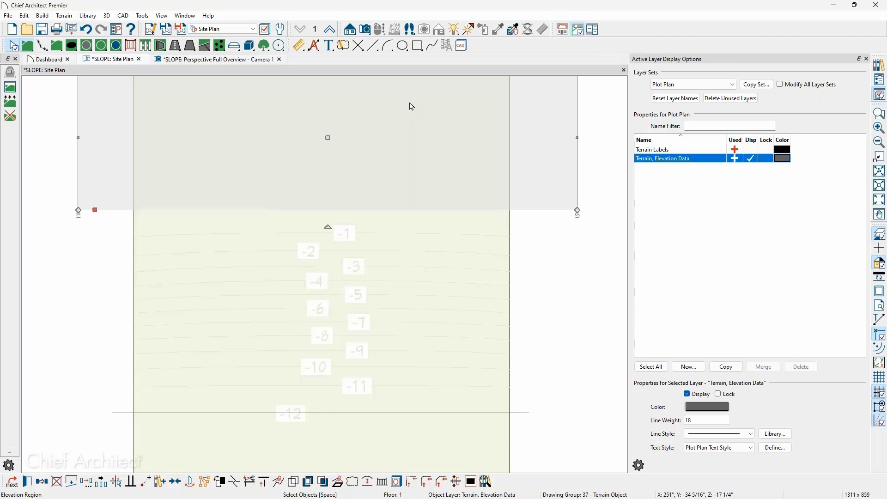
key(Escape)
scroll(396, 147, down, 3)
middle_drag(396, 147, 408, 193)
scroll(408, 193, up, 1)
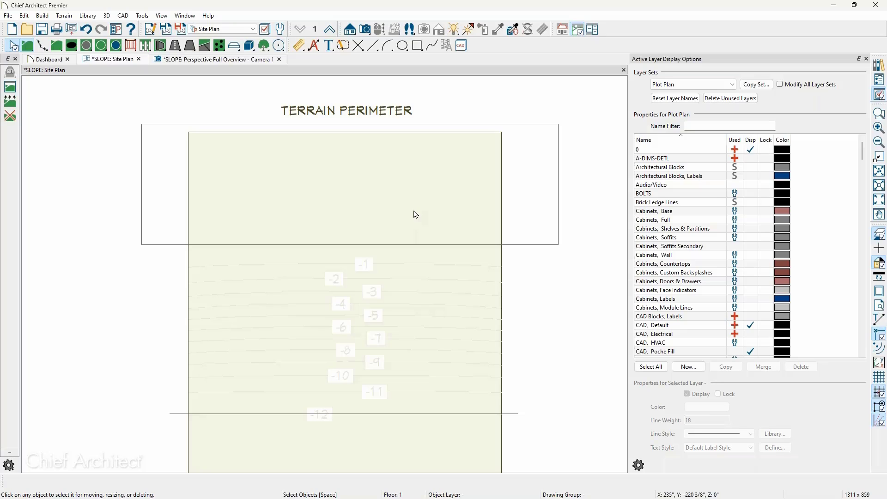
Switch to the image viewer to show Qs.png, and return to the site plan.
key(alt+Tab)
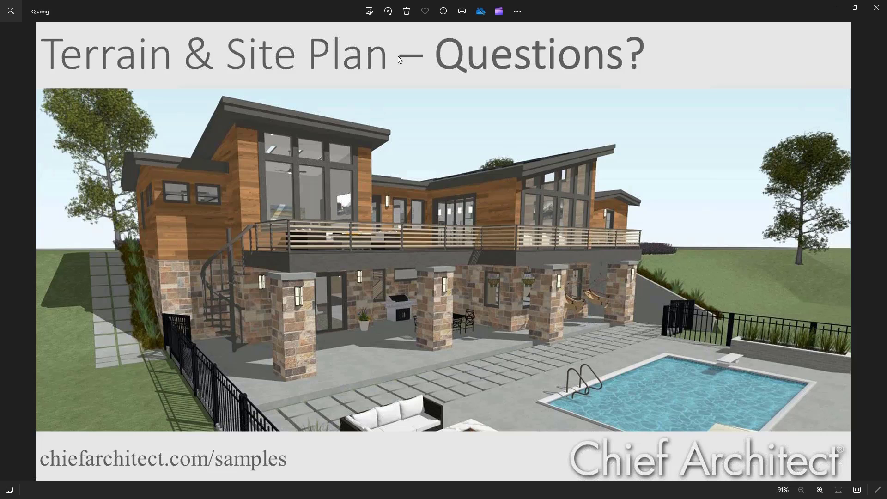
click(837, 8)
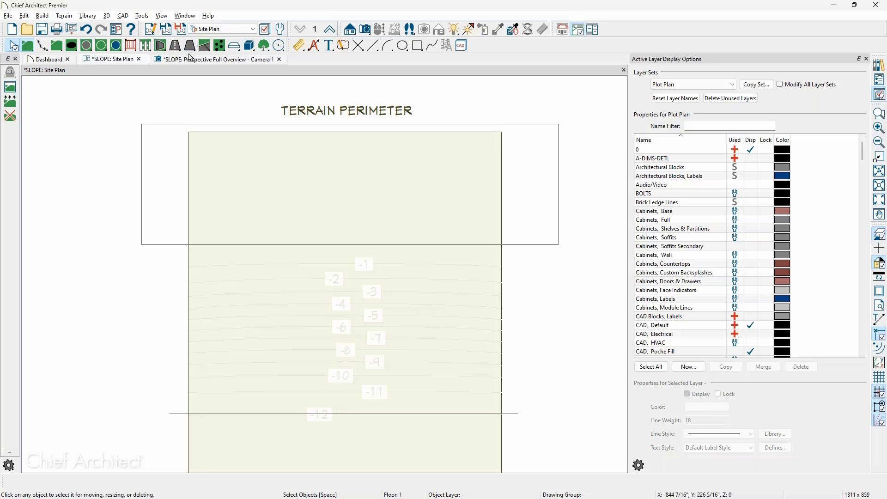
Open the Lake-Point sample plan from the dashboard's recent files.
click(42, 63)
click(87, 245)
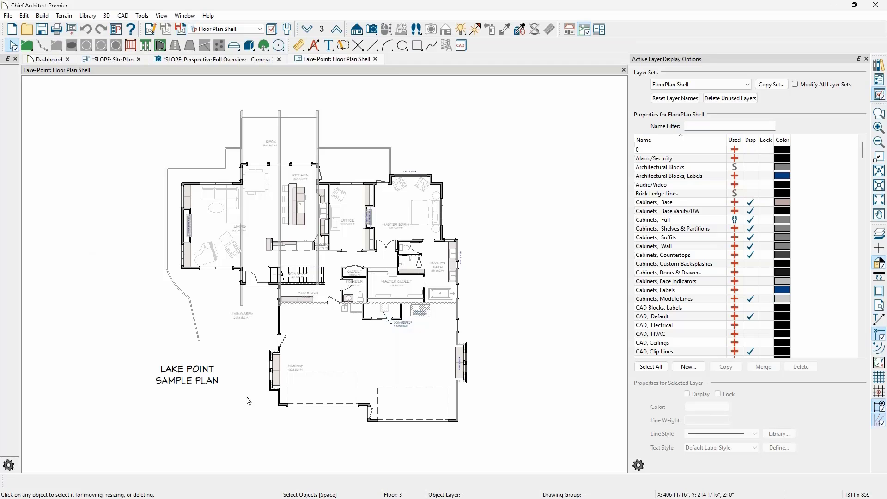
scroll(281, 360, up, 2)
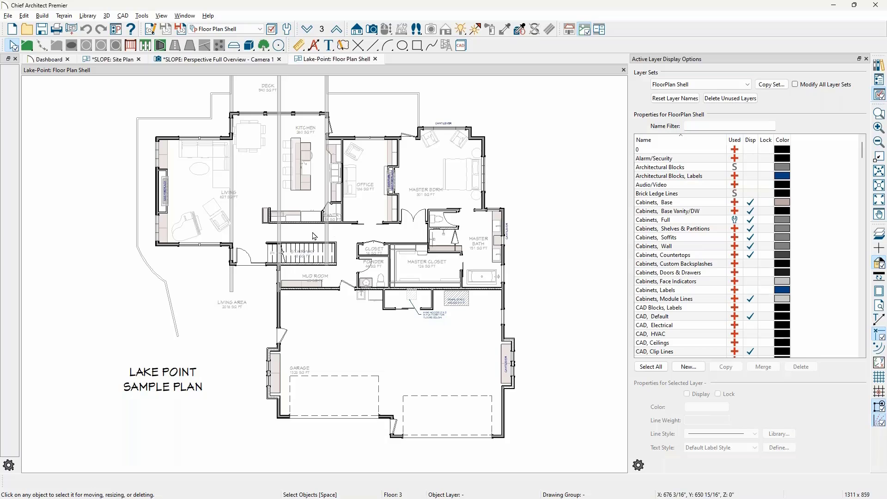
Review the floor and ceiling heights in the Living room's specification, and close it without changes.
click(188, 191)
double_click(188, 191)
key(Escape)
click(260, 180)
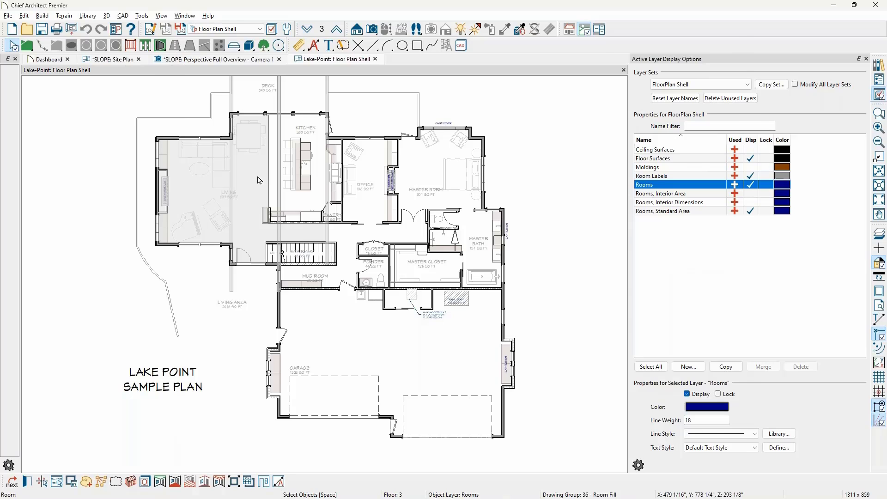
double_click(260, 180)
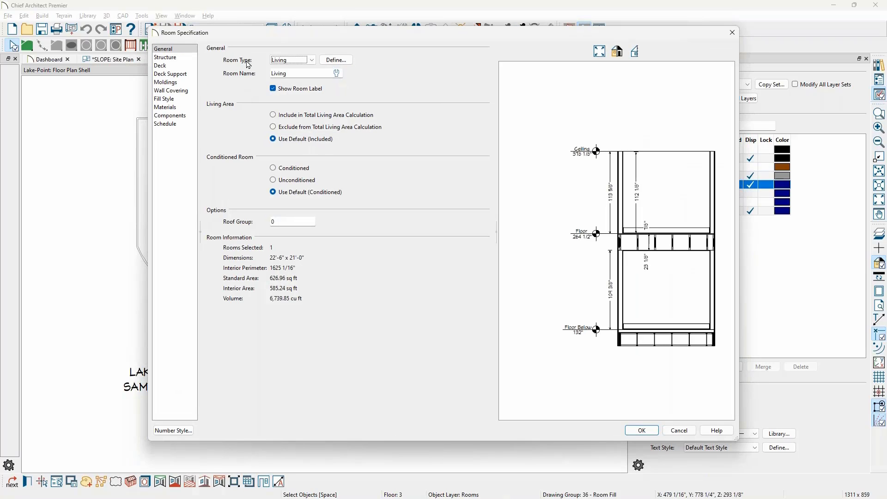
scroll(637, 246, up, 3)
scroll(615, 235, down, 1)
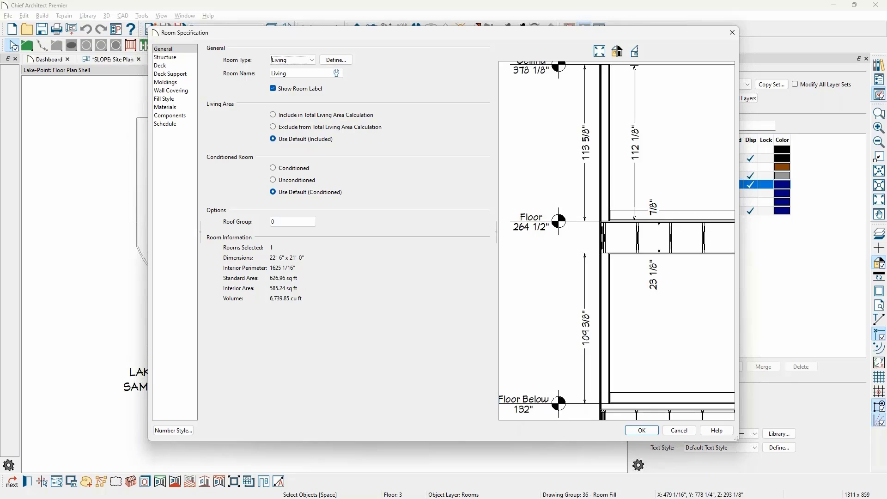
drag(621, 231, 656, 258)
scroll(656, 258, up, 2)
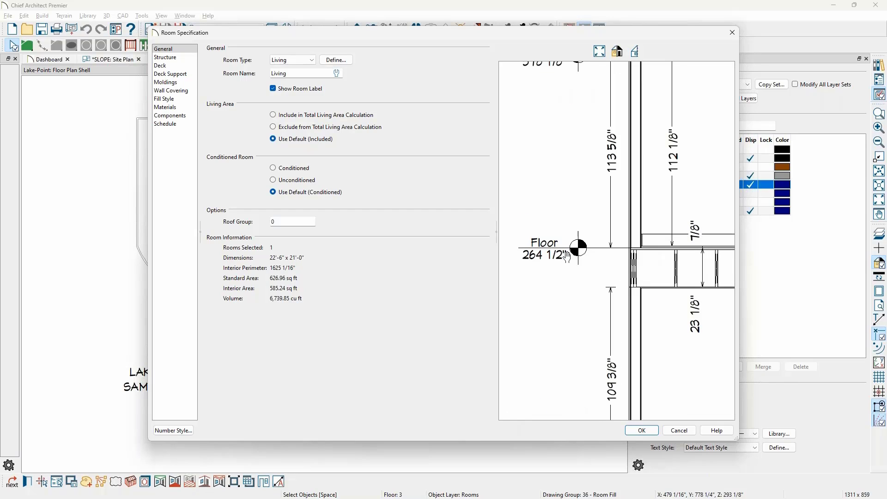
drag(566, 257, 580, 296)
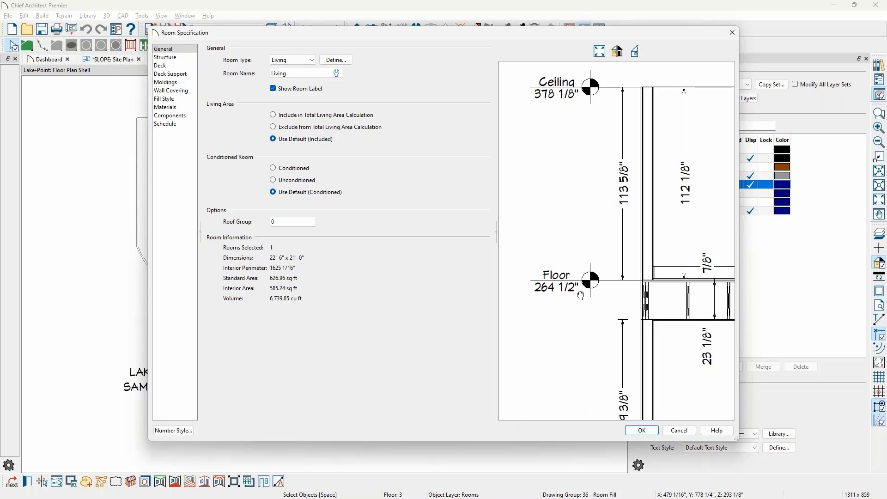
key(Escape)
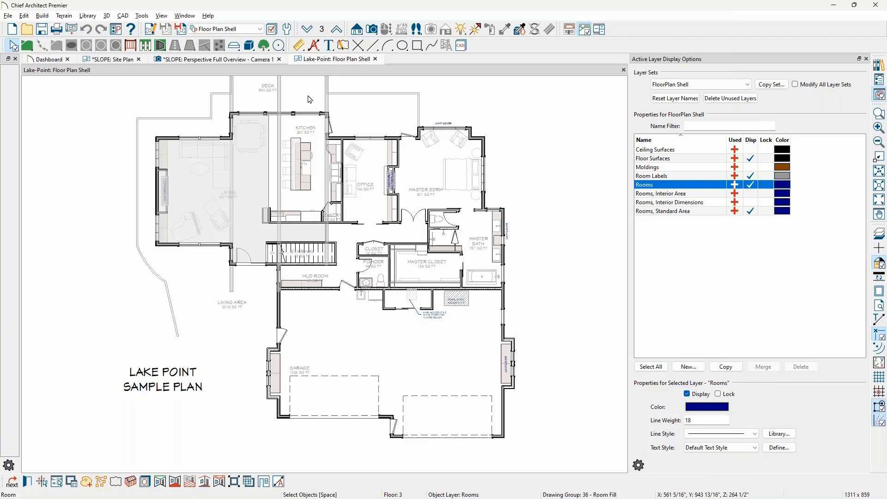
Create a perspective full overview of the house using the 3D Camera view set, and examine the house and terrain from the entry and deck sides.
click(372, 29)
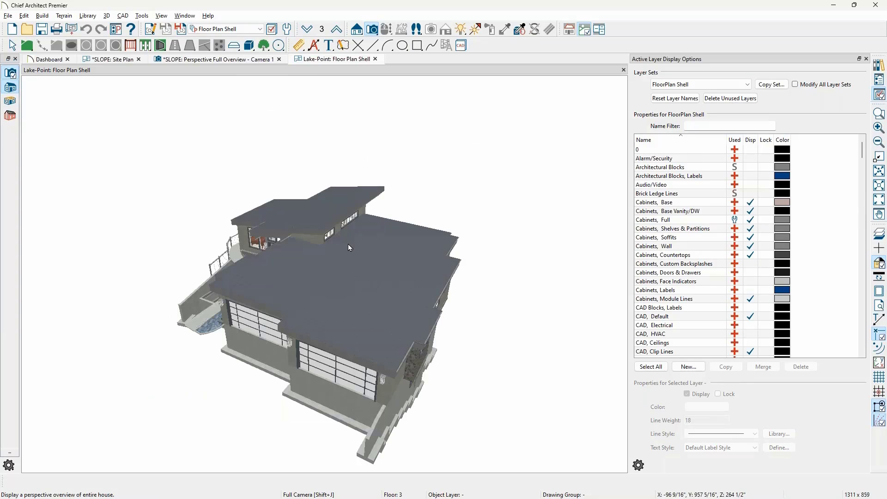
click(240, 28)
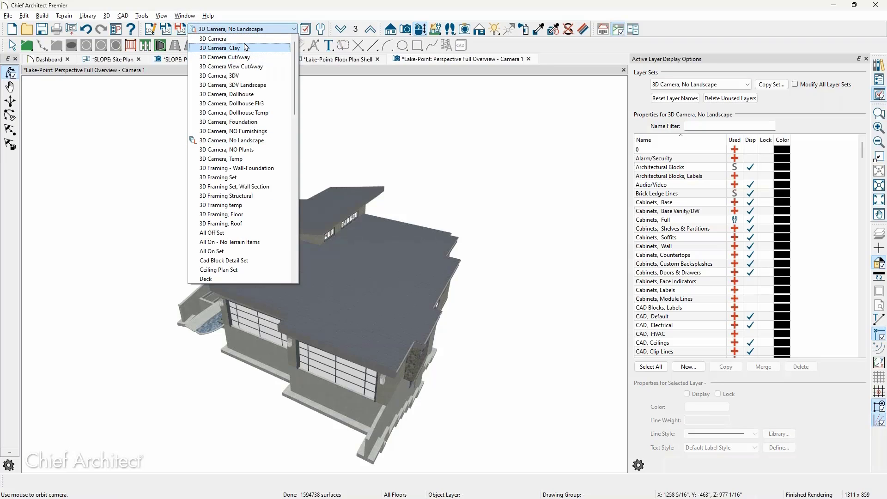
key(Escape)
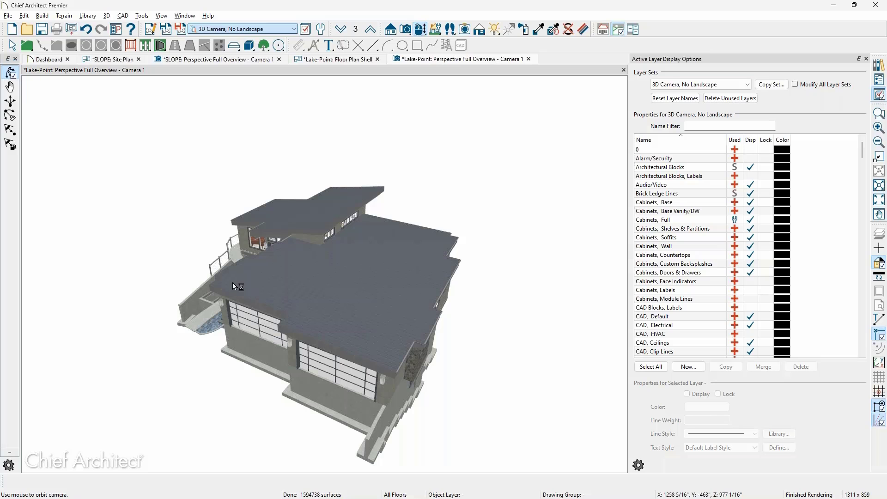
drag(207, 272, 323, 251)
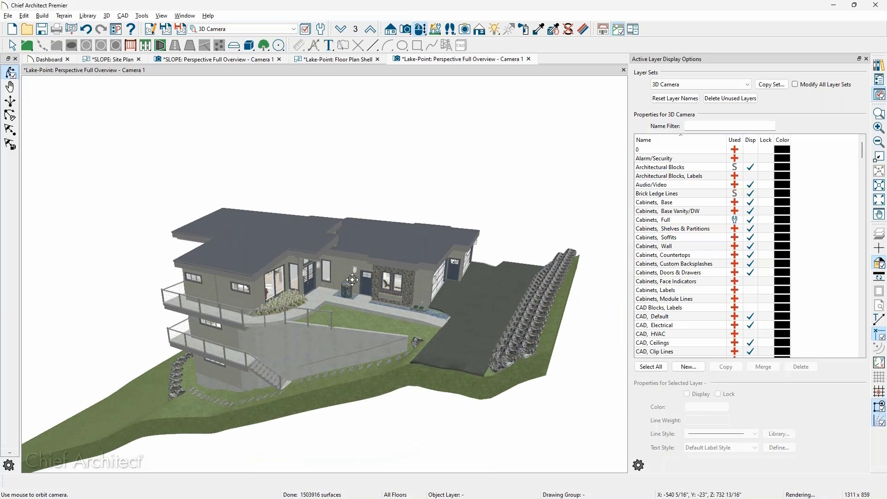
scroll(384, 338, up, 3)
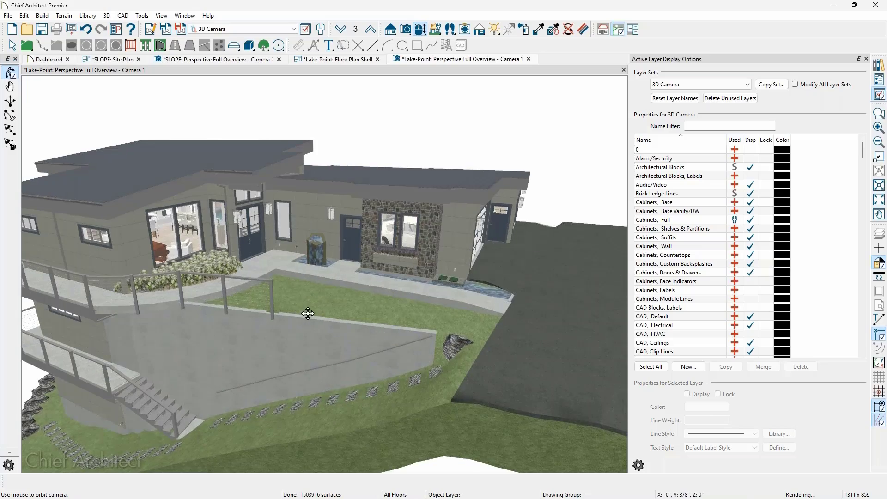
drag(308, 313, 497, 319)
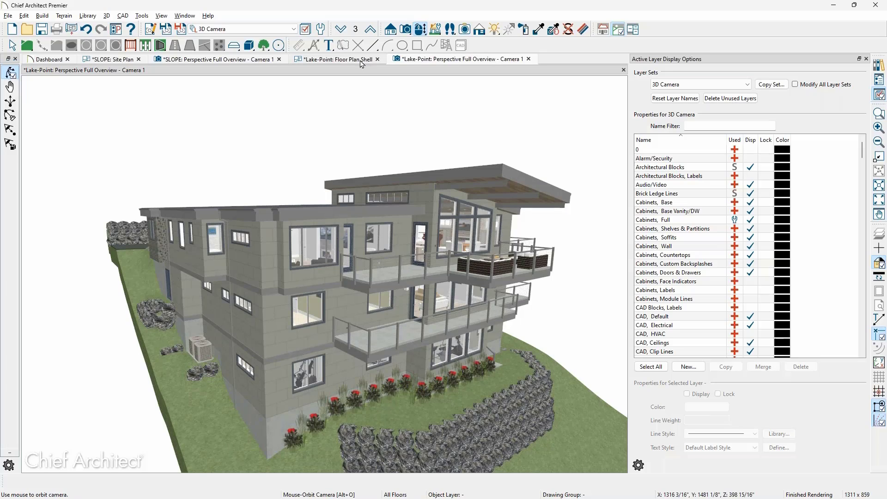
Return to the Lake-Point floor plan and switch it to the Site Plan view.
click(359, 60)
click(235, 29)
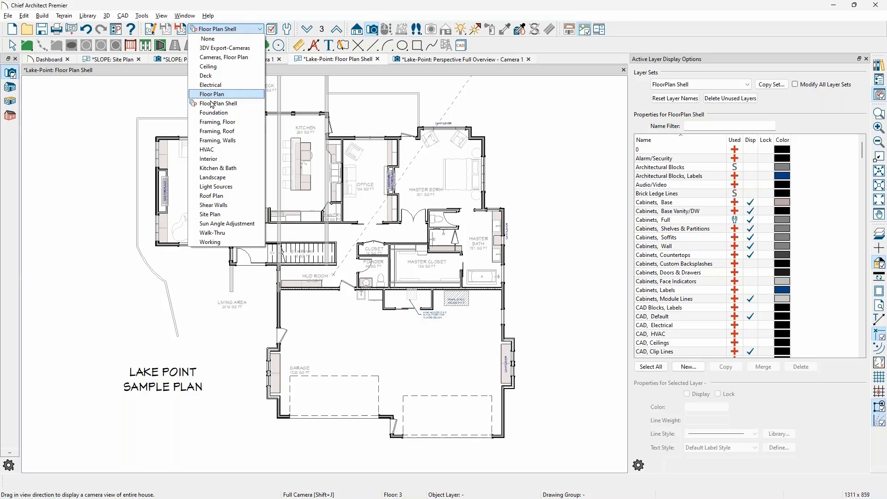
click(217, 214)
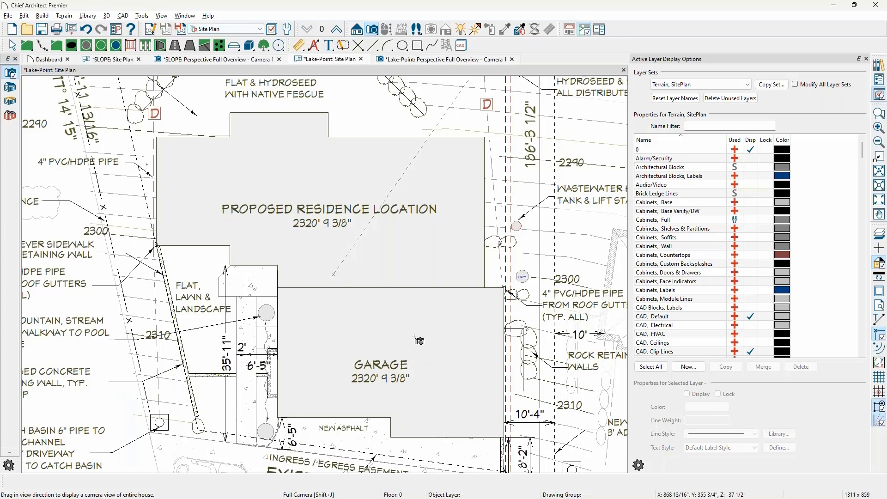
Examine the elevation labels on the proposed residence and garage, and the existing asphalt drive in front of the garage.
scroll(416, 347, up, 2)
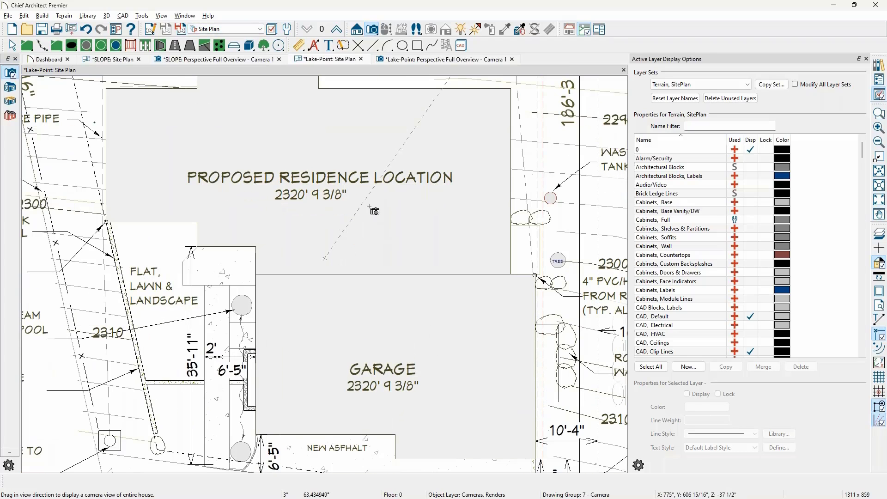
key(space)
scroll(312, 198, up, 1)
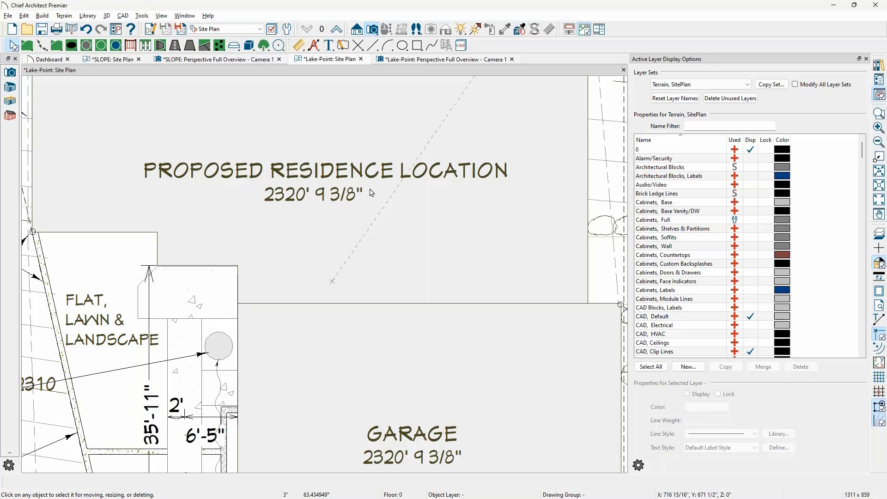
scroll(361, 193, down, 1)
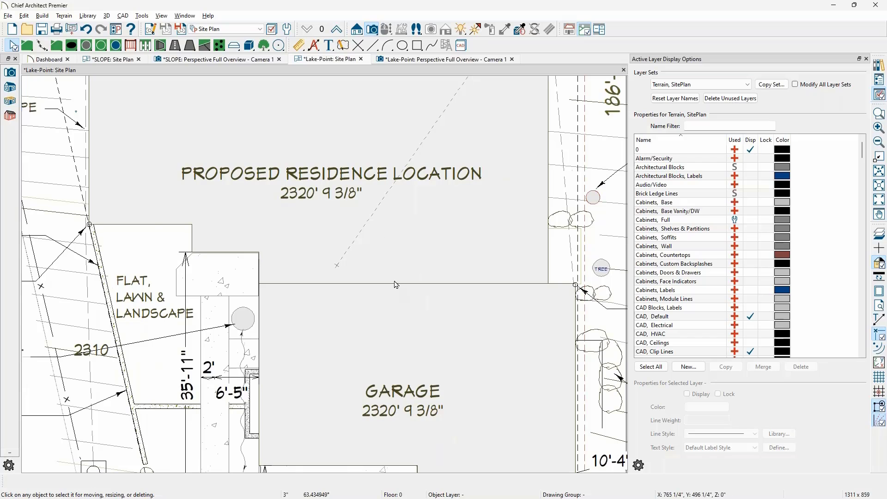
scroll(391, 264, up, 1)
middle_drag(391, 263, 363, 155)
scroll(364, 155, down, 1)
scroll(352, 172, down, 2)
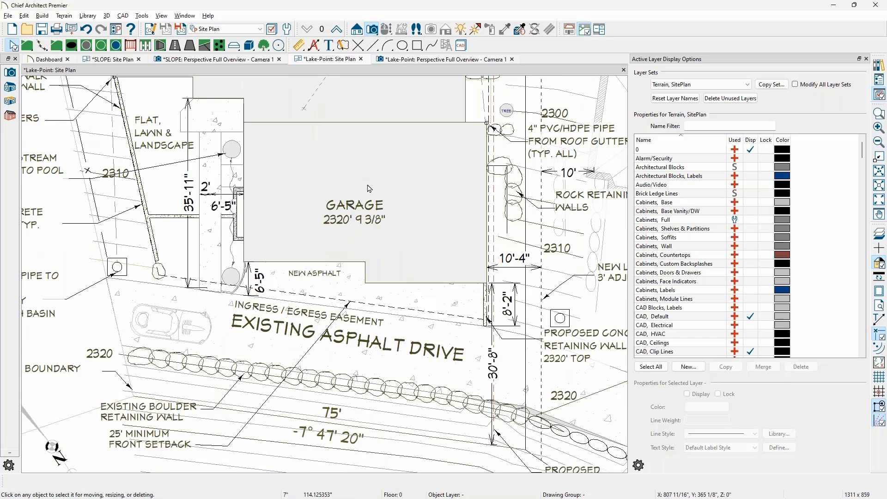
scroll(369, 187, down, 2)
scroll(368, 188, up, 1)
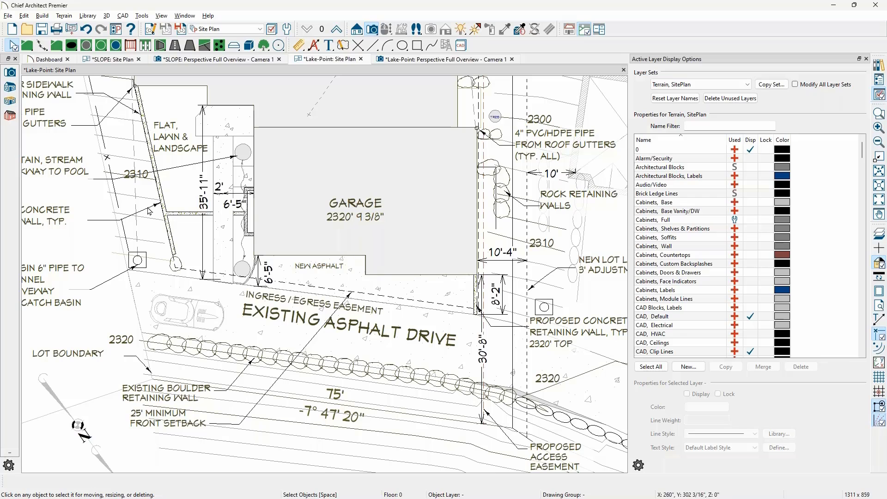
Examine the concrete retaining wall, the contours and the flat lawn area beside the residence and garage.
scroll(117, 175, up, 2)
middle_drag(117, 175, 164, 302)
middle_drag(153, 191, 164, 308)
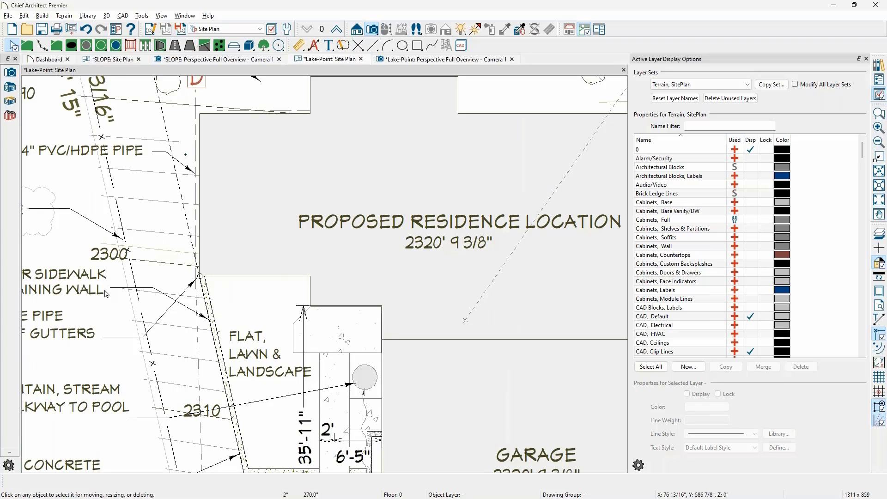
middle_drag(138, 314, 116, 217)
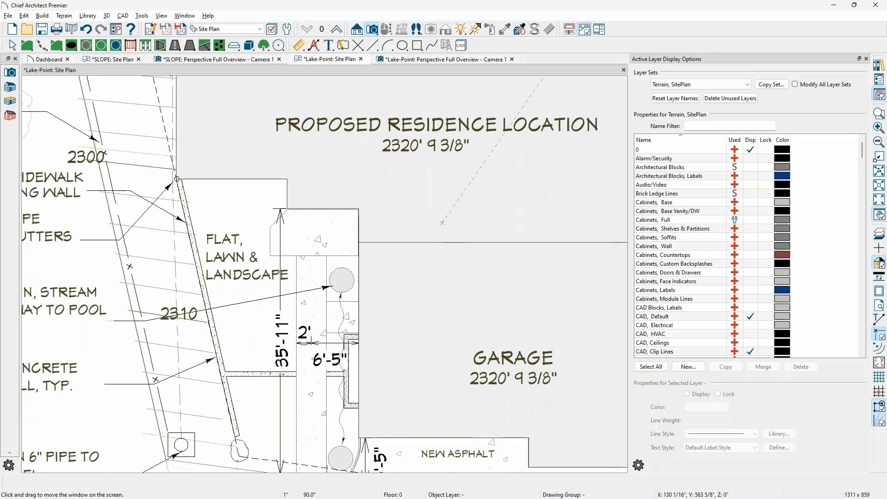
scroll(120, 201, down, 2)
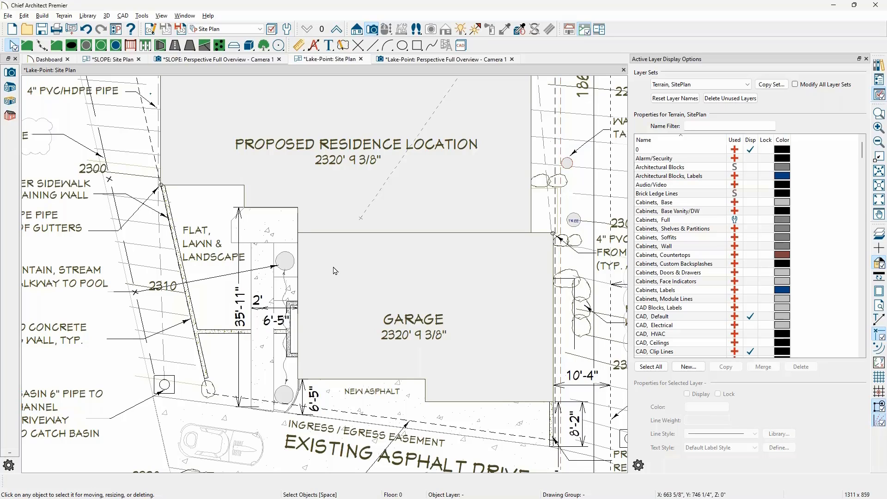
Open the terrain perimeter's specification and set the dialog number style to Decimal Feet.
click(142, 355)
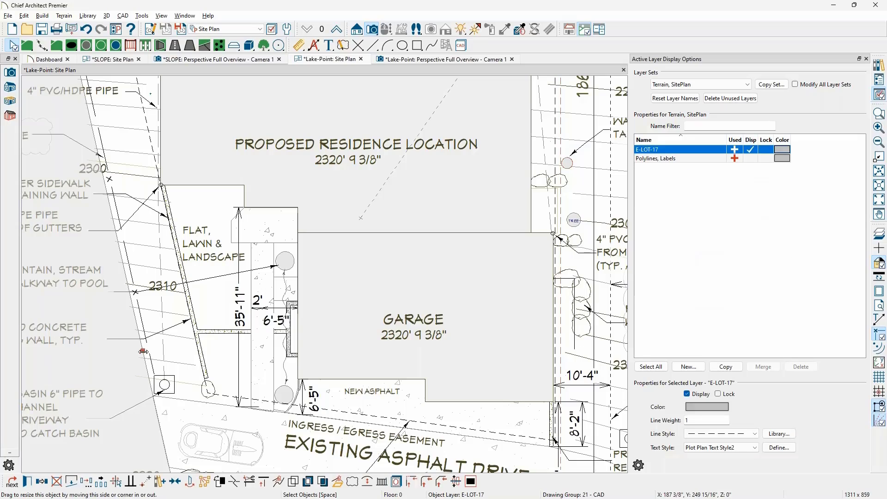
scroll(148, 305, down, 4)
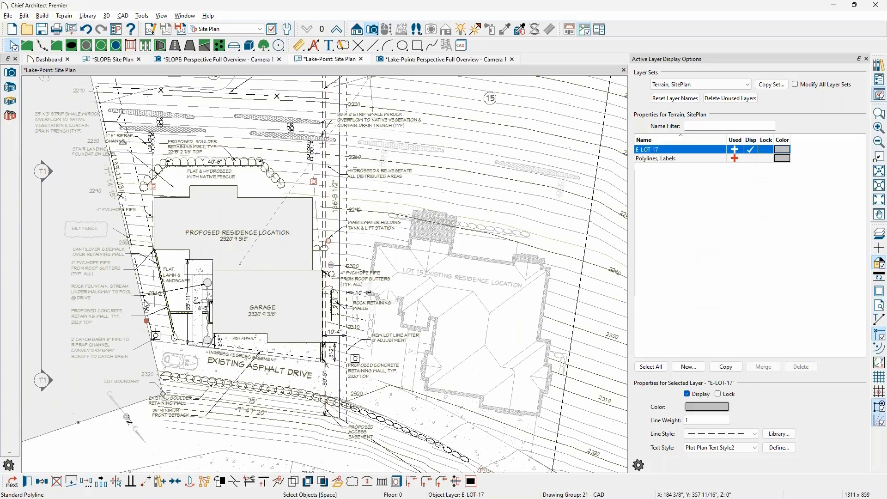
click(146, 307)
double_click(145, 308)
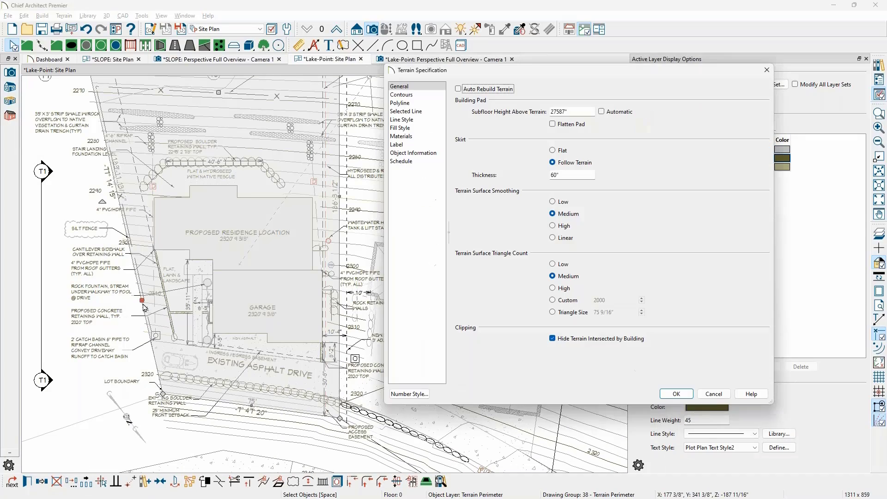
click(585, 112)
click(416, 394)
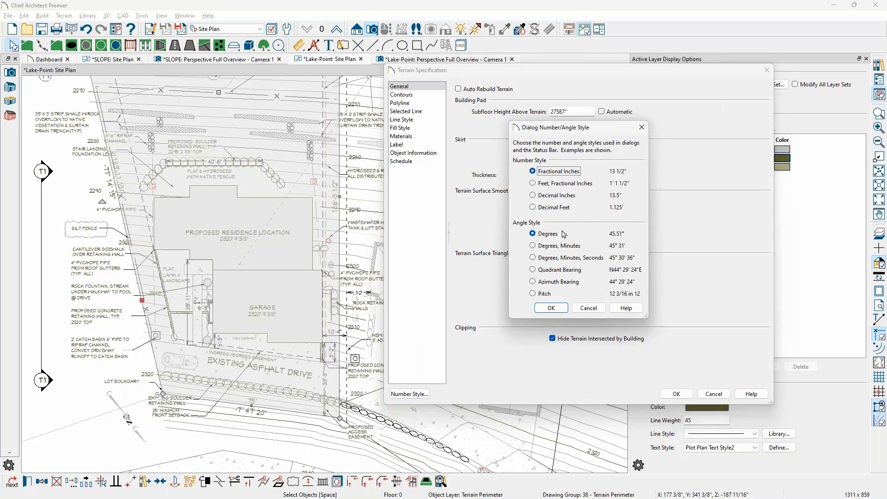
click(557, 207)
click(551, 308)
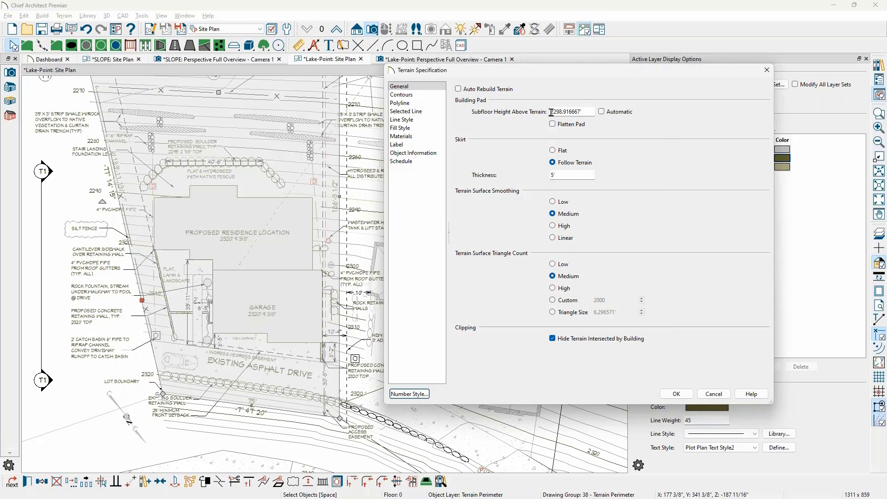
Check the building pad's subfloor height above terrain, then close the terrain specification without changes and deselect the terrain.
click(588, 113)
click(707, 393)
key(Escape)
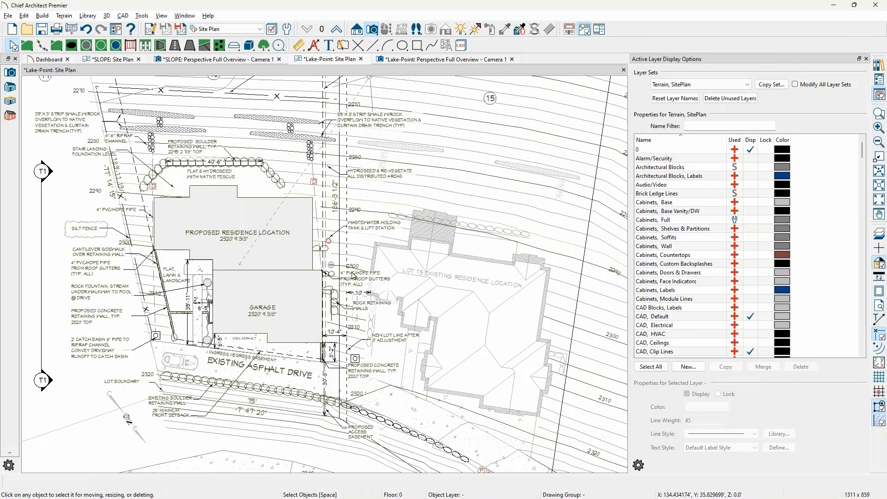
Examine the residence's elevation label and the contour labels between the residence and the Lot 15 house.
scroll(135, 206, up, 3)
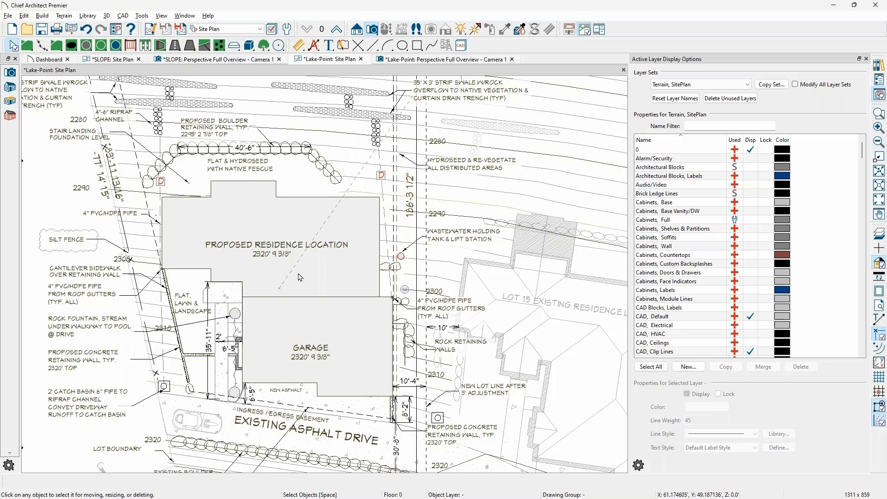
scroll(296, 273, up, 3)
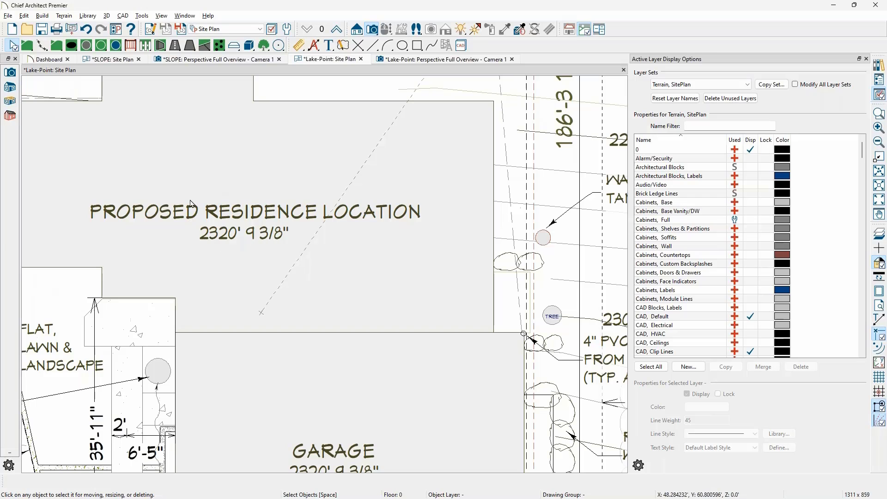
scroll(284, 244, down, 1)
scroll(283, 245, down, 1)
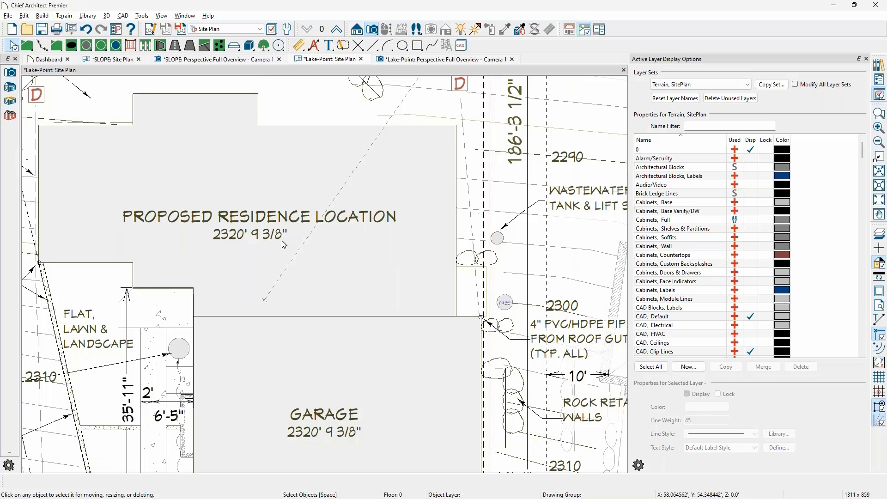
middle_drag(501, 267, 375, 283)
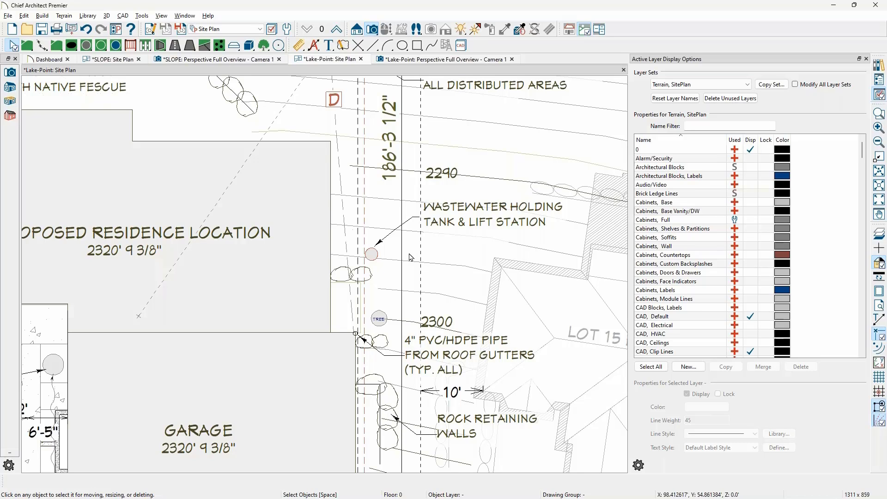
scroll(408, 193, down, 2)
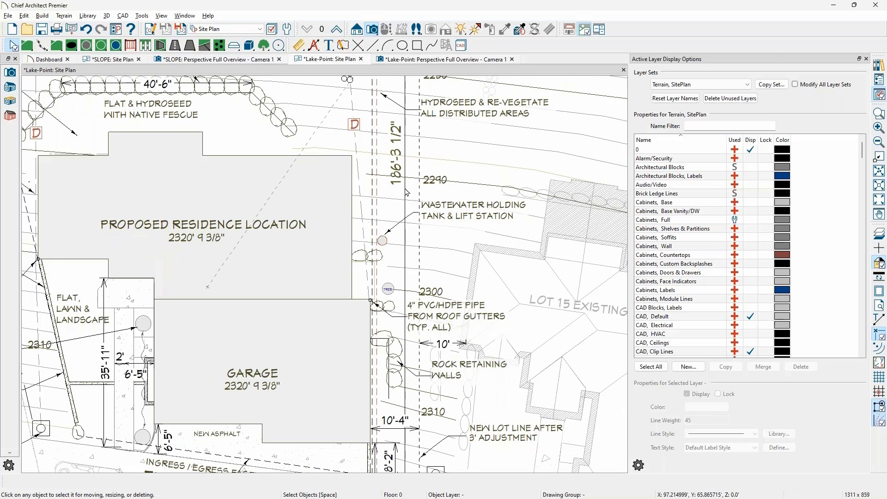
Check the terrain's subfloor height above terrain in its specification, then close it without changes and deselect the terrain.
double_click(406, 193)
drag(592, 111, 533, 141)
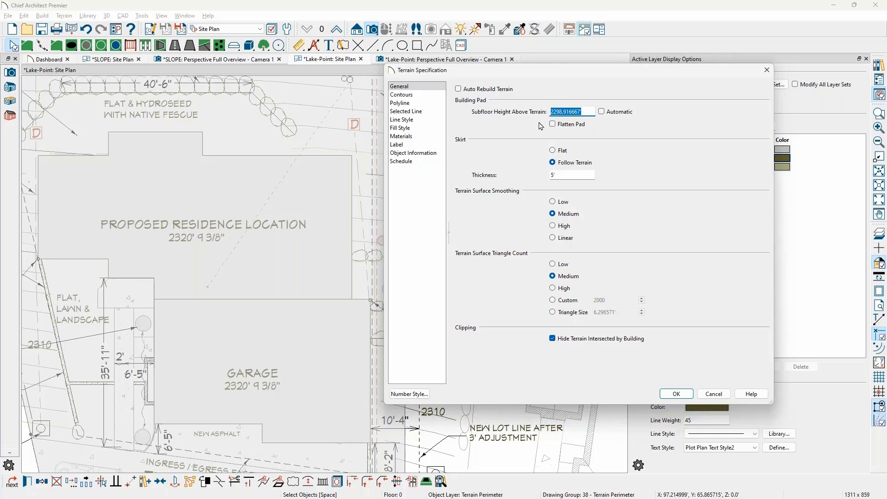
click(767, 72)
click(489, 152)
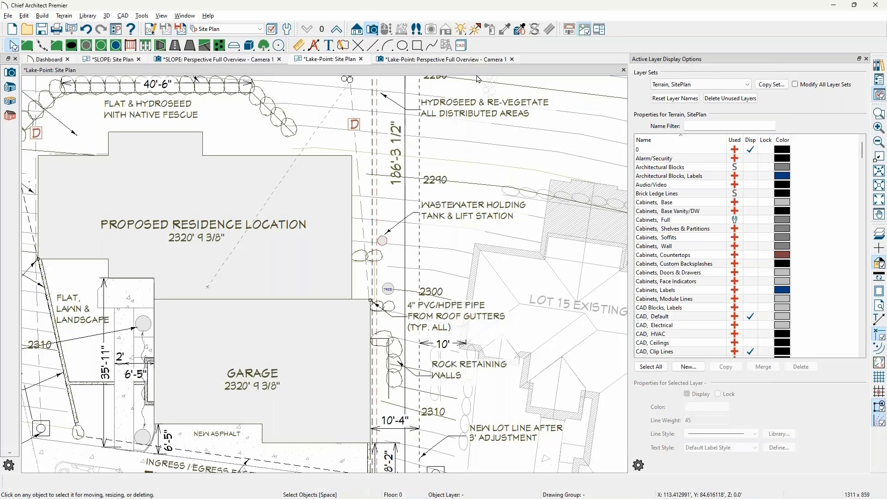
Switch to the Terrain & Site Plan Questions image, then minimize it and the browser to return to Chief Architect.
key(alt+Tab)
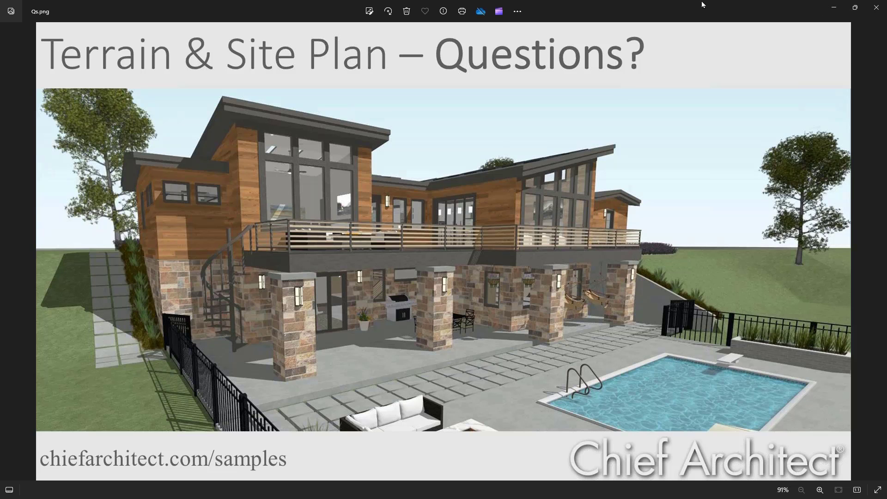
click(832, 10)
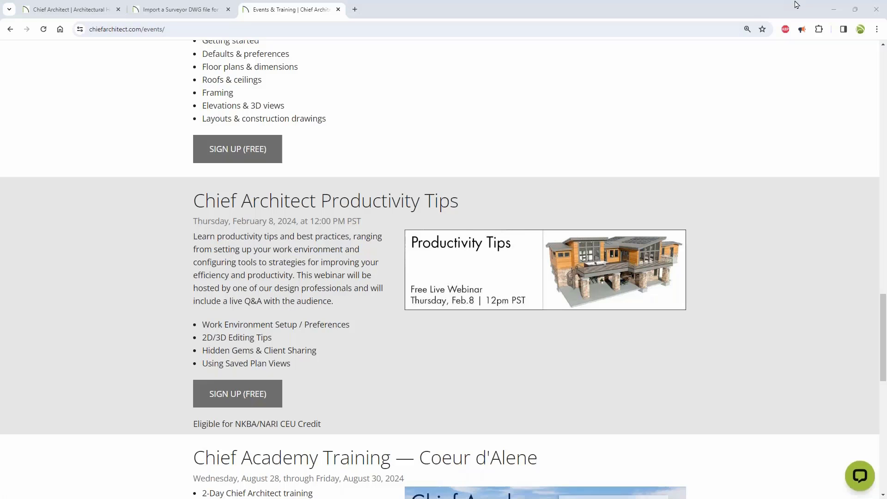
click(827, 7)
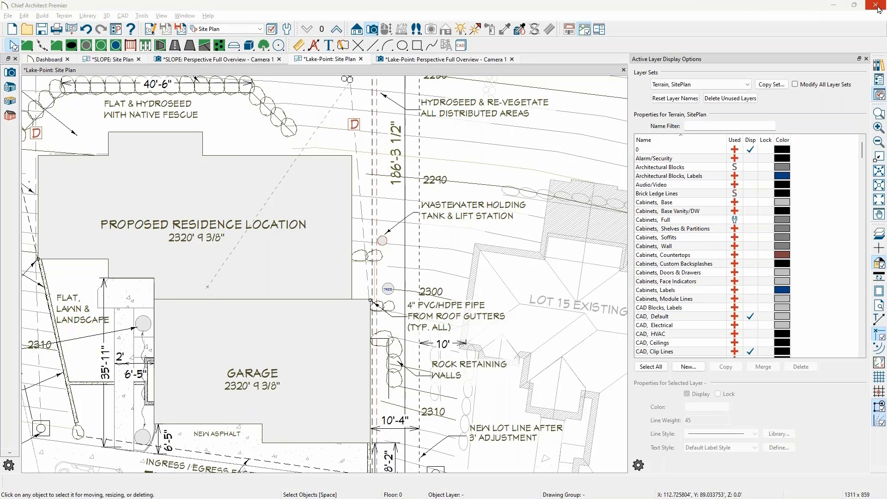
Close the open Lake-Point, SLOPE and Plat-Rotation Example plans without saving changes.
click(502, 265)
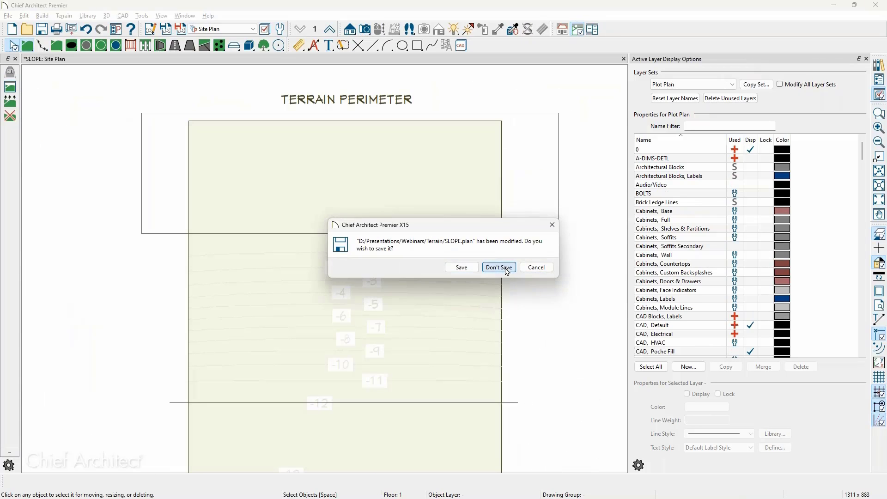
click(507, 268)
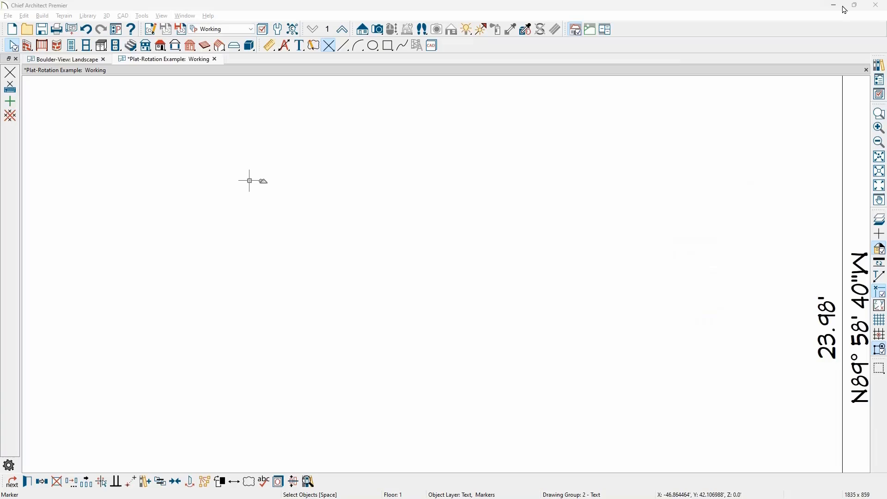
click(874, 5)
click(492, 269)
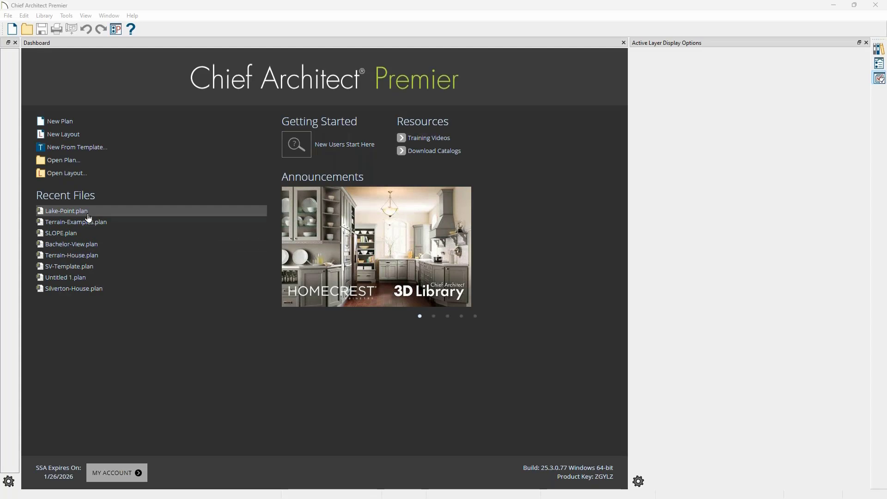
Open the recent file Terrain-House.plan.
click(58, 258)
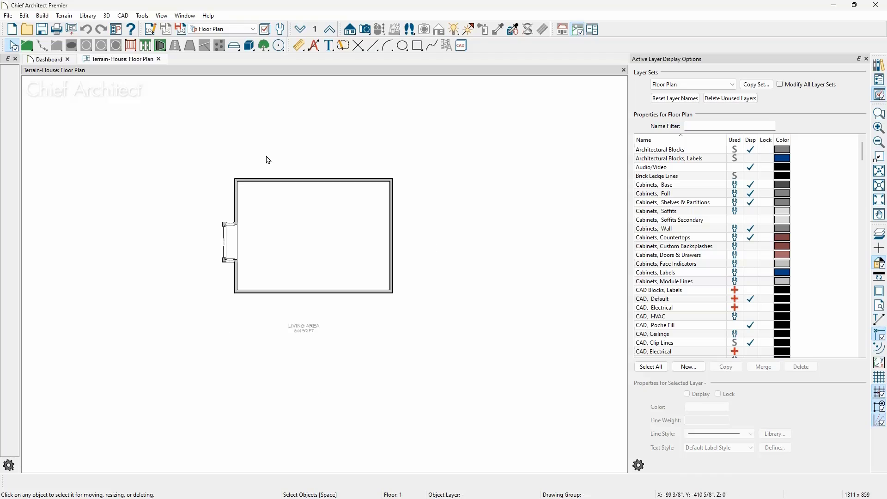
scroll(184, 260, up, 2)
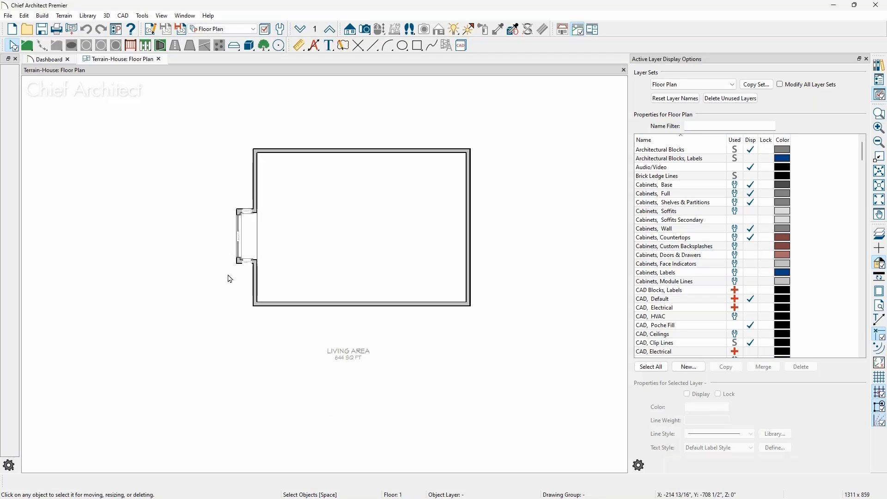
scroll(224, 245, up, 1)
scroll(224, 245, down, 2)
scroll(233, 139, up, 1)
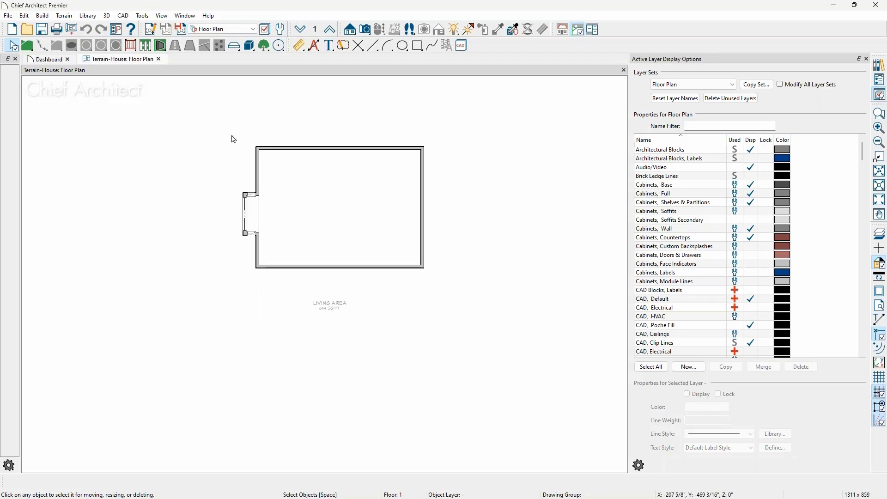
Switch the plan to the Site Plan view and create a terrain around the house.
click(226, 30)
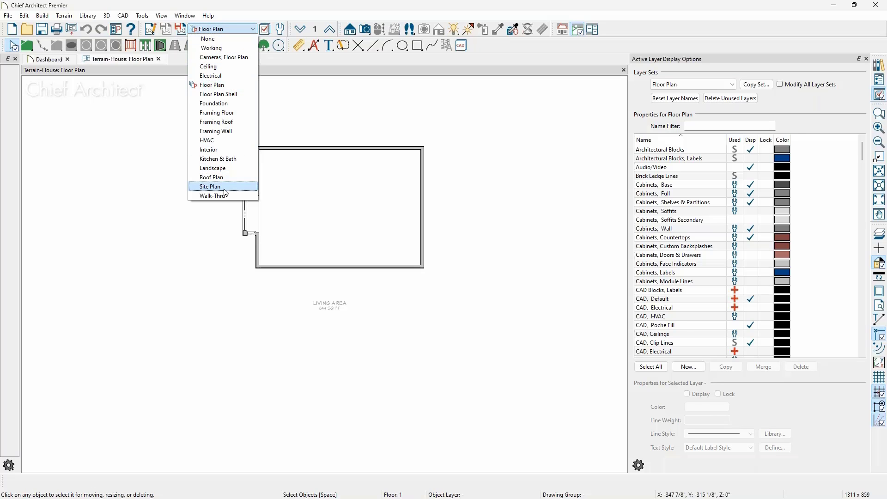
click(224, 187)
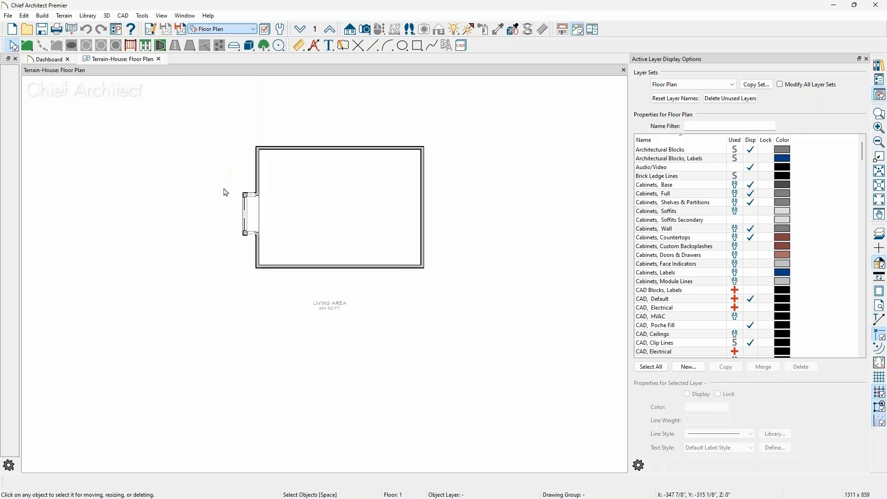
click(175, 45)
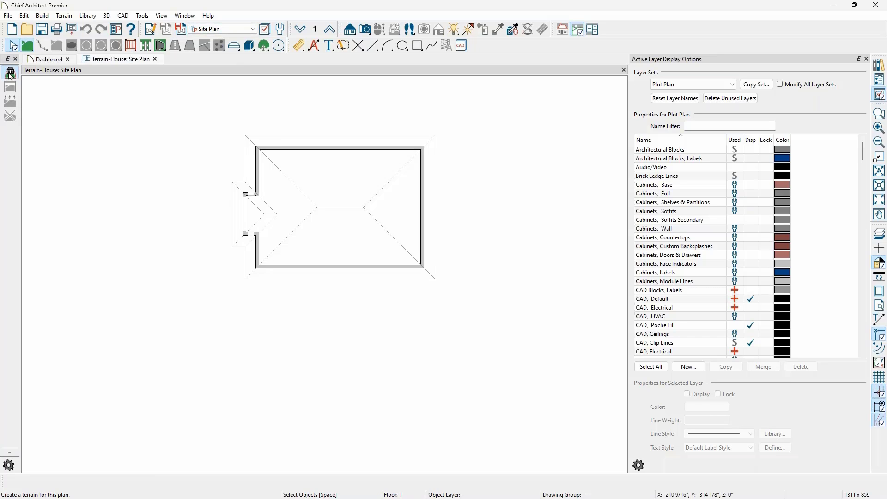
click(10, 73)
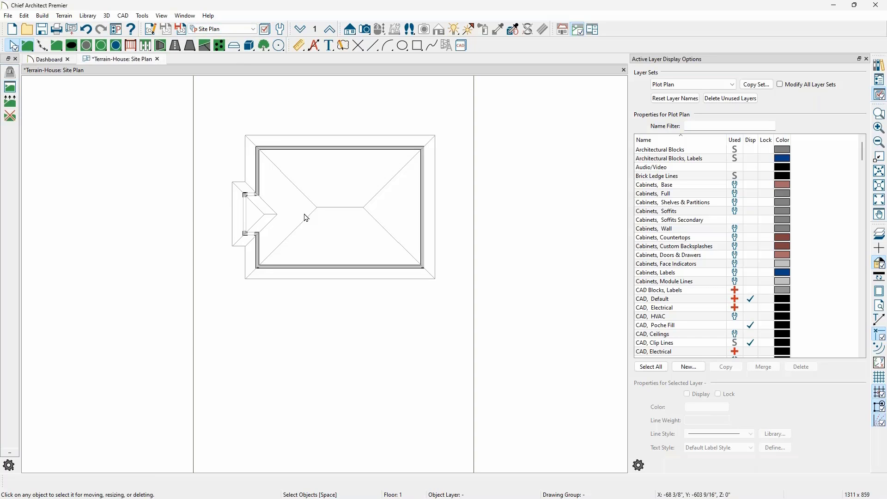
Create a Perspective Full Overview of the house and examine the foundation corner and terrain gap beside the bay.
click(361, 31)
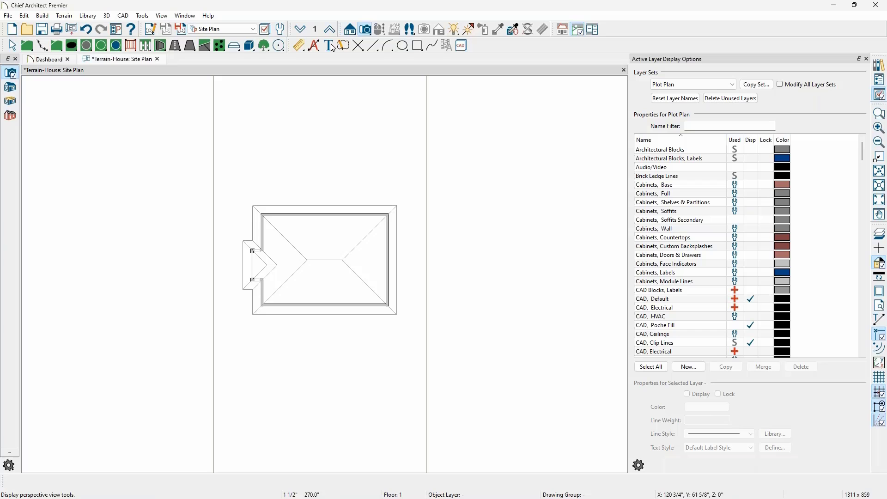
click(10, 88)
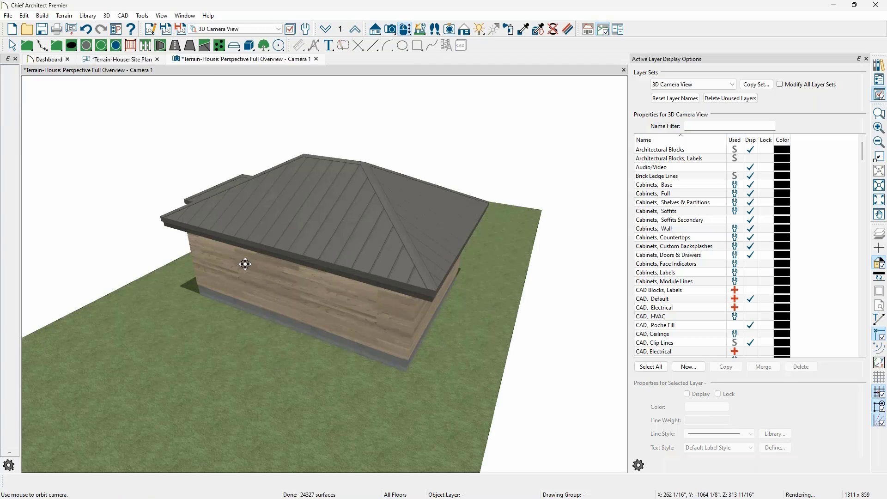
scroll(356, 249, up, 10)
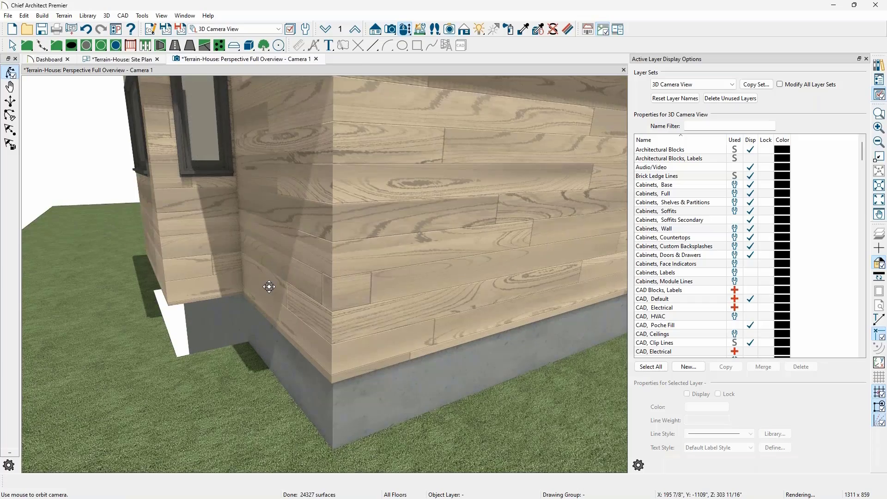
drag(269, 287, 253, 260)
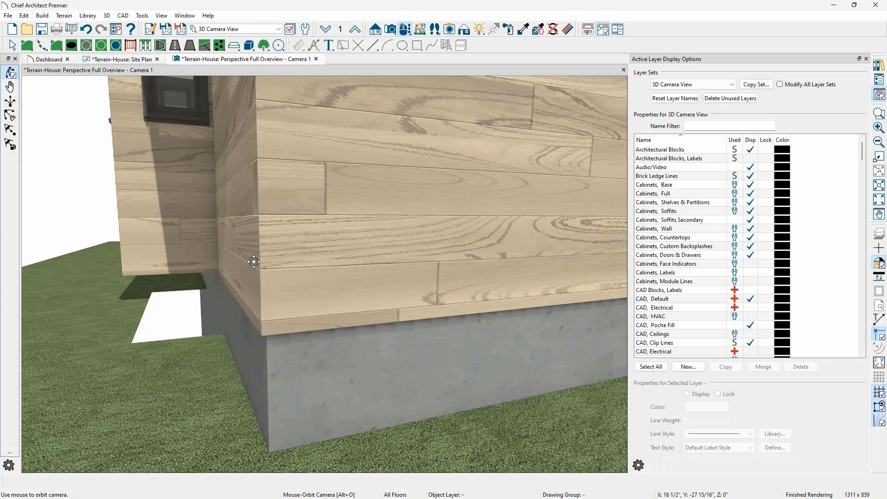
scroll(230, 242, down, 1)
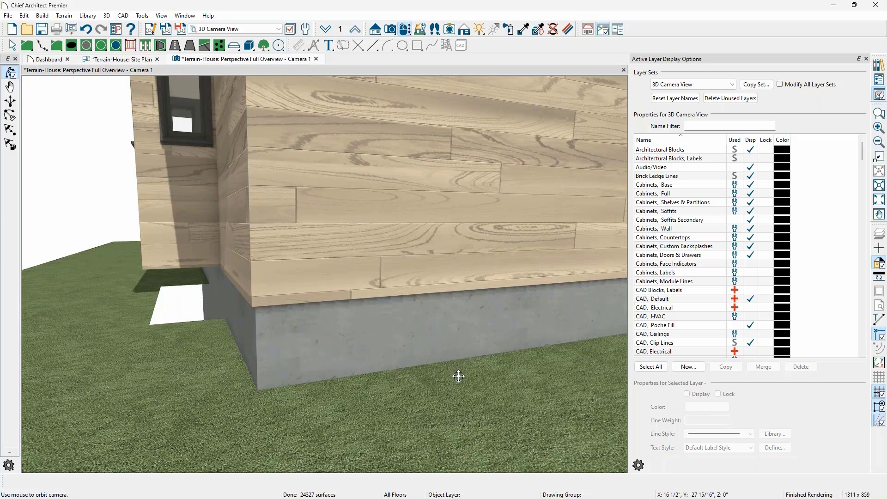
scroll(466, 351, up, 3)
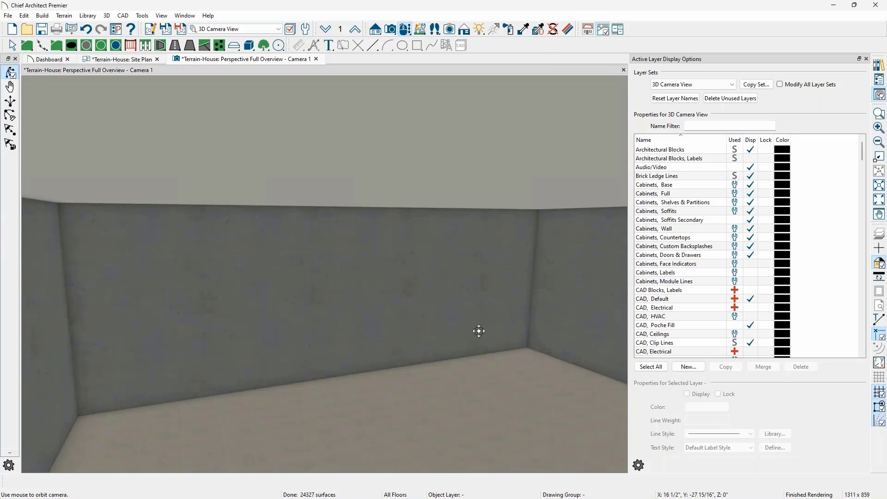
scroll(432, 305, down, 3)
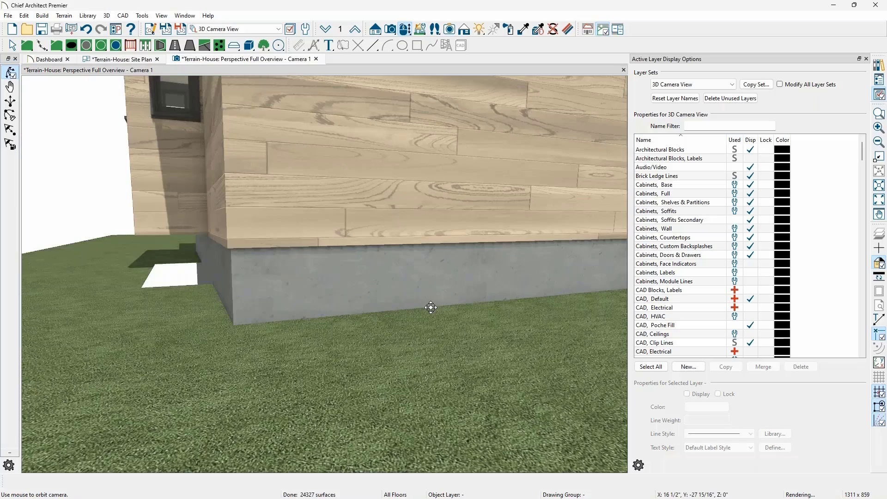
Check the terrain's general building pad and clipping settings, then close the specification without changes.
key(space)
double_click(242, 381)
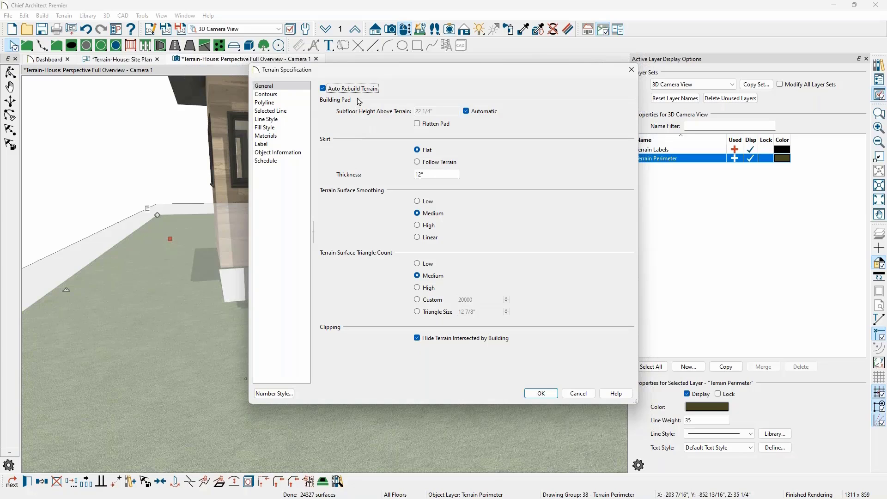
click(572, 398)
Select the terrain perimeter and create a terrain hole that follows the building's outline, including the bay.
scroll(204, 262, up, 3)
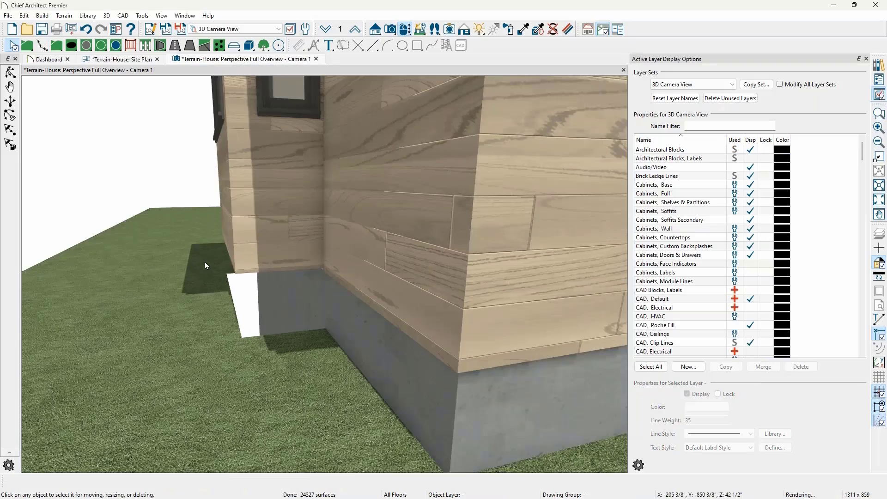
middle_drag(250, 318, 264, 322)
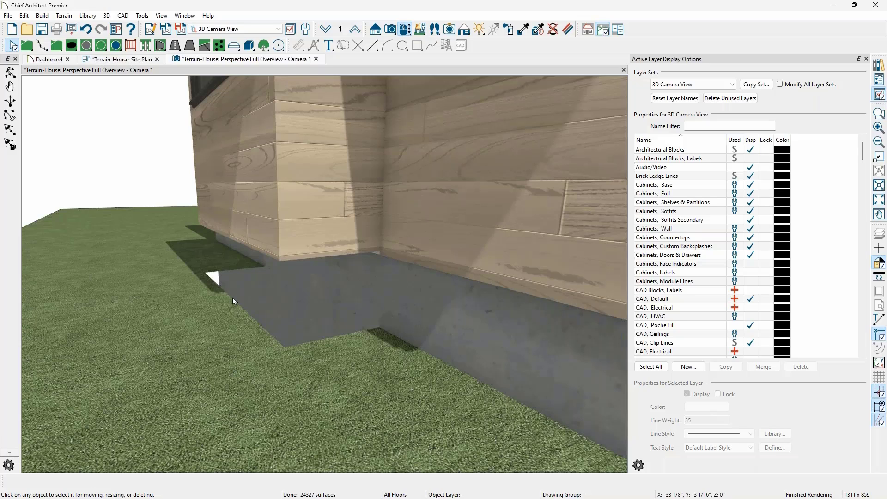
scroll(232, 298, down, 2)
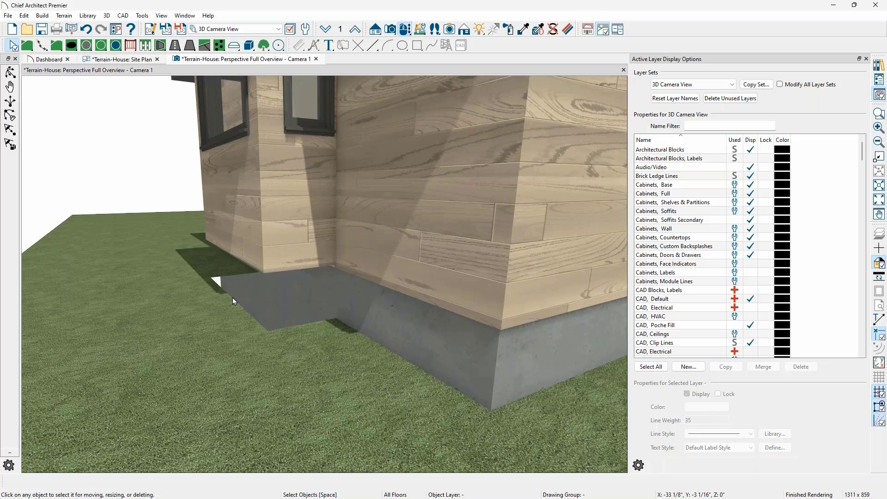
click(227, 328)
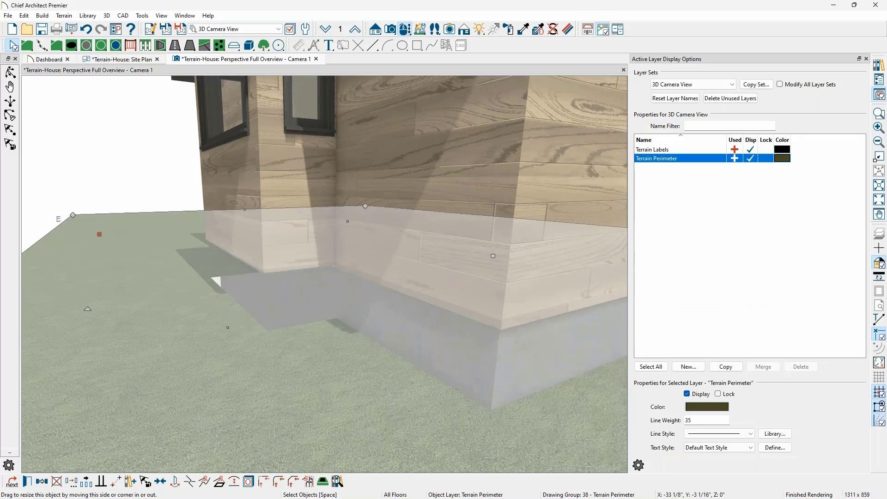
click(319, 482)
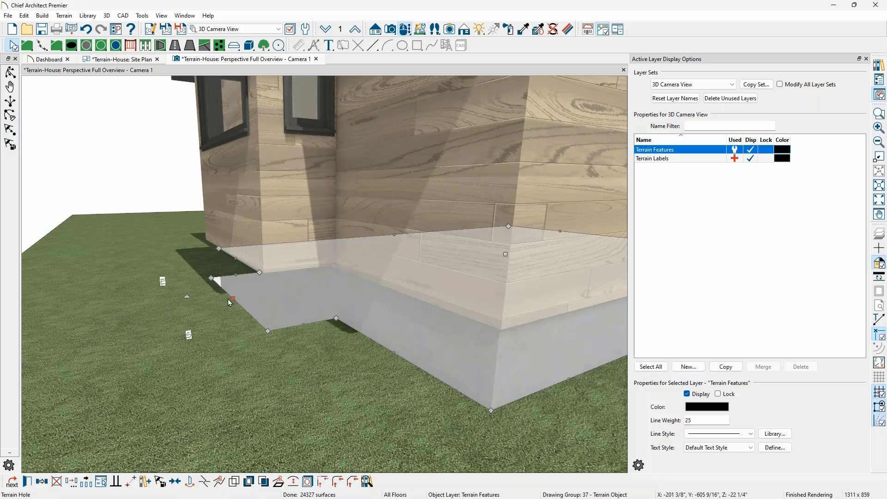
Move the terrain hole's outer edge under the bay back to the main foundation wall and inspect the bay side.
drag(233, 298, 333, 318)
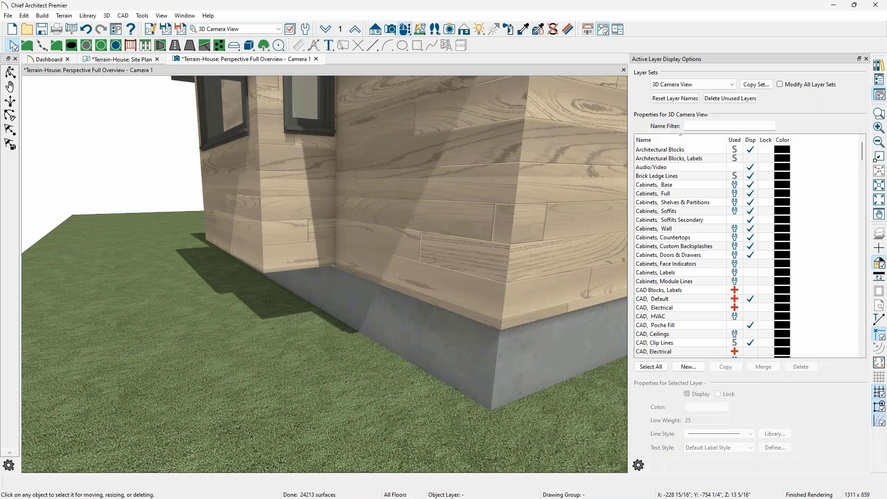
scroll(331, 262, down, 3)
middle_drag(331, 262, 416, 299)
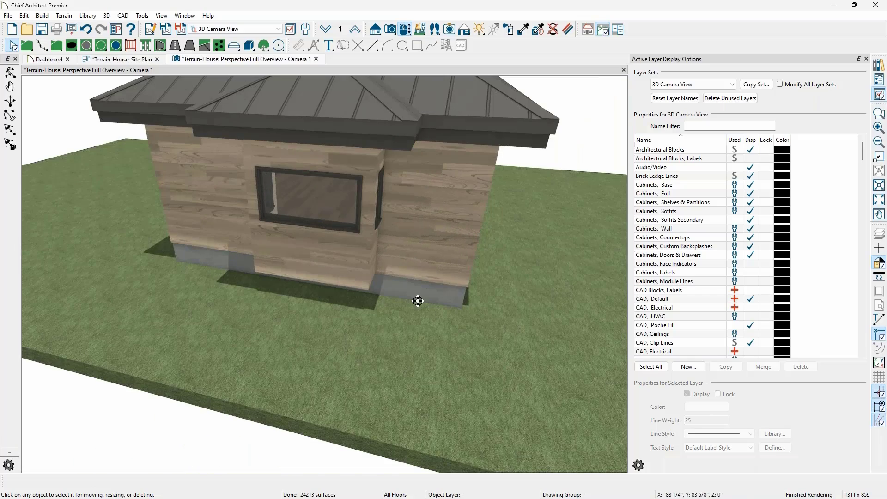